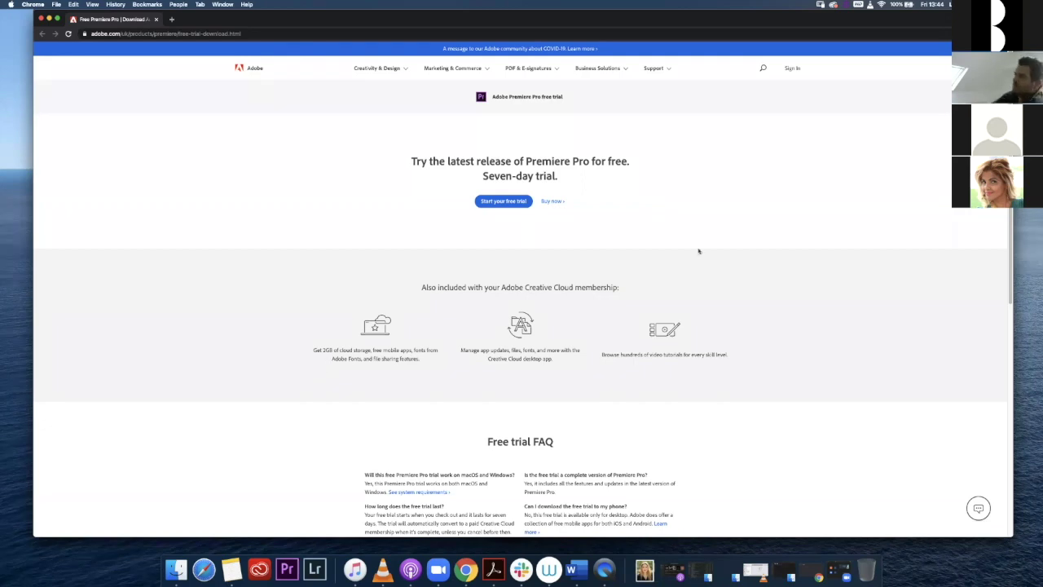
scroll(554, 326, down, 2)
scroll(571, 269, up, 2)
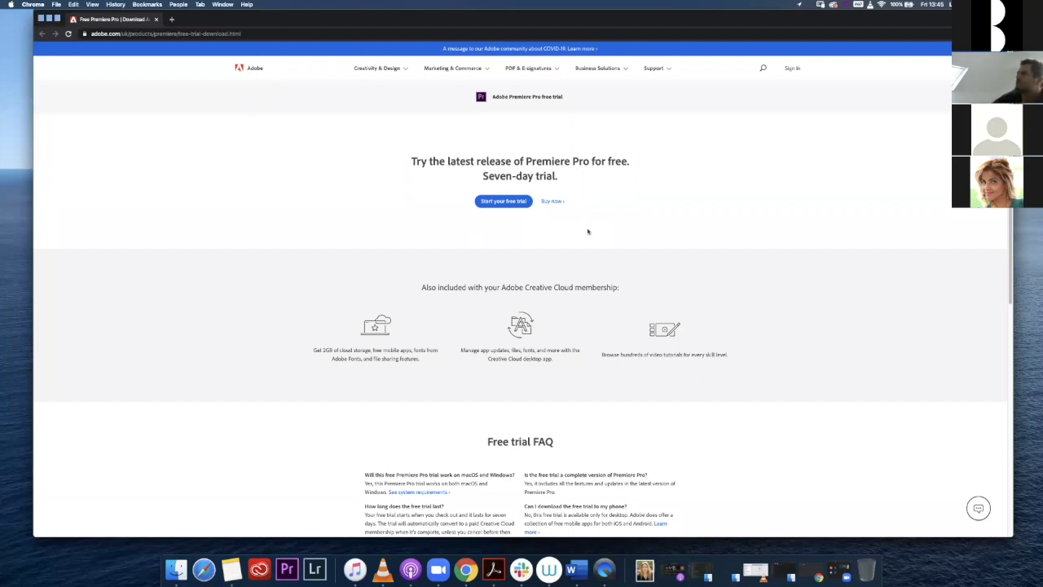
Reveal the desktop, open the BACKSTAGE TUTORIAL folder and reposition its window near the middle of the screen.
key(F11)
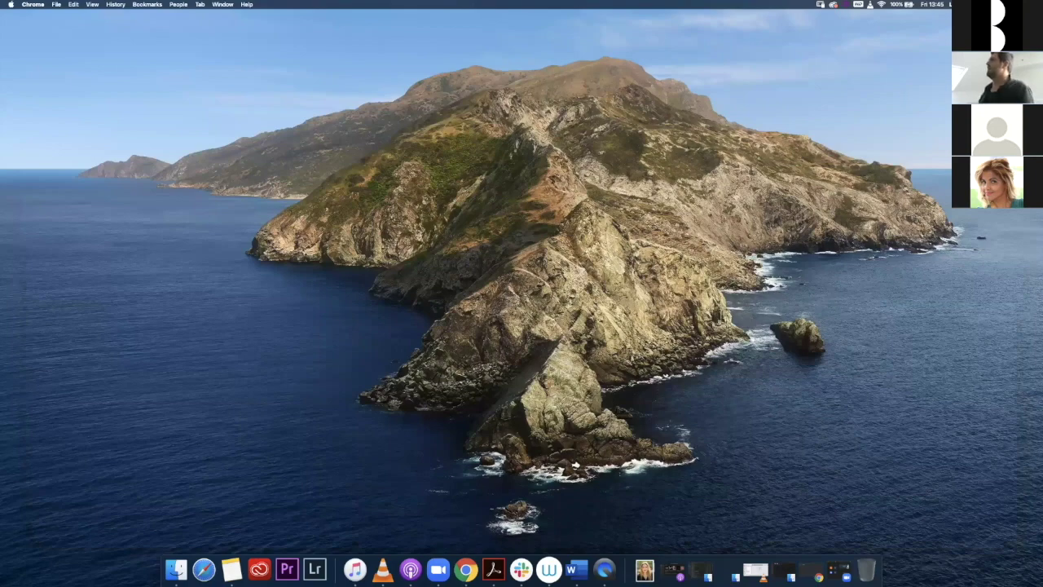
click(311, 249)
double_click(249, 268)
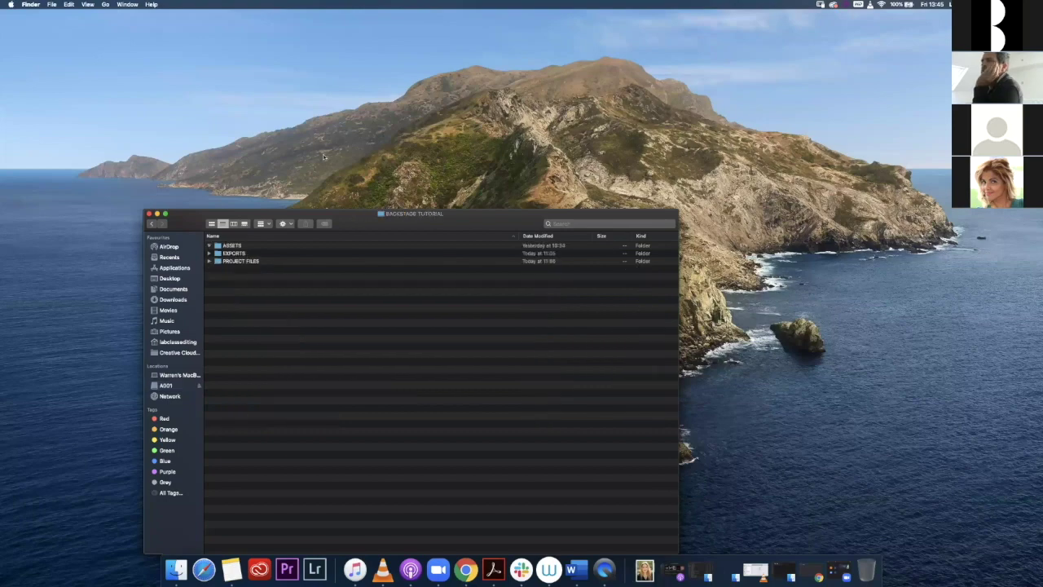
drag(372, 227, 377, 145)
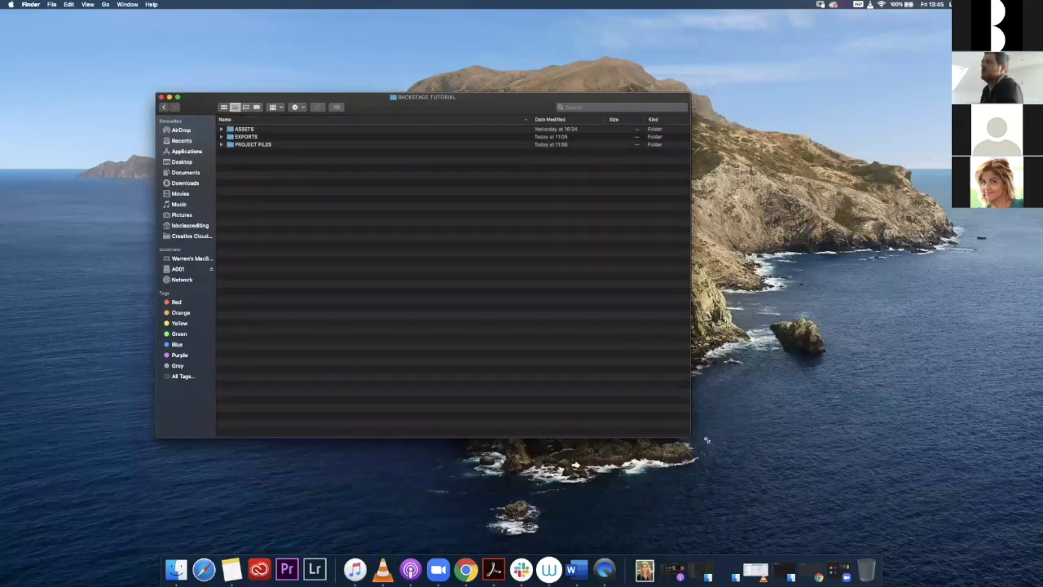
drag(706, 440, 707, 441)
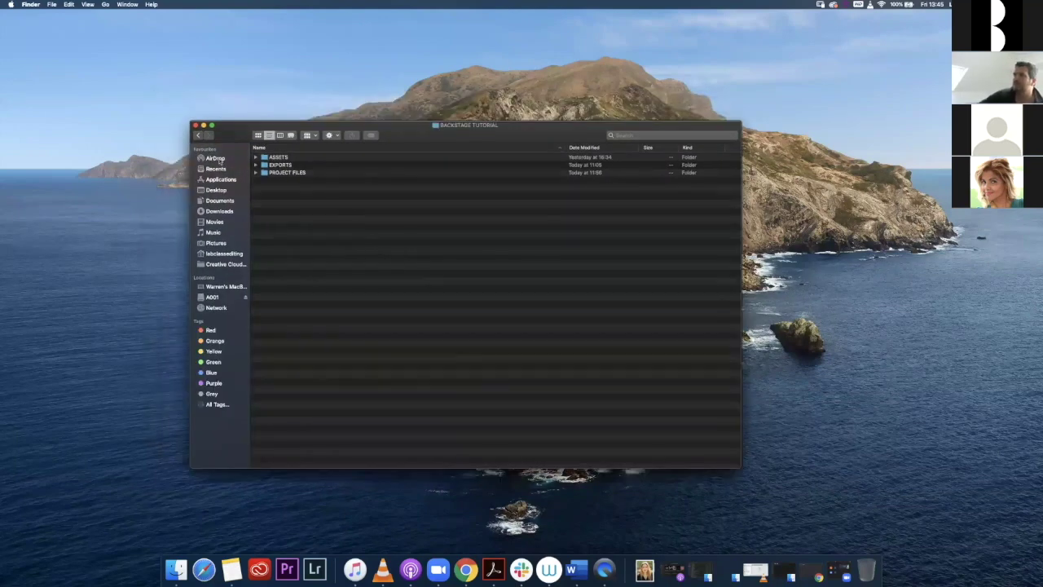
key(super+a)
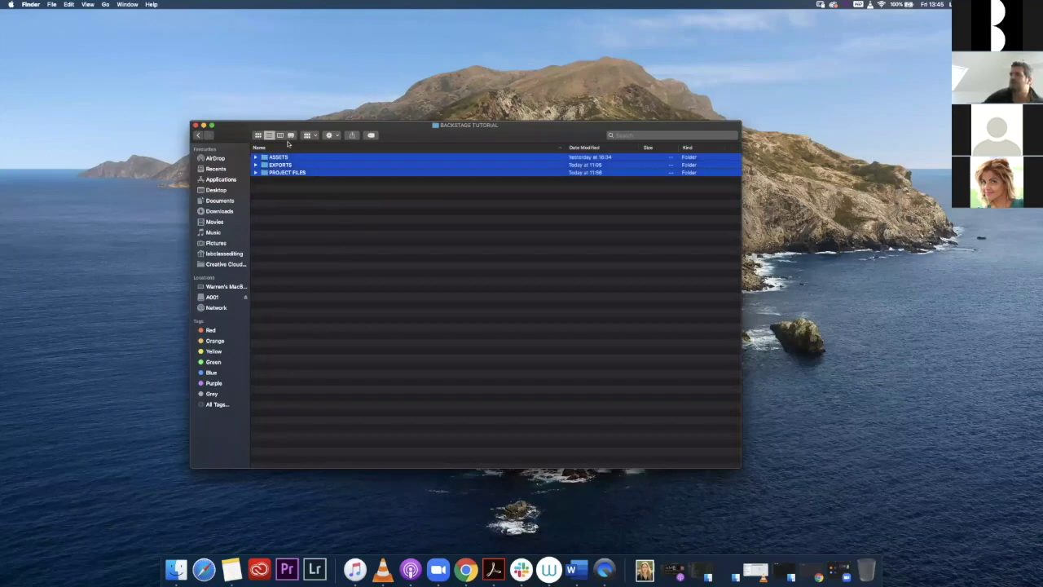
click(287, 179)
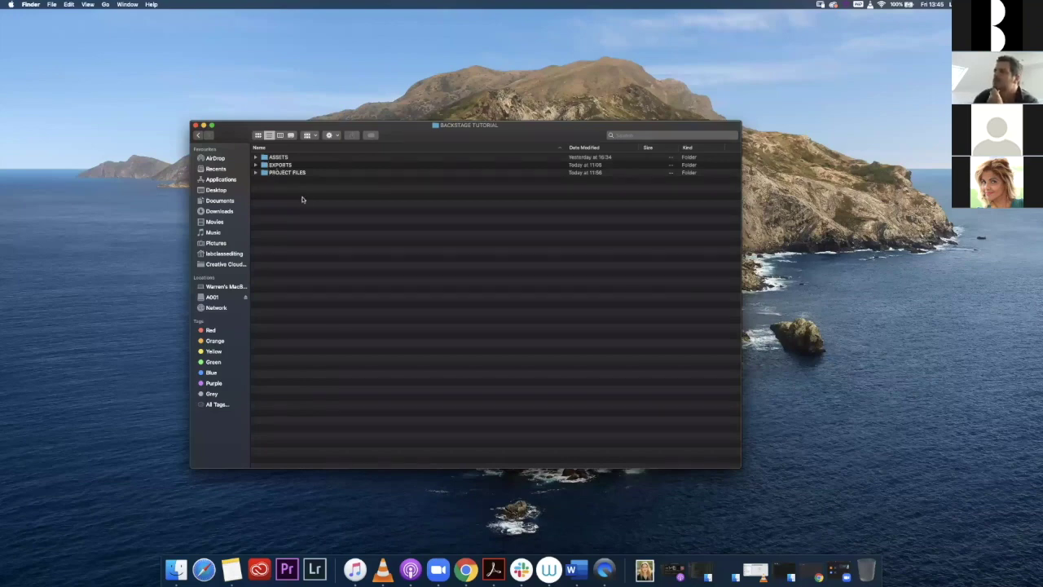
Expand ASSETS with its subfolders, collapse CREDITS and FOOTAGE, and preview the JPEG image in the HEADSHOT folder.
alt+click(255, 157)
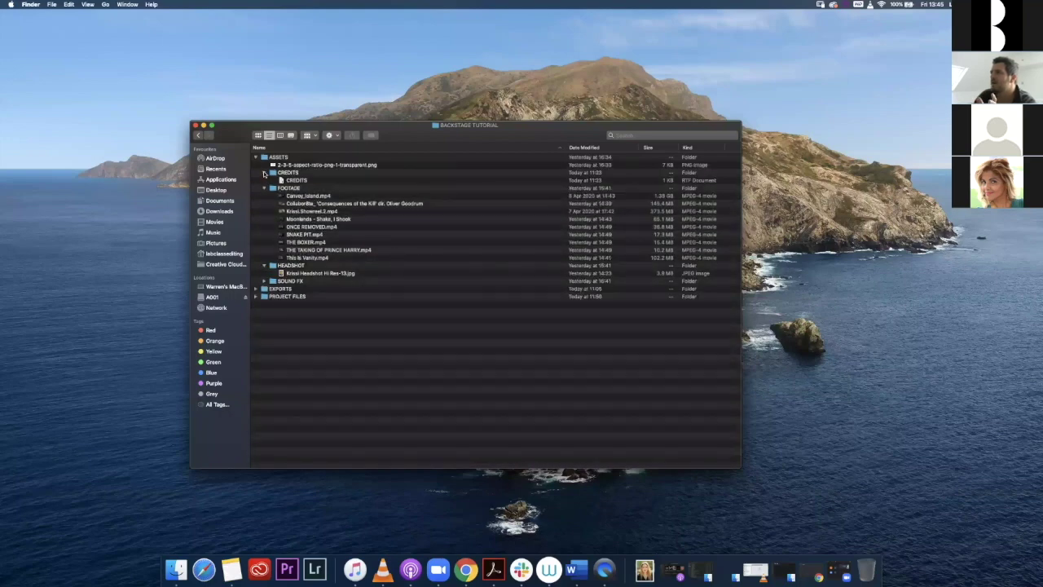
click(264, 173)
click(264, 180)
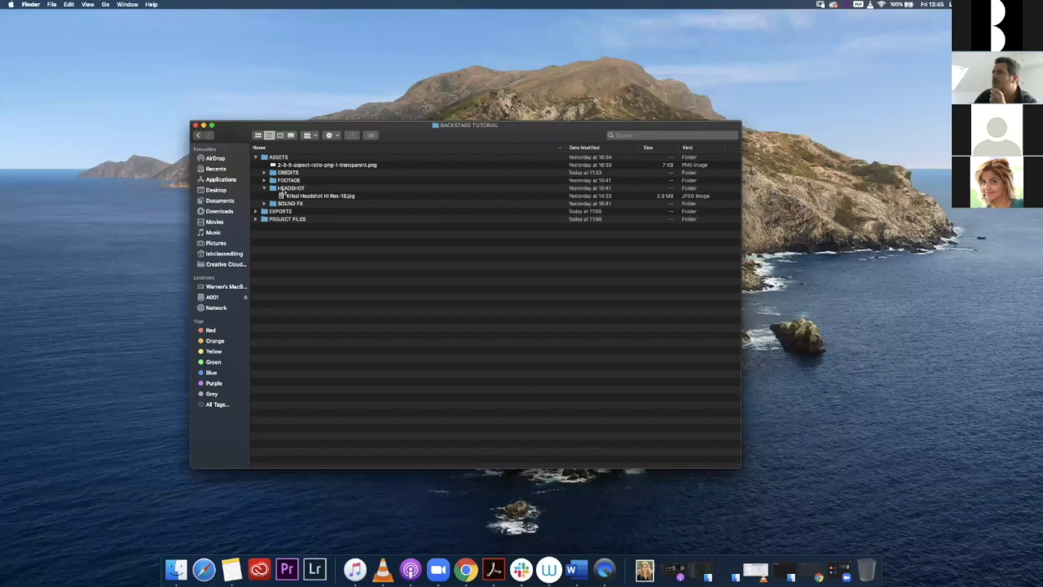
click(282, 189)
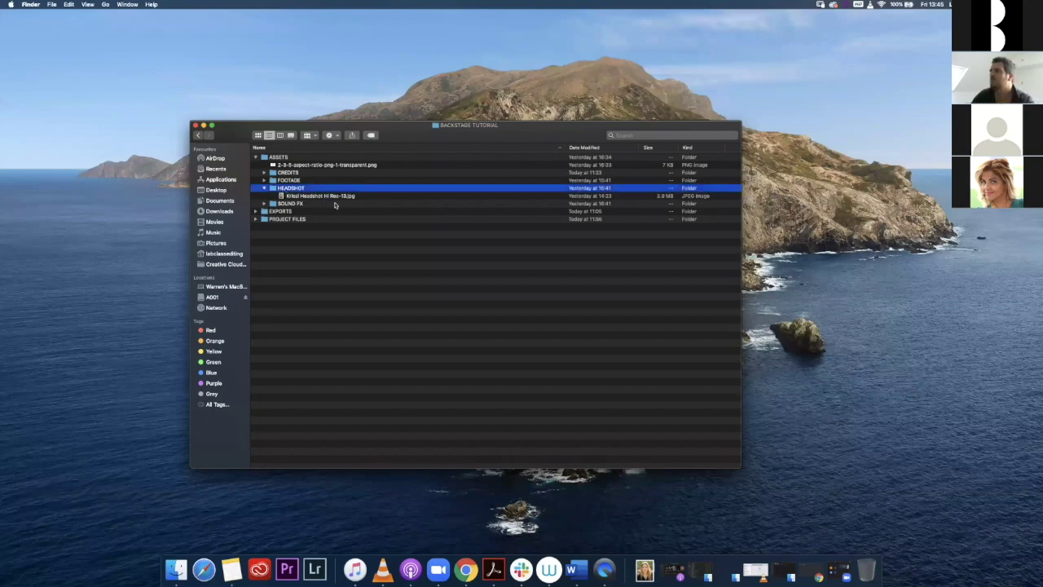
click(341, 196)
key(space)
key(space)
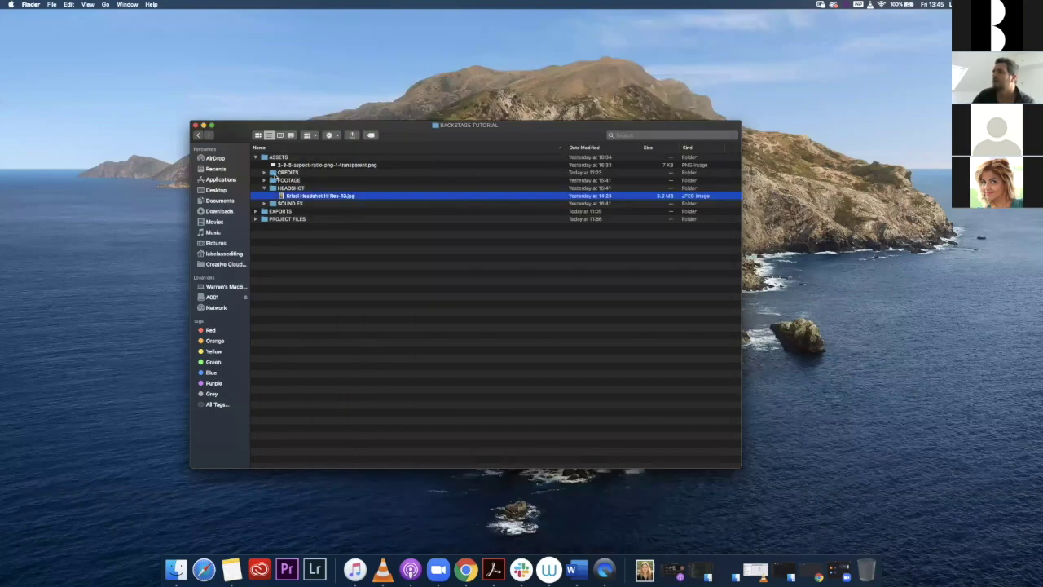
Expand the FOOTAGE folder and go through its video clips from Canvey_Island.mp4 to THE TAKING OF PRINCE HARRY.mp4.
click(264, 180)
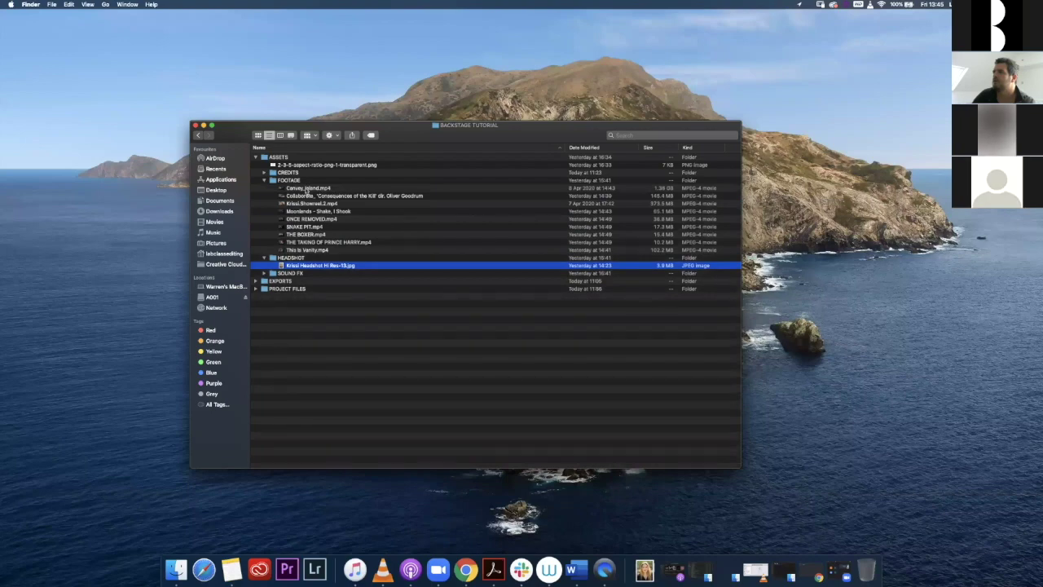
click(308, 188)
key(Down)
key(Down)
key(Down)
key(Down)
key(Down)
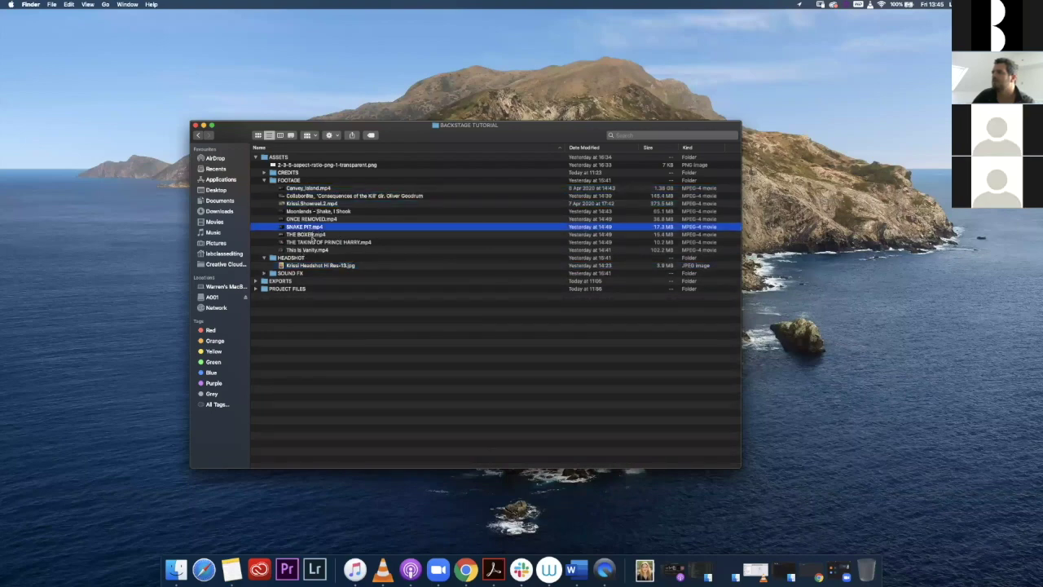
click(318, 235)
key(Down)
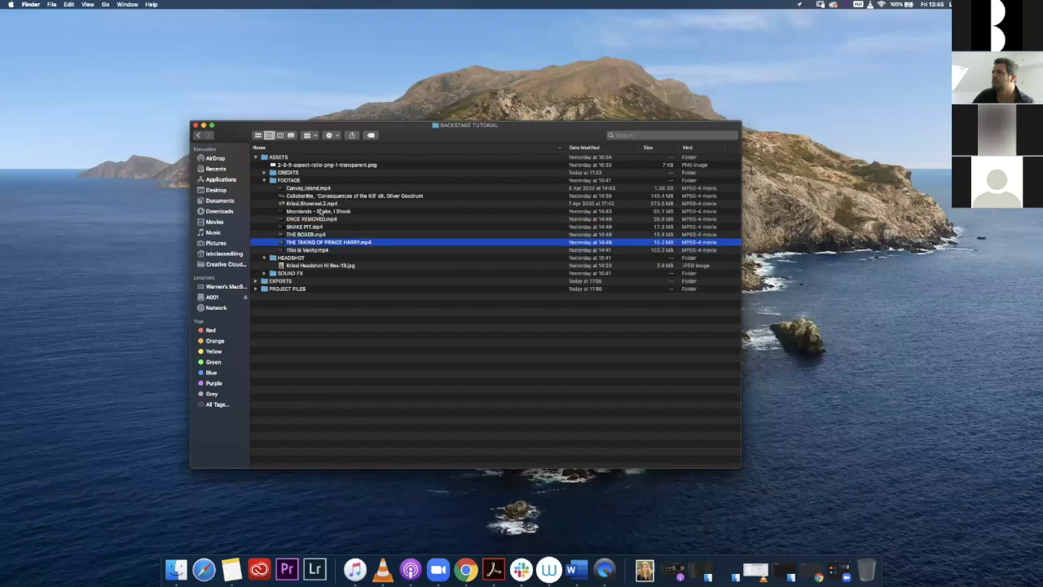
Expand the CREDITS folder and preview the CREDITS text document, closing the preview after reading it.
click(265, 172)
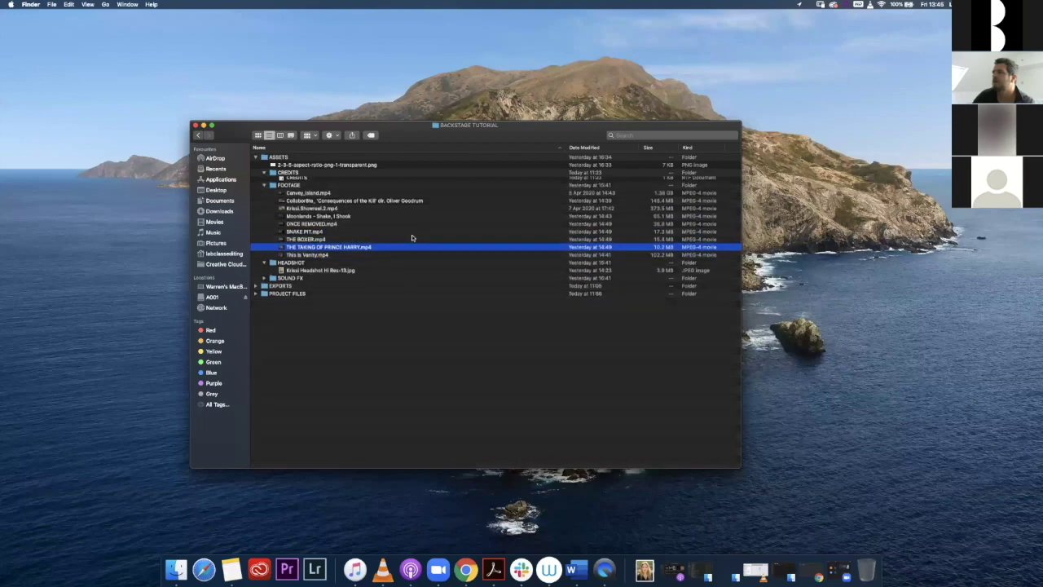
click(296, 180)
key(space)
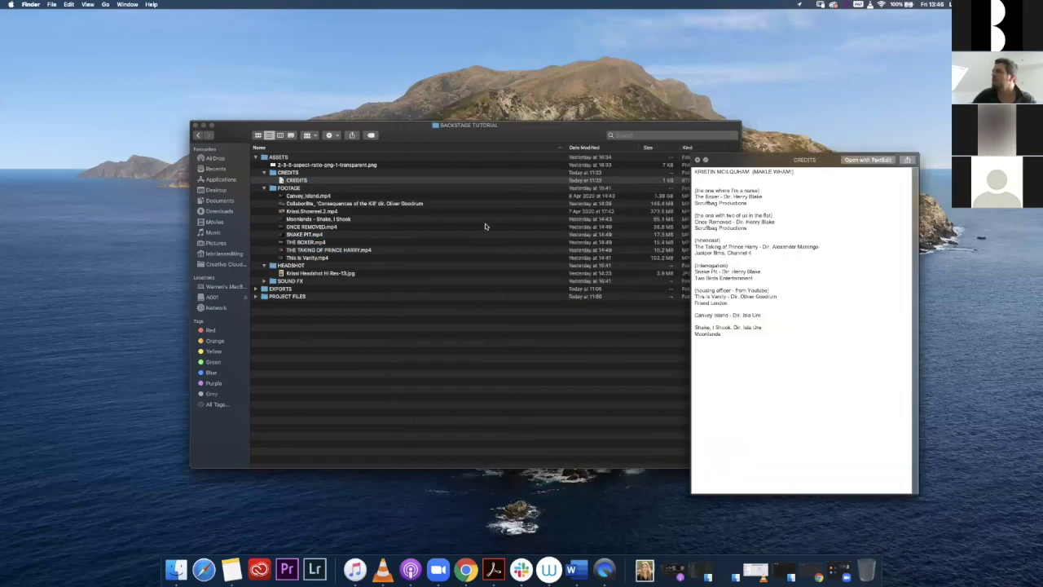
key(space)
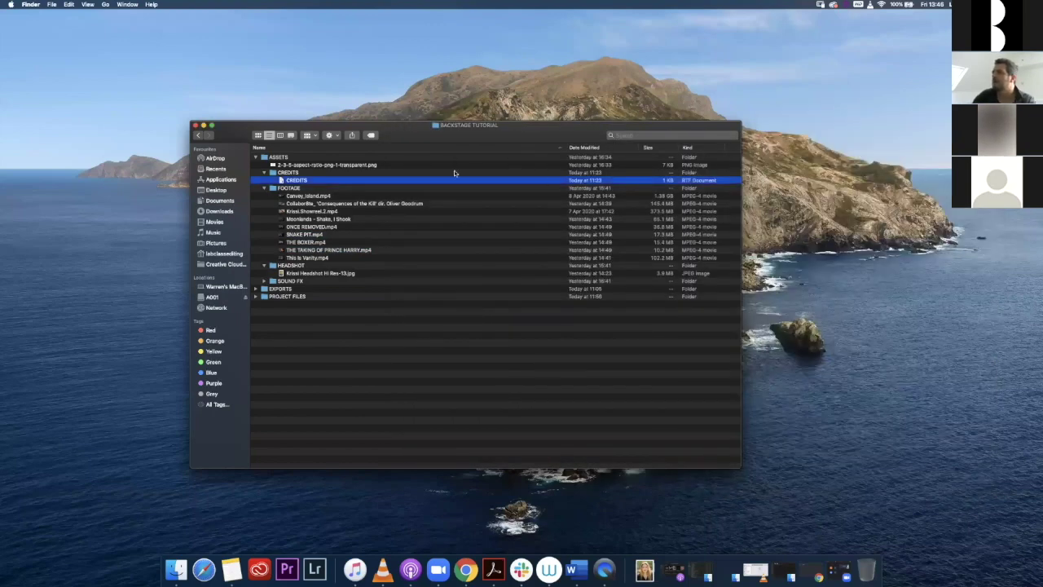
Collapse the FOOTAGE, CREDITS and ASSETS folders and close the BACKSTAGE TUTORIAL window.
click(264, 281)
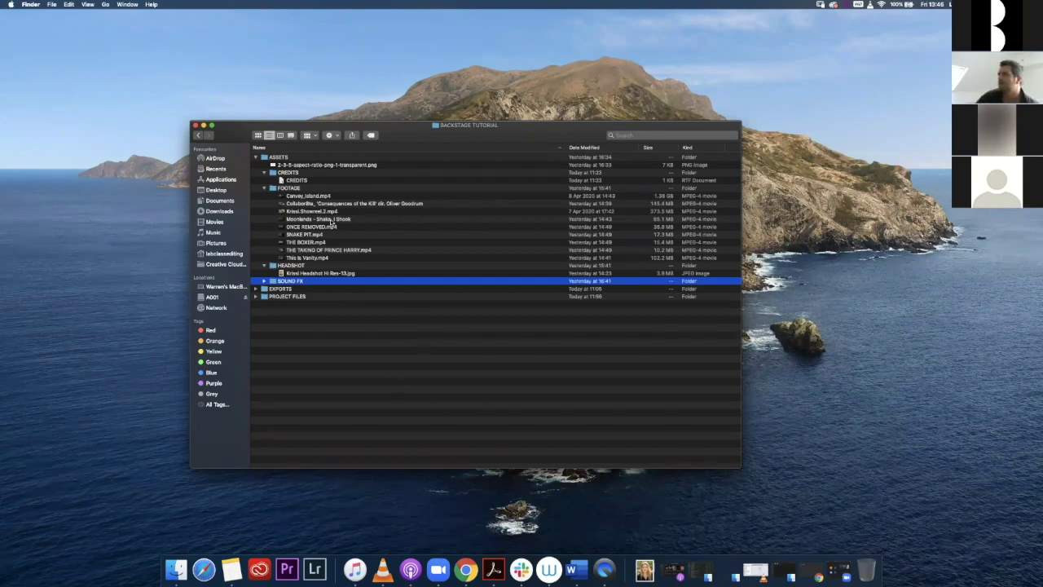
click(264, 189)
click(264, 173)
click(259, 158)
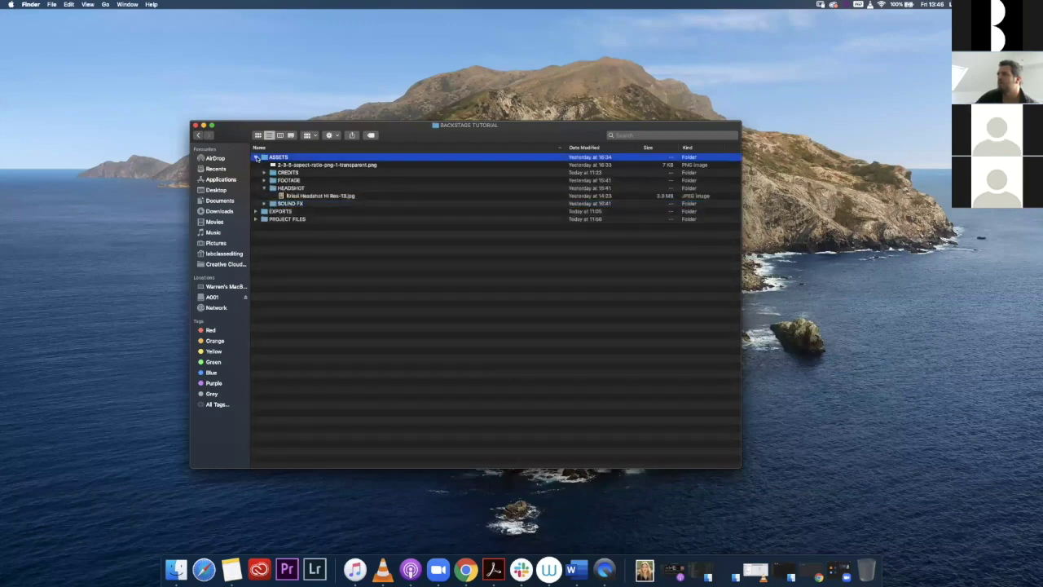
click(257, 157)
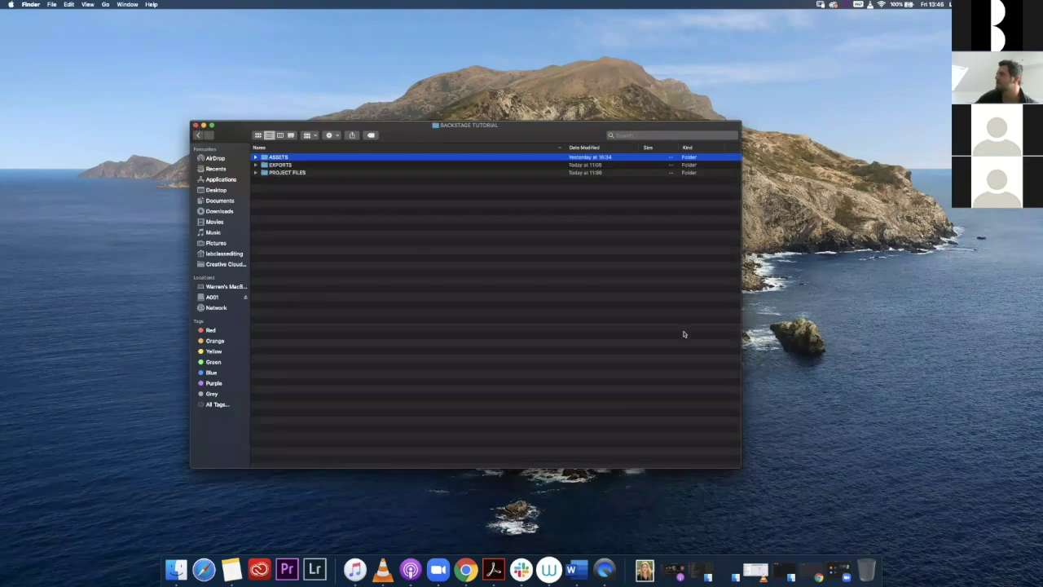
key(super+w)
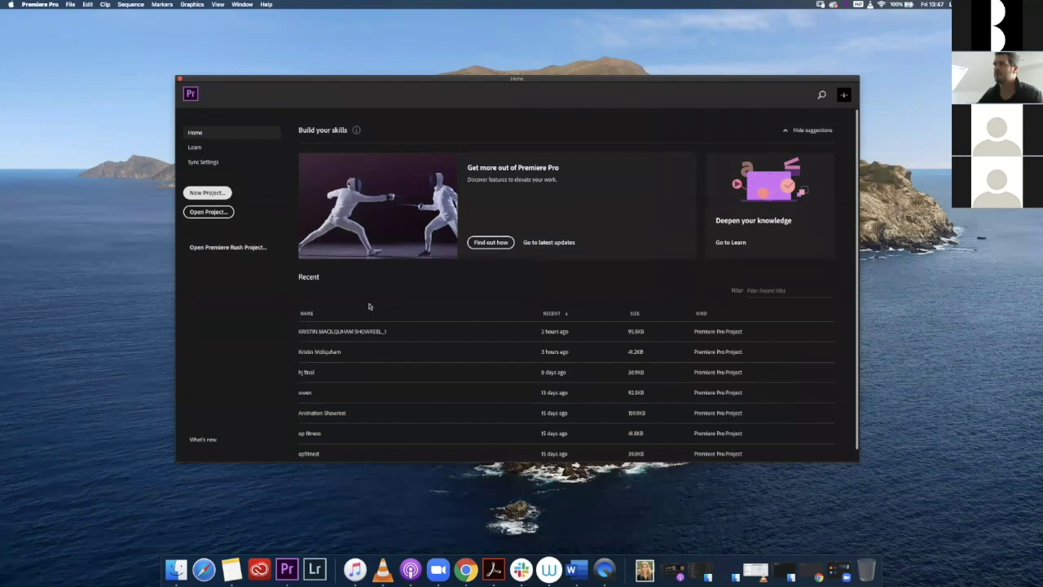
In Premiere Pro, start a new project and set its location to the PROJECT FILES folder inside BACKSTAGE TUTORIAL.
click(208, 192)
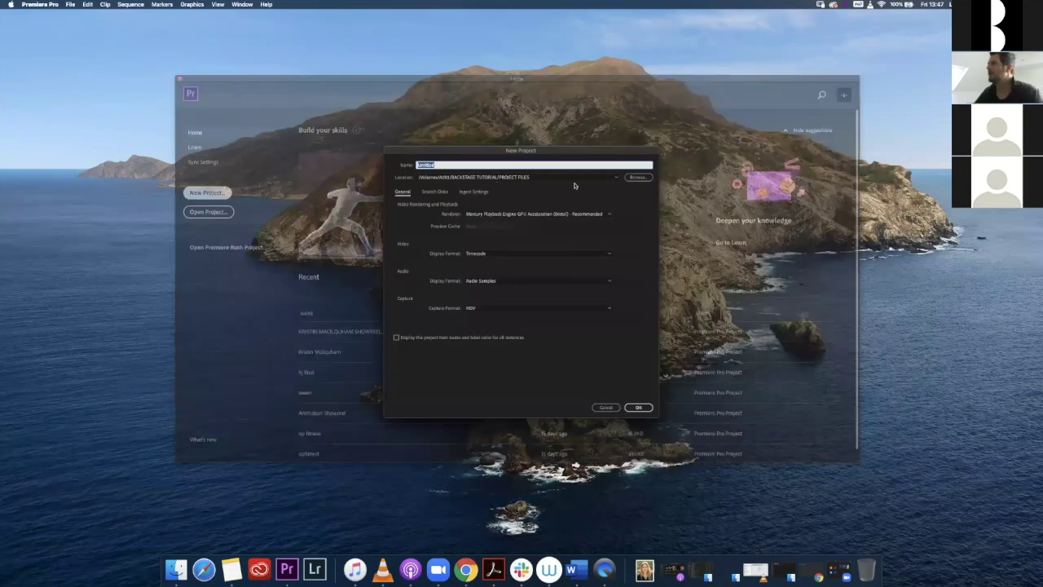
click(642, 178)
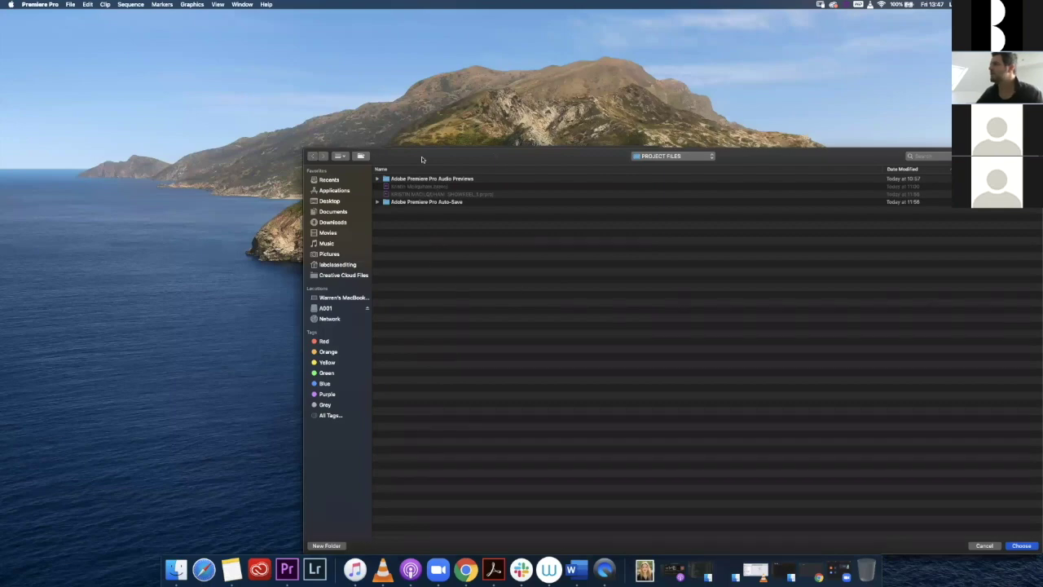
click(534, 156)
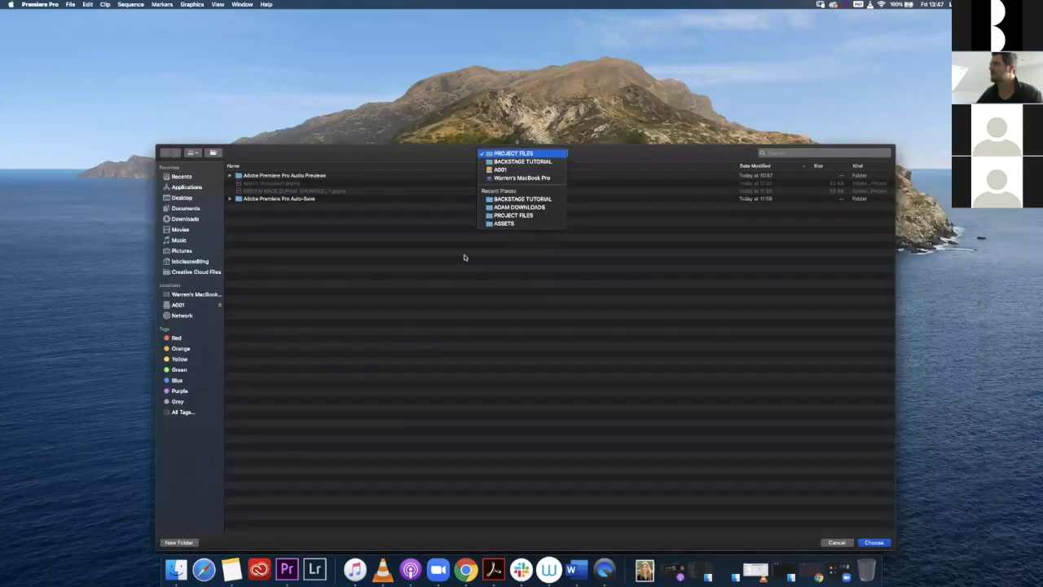
click(522, 162)
click(255, 193)
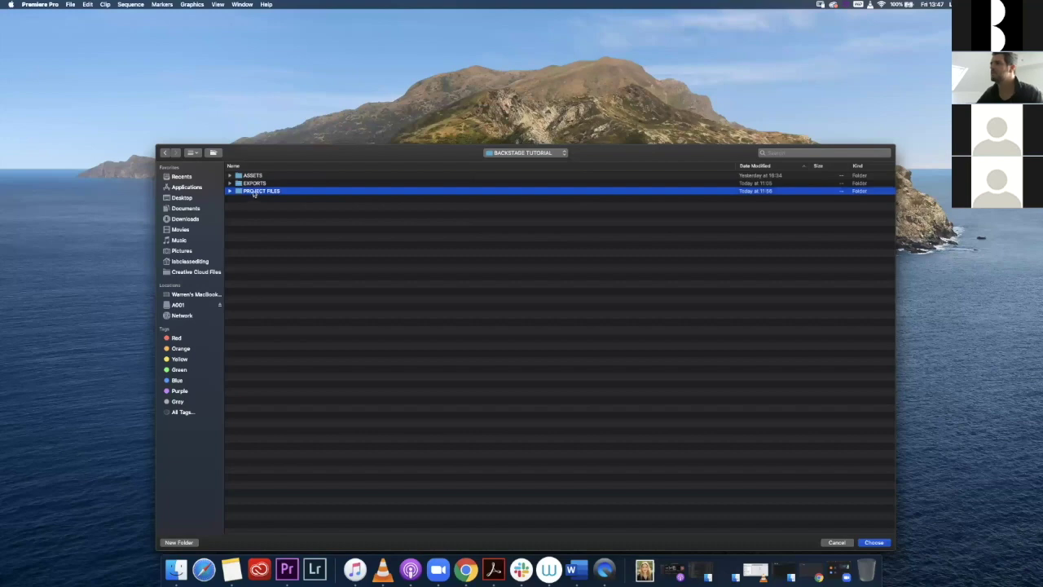
click(872, 542)
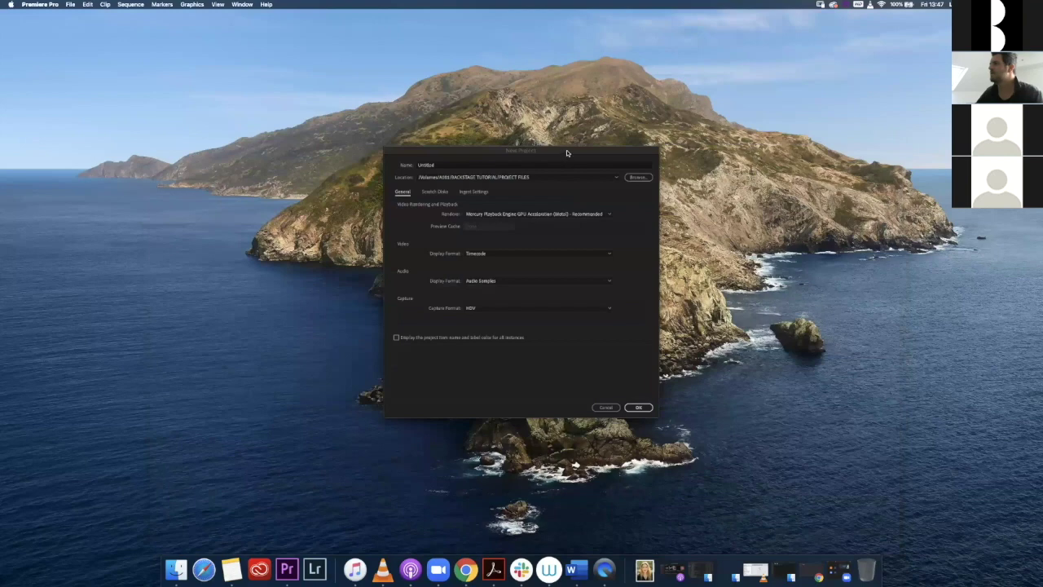
Name the new project Showreel Demo and create it with the remaining default settings.
double_click(483, 164)
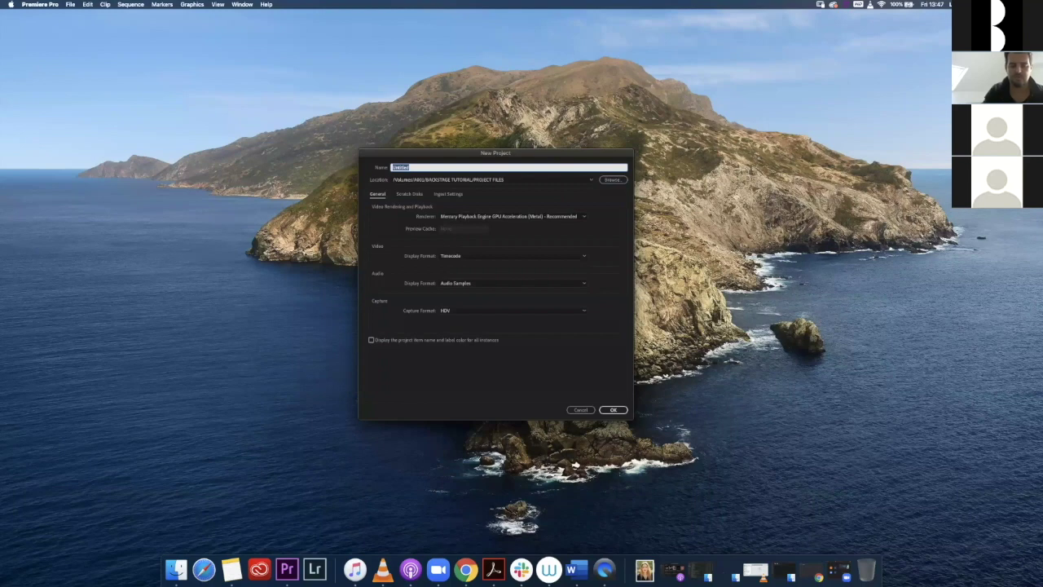
text(Showreel Demo)
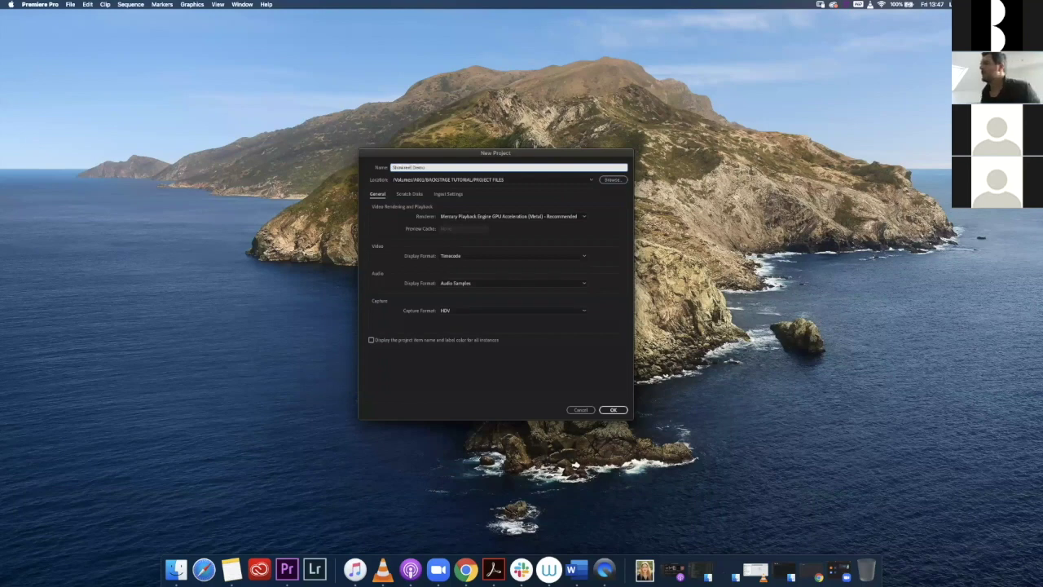
key(Return)
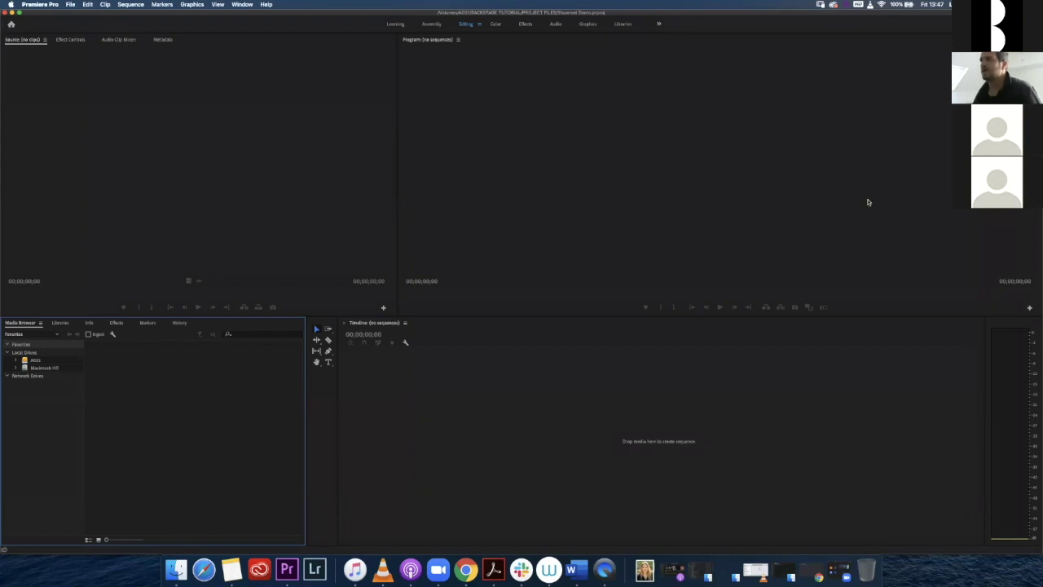
click(156, 324)
click(180, 324)
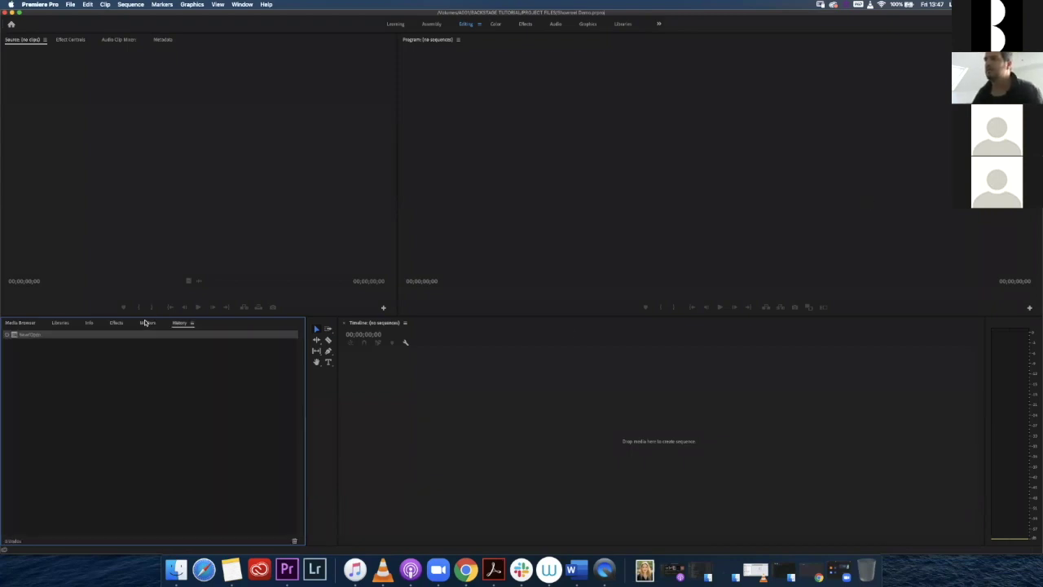
key(shift+8)
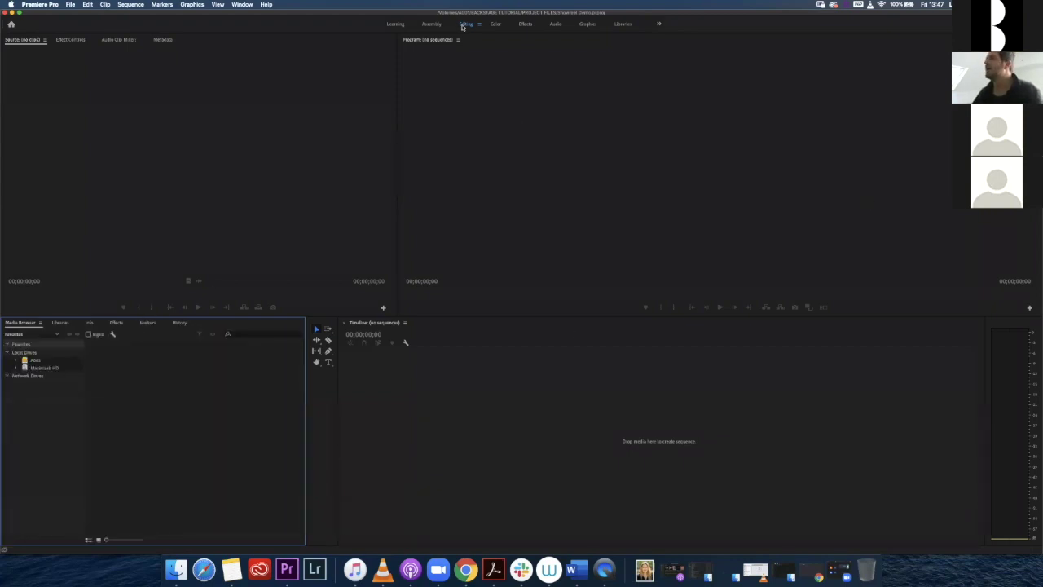
Reset the Editing workspace to its saved layout, and make the Project and Timeline area slightly taller.
click(242, 4)
mouse_move(251, 15)
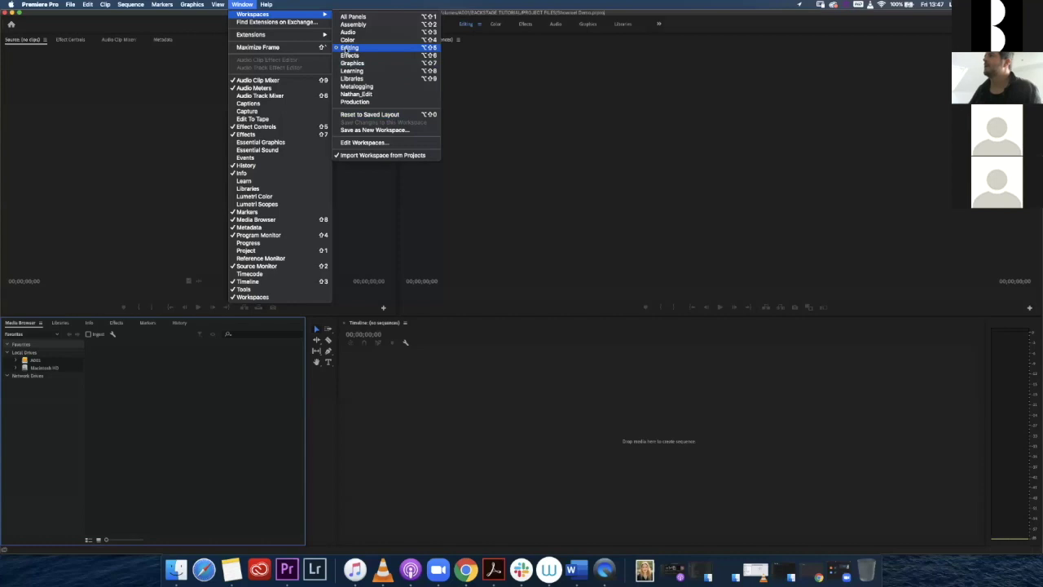
click(399, 115)
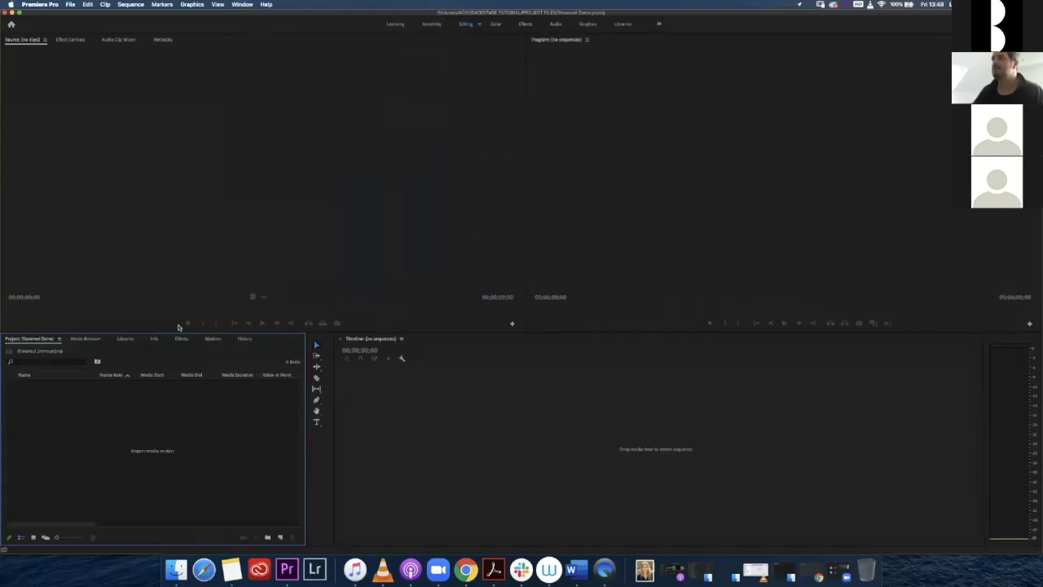
drag(182, 333, 181, 311)
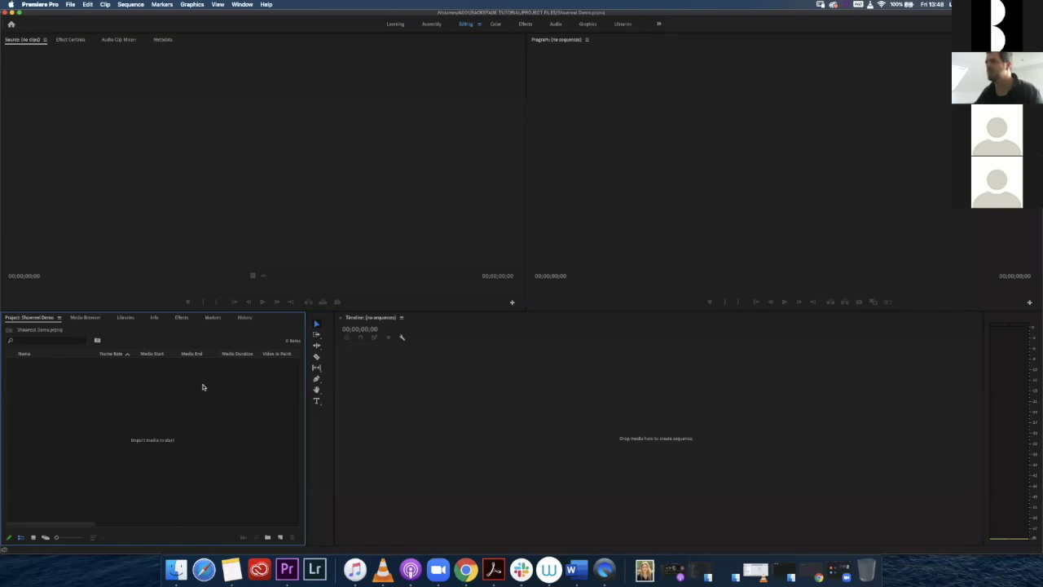
Start importing media into the project and browse to the ASSETS folder inside BACKSTAGE TUTORIAL on the A001 drive.
right_click(122, 398)
right_click(72, 396)
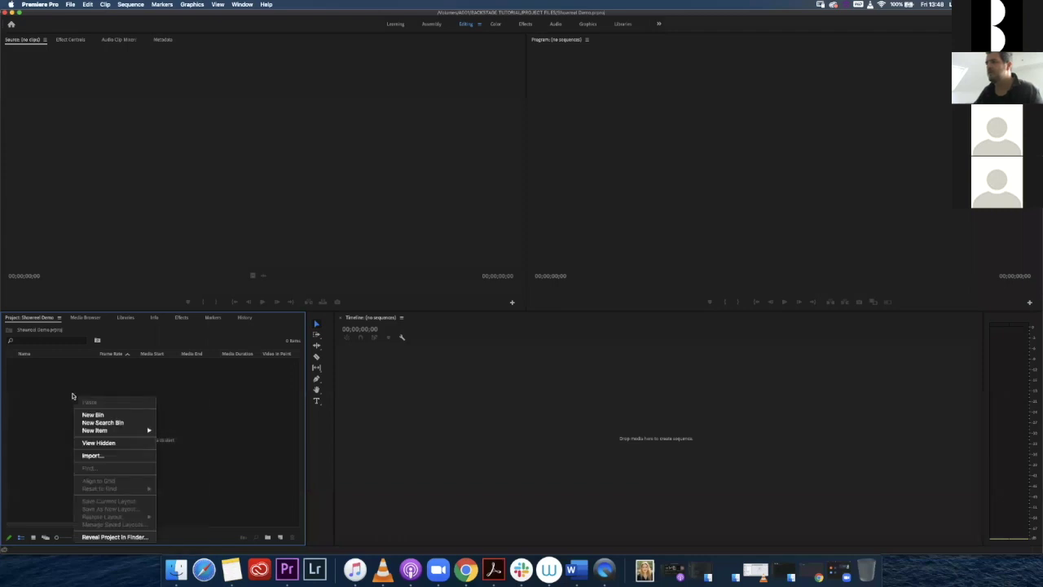
click(136, 455)
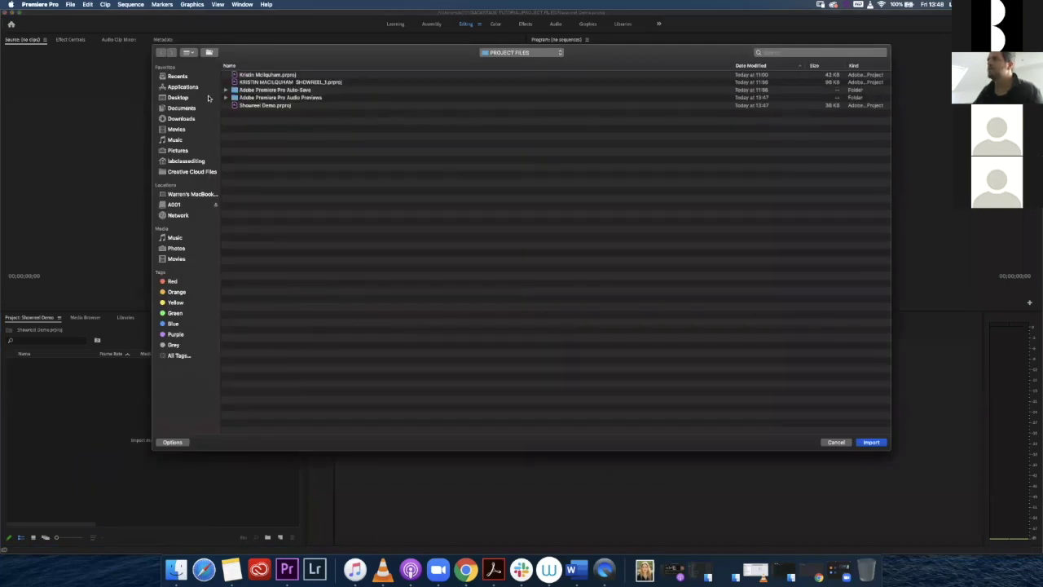
click(178, 98)
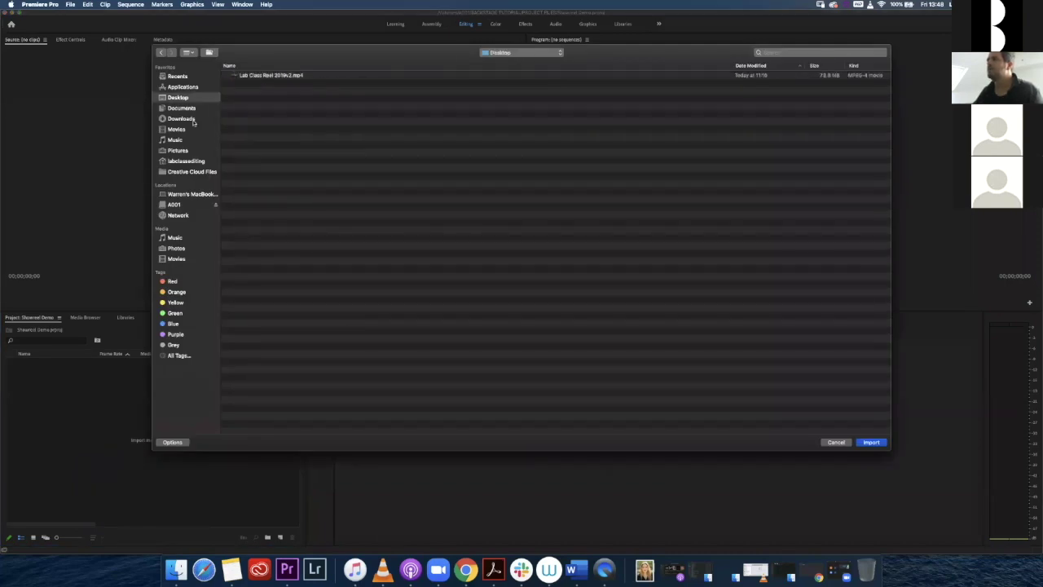
click(506, 52)
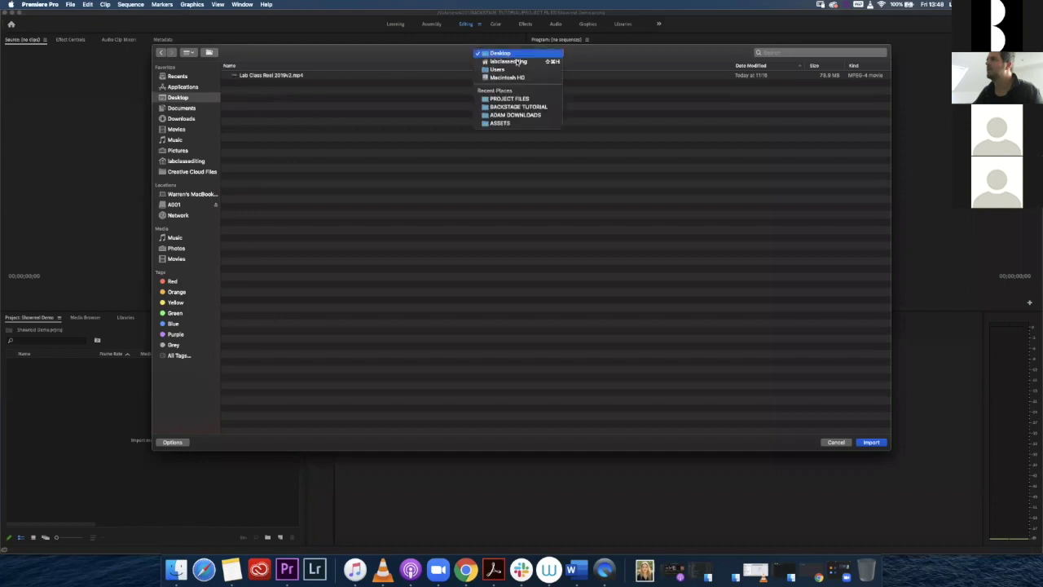
click(345, 214)
click(176, 205)
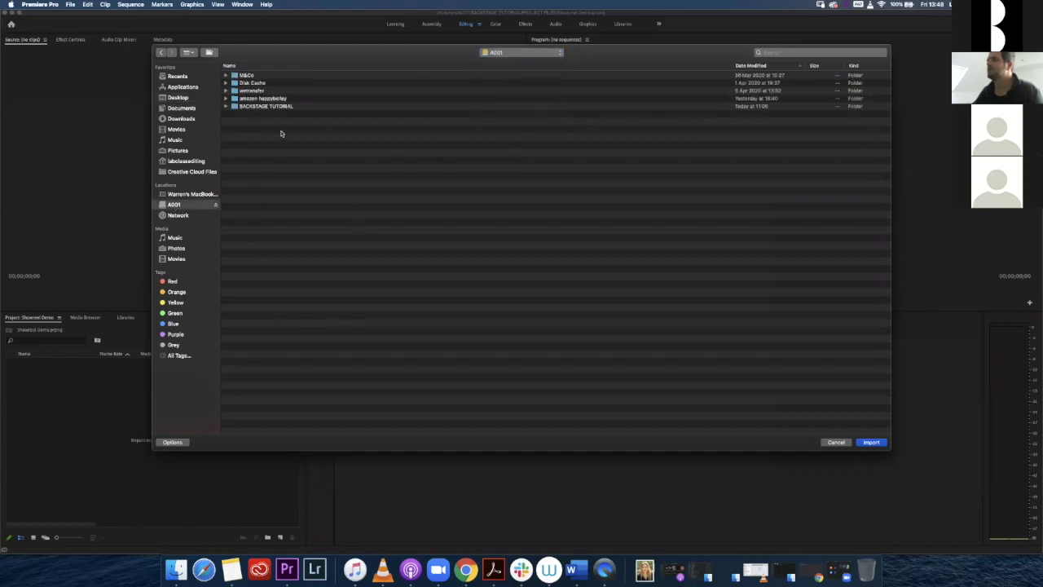
double_click(236, 107)
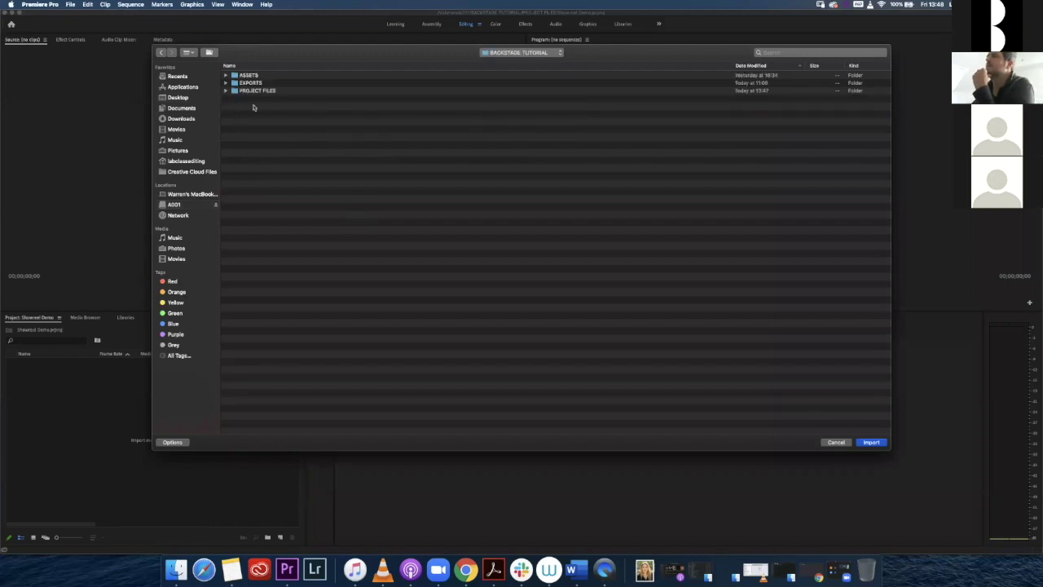
double_click(244, 75)
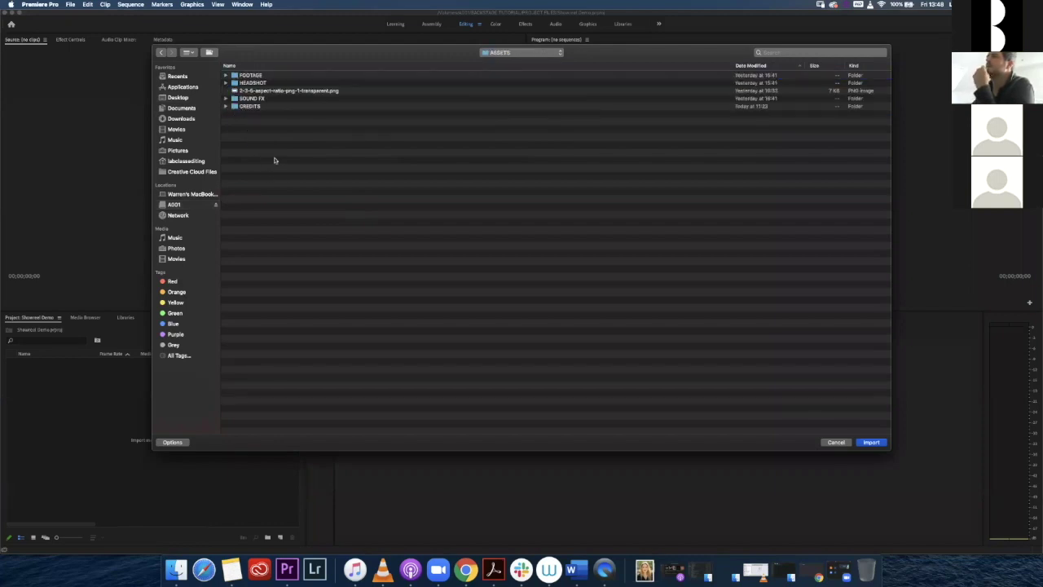
Import the whole FOOTAGE folder as a bin, then expand it to check its clips and collapse it again.
double_click(237, 77)
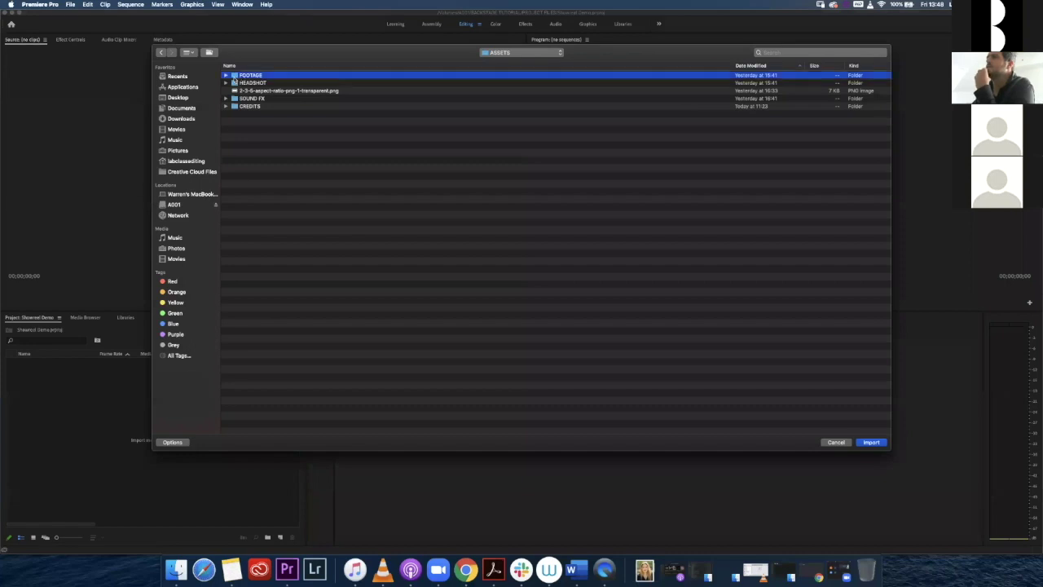
click(161, 53)
click(235, 77)
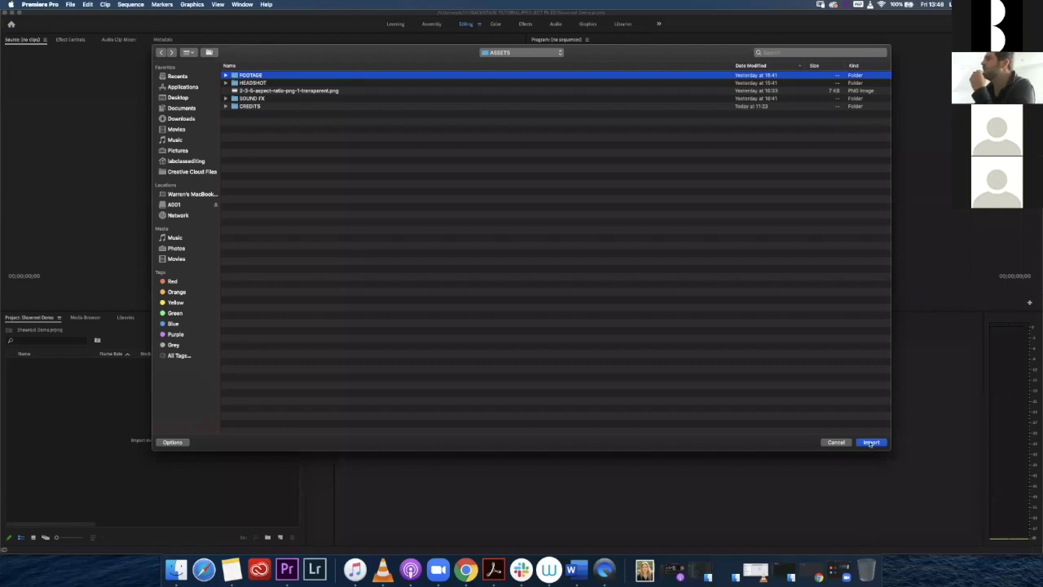
click(871, 442)
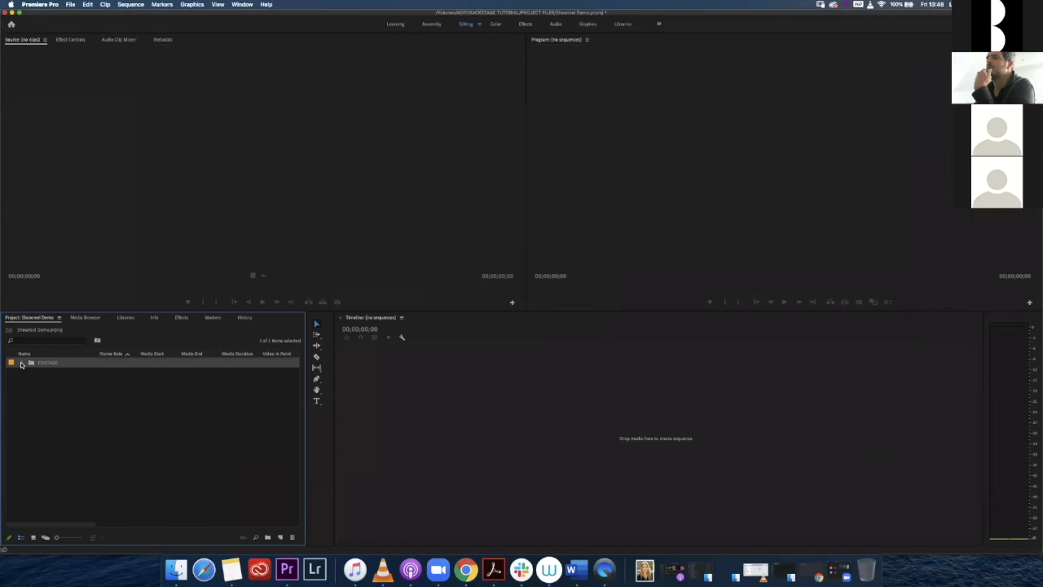
click(22, 363)
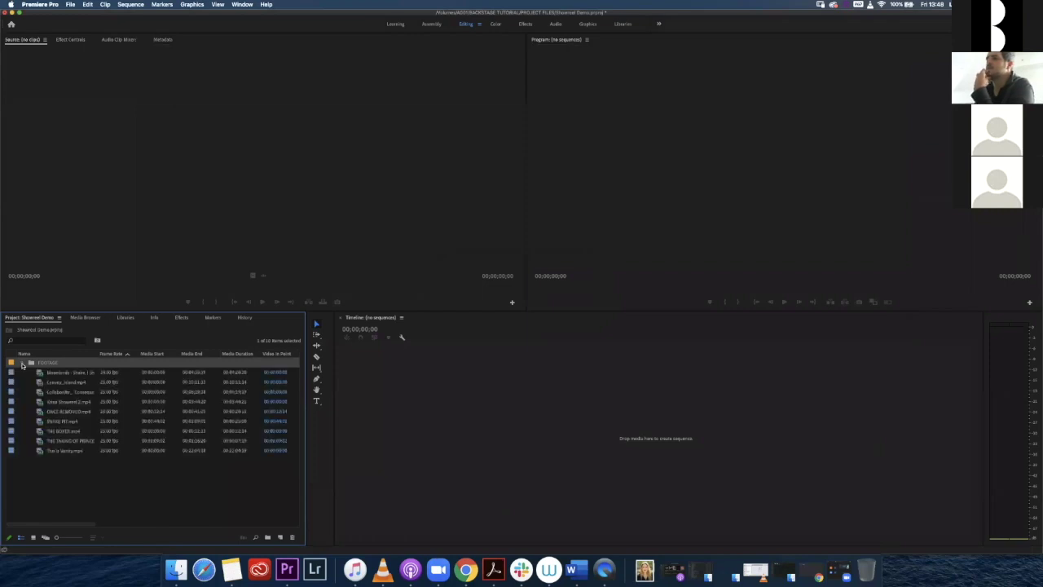
click(22, 364)
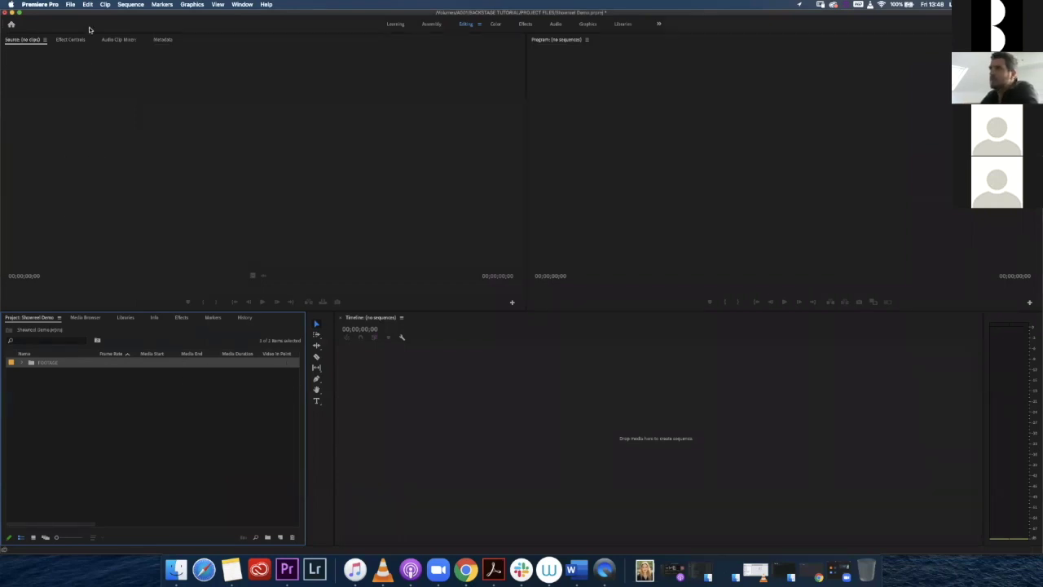
Create a new sequence named Showreel demo using the Digital SLR preset DSLR 1080p25.
click(71, 6)
mouse_move(76, 15)
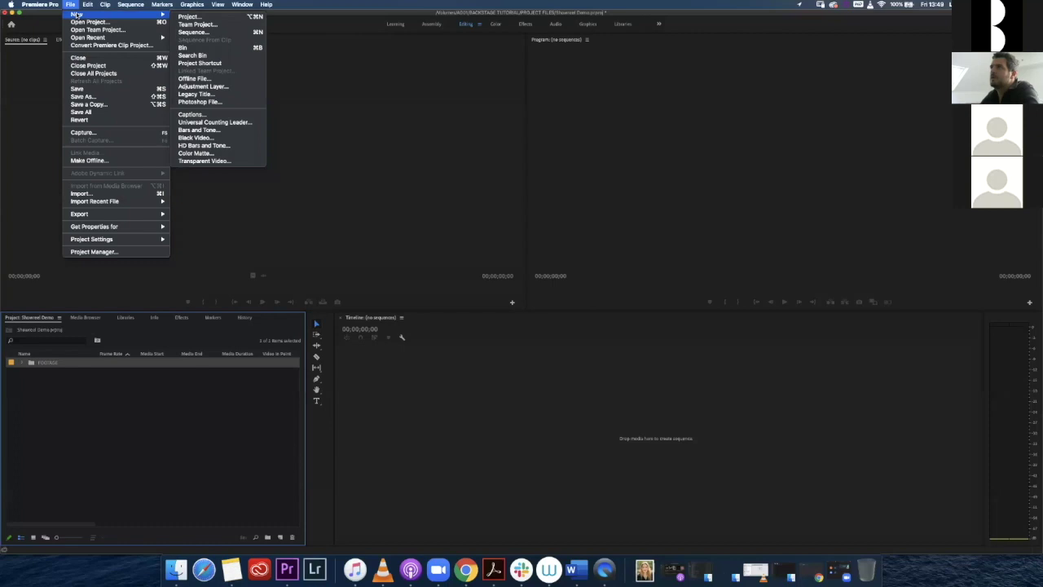
click(193, 32)
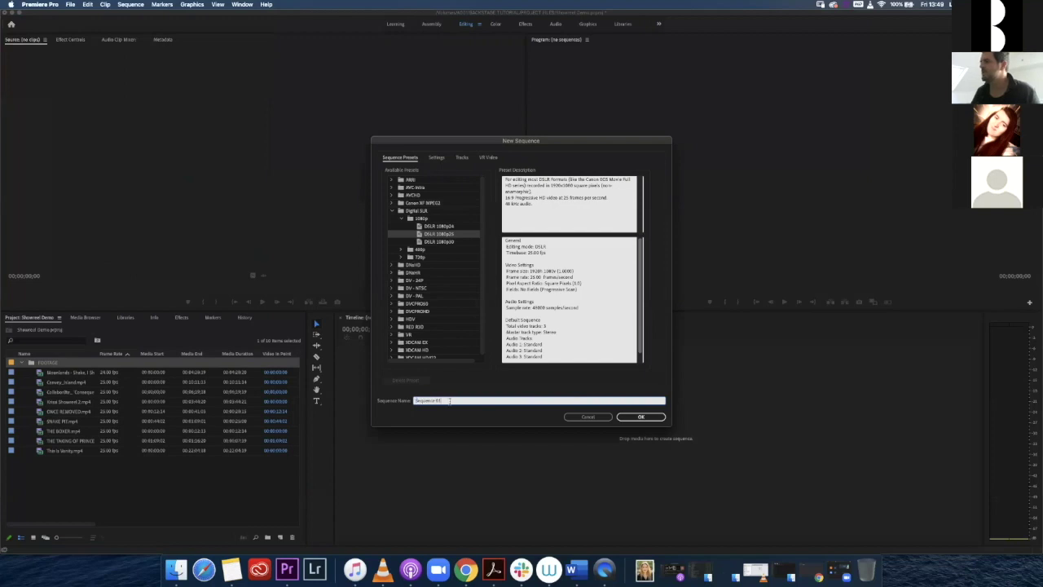
text(Showreel Demo)
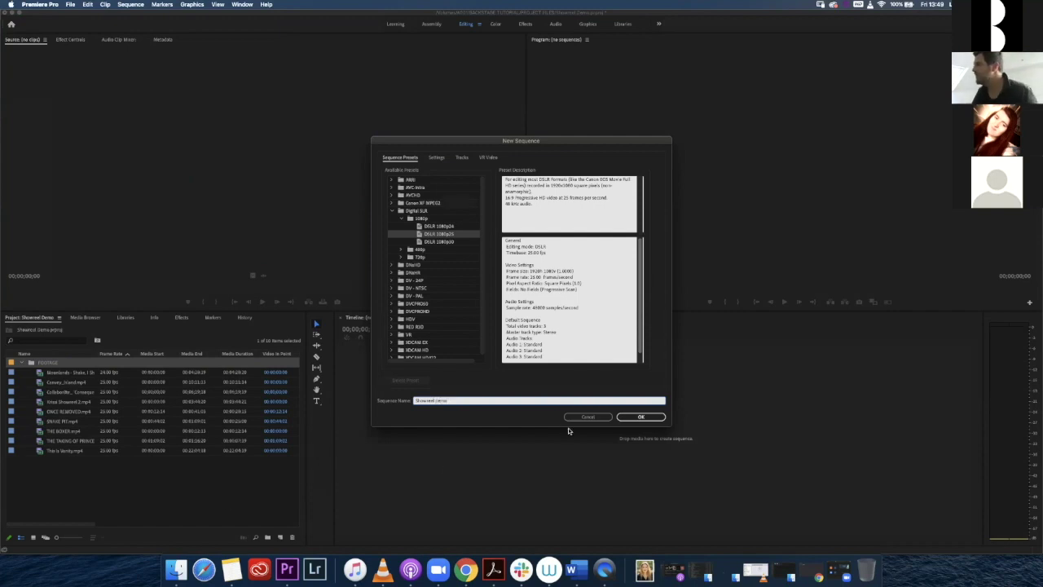
click(634, 416)
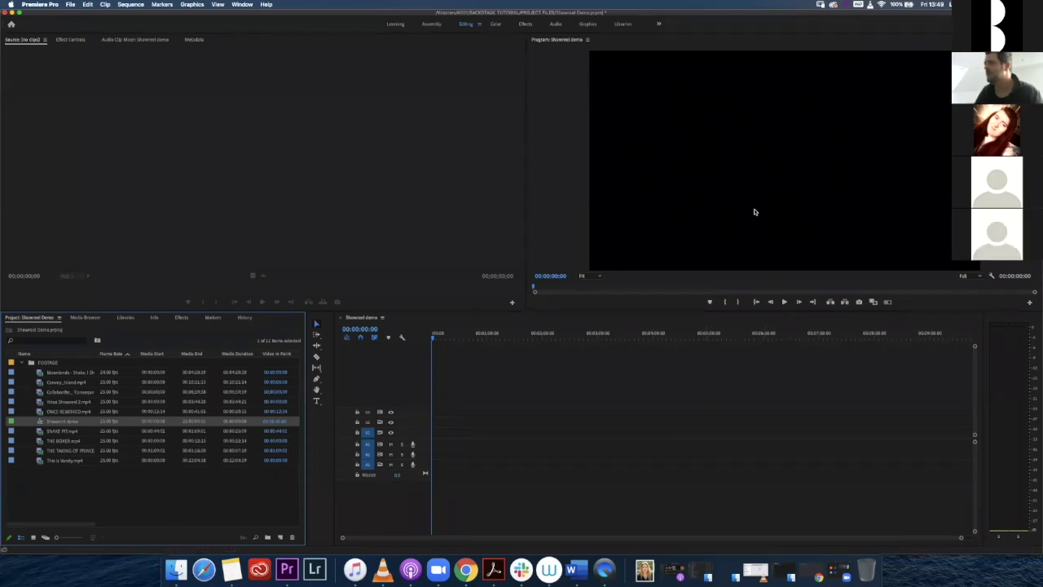
Open the Moonlands and Canvey_Island clips in the Source monitor and scrub through each to preview the footage.
click(63, 493)
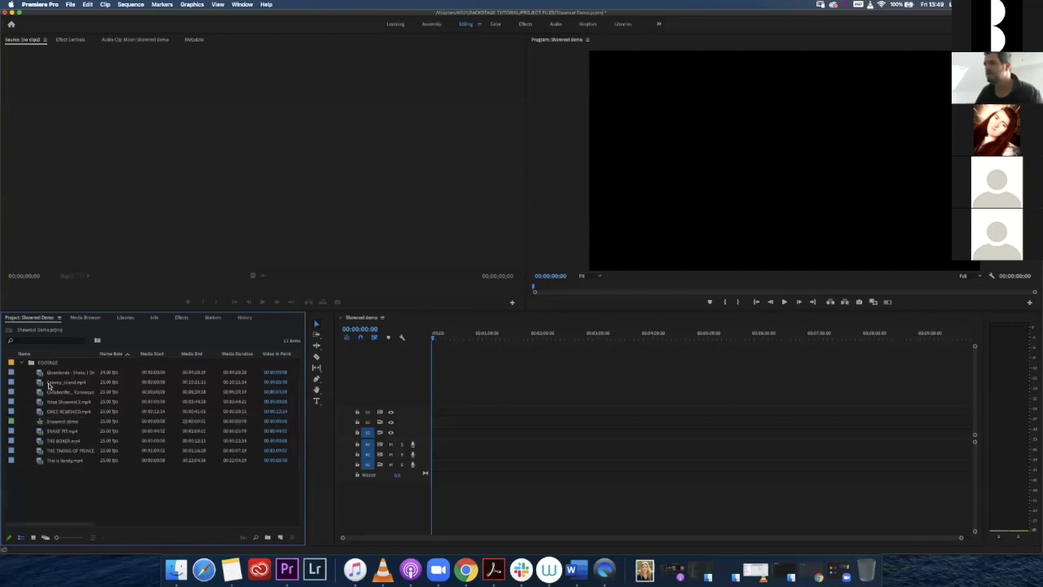
double_click(44, 376)
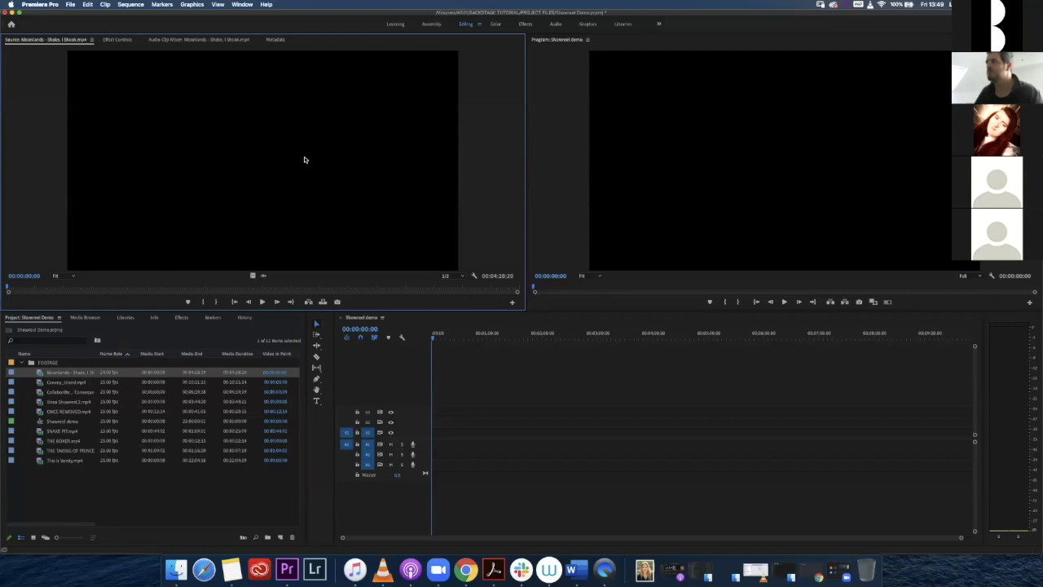
click(39, 287)
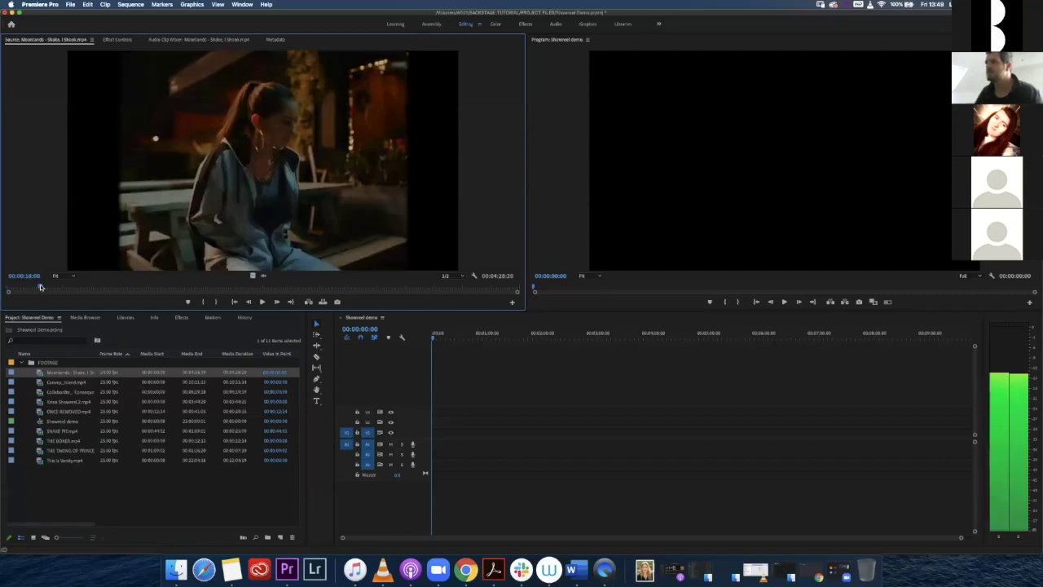
click(85, 288)
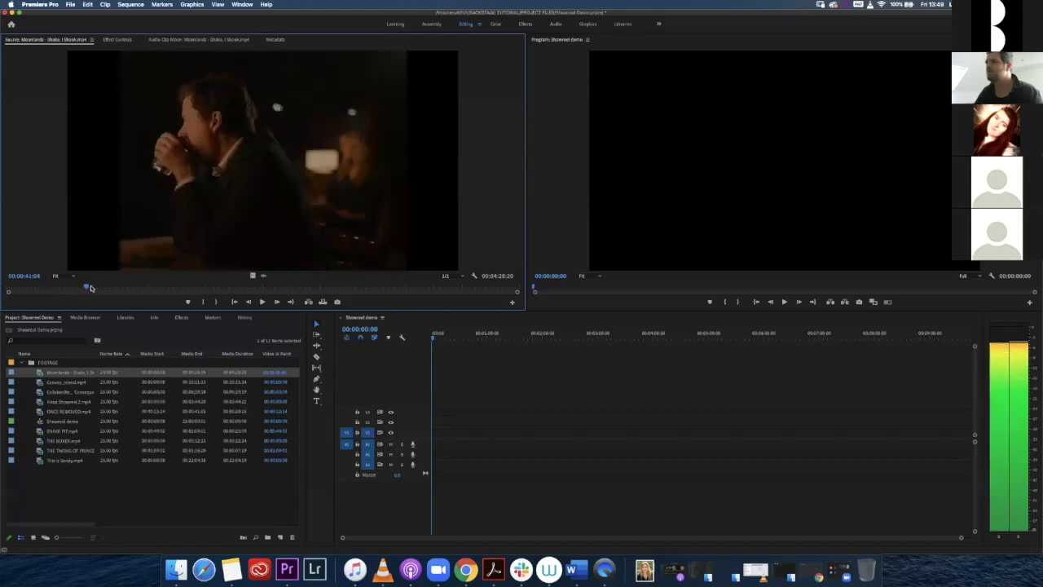
click(39, 383)
double_click(39, 382)
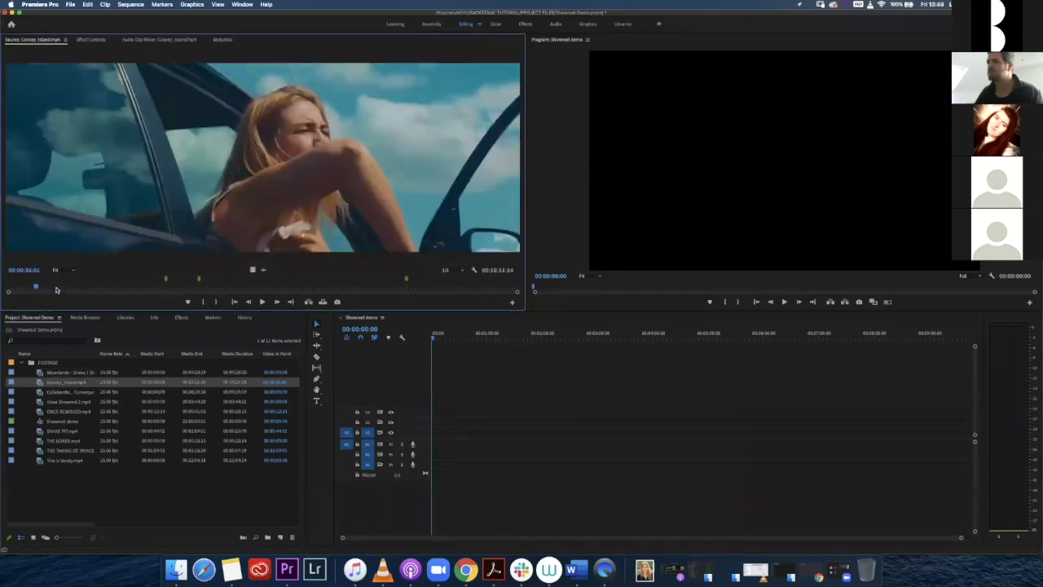
click(73, 288)
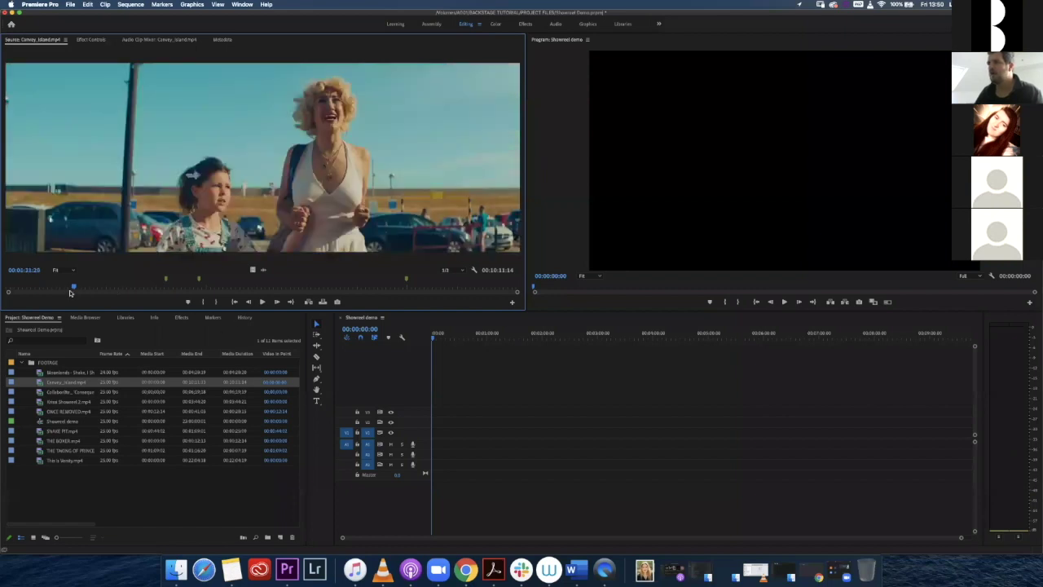
drag(75, 288, 2, 290)
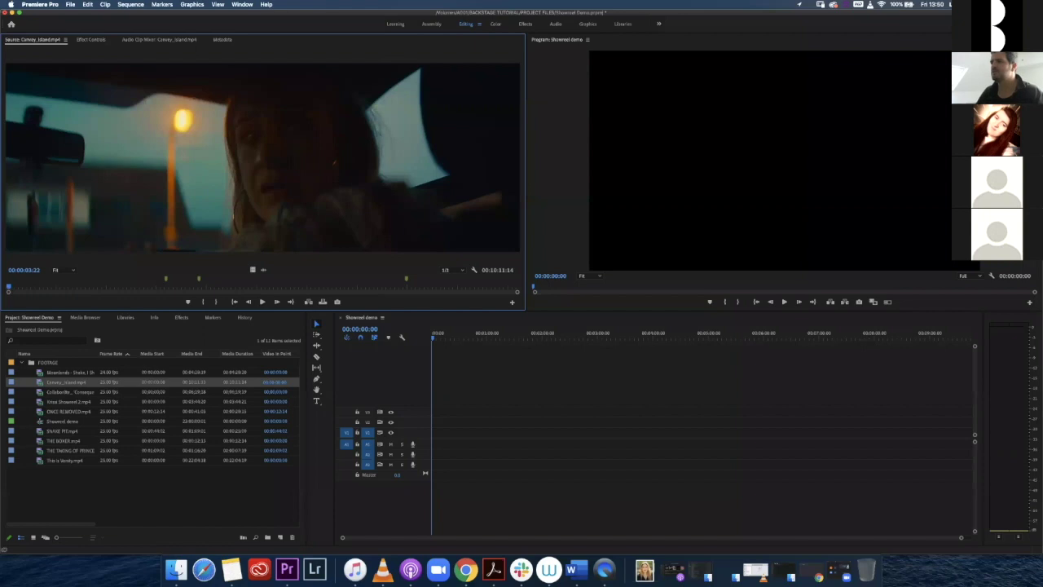
Collapse the FOOTAGE bin and import the HEADSHOT folder from ASSETS, checking the contents of the imported bin.
click(22, 362)
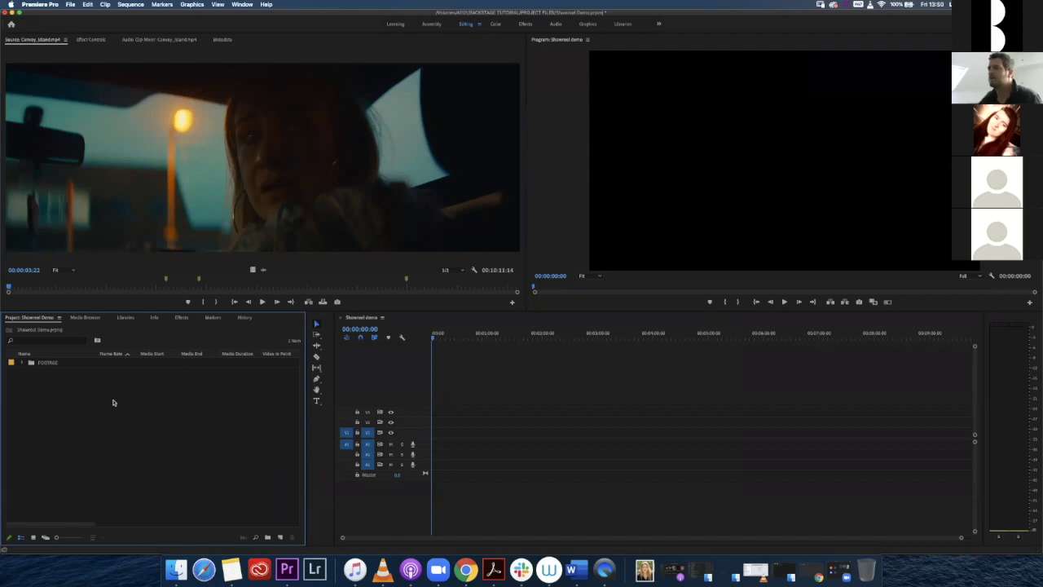
right_click(57, 405)
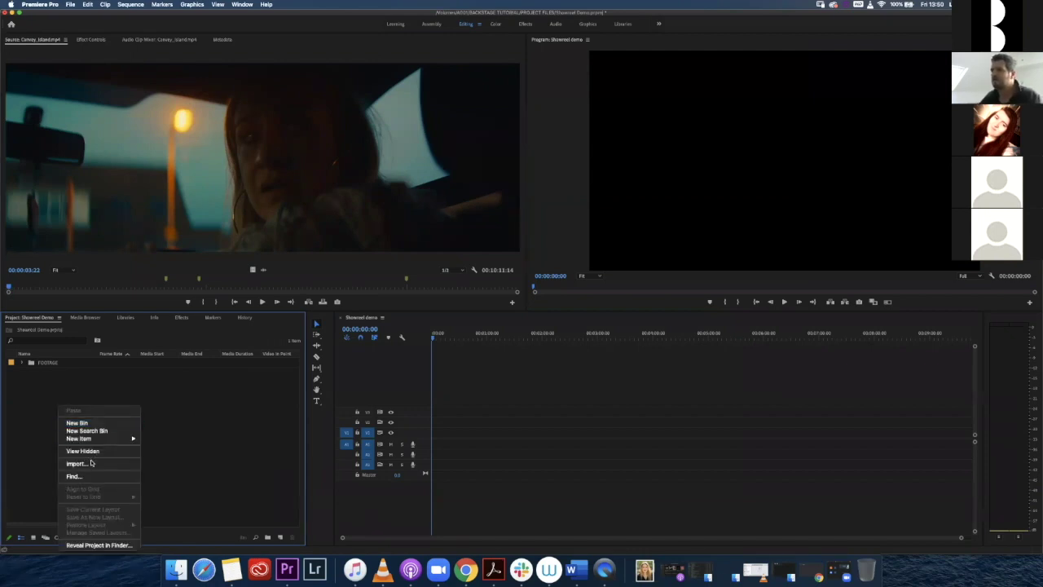
click(104, 464)
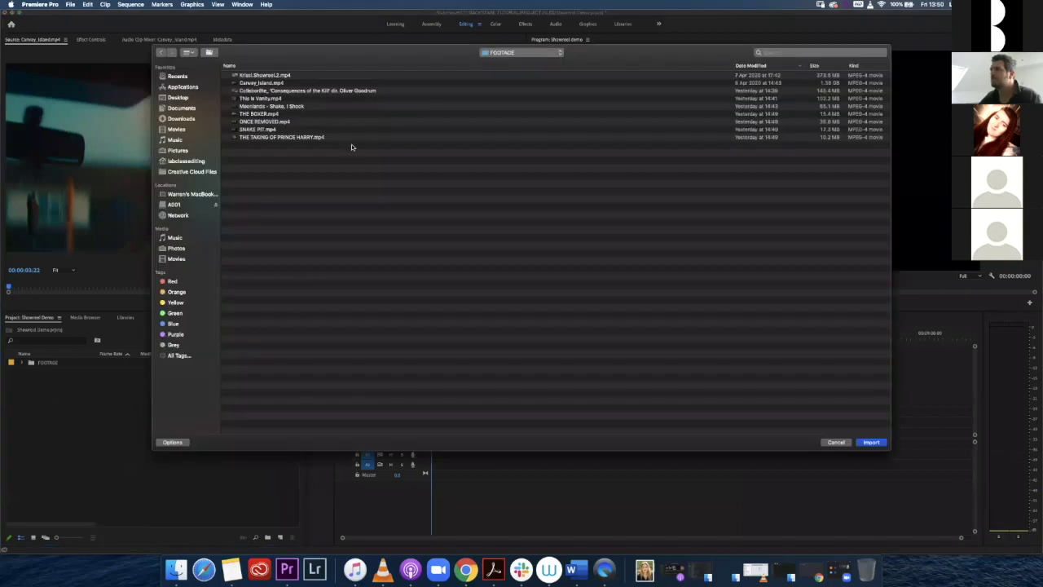
click(510, 53)
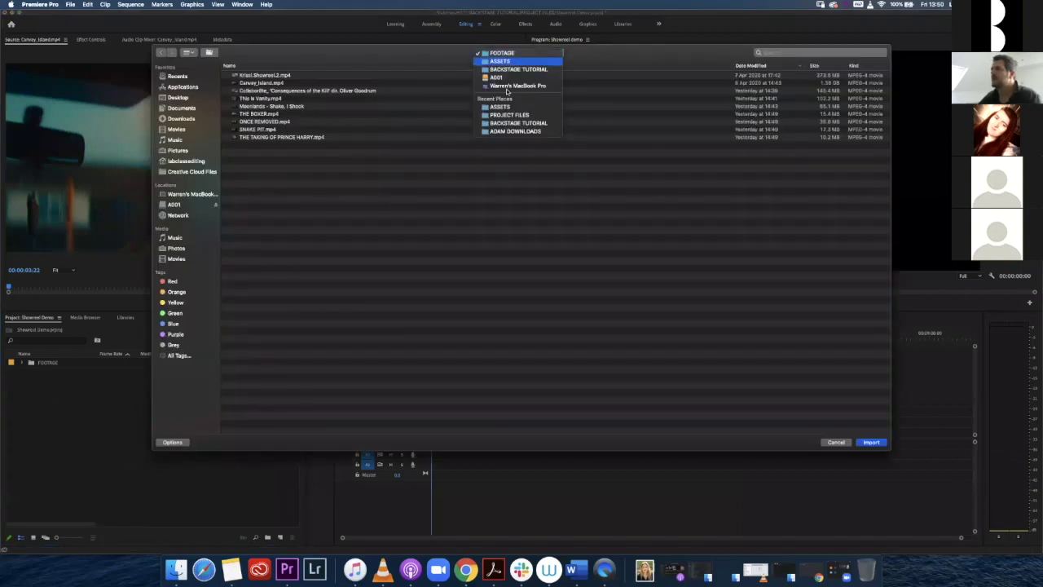
click(510, 62)
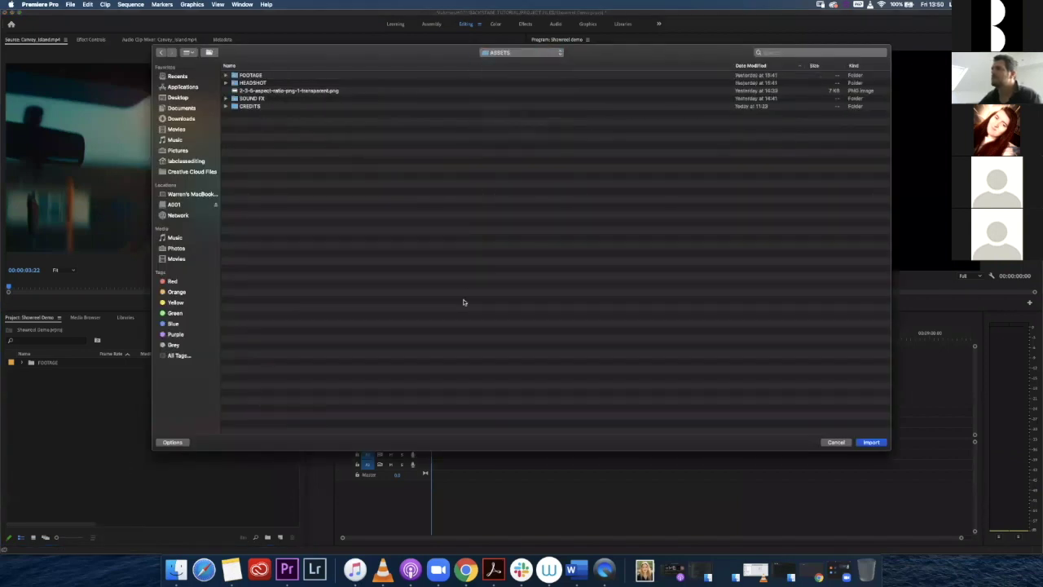
click(235, 85)
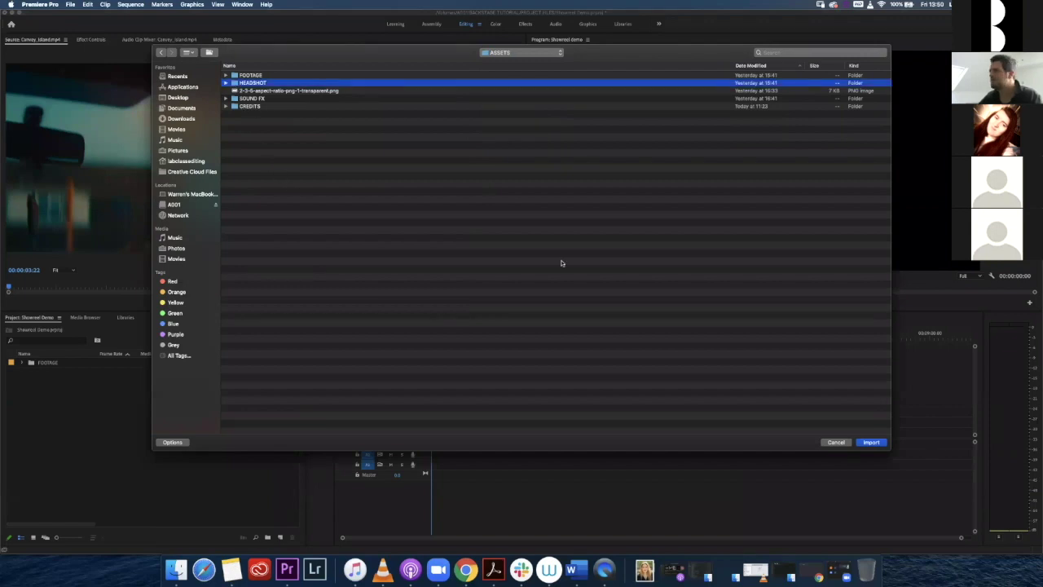
click(874, 442)
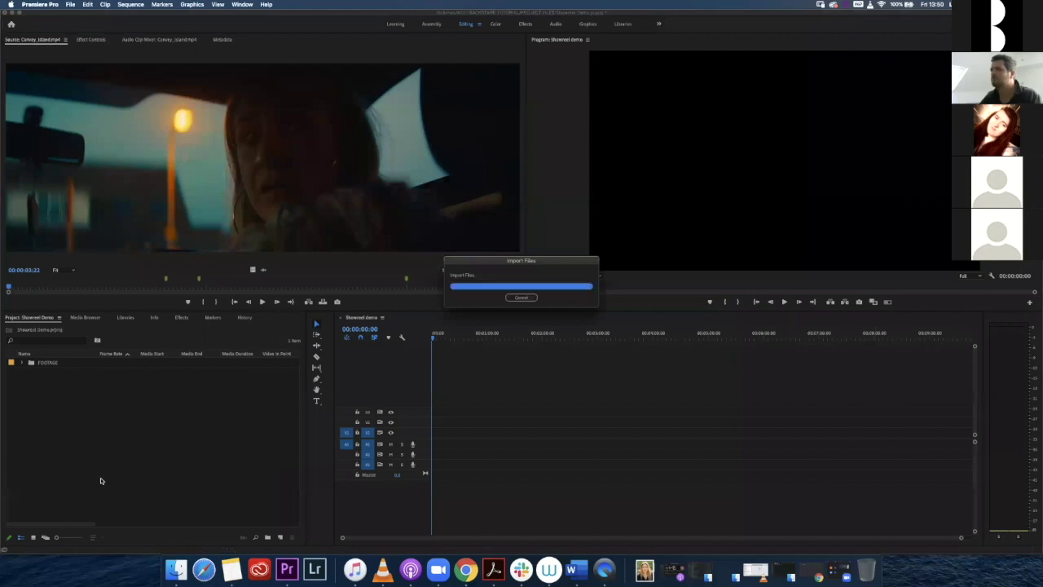
click(22, 371)
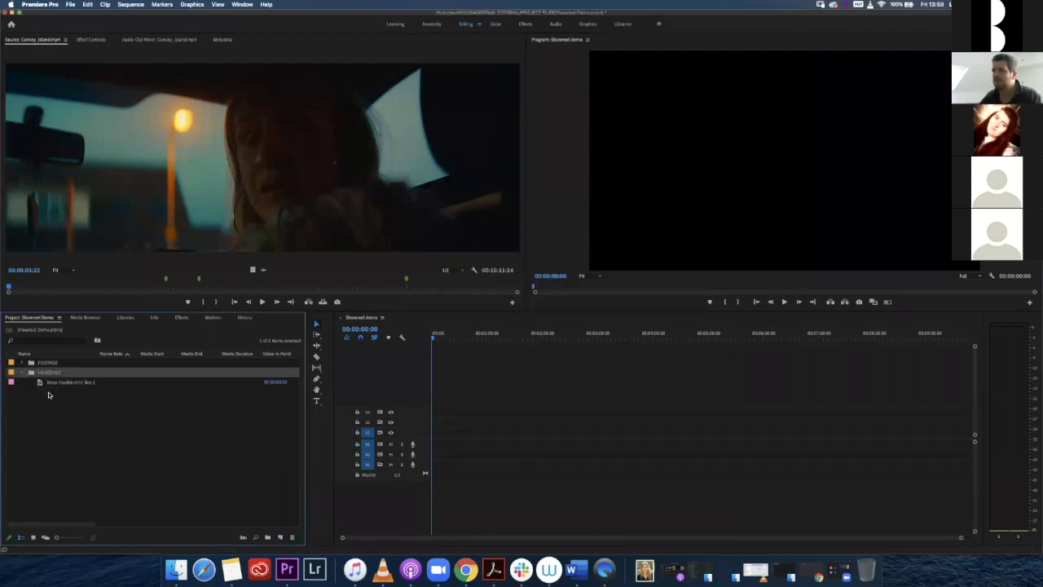
click(24, 372)
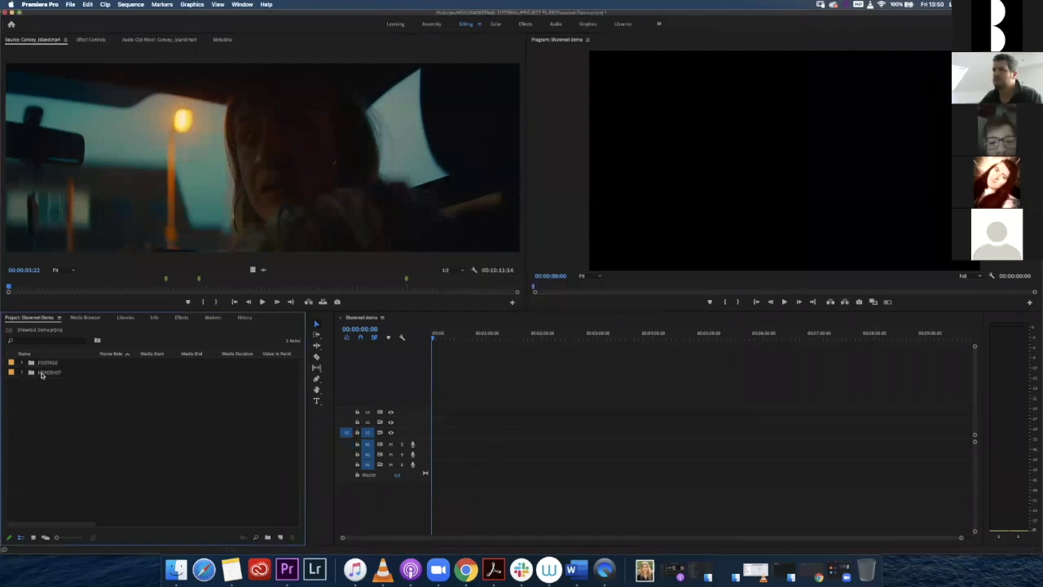
Place the headshot image at the start of video track V1 and display the clip's Effect Controls.
click(23, 372)
drag(45, 386, 430, 432)
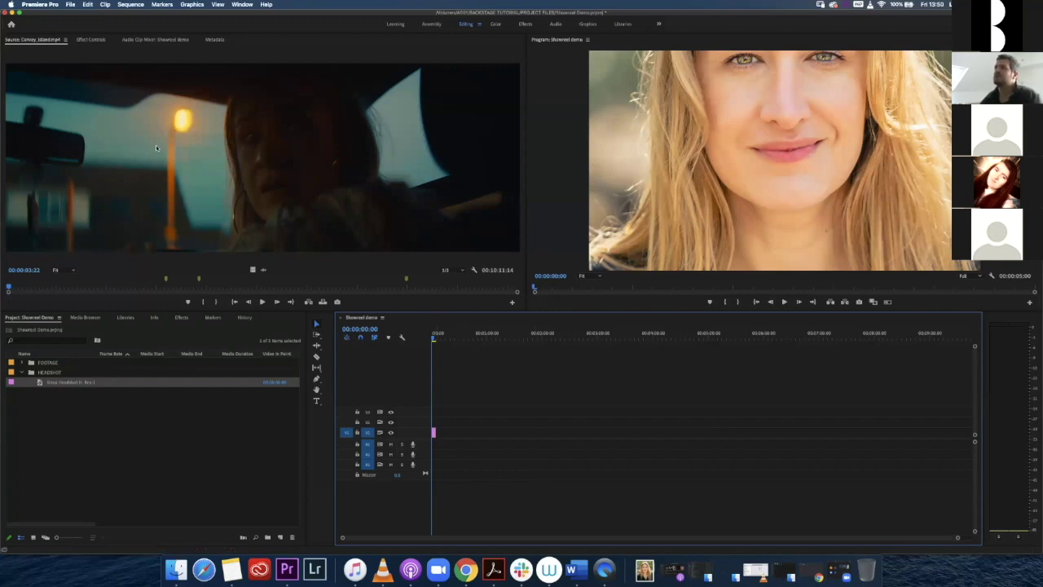
click(89, 39)
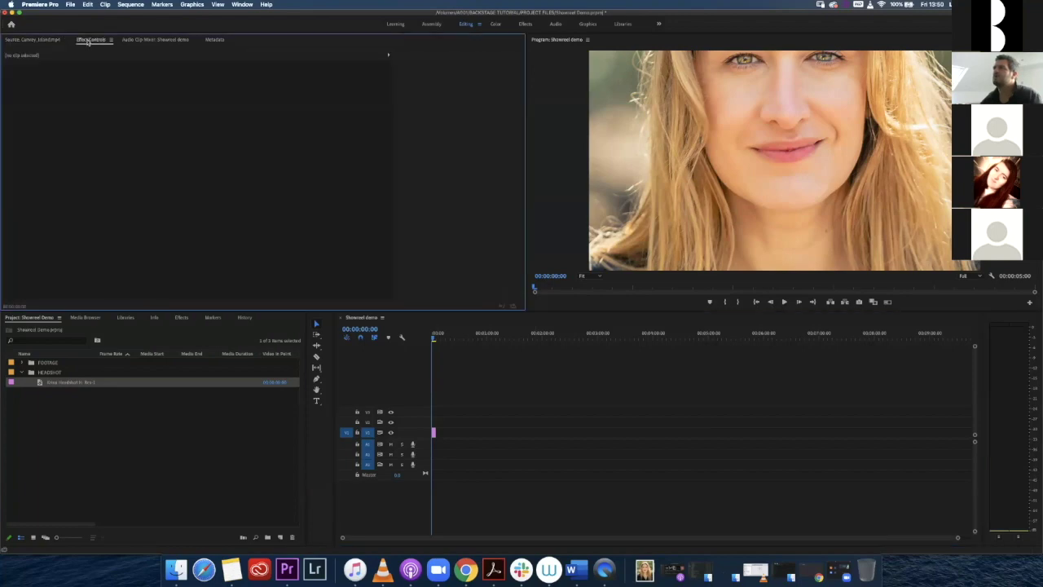
click(433, 434)
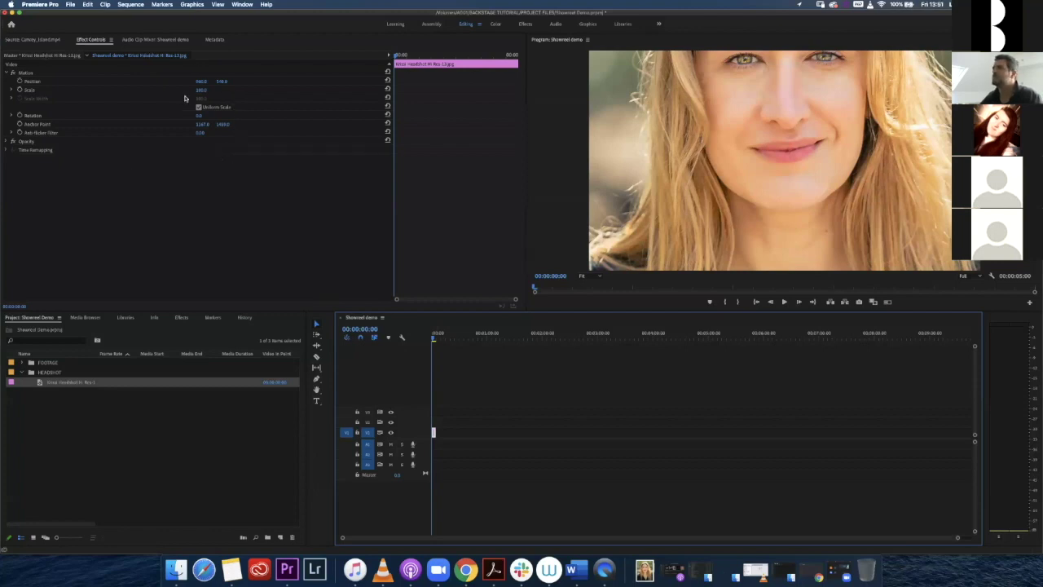
Scale the headshot down to about 26 and shift it right to a horizontal position of about 1307.
drag(201, 92, 149, 92)
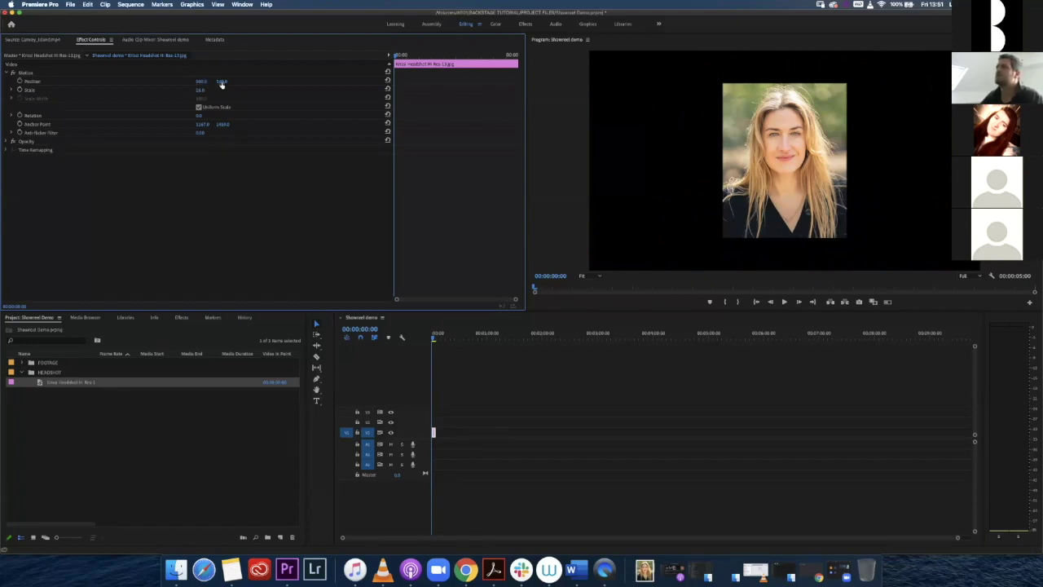
drag(201, 81, 251, 81)
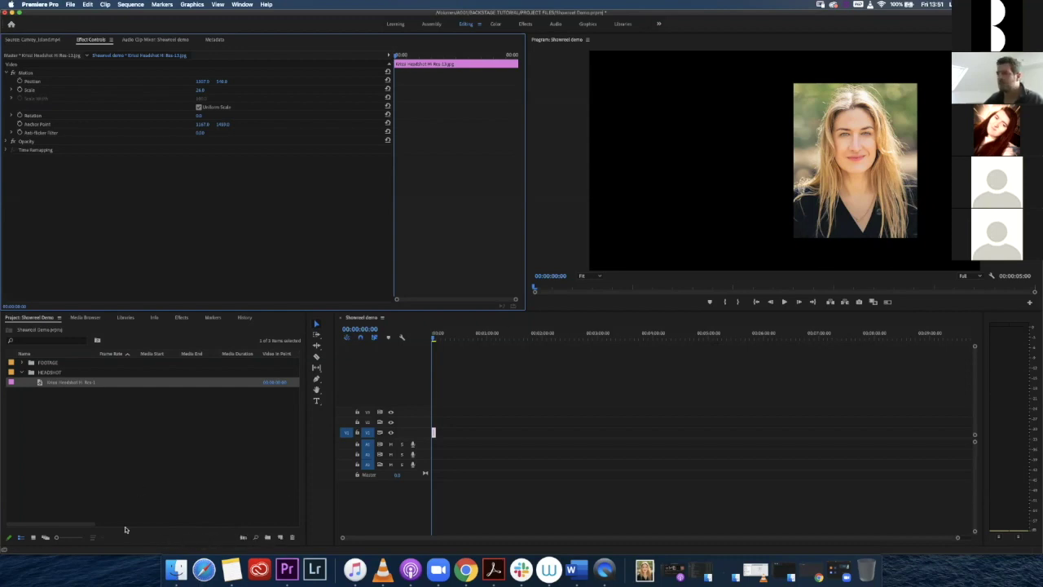
Switch to Finder, open the CREDITS document from the ASSETS folder on drive A001, and clear other windows away from it.
click(176, 569)
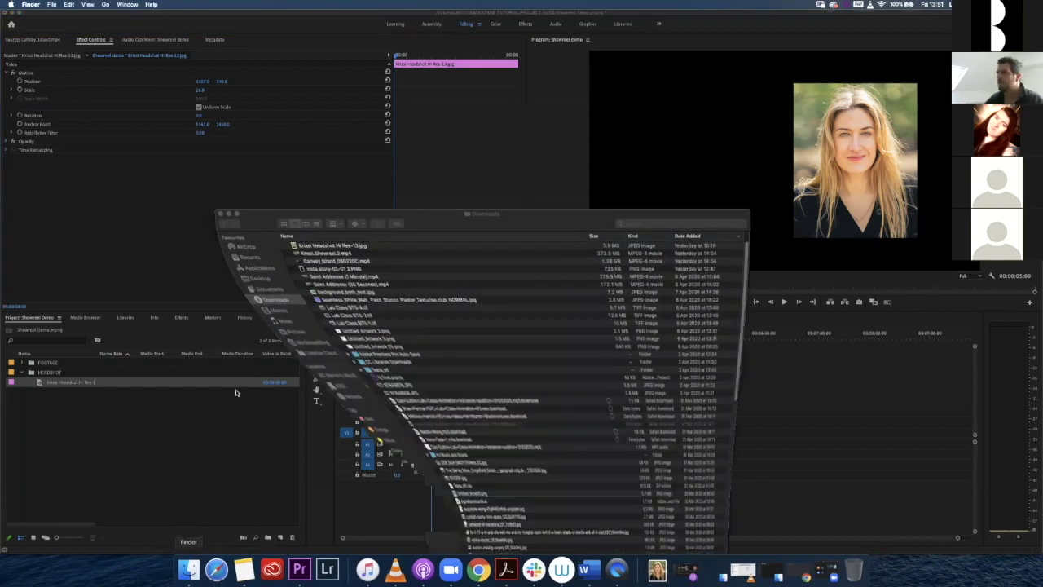
click(237, 384)
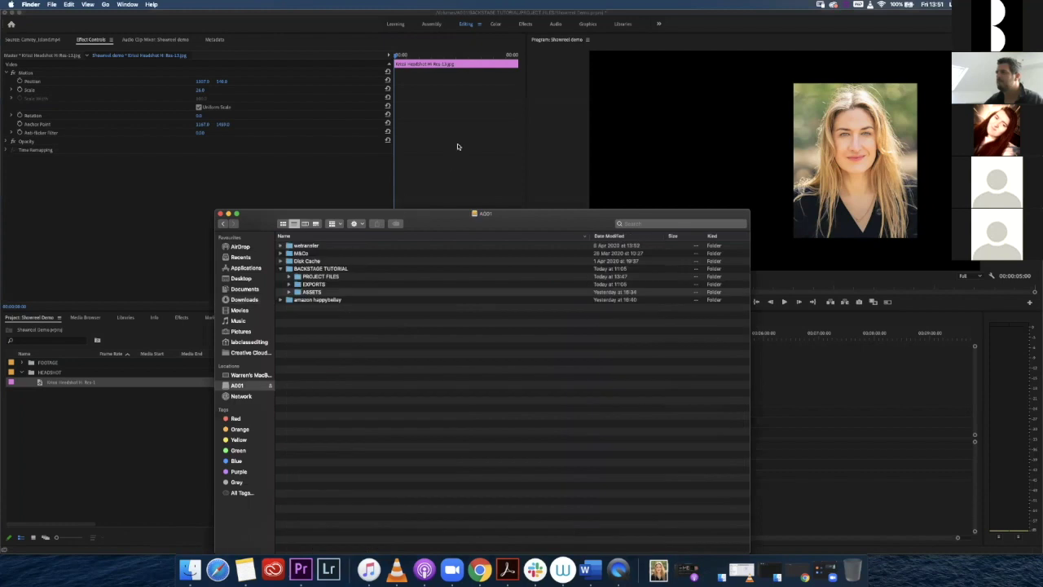
drag(408, 213, 463, 143)
click(344, 221)
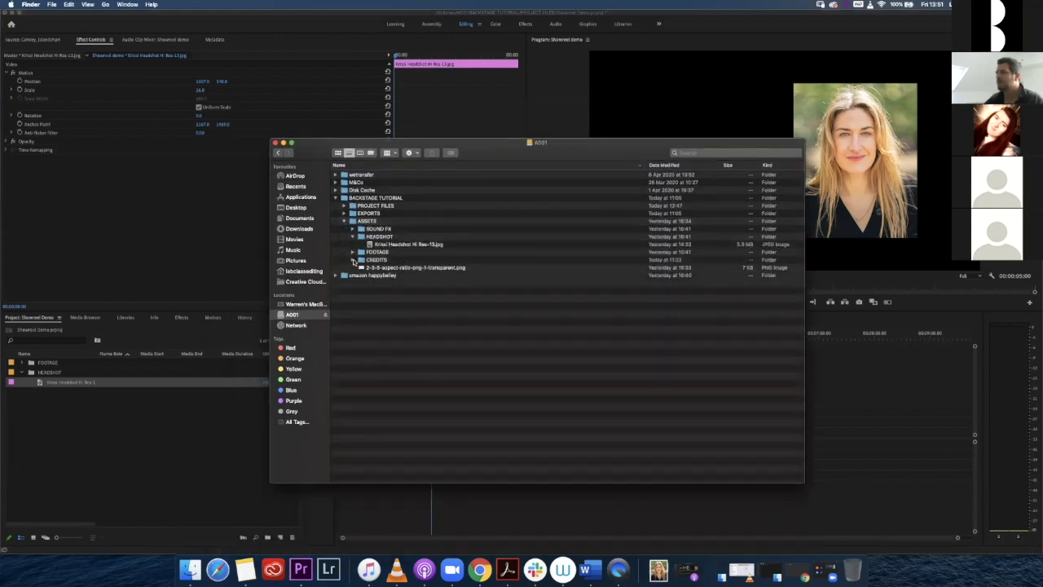
click(353, 260)
double_click(371, 268)
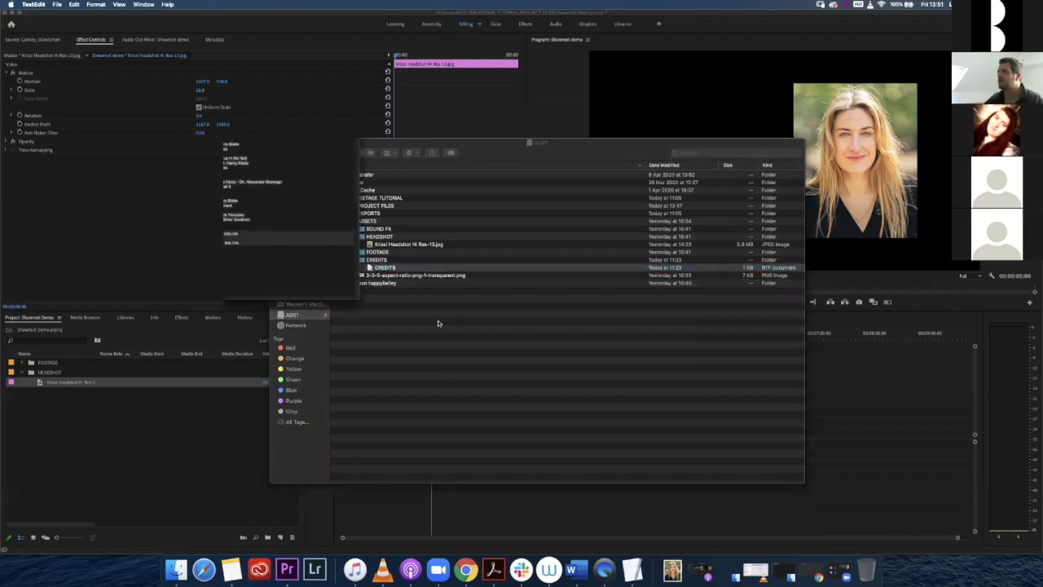
drag(202, 49, 298, 302)
click(283, 143)
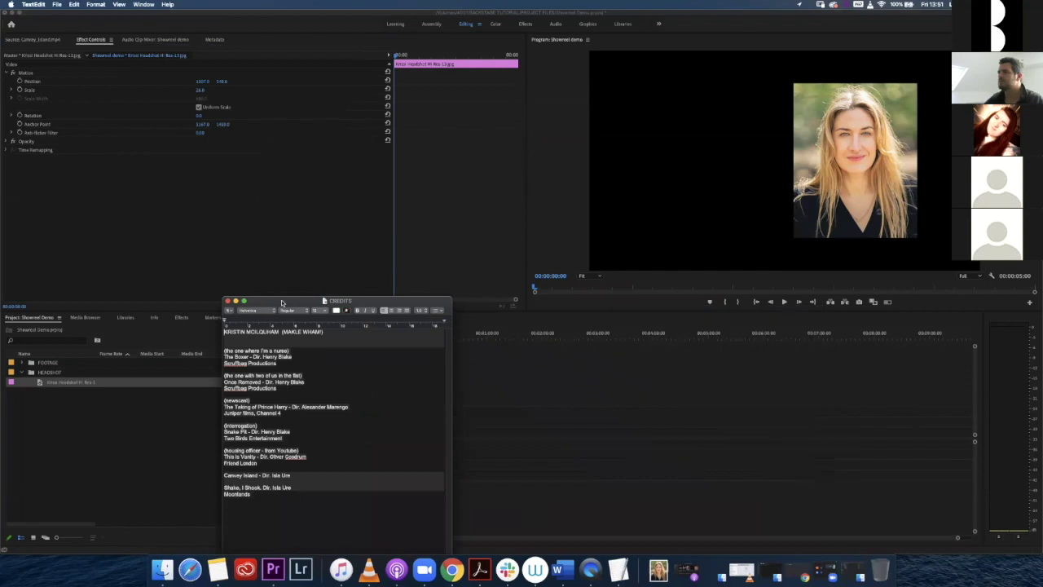
drag(279, 301, 274, 244)
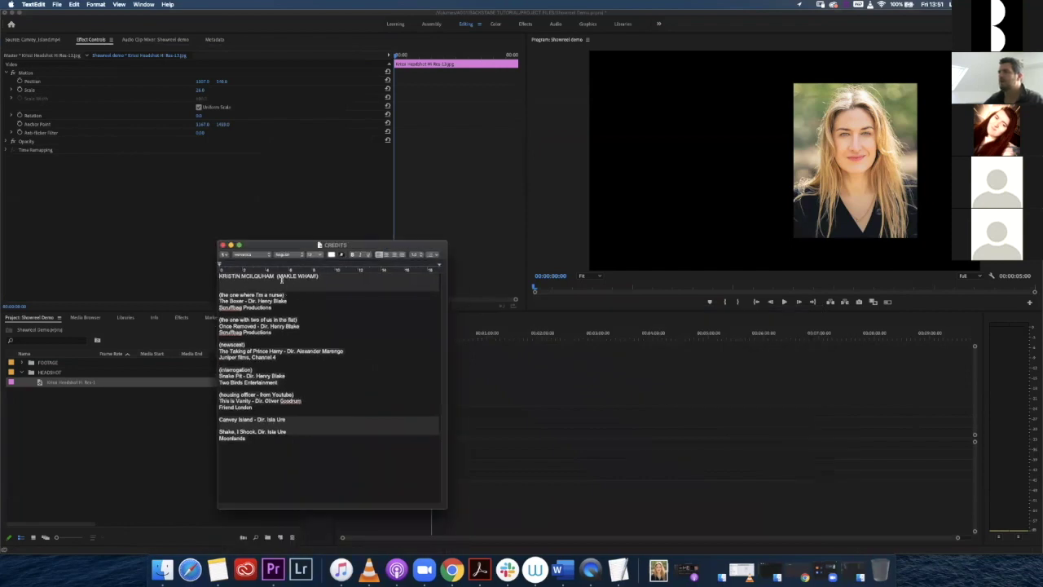
Copy the actor's full name from the first line of the CREDITS document, leaving out the bracketed note.
drag(277, 276, 318, 276)
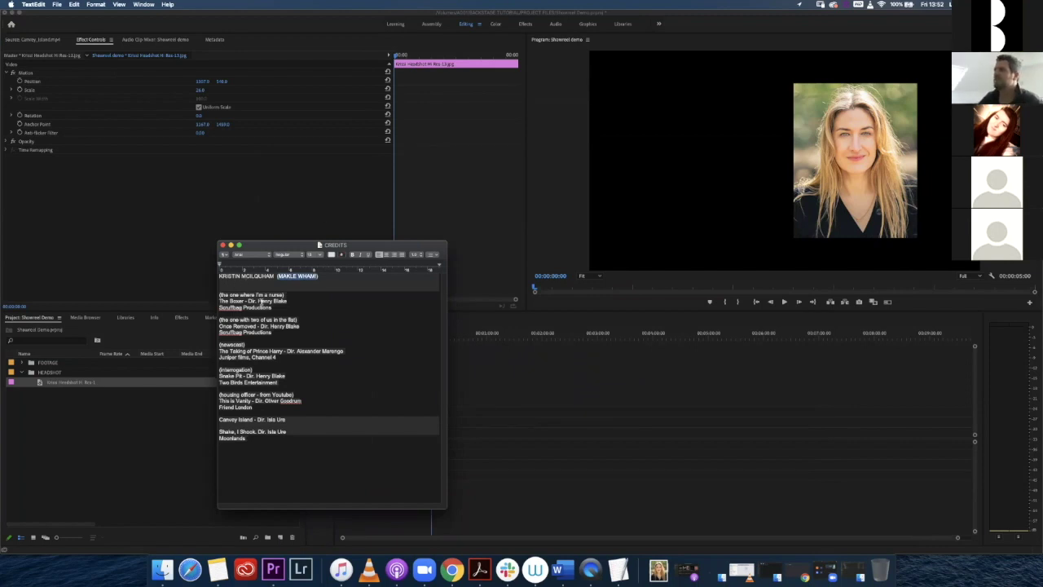
drag(273, 277, 191, 279)
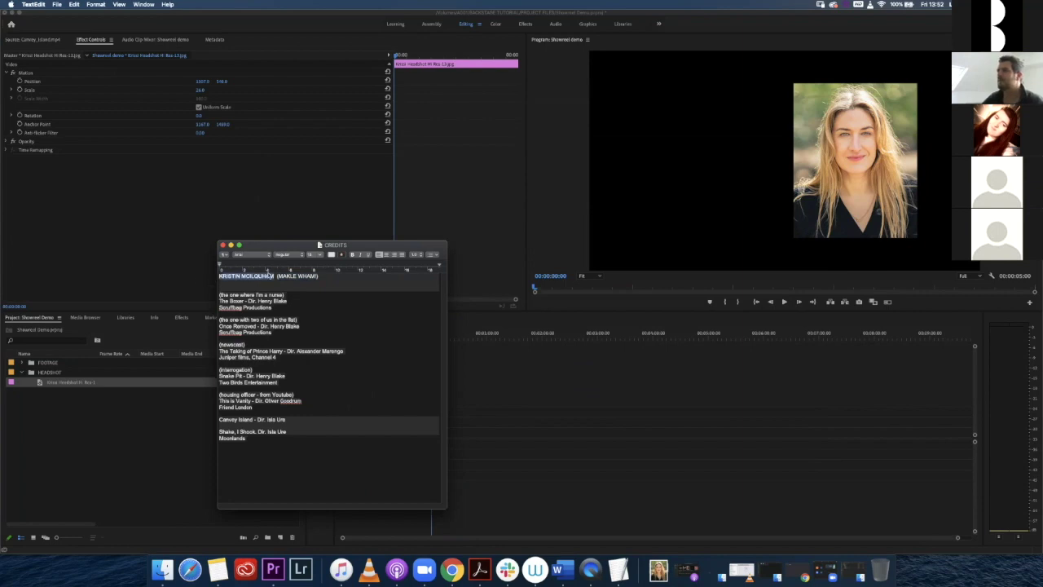
right_click(255, 277)
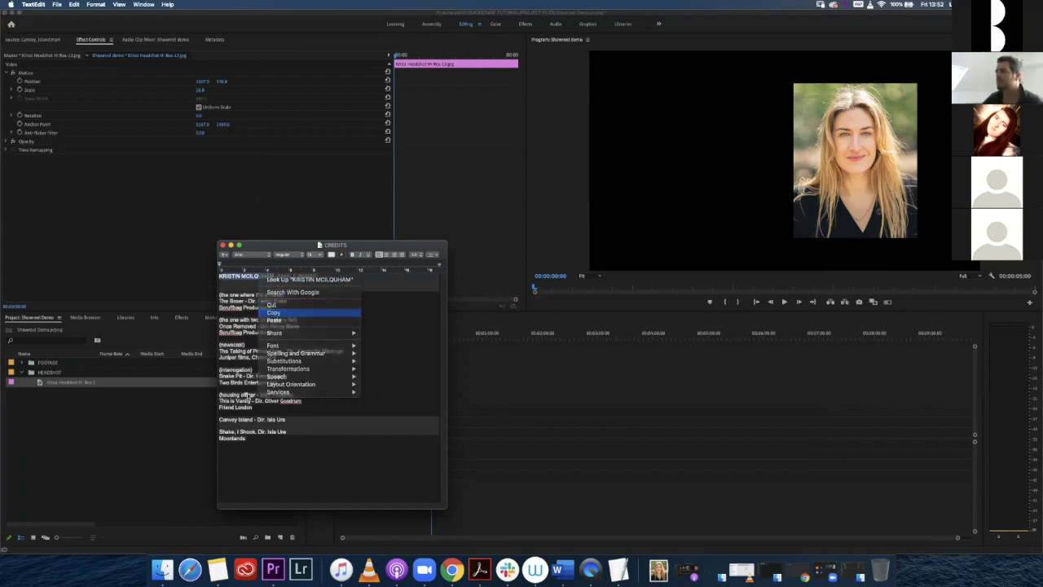
click(277, 312)
Return to Premiere Pro and add a text layer beside the headshot with the Type tool, pasting in the actor's name.
click(141, 466)
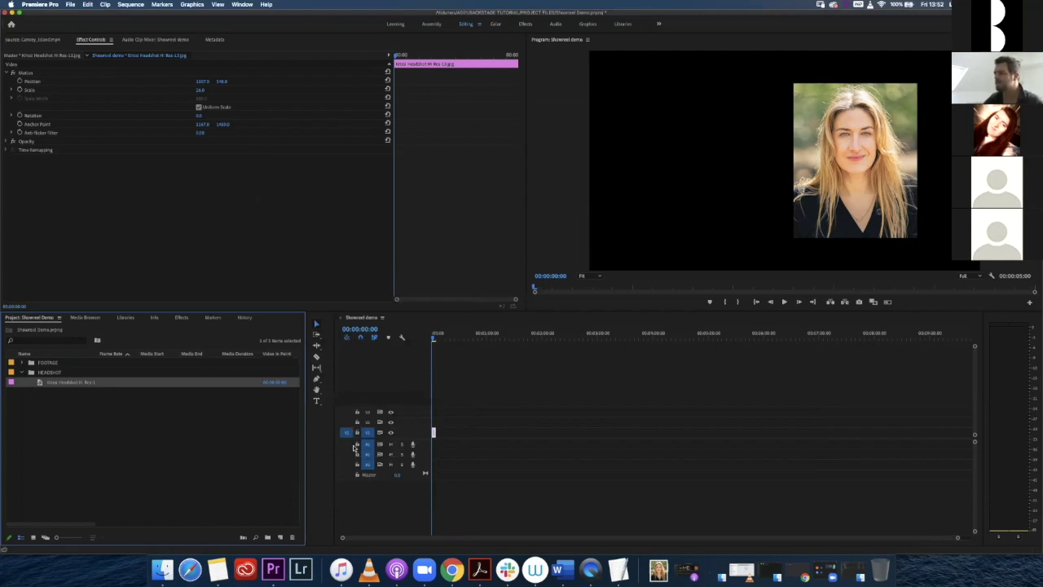
click(317, 402)
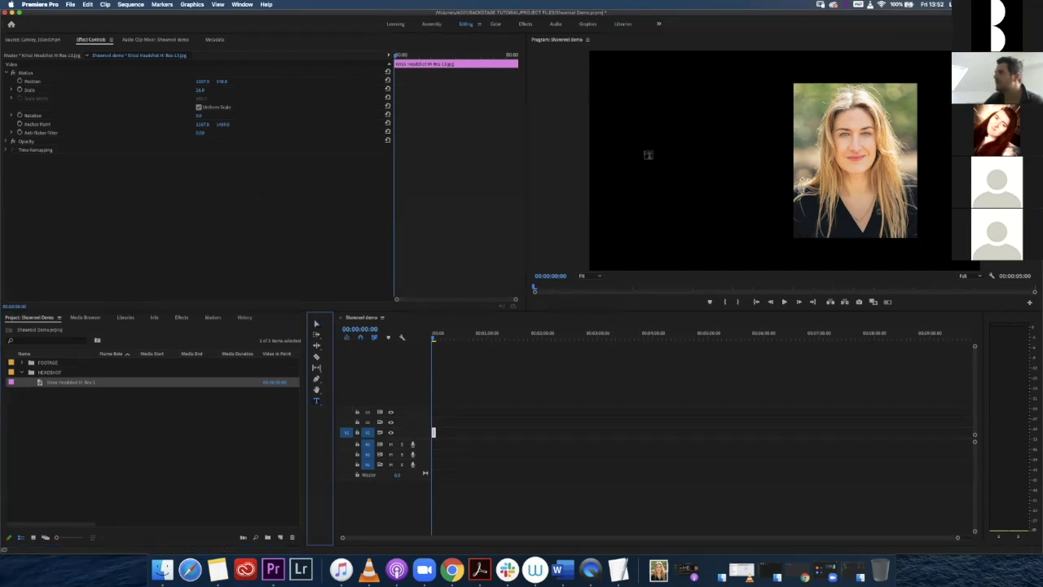
click(641, 151)
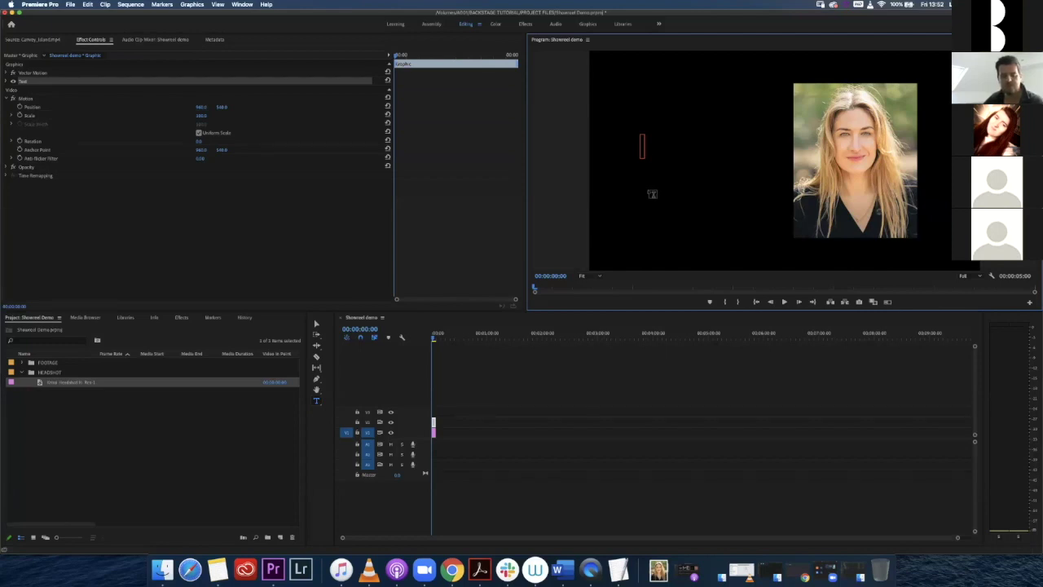
key(super+v)
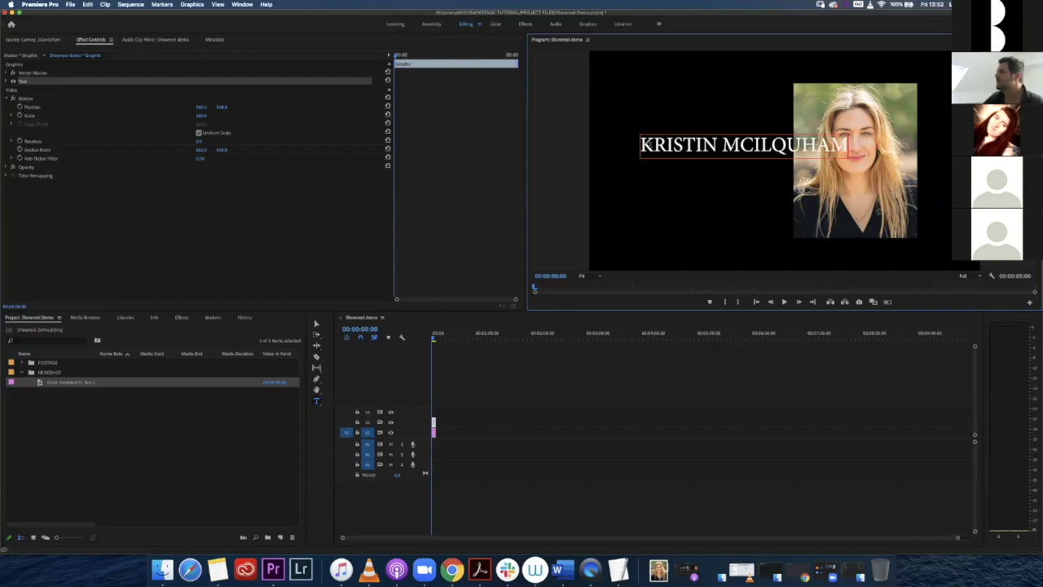
Switch to the Graphics workspace and change the font of the entire name title to Texta-Thin.
drag(640, 145, 882, 150)
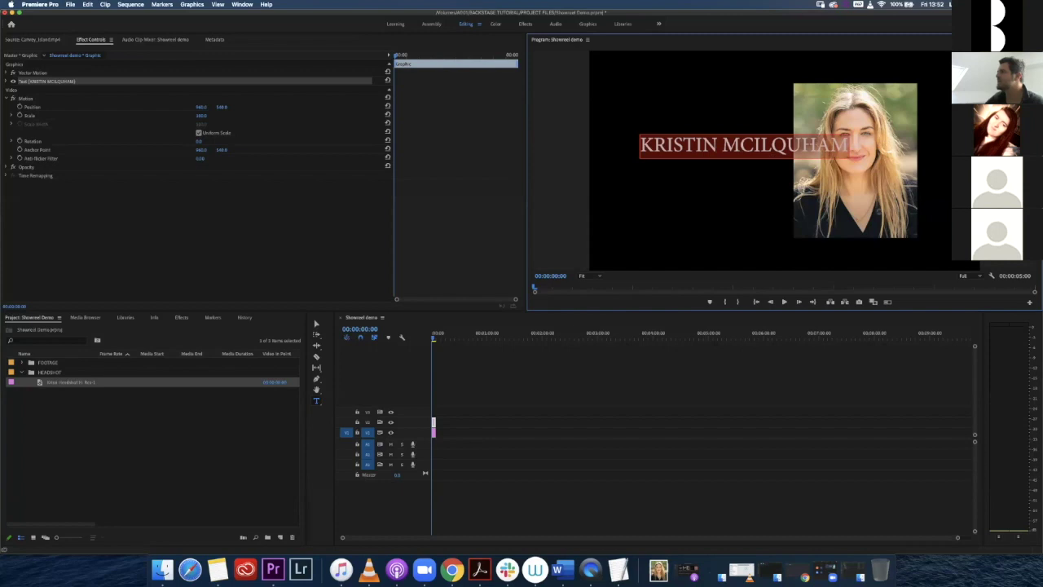
click(587, 25)
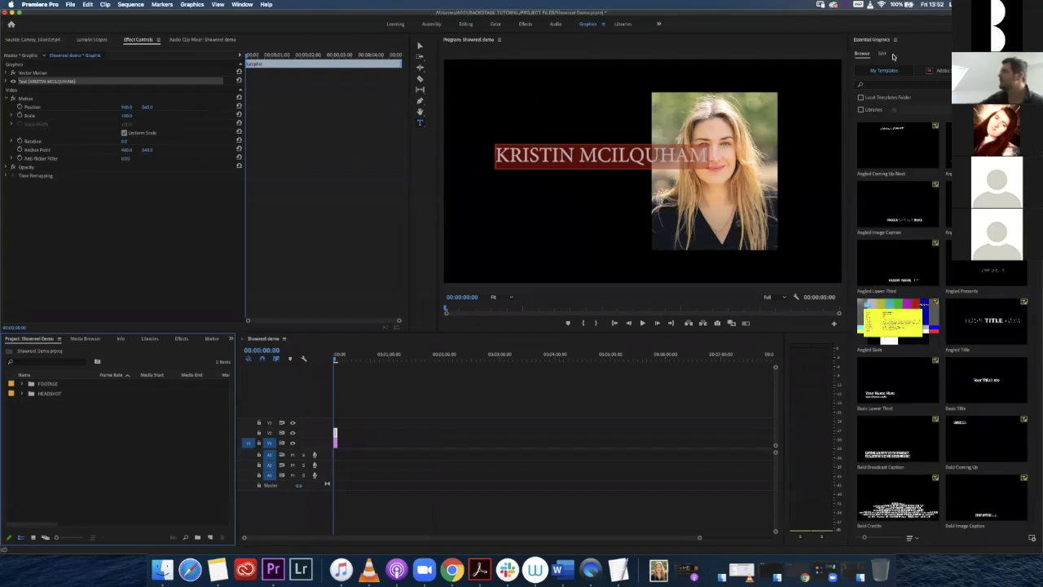
click(881, 53)
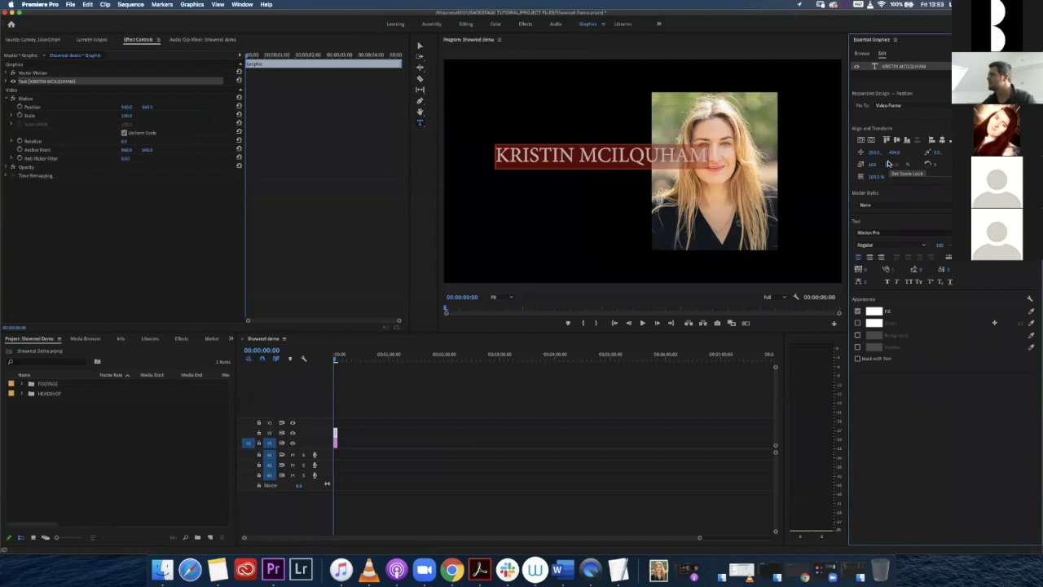
click(904, 232)
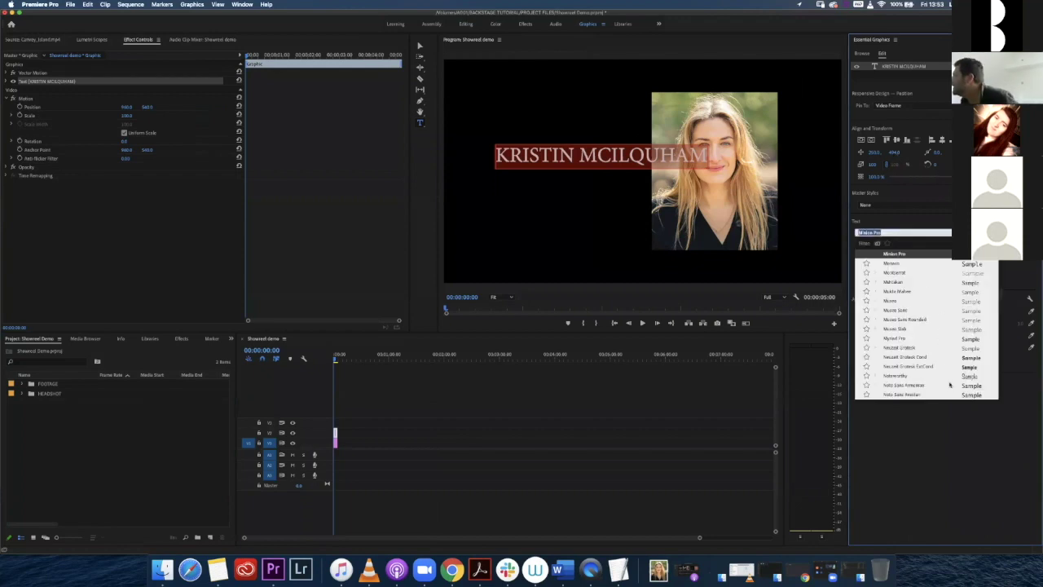
scroll(920, 330, down, 2)
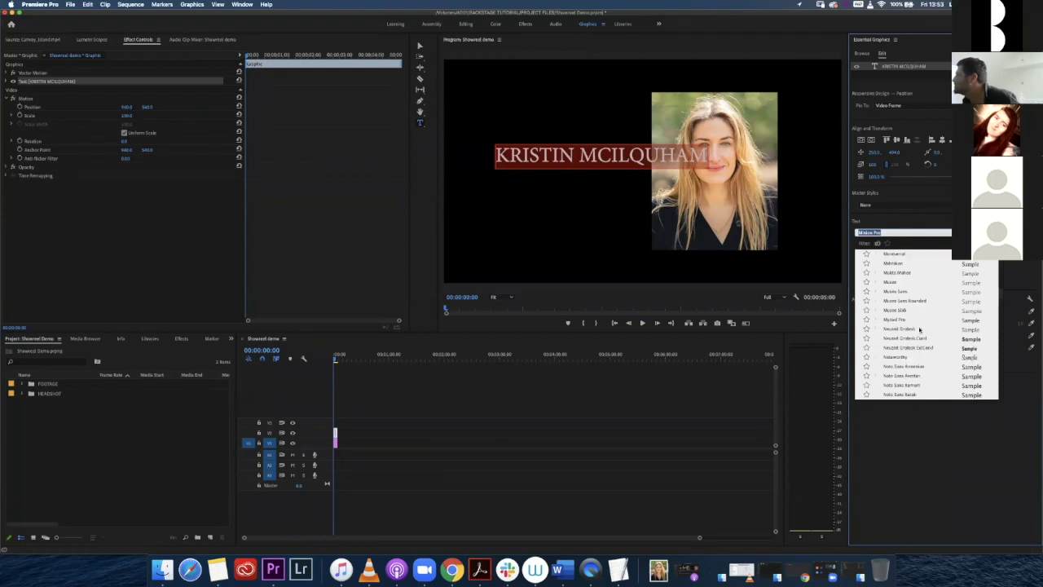
scroll(918, 328, up, 10)
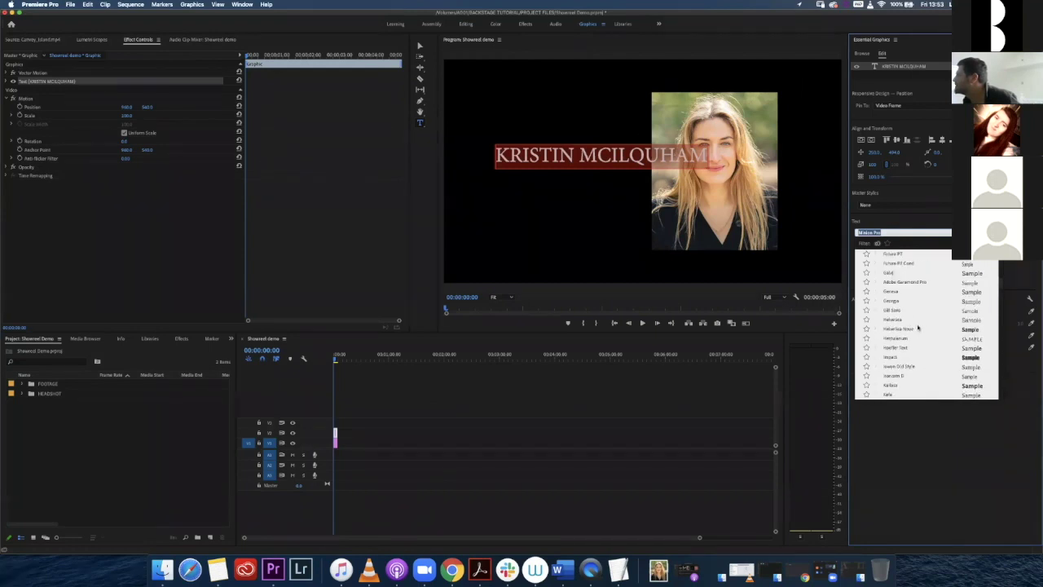
scroll(919, 327, up, 10)
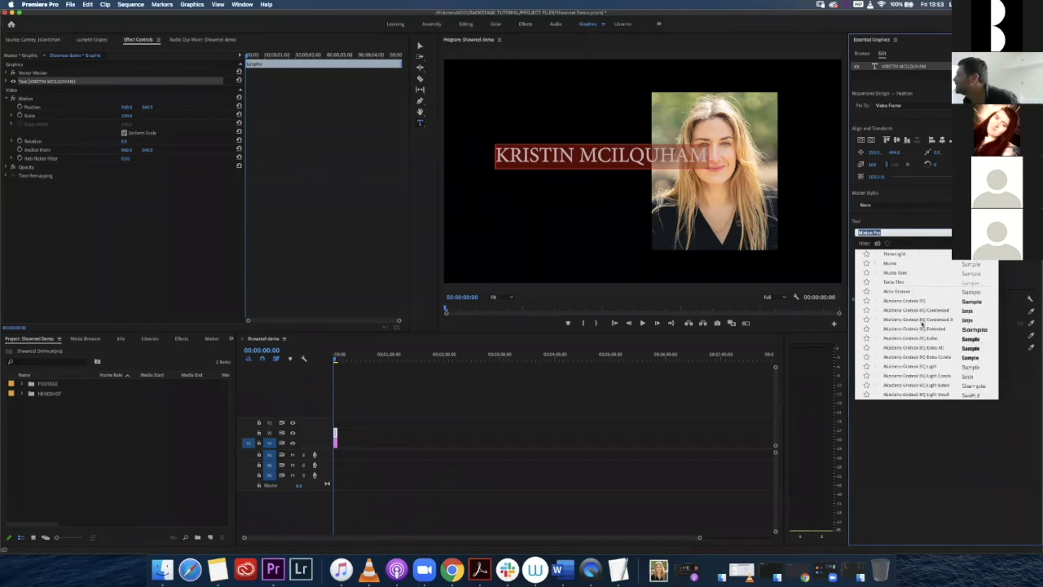
click(895, 282)
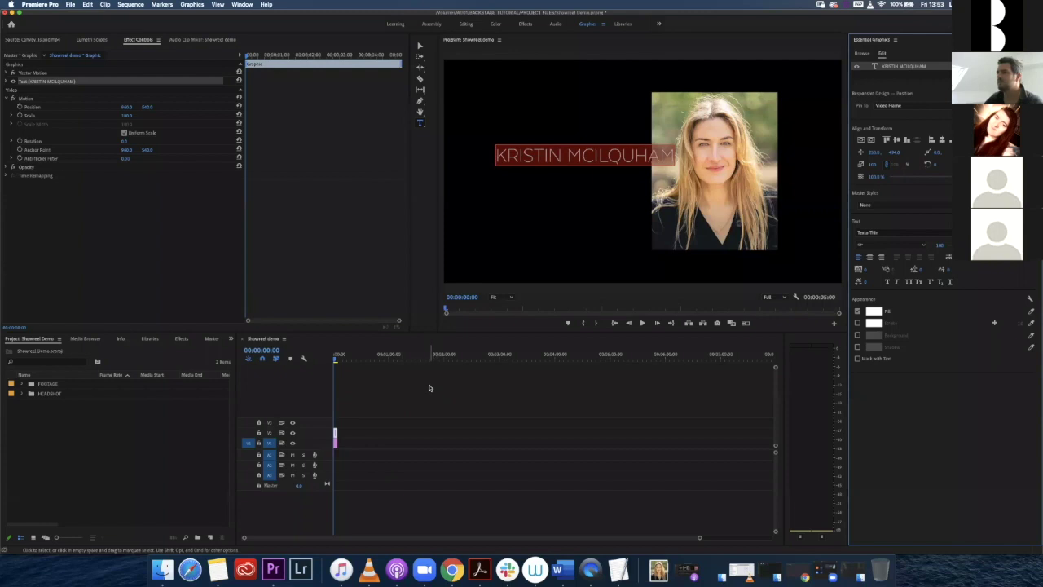
click(587, 409)
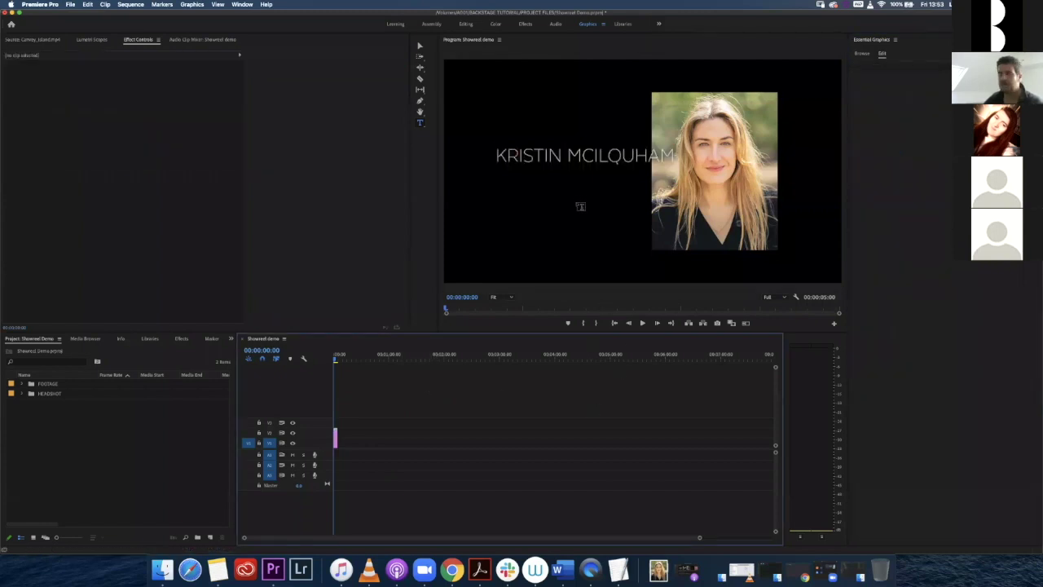
Move the name title into the empty area left of the headshot and centre it vertically in the frame.
key(v)
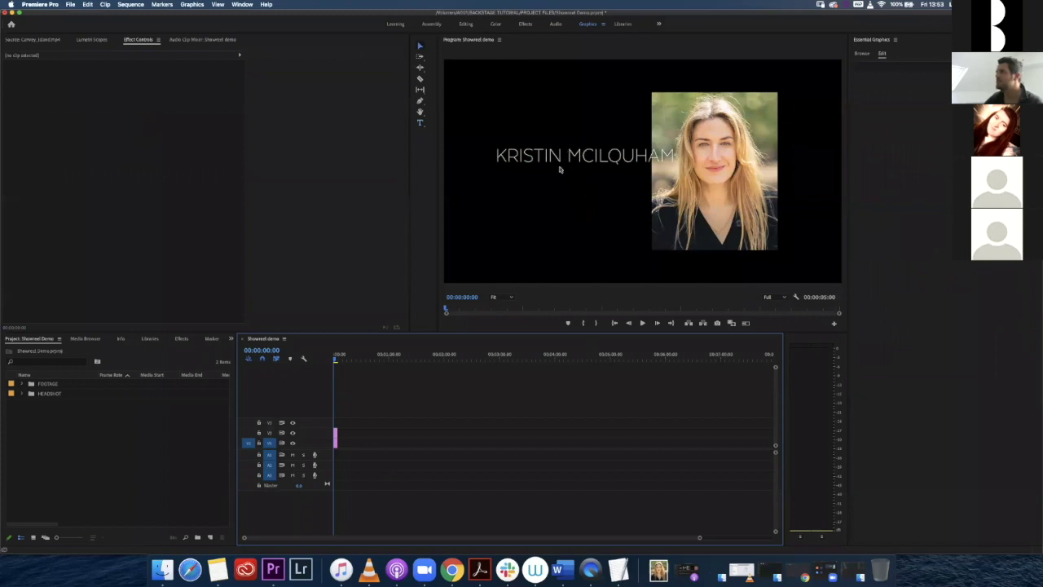
drag(581, 159, 545, 168)
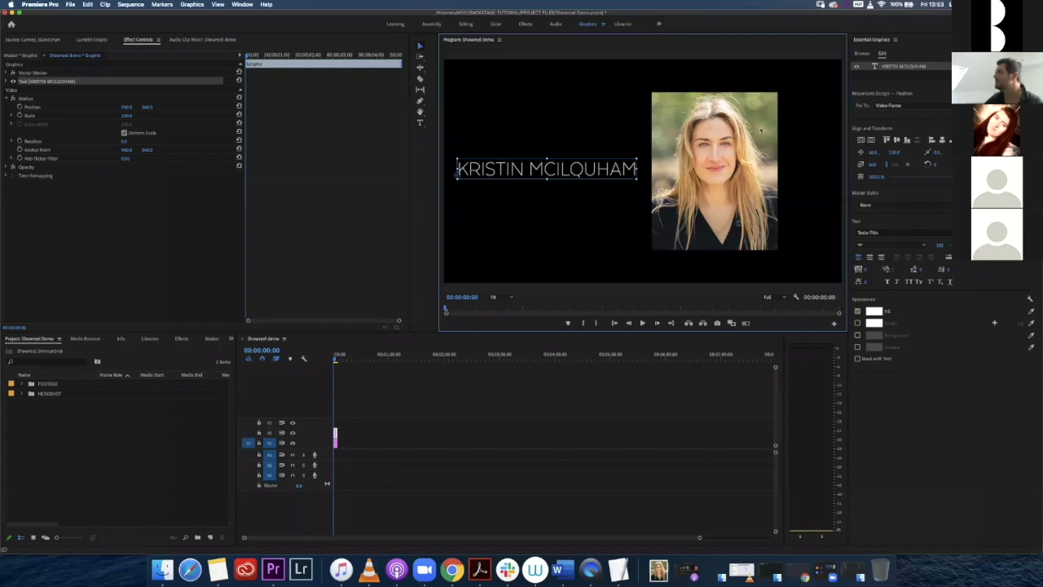
click(861, 140)
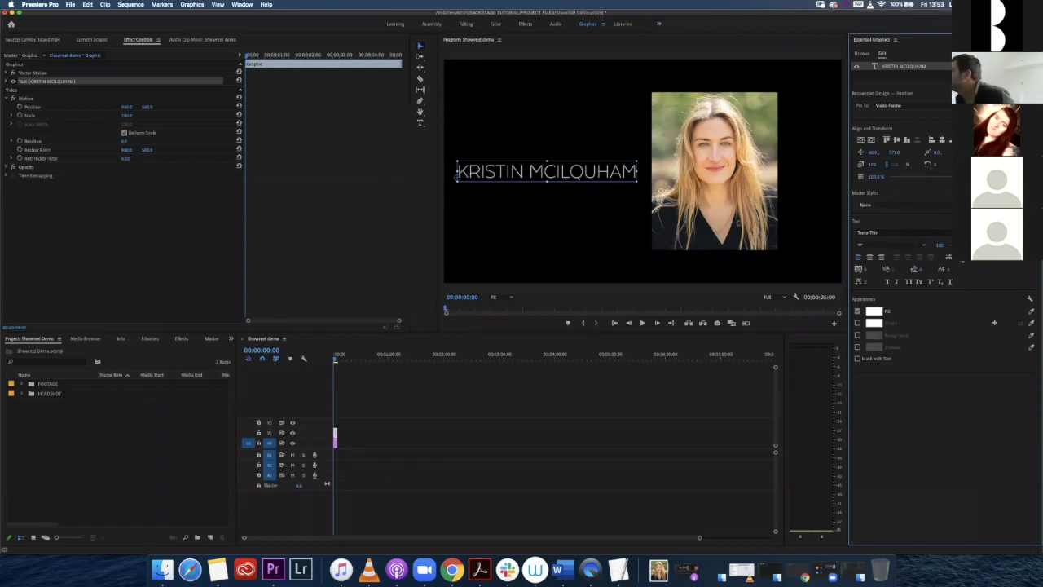
Reduce the name title's font size to about 87, nudge it right, and centre it vertically again.
key(Down)
key(Down)
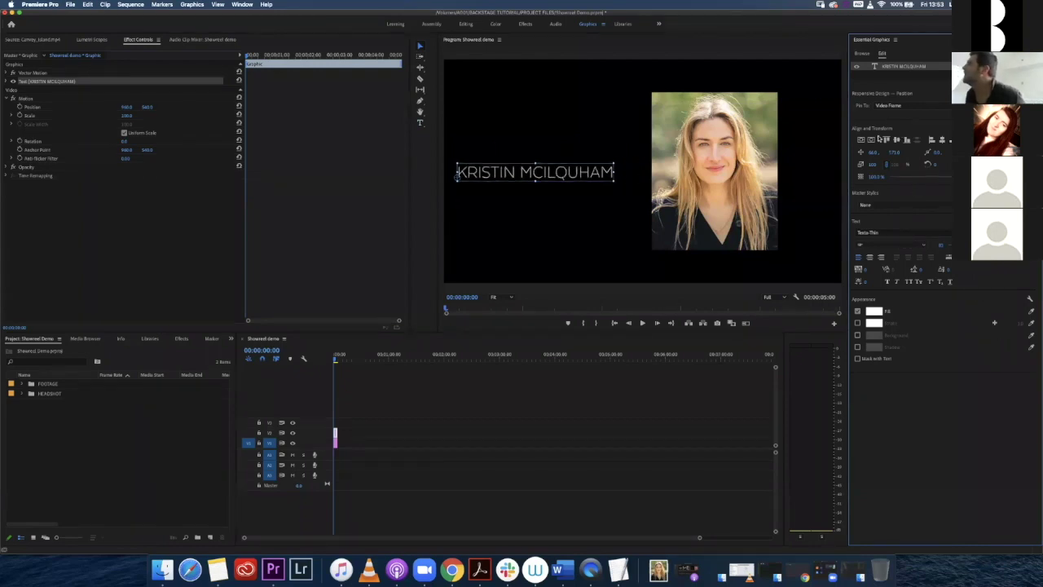
drag(573, 172, 580, 173)
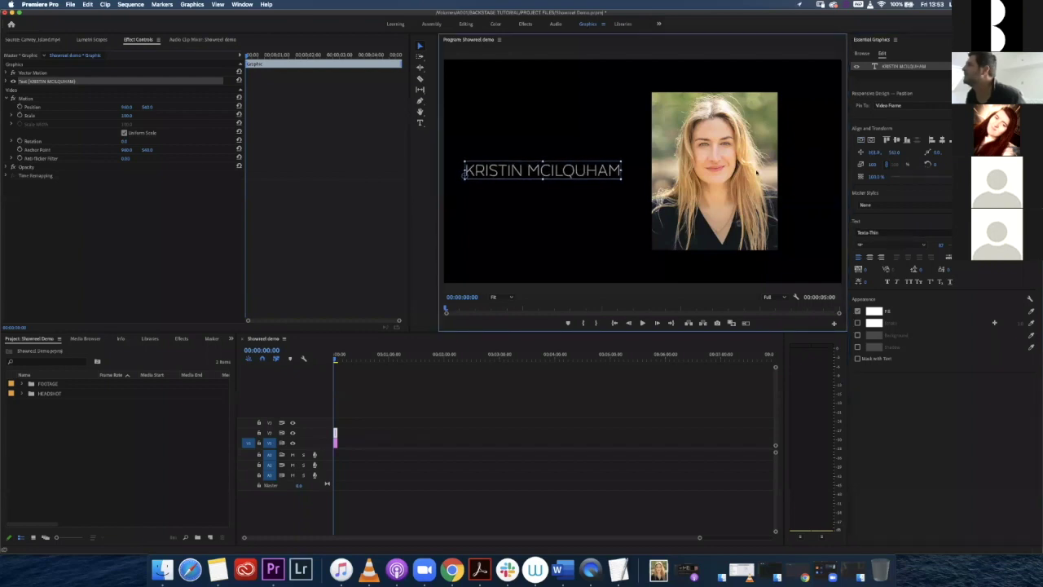
click(860, 140)
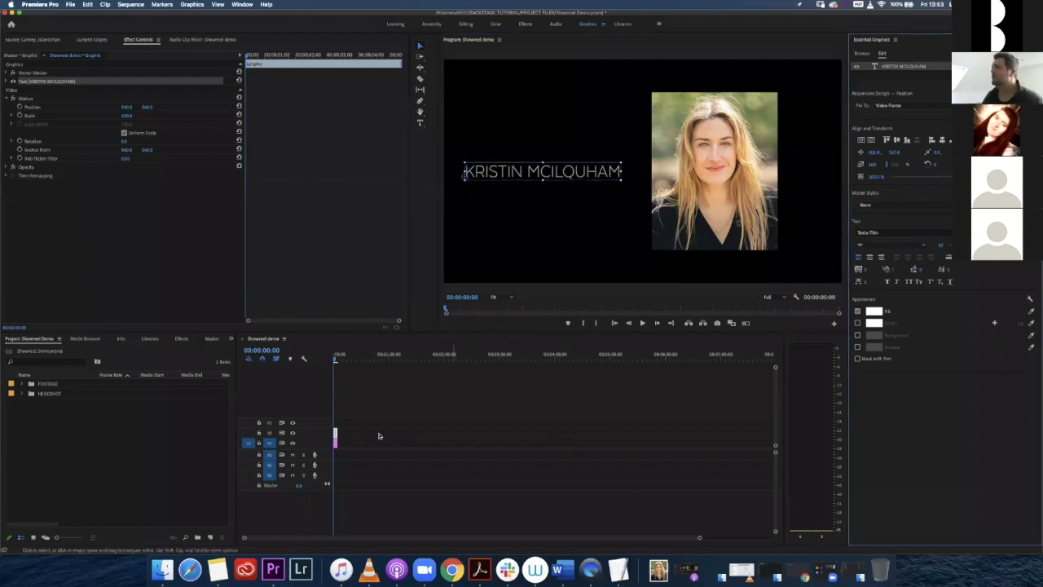
click(295, 364)
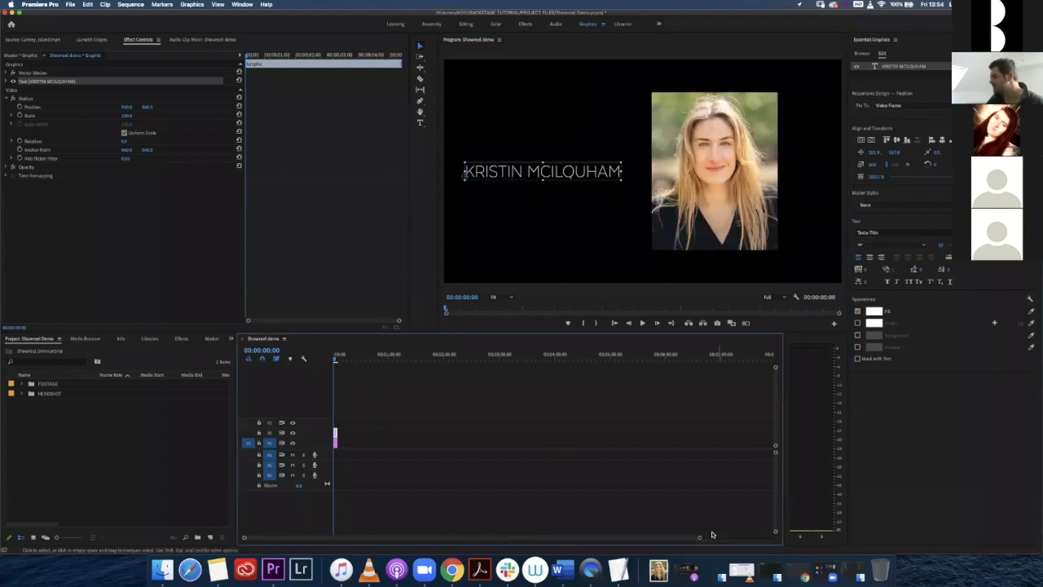
drag(699, 538, 624, 547)
scroll(625, 547, up, 6)
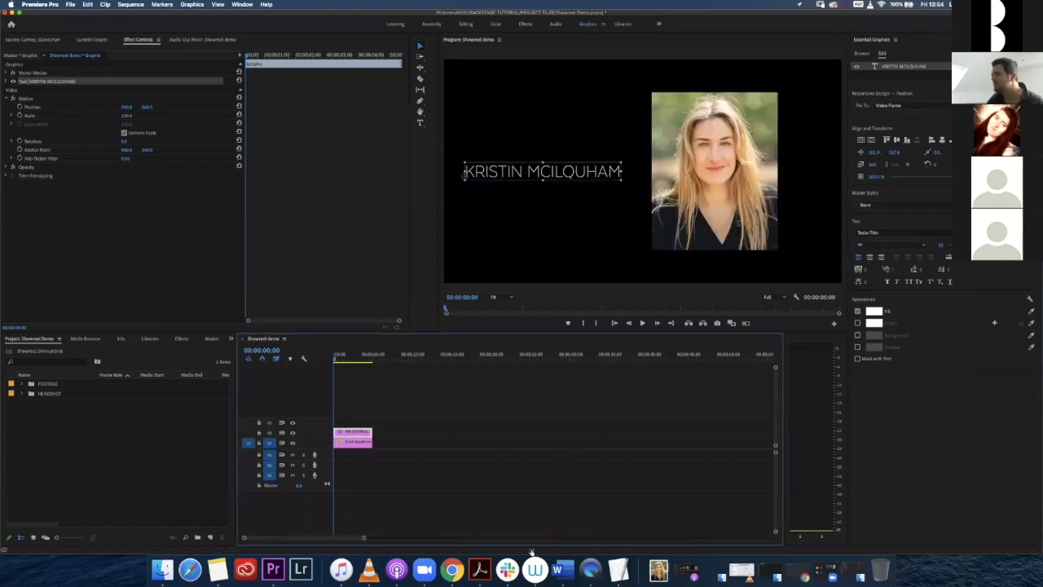
scroll(576, 550, down, 2)
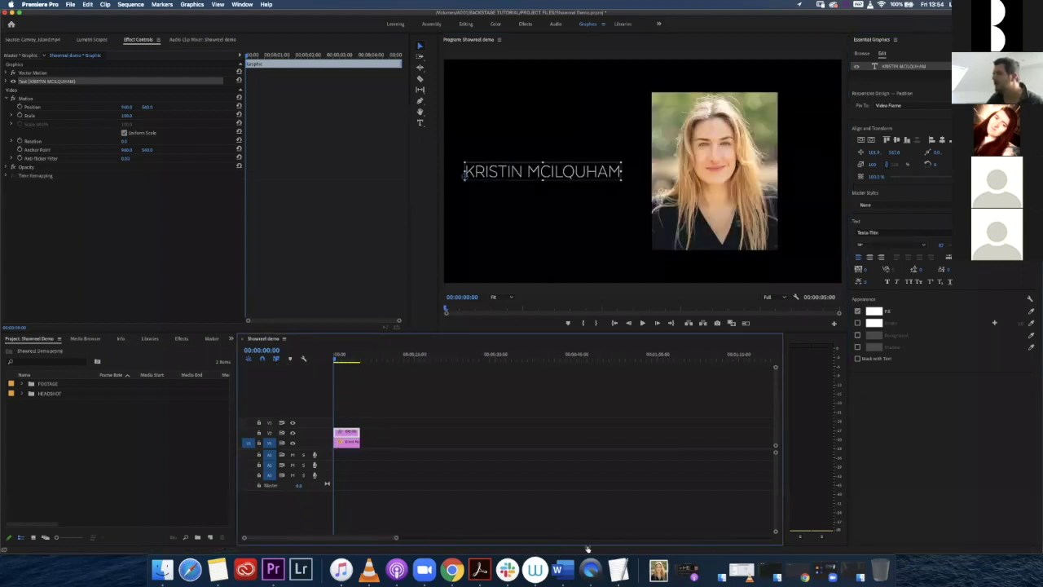
scroll(594, 547, down, 8)
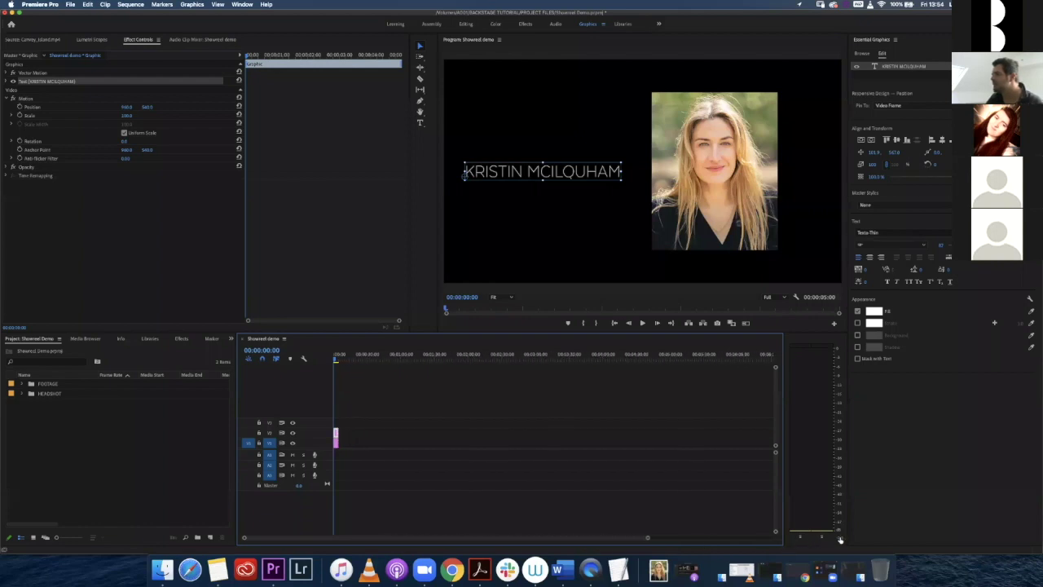
scroll(693, 539, up, 4)
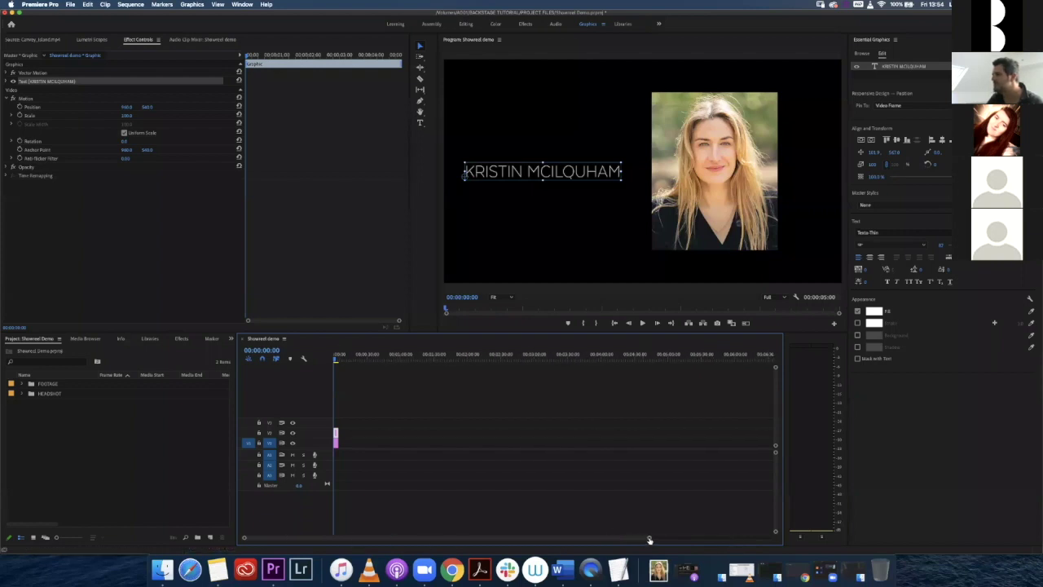
Play the opening card and trim the ends of the name title and headshot clips together to about 00:00:02:24.
drag(649, 539, 476, 545)
scroll(477, 545, up, 5)
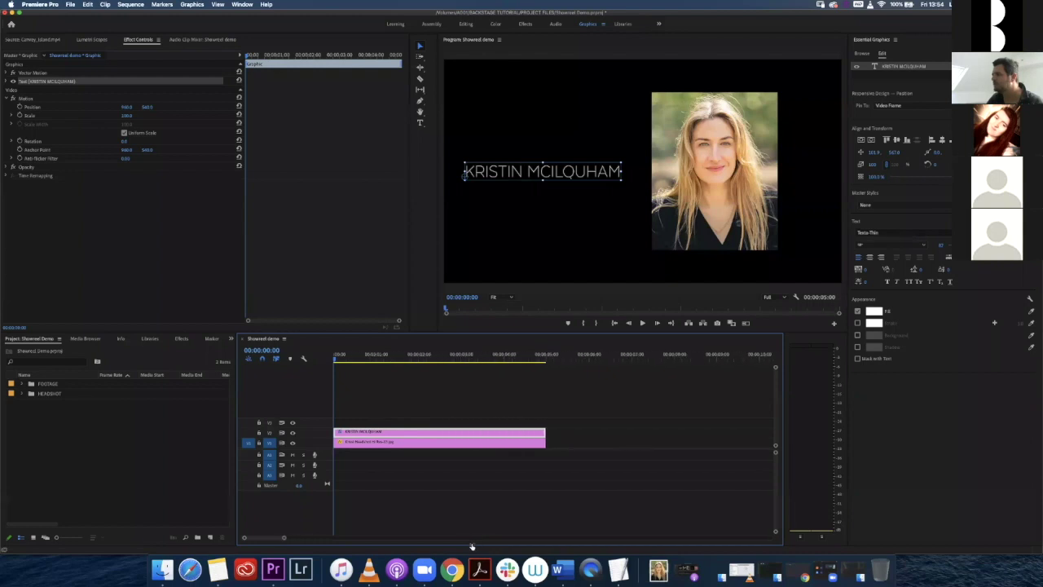
scroll(481, 544, down, 2)
drag(421, 359, 330, 355)
key(space)
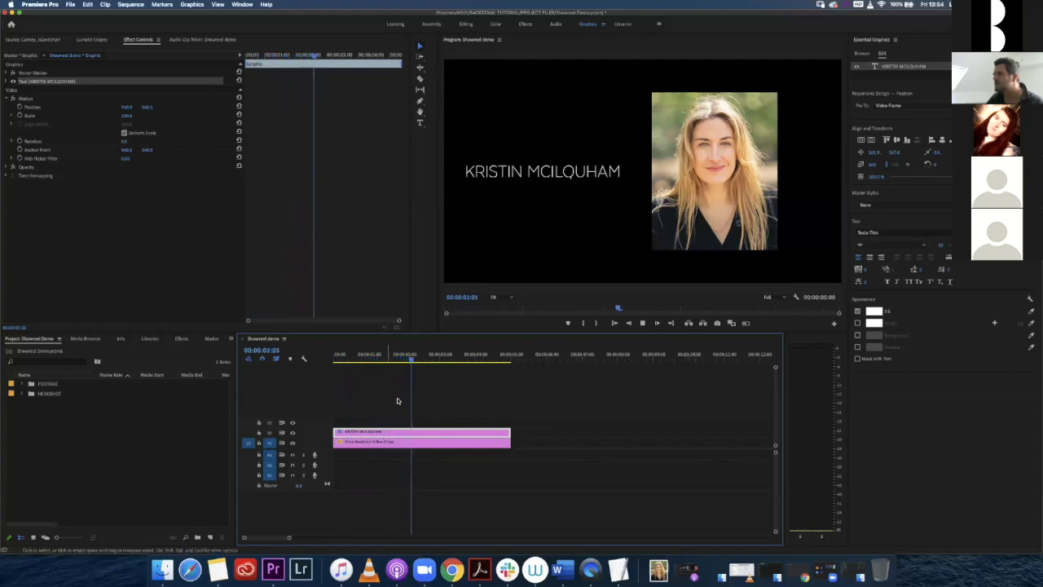
key(space)
drag(534, 409, 439, 446)
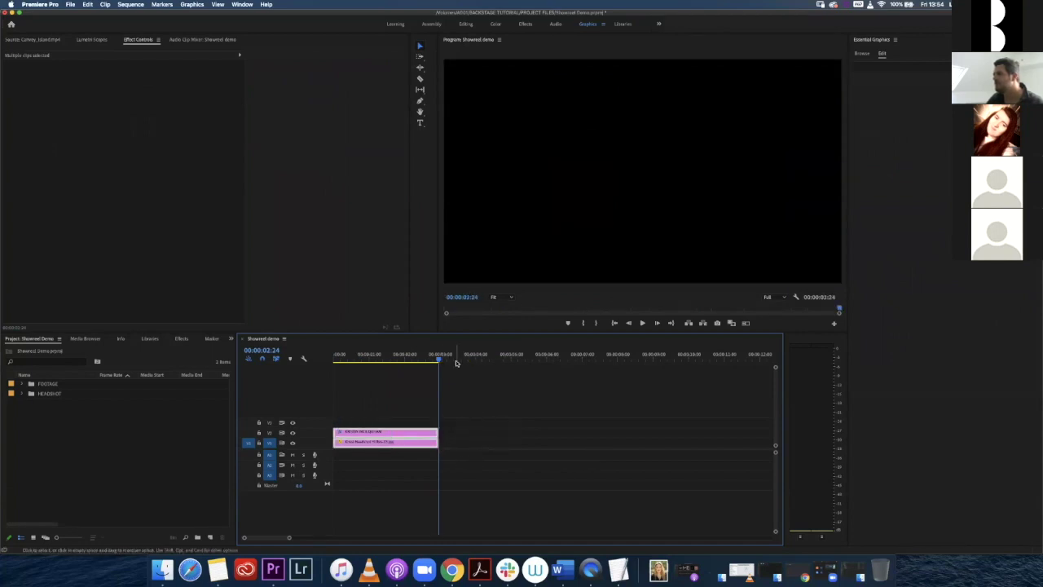
Recheck the shortened card and extend the ends of both clips so the card lasts 00:00:03:11.
drag(434, 356, 357, 356)
key(Home)
key(space)
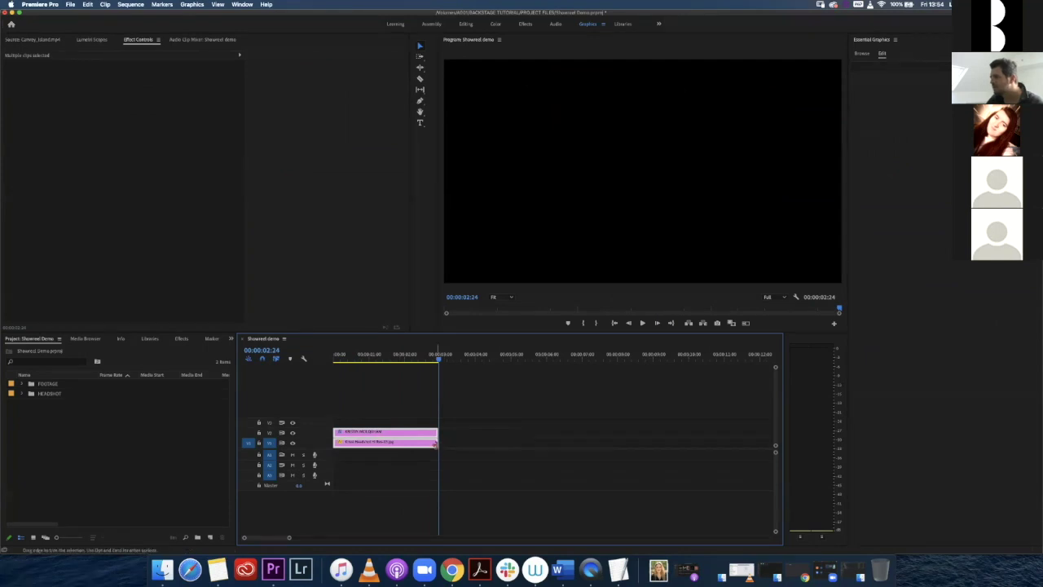
drag(437, 441, 455, 441)
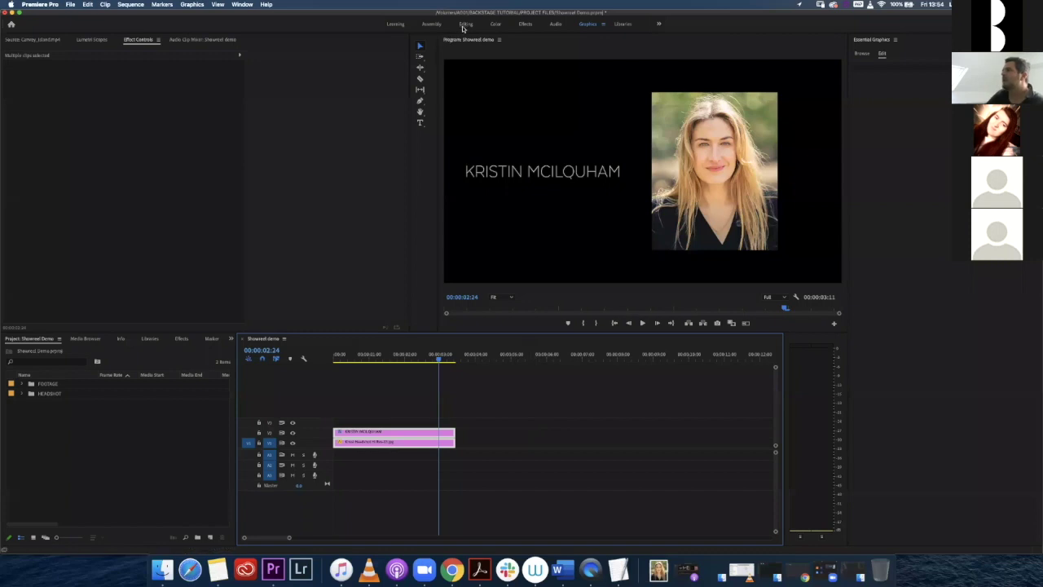
Switch to the Editing workspace and expand the Dissolve group of video transitions in the effects library.
click(712, 186)
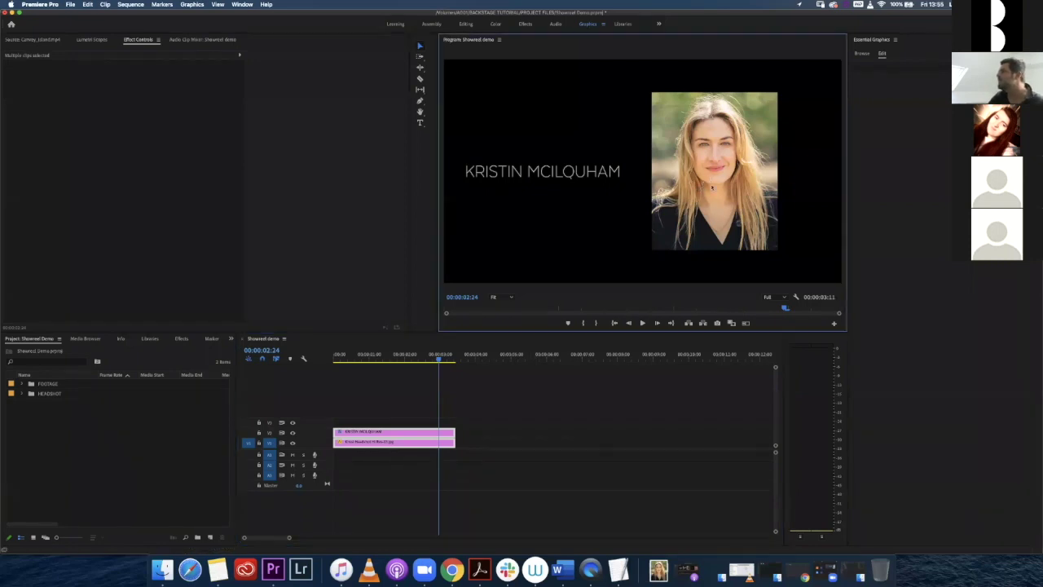
click(466, 24)
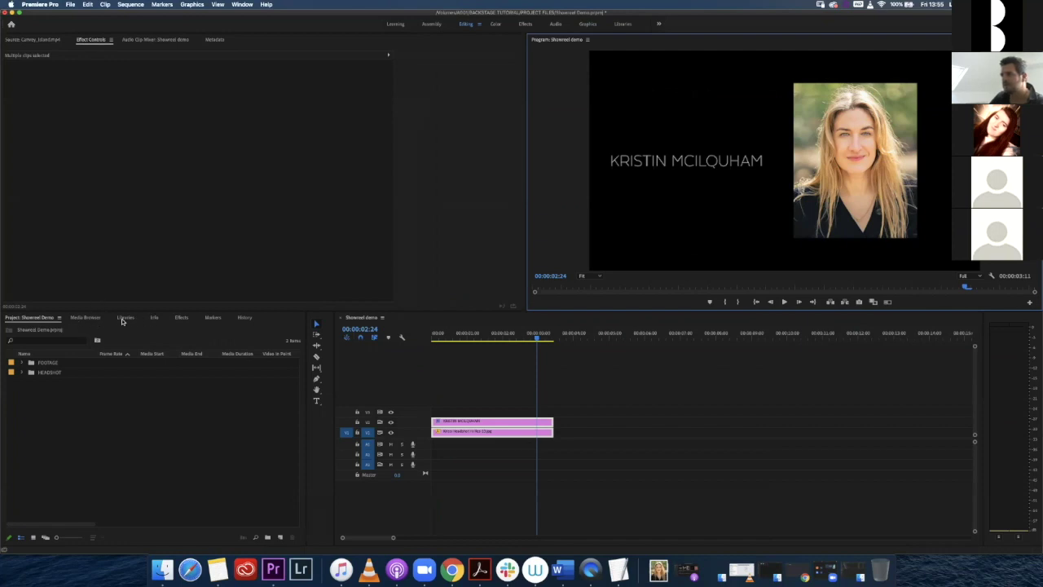
click(181, 318)
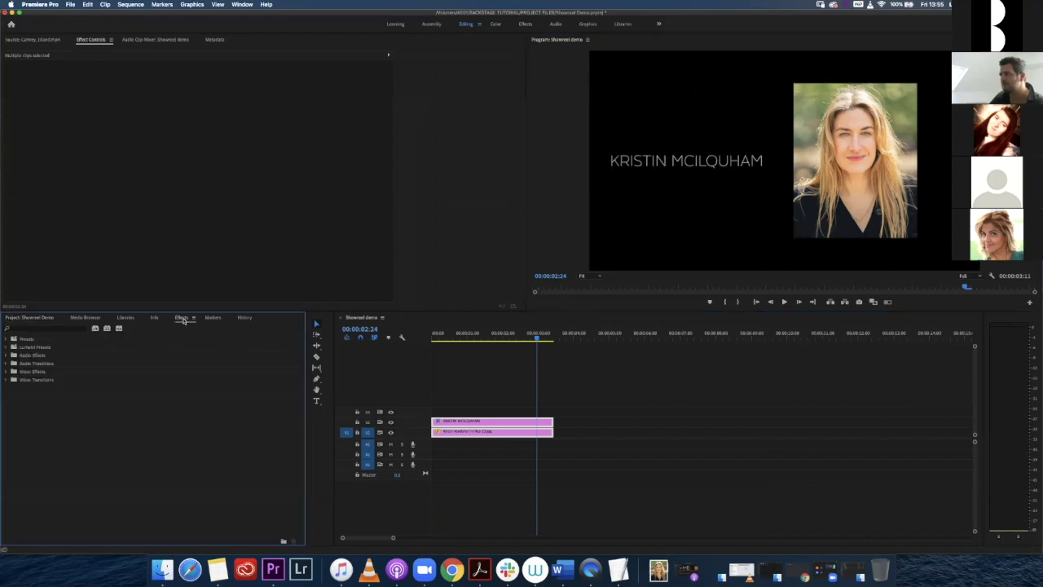
click(7, 381)
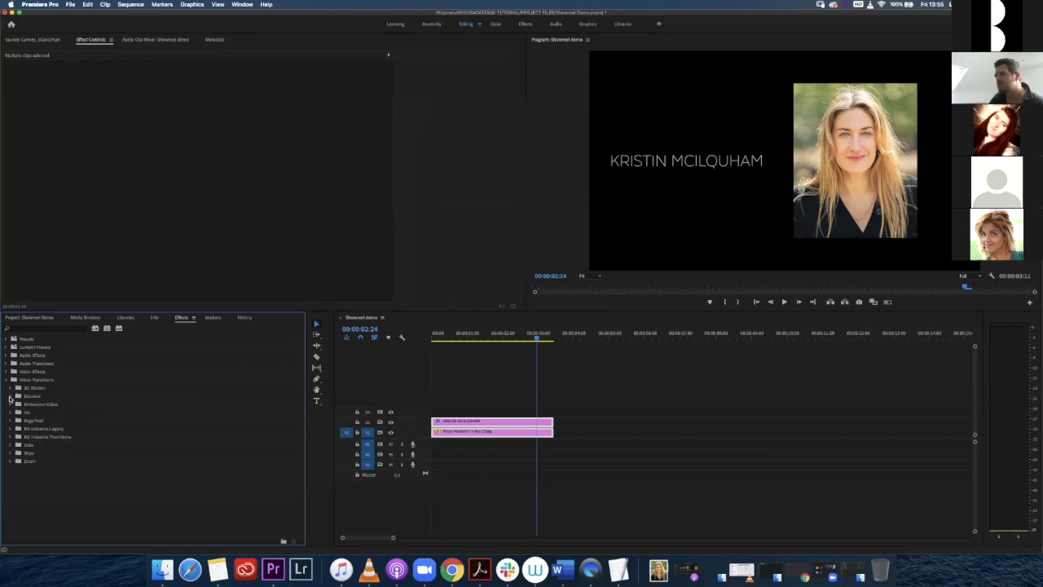
click(11, 396)
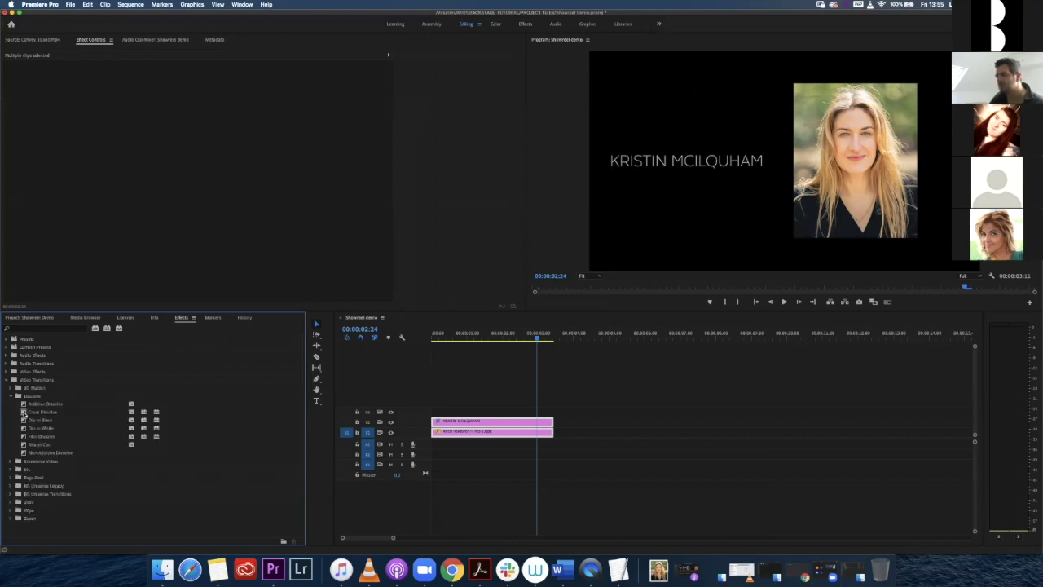
Apply a Cross Dissolve to the end of both the name title clip and the headshot clip.
click(40, 411)
drag(265, 340, 497, 361)
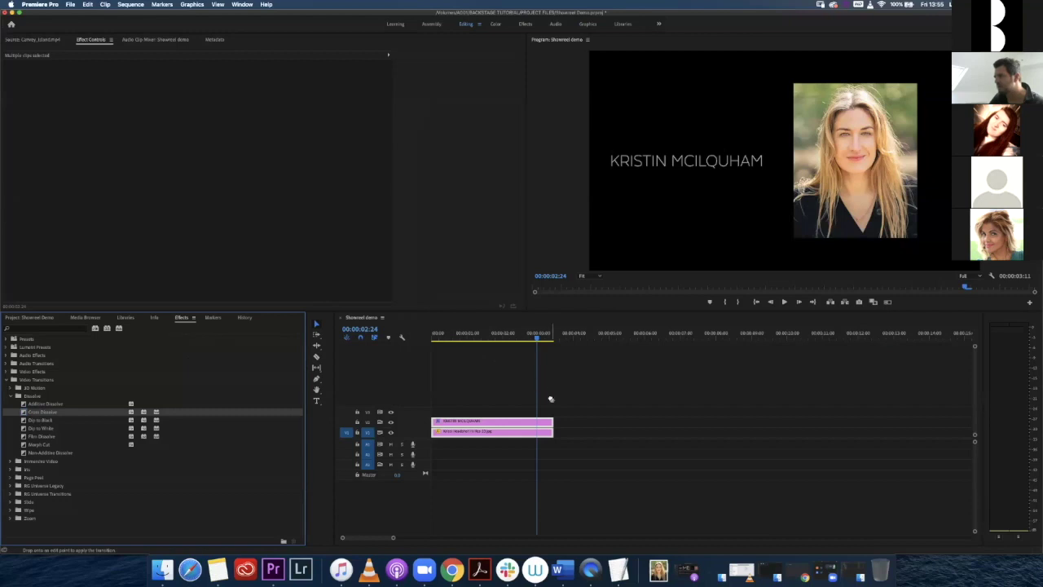
drag(550, 399, 551, 423)
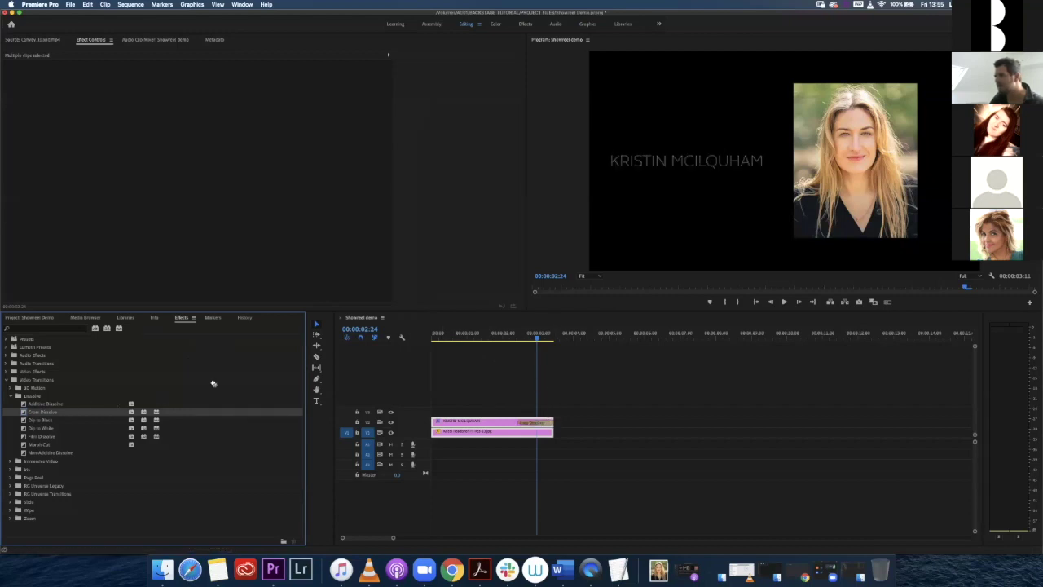
mouse_move(533, 432)
mouse_down()
mouse_move(537, 422)
mouse_move(550, 434)
mouse_up()
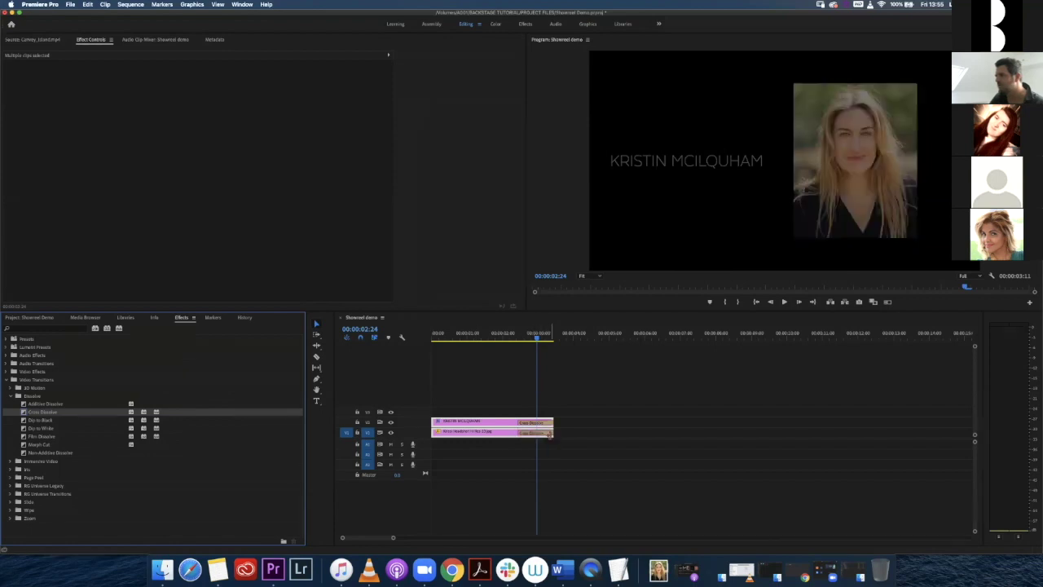
Play back and step through the frames around the cross dissolves at the end of the opening card.
click(524, 334)
key(j)
key(j)
key(space)
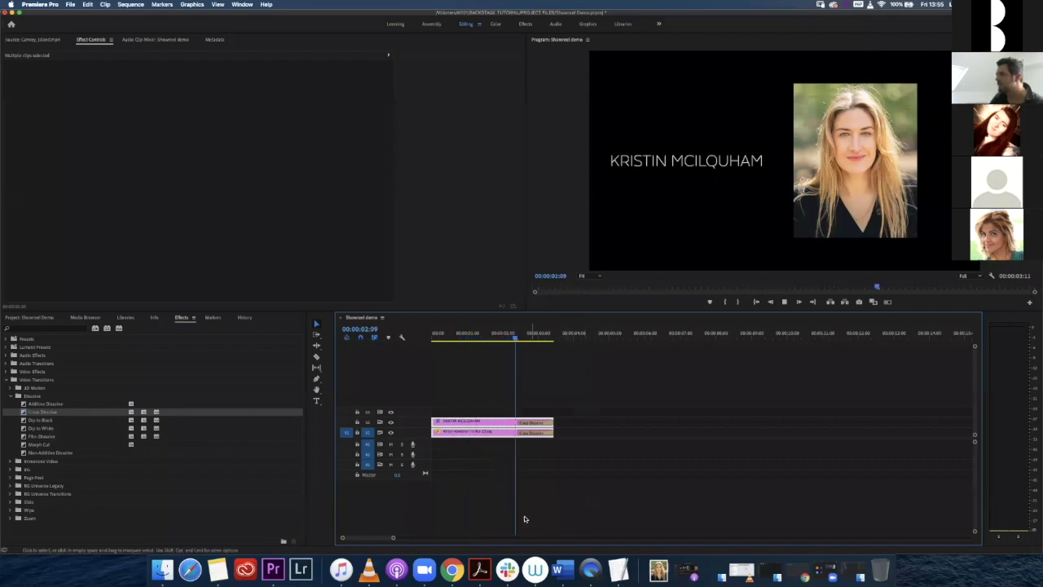
click(522, 334)
key(Left)
key(Left)
key(Left)
key(Left)
key(Left)
key(Left)
key(Left)
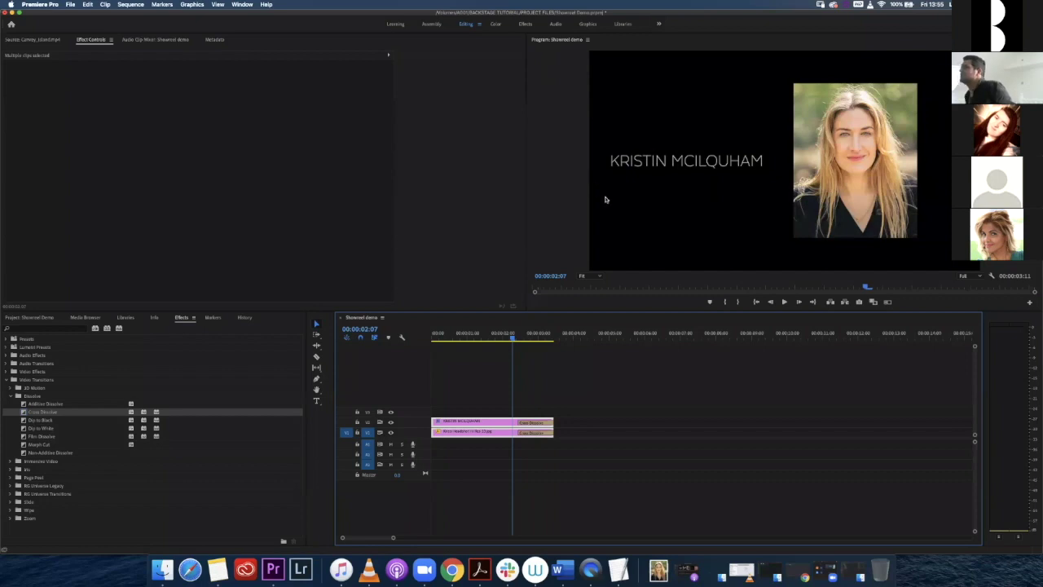
drag(509, 329, 497, 333)
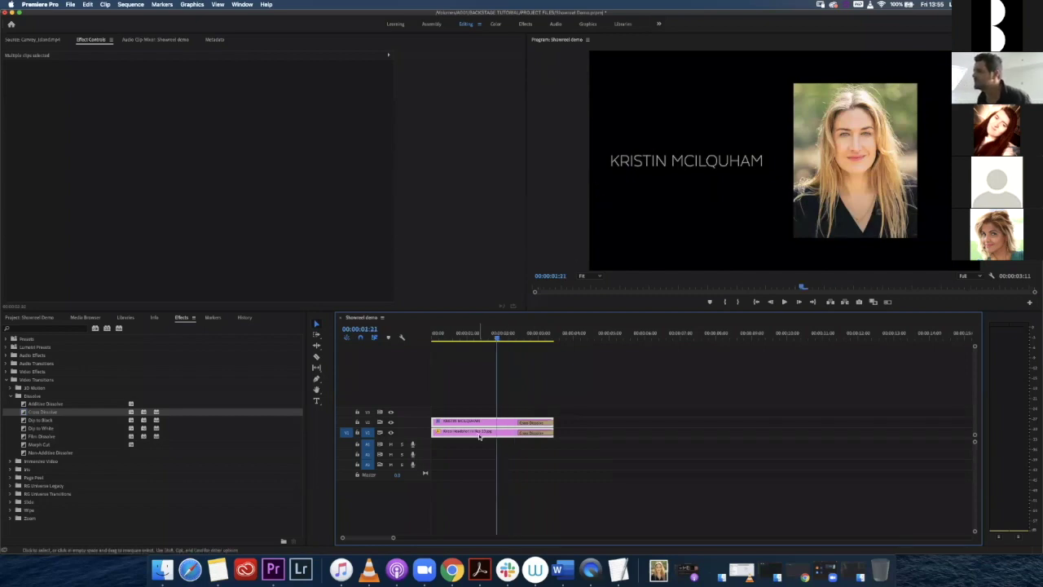
Shift the headshot's horizontal position slightly right, away from the name title, and play the card from the start.
click(477, 384)
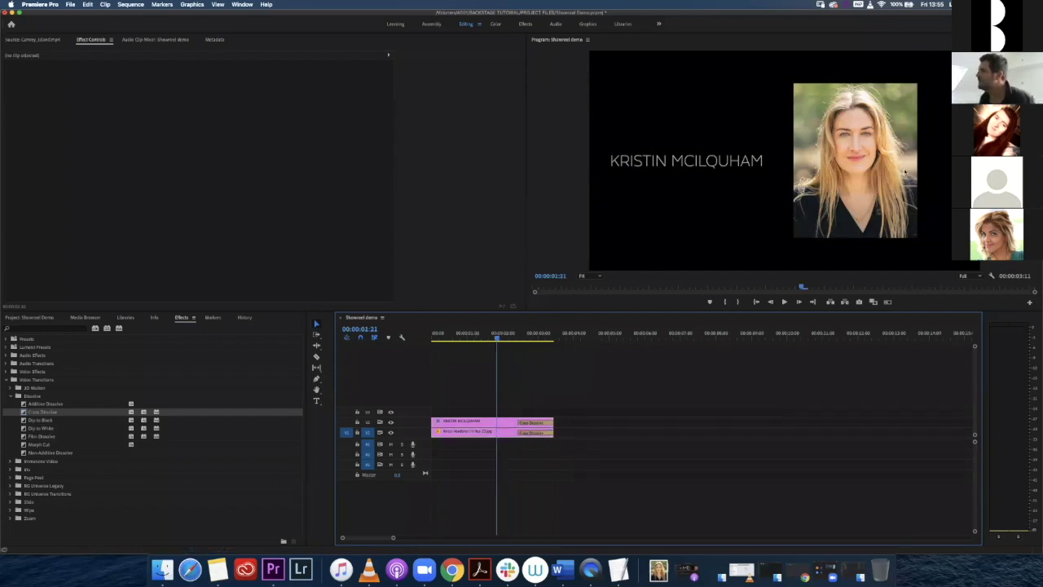
click(477, 437)
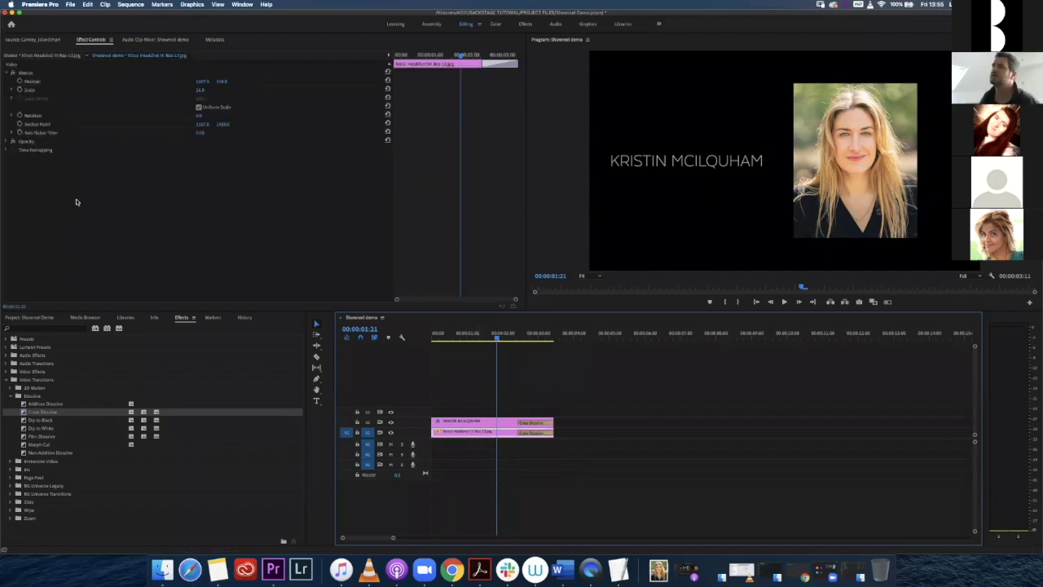
drag(198, 82, 235, 82)
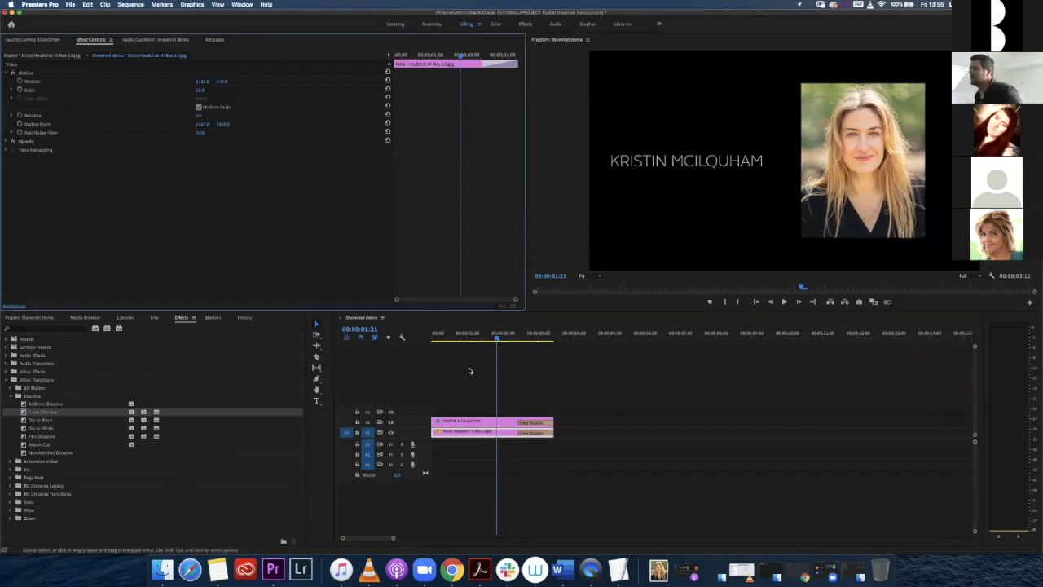
key(Home)
key(space)
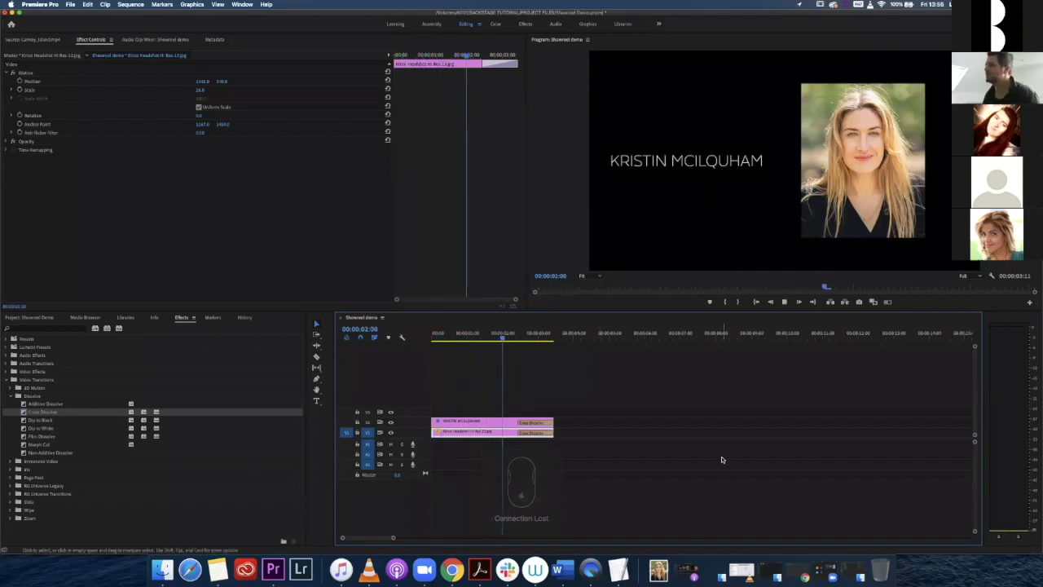
key(space)
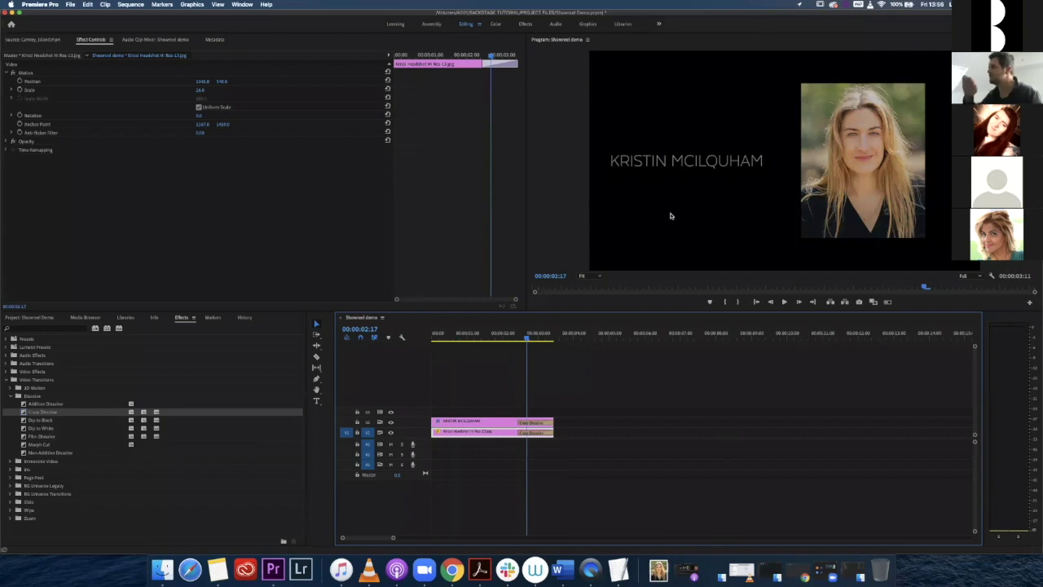
mouse_move(526, 337)
mouse_down()
mouse_move(512, 337)
mouse_move(536, 338)
mouse_up()
key(Home)
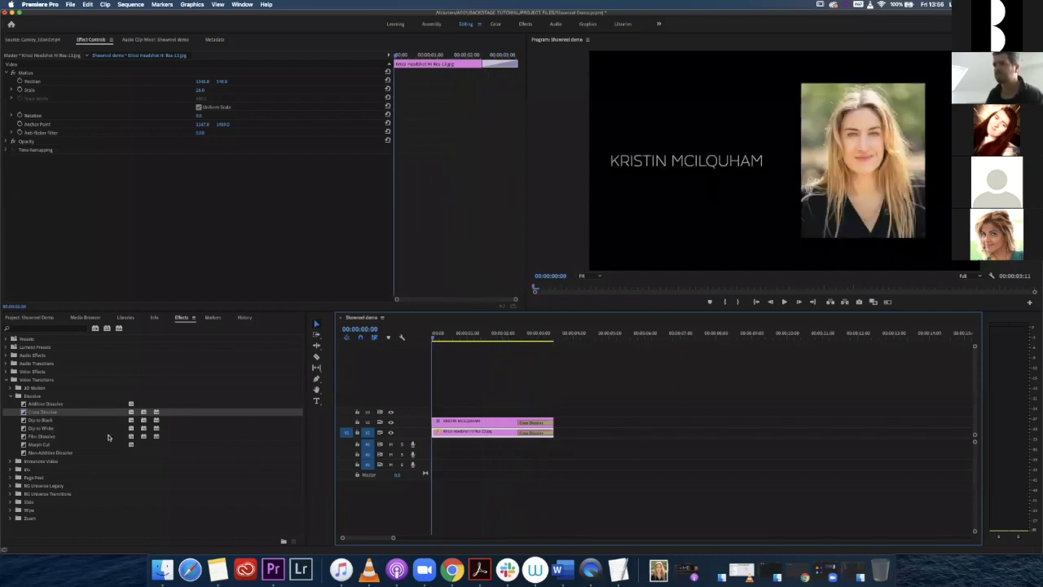
Expand the FOOTAGE bin and open Canvey_Island.mp4 in the Source Monitor.
click(29, 318)
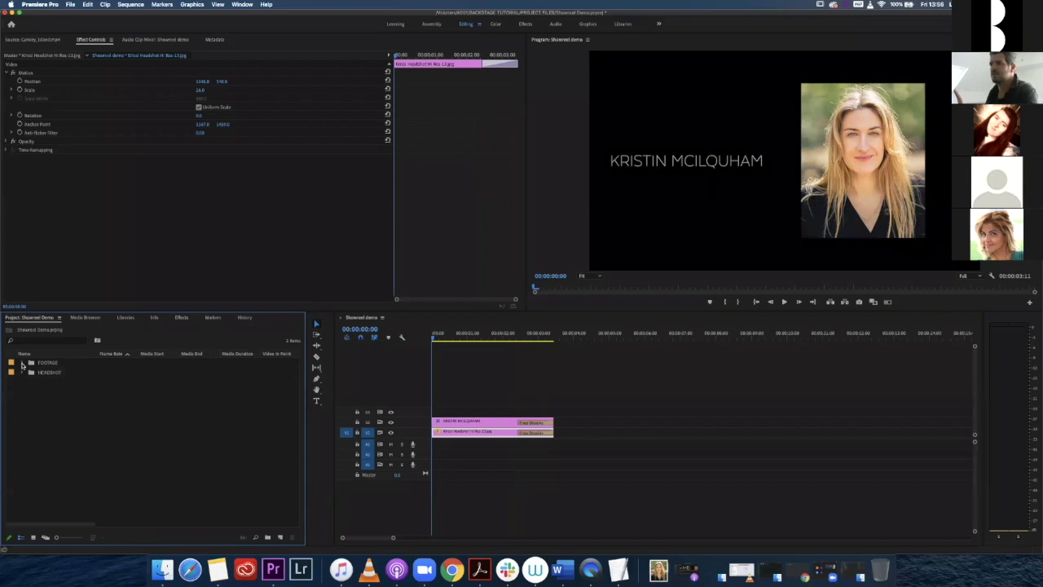
click(22, 363)
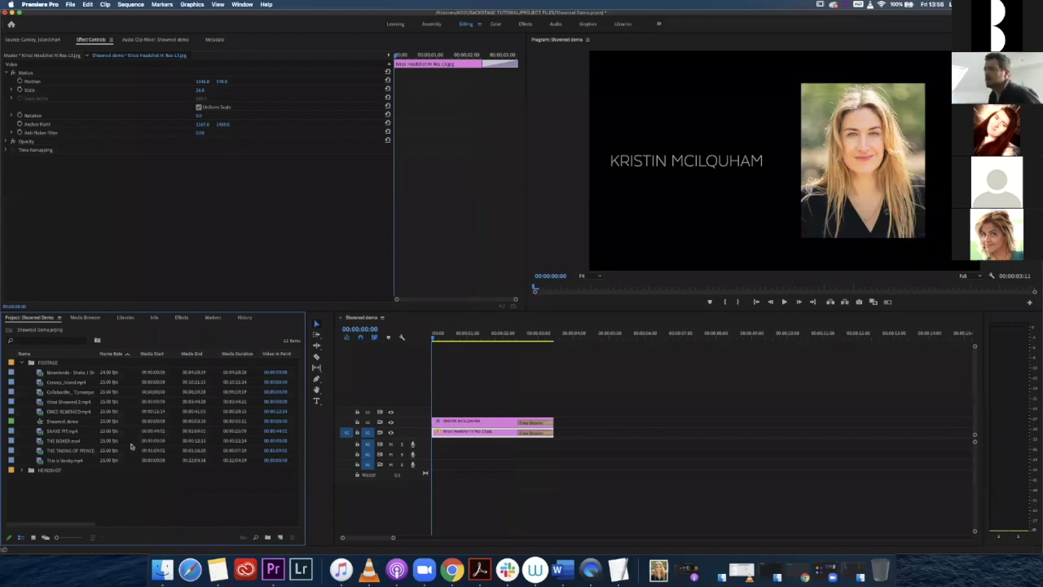
double_click(38, 385)
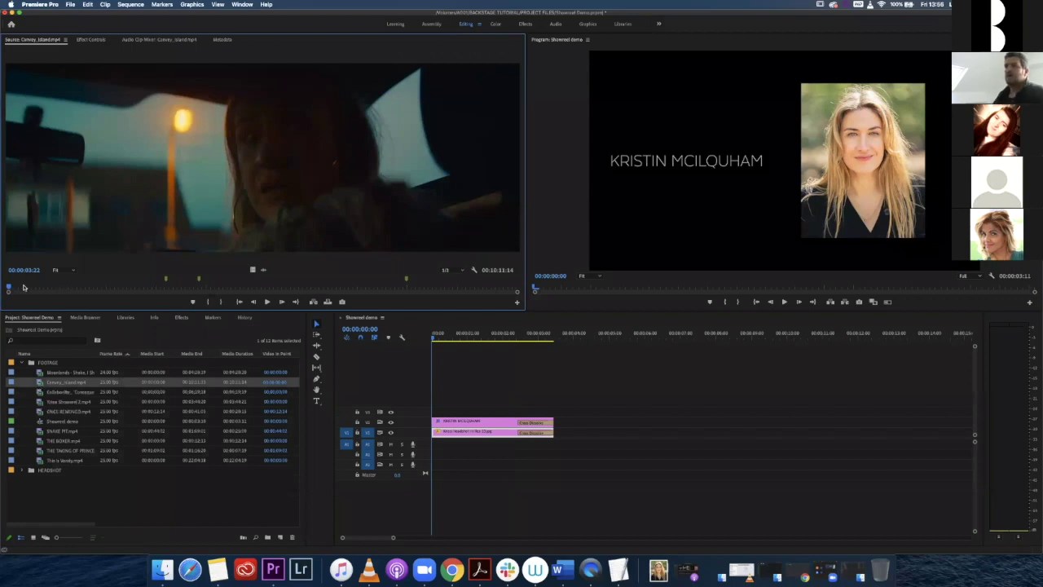
Scrub through the Canvey Island footage and play it from around 30 seconds to examine the car scene.
drag(9, 288, 131, 286)
drag(197, 284, 383, 287)
key(Home)
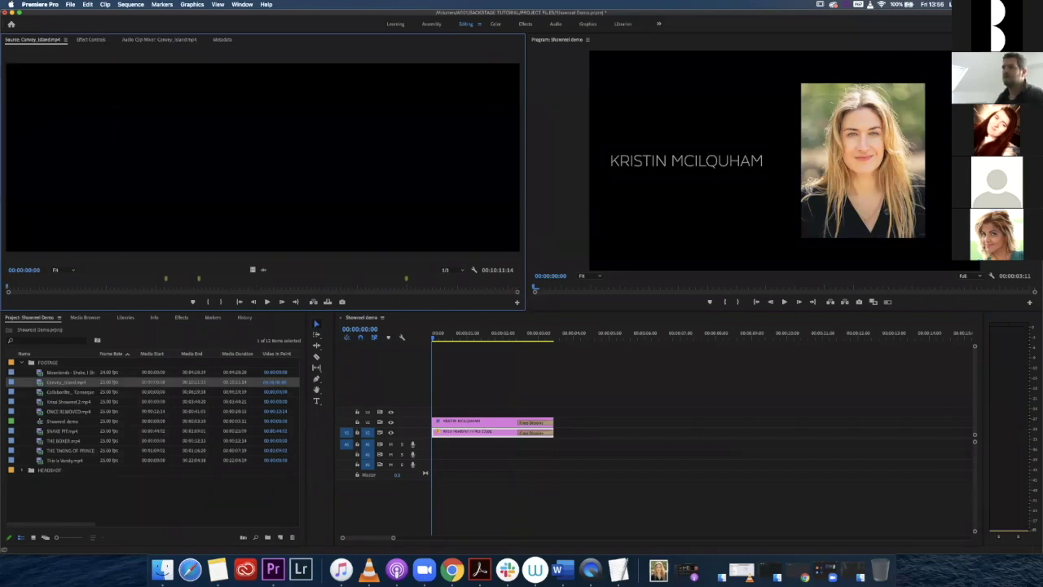
click(15, 288)
drag(25, 287, 31, 287)
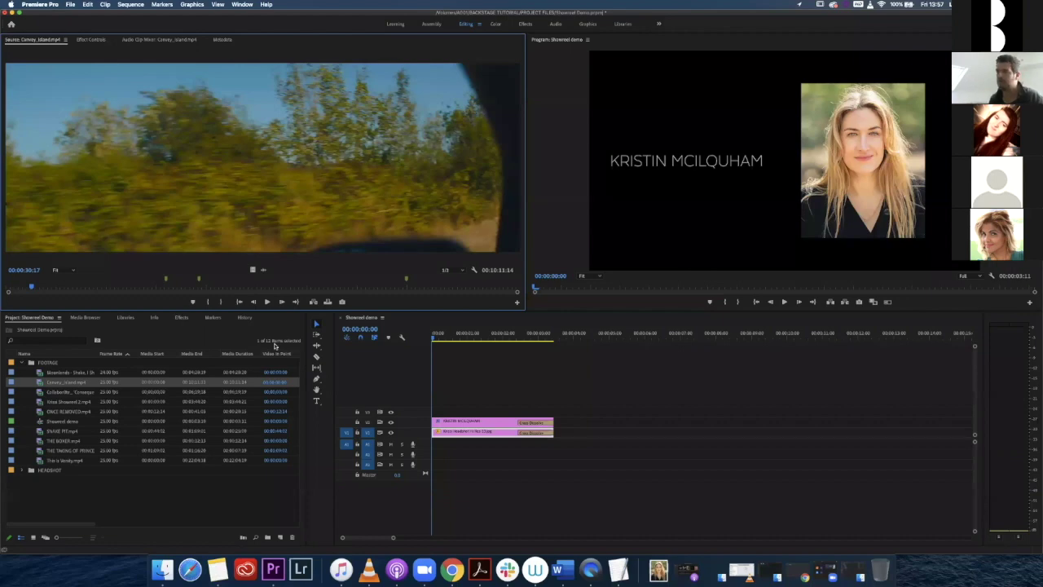
key(space)
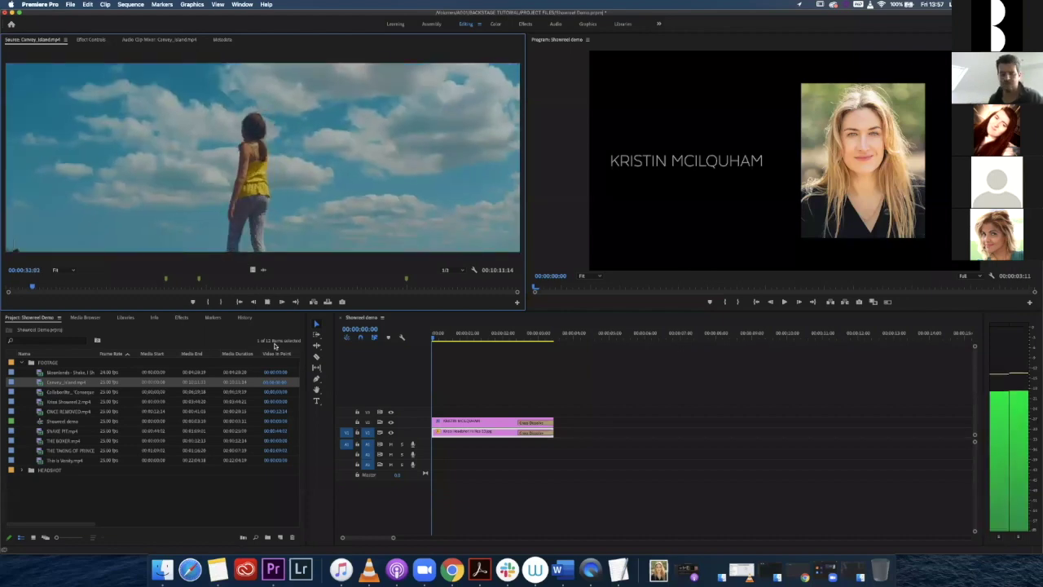
key(space)
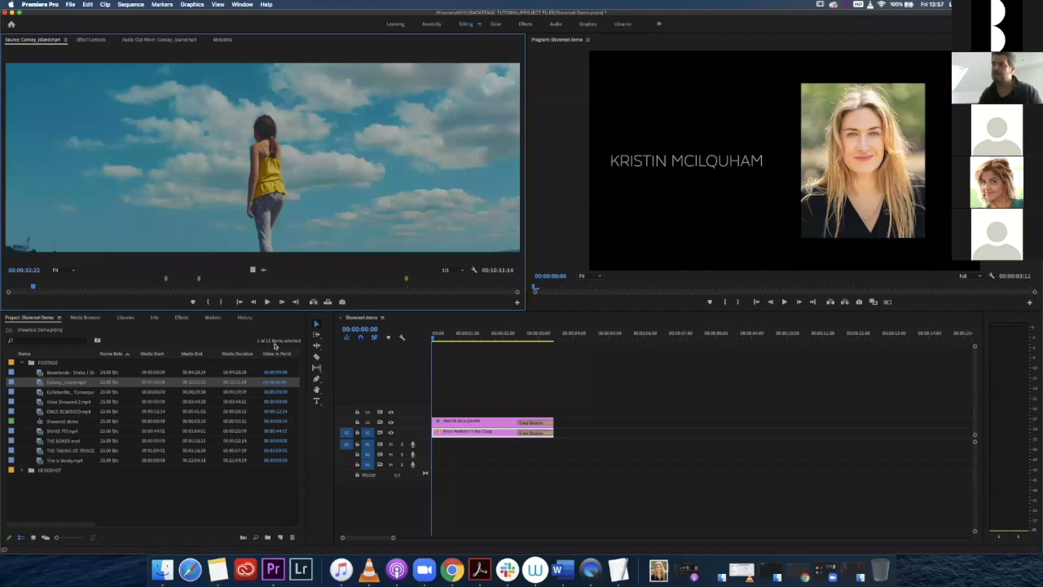
key(space)
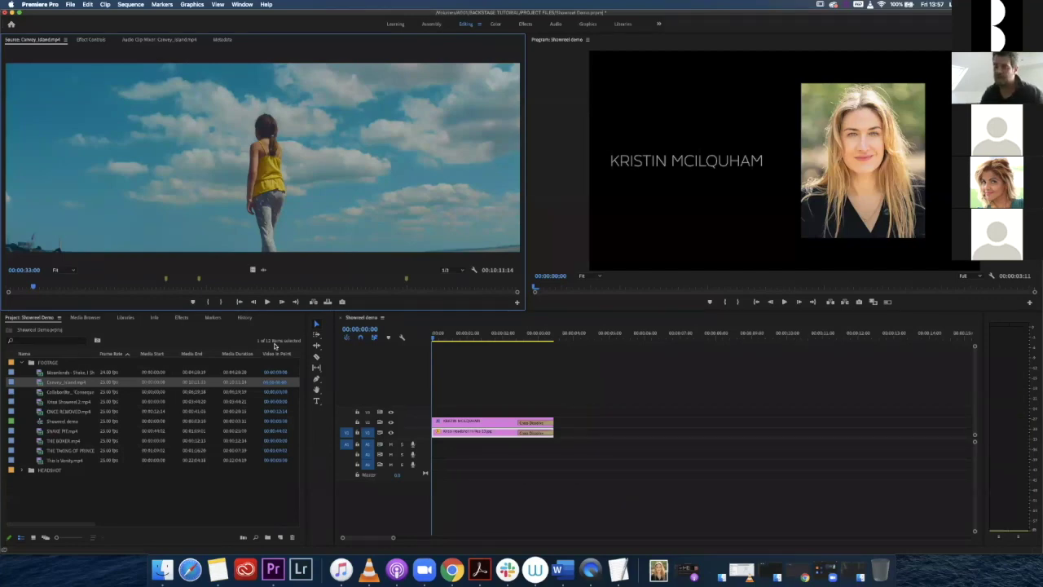
key(space)
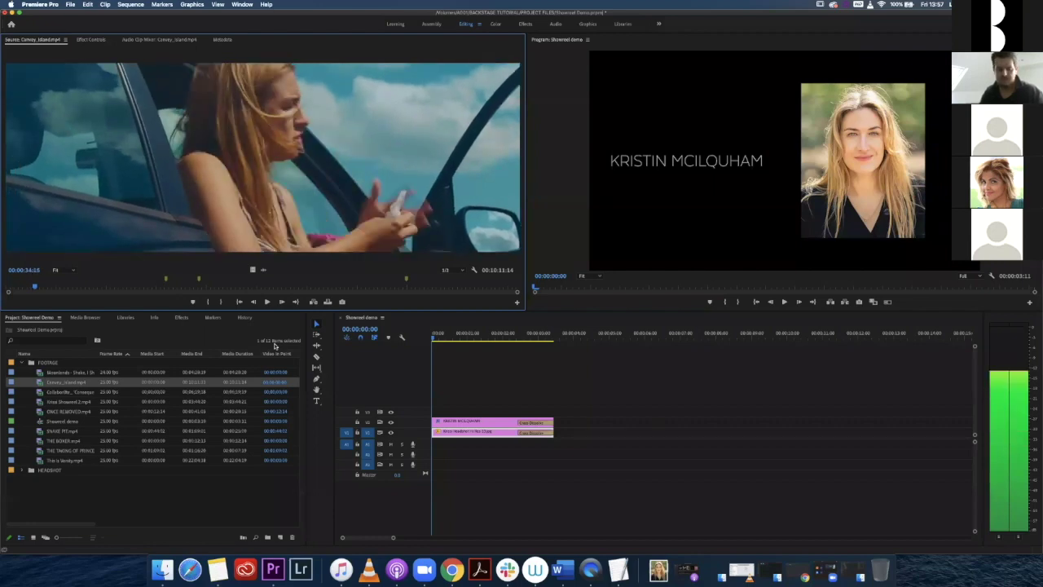
key(space)
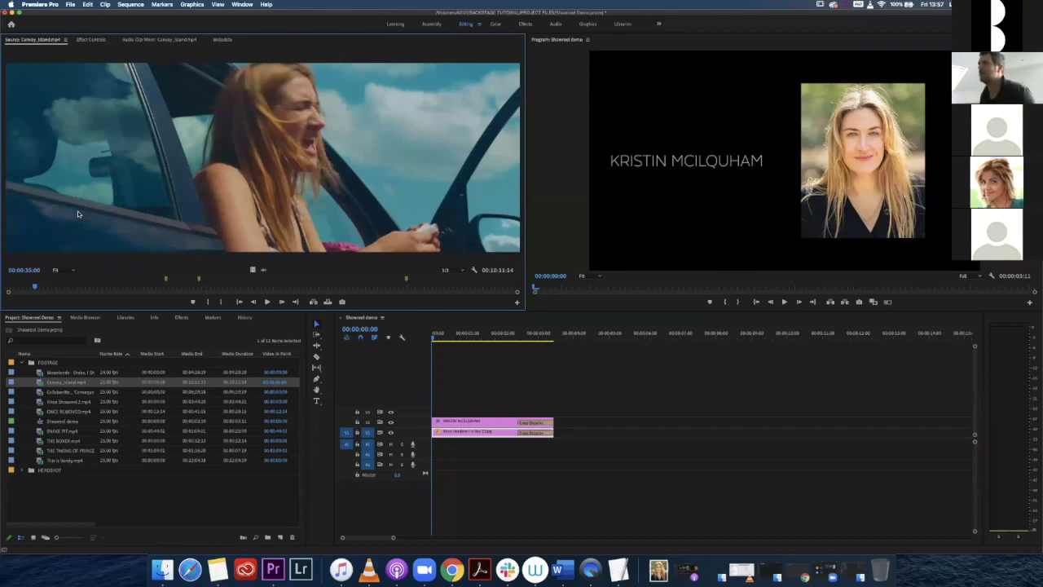
Place the sequence playhead at the end of the opening card and cue the Canvey Island source clip at 00:00:32:13.
click(551, 342)
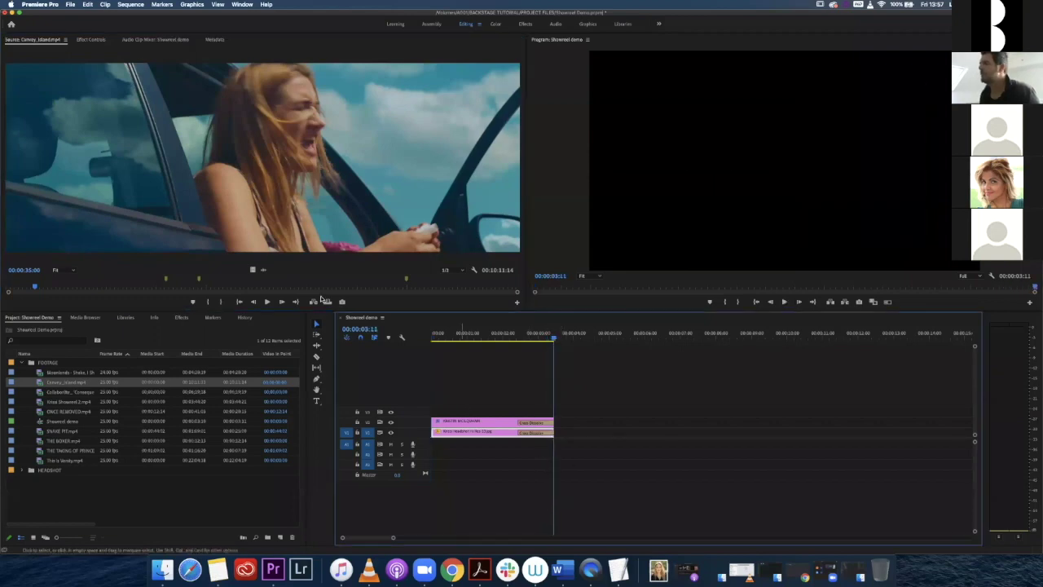
click(124, 178)
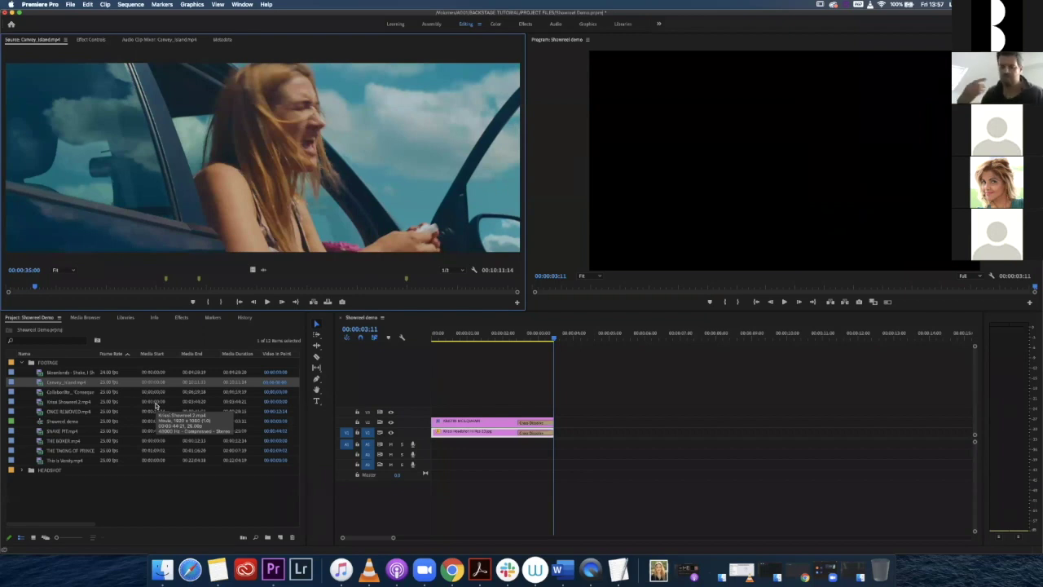
drag(38, 292, 31, 288)
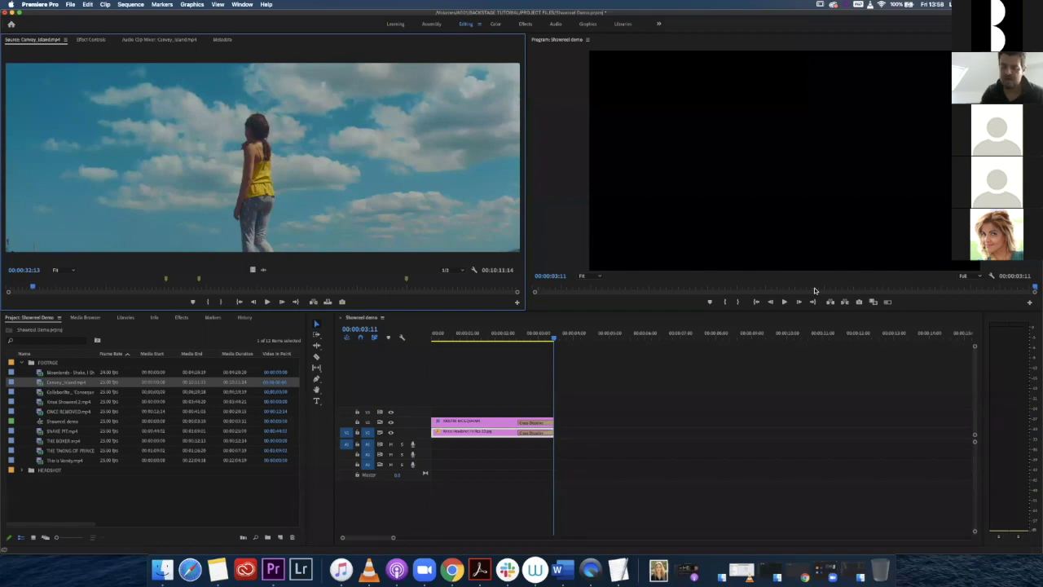
Mark the Canvey_Island.mp4 source In point at 00:00:32:13 and play the scene through to its end around 56 seconds.
key(i)
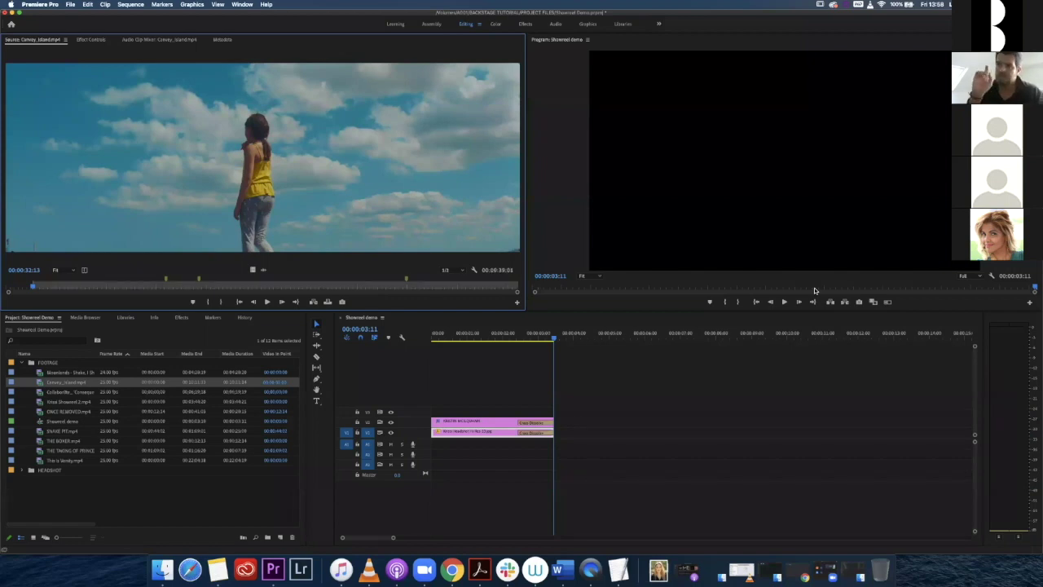
key(space)
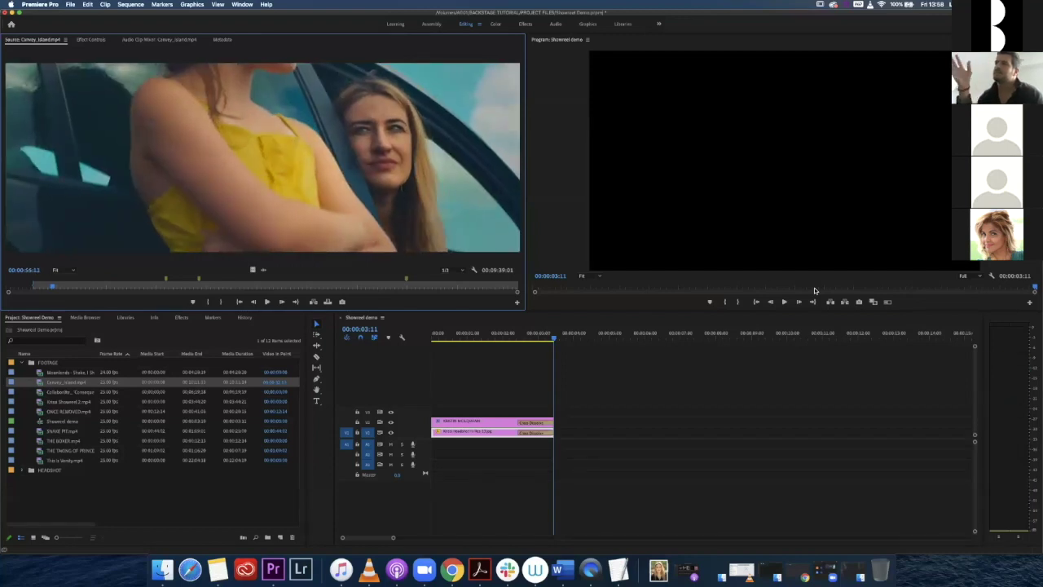
key(Left)
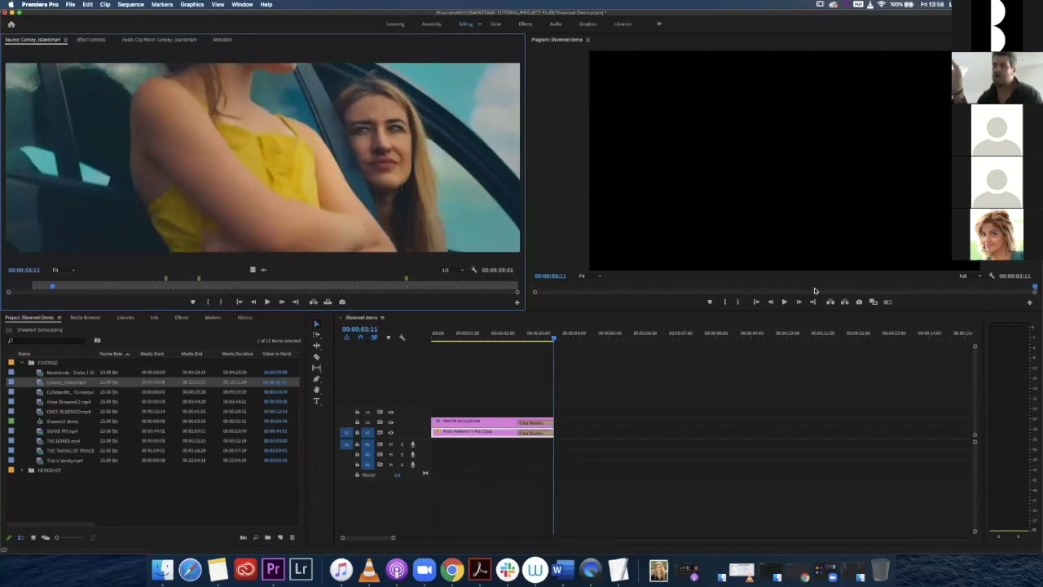
key(Left)
key(Left)
key(Left)
key(Left)
key(Left)
key(Left)
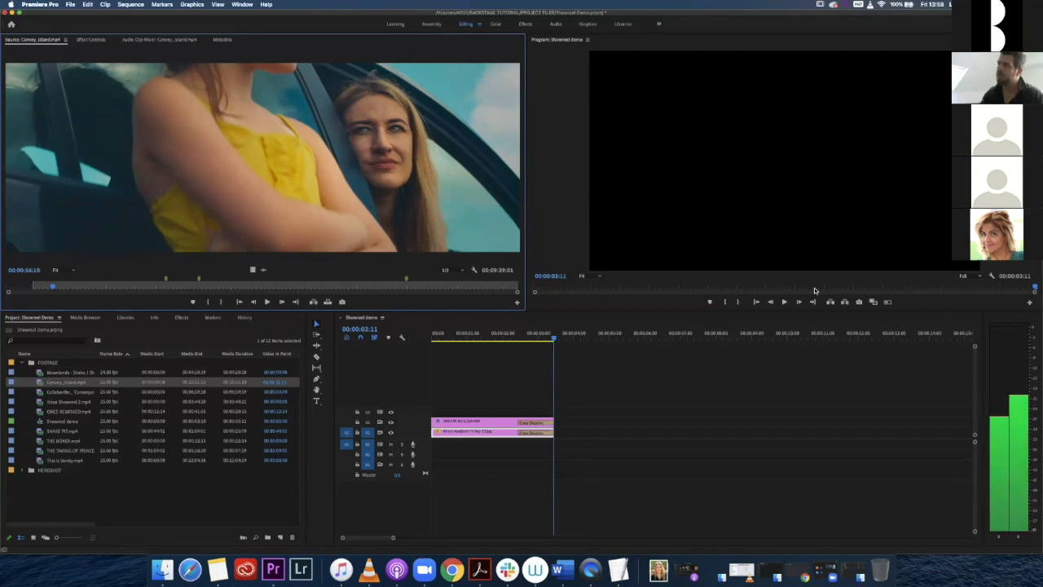
Find the last frame of the shouting woman before the shot changes and mark the source Out point at 00:00:55:18.
key(Right)
key(Right)
key(Right)
key(Right)
key(Right)
key(Right)
key(Right)
key(Right)
key(Right)
key(Right)
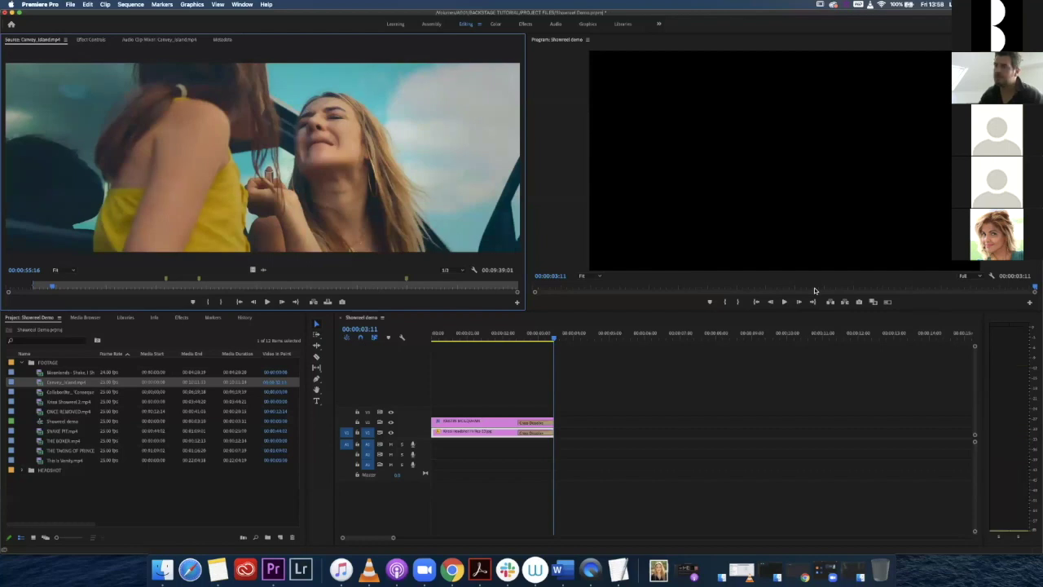
key(Right)
key(Right)
key(Right)
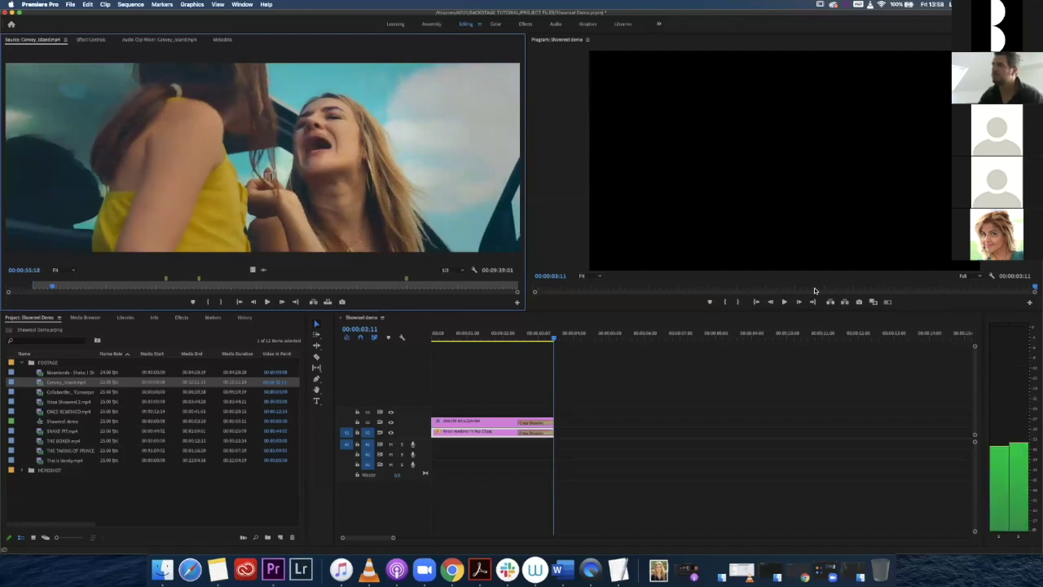
key(Right)
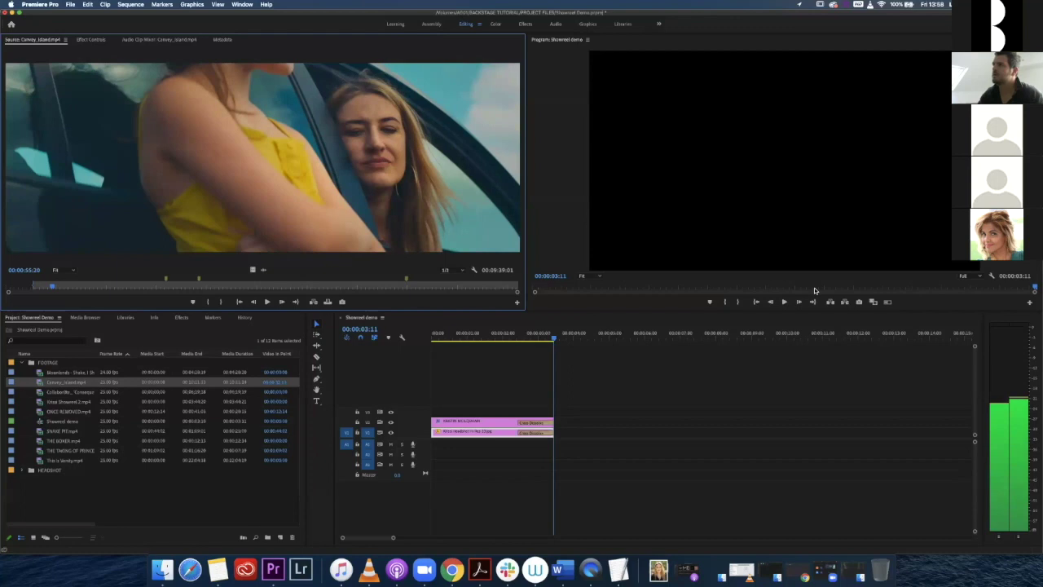
key(Left)
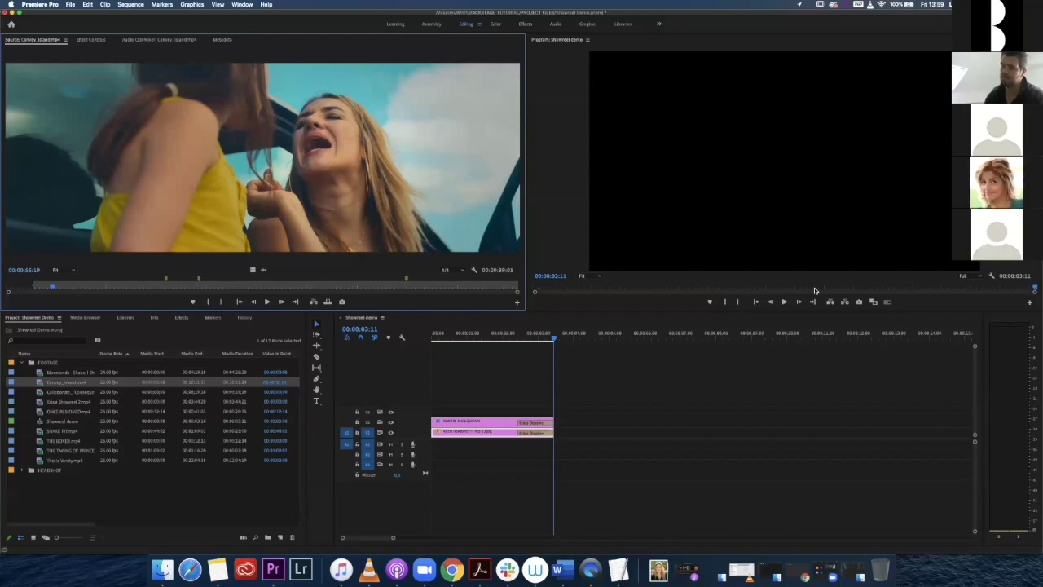
key(j)
key(k)
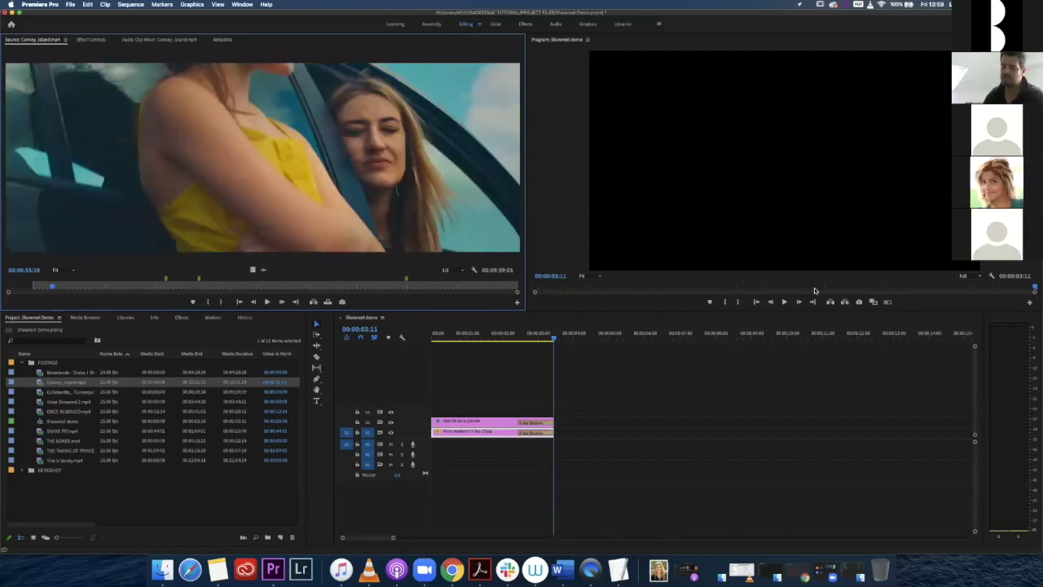
key(j)
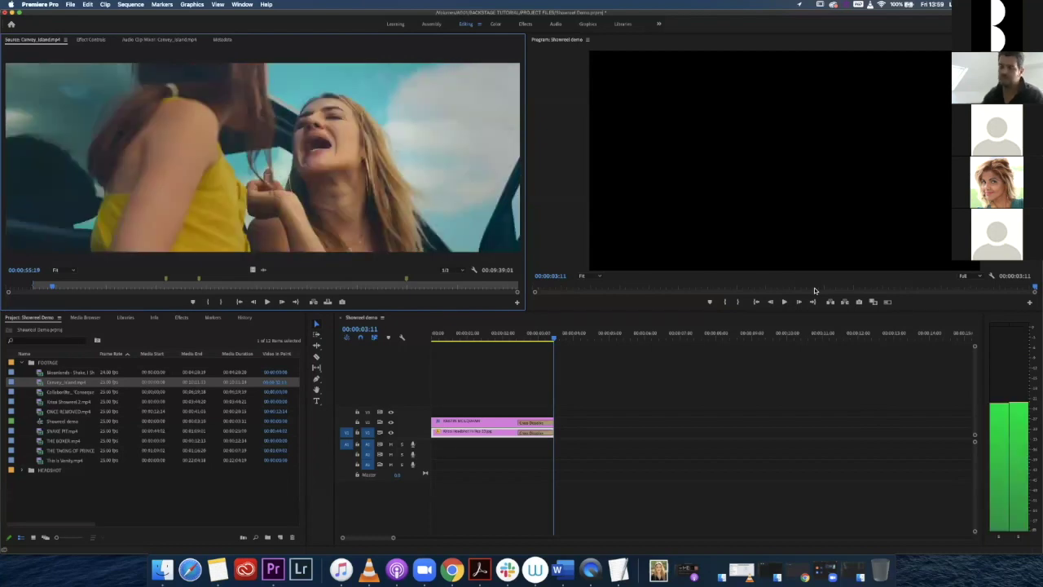
key(Left)
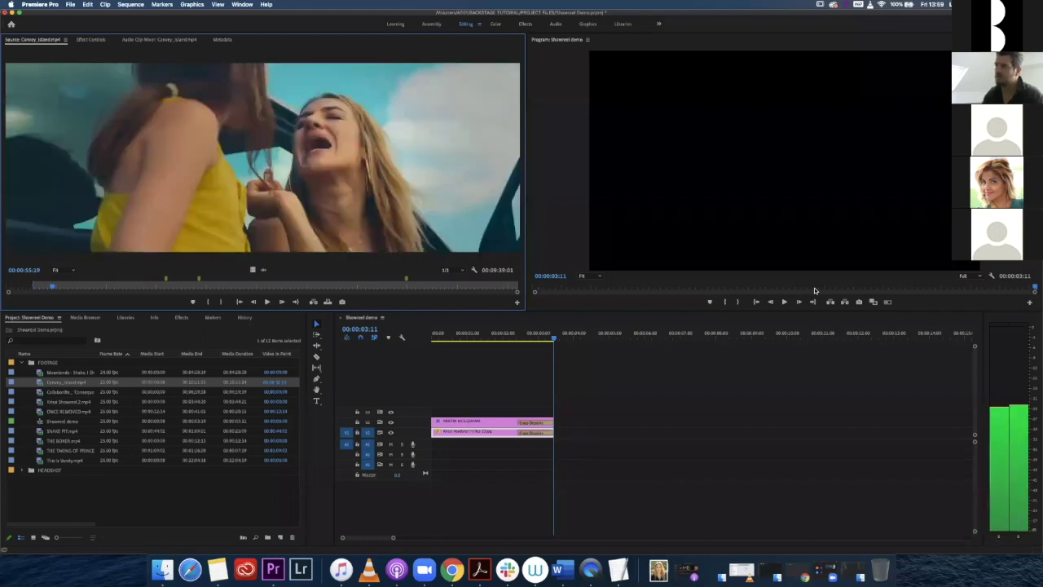
key(Left)
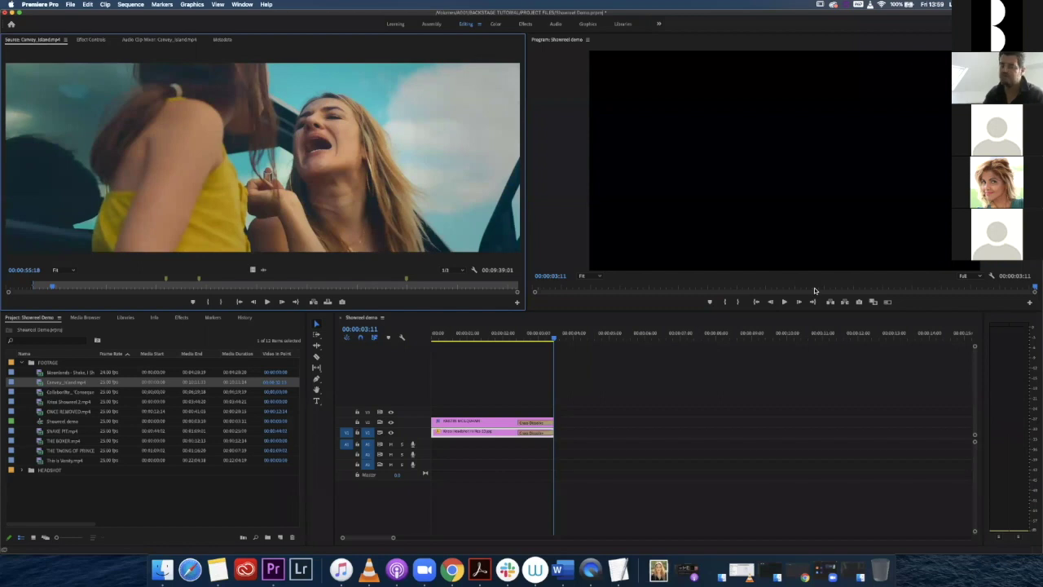
key(i)
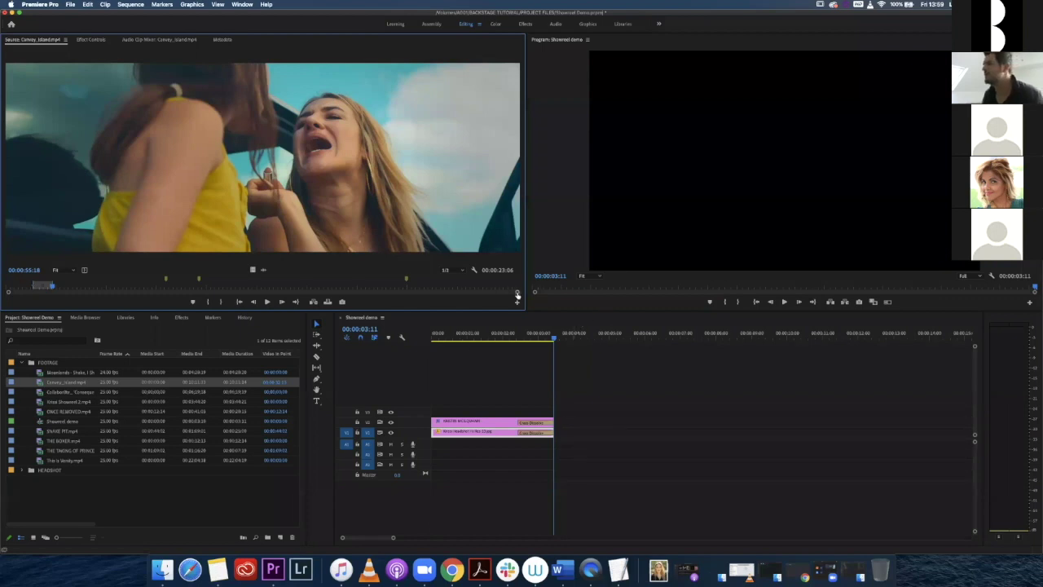
Place the marked Canvey Island range, video and audio, in the sequence on V1 and A1 directly after the opening card.
drag(516, 292, 173, 291)
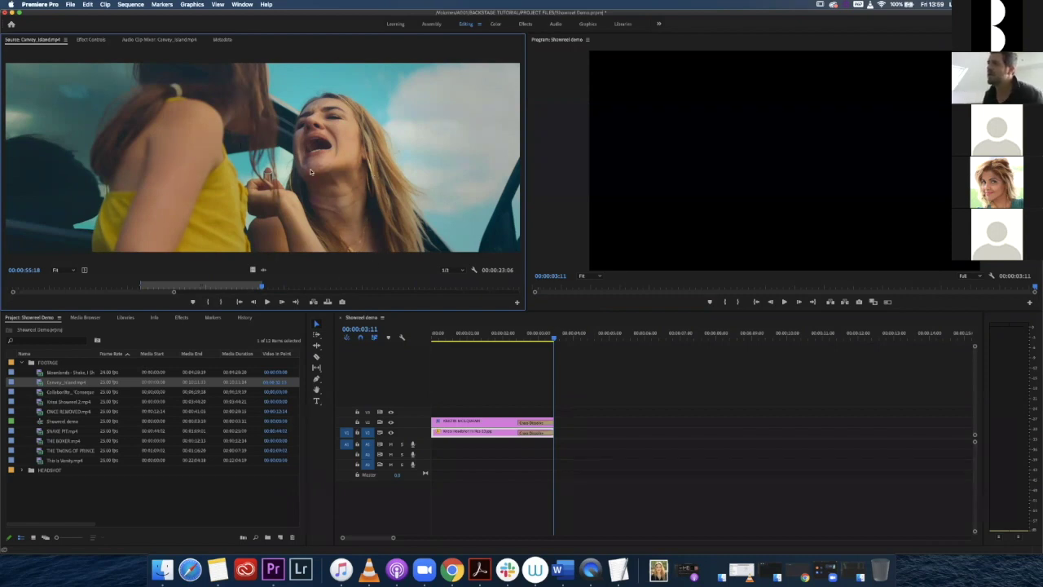
drag(434, 249, 559, 440)
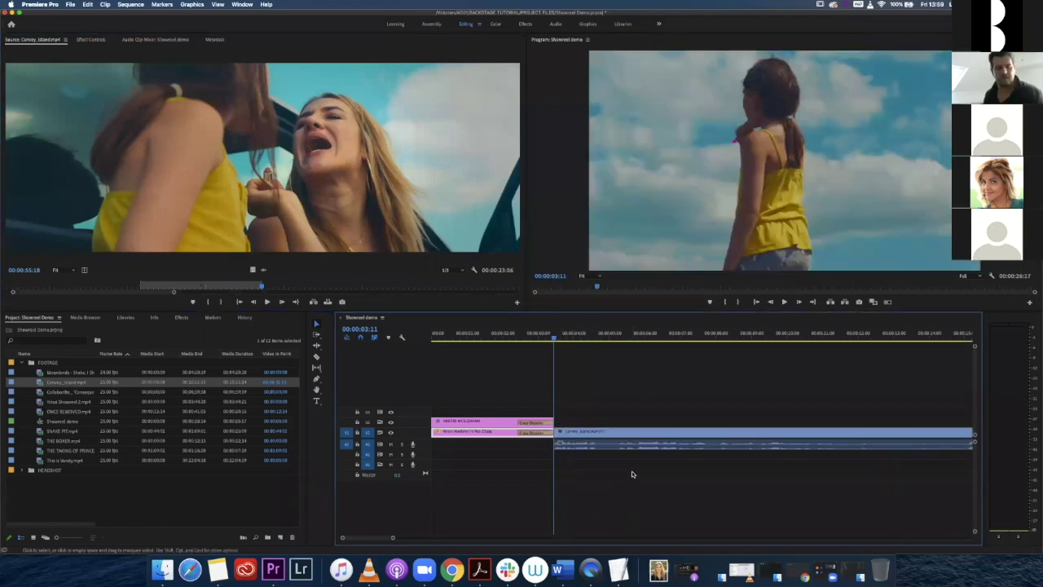
key(super+z)
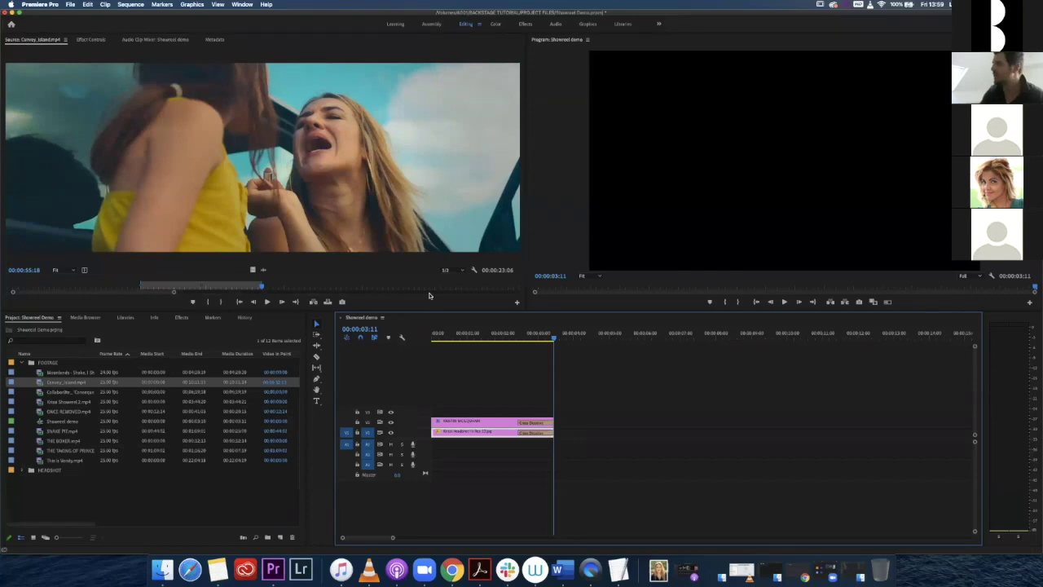
key(super+shift+z)
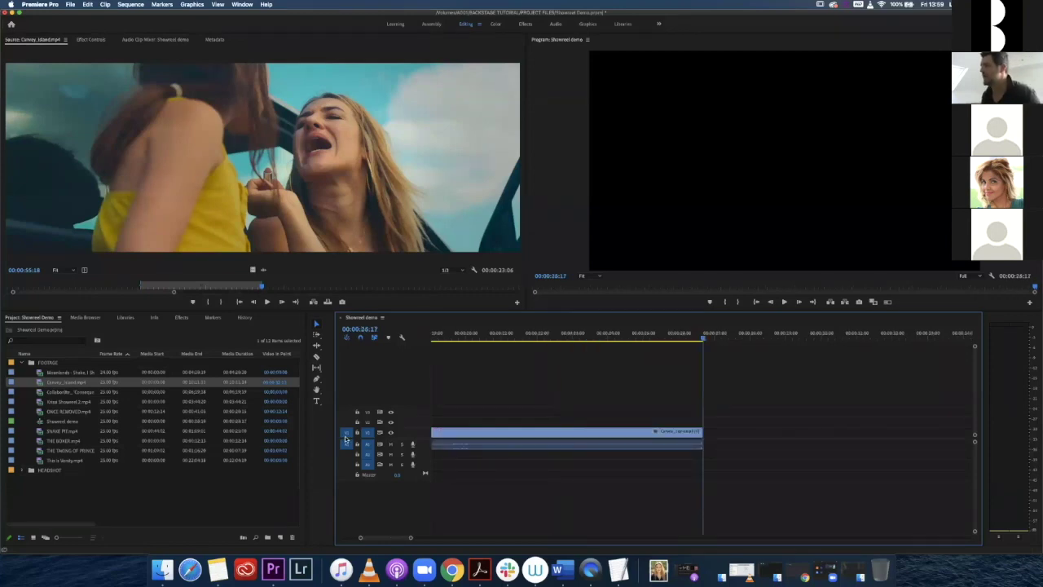
key(super+z)
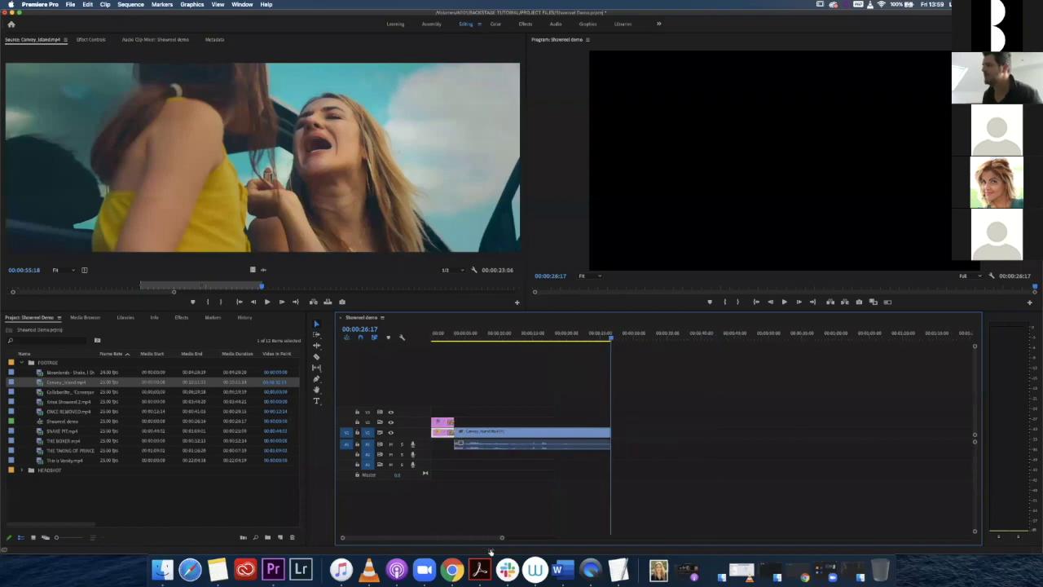
Move the sequence playhead to 00:00:05:20 and apply Set to Frame Size to the Canvey Island clip.
drag(511, 335, 470, 336)
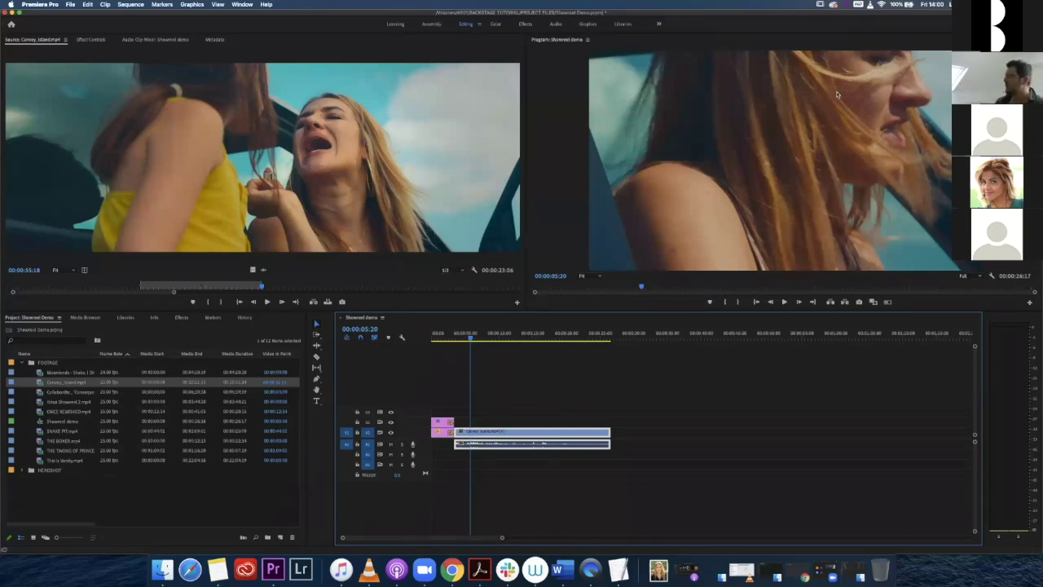
click(530, 396)
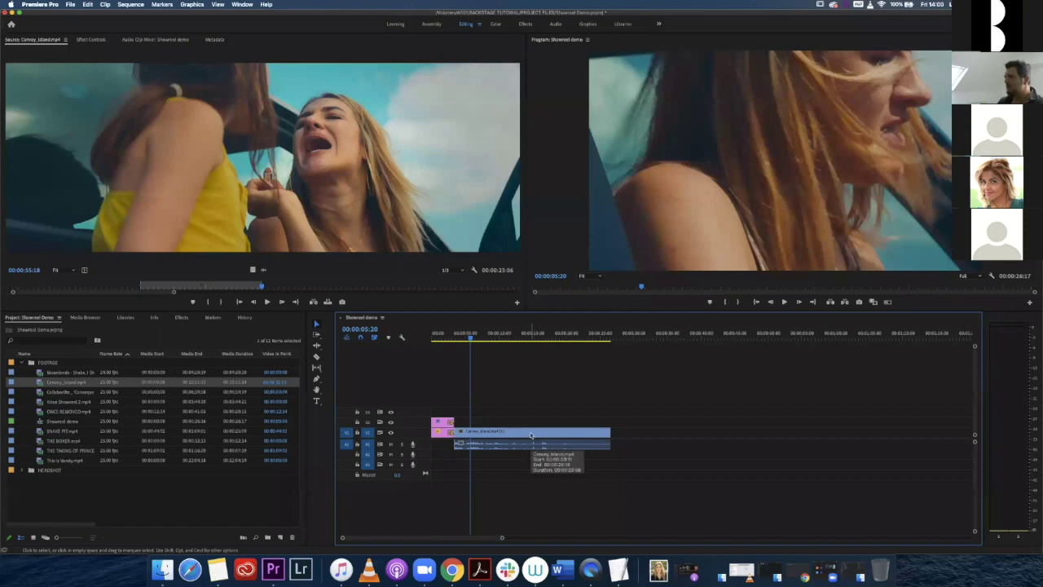
right_click(531, 436)
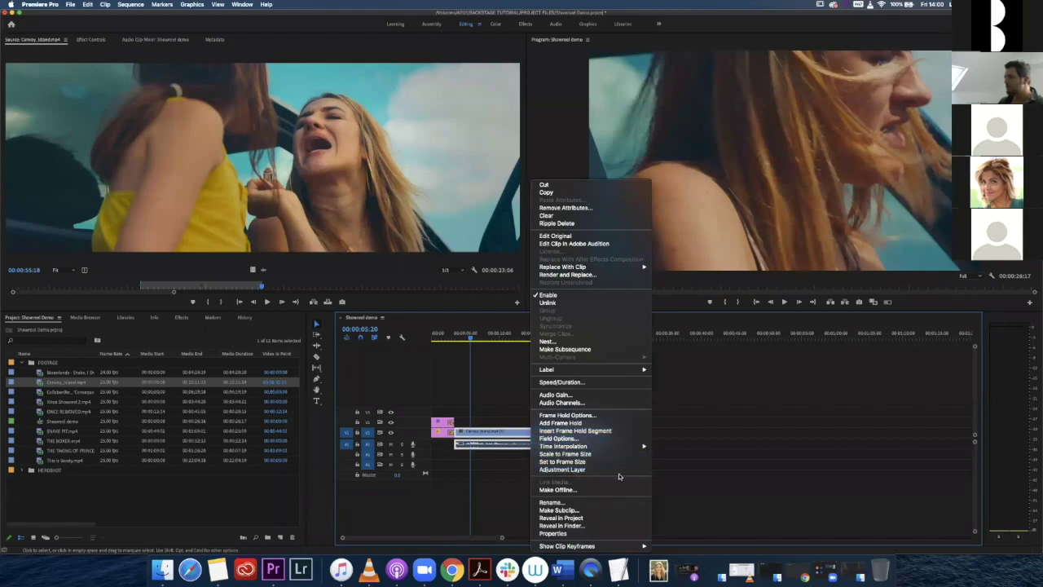
click(555, 462)
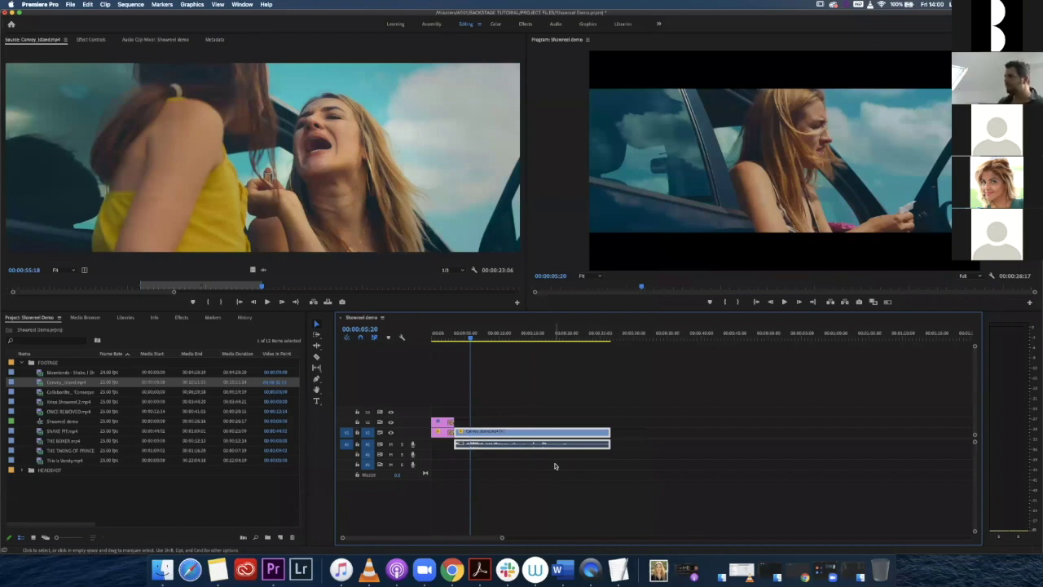
Play the sequence repeatedly from the opening card's fade-out into the Canvey Island scene to examine the transition.
drag(472, 342, 449, 336)
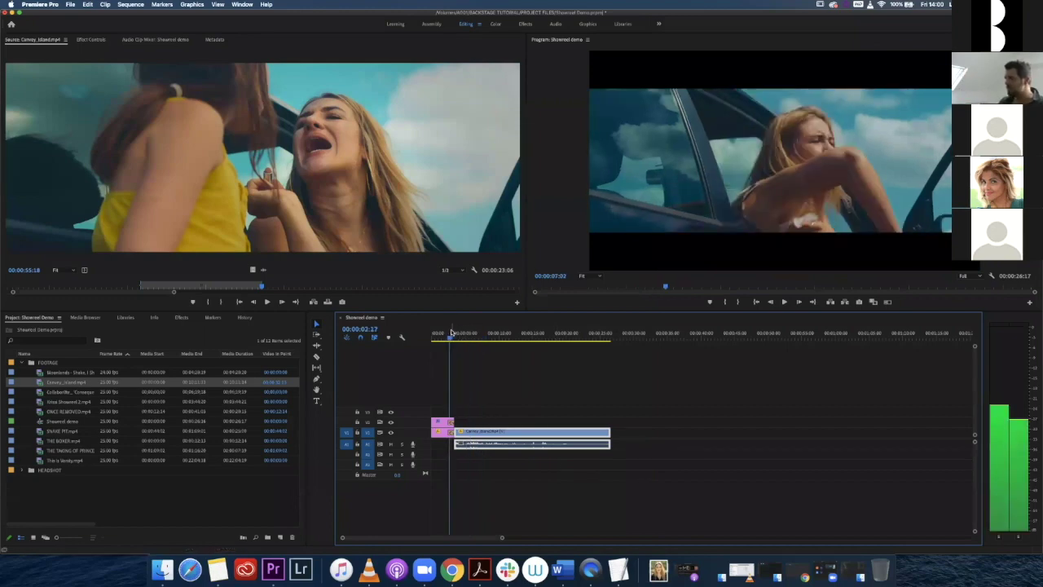
key(space)
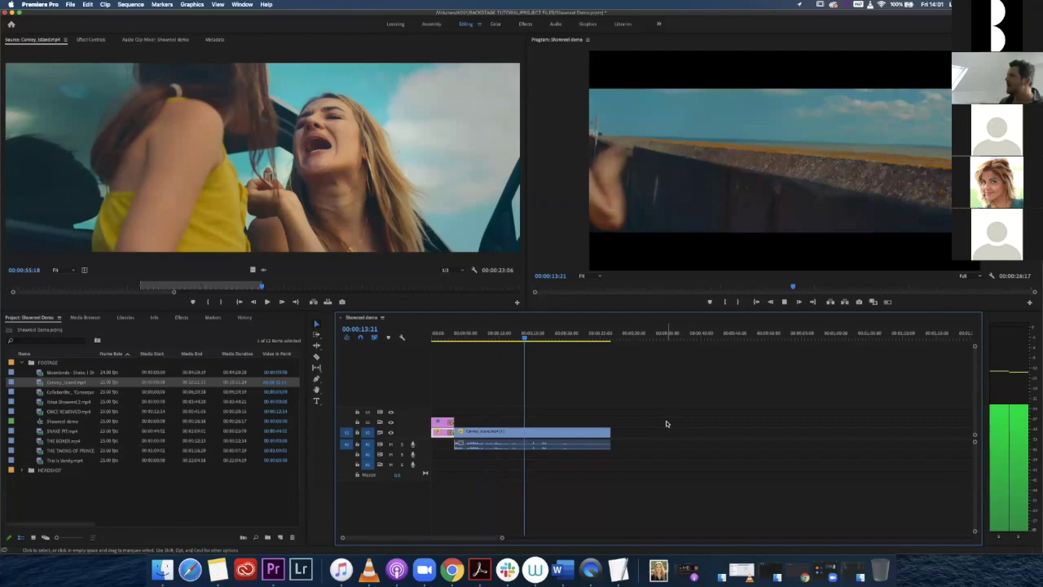
key(space)
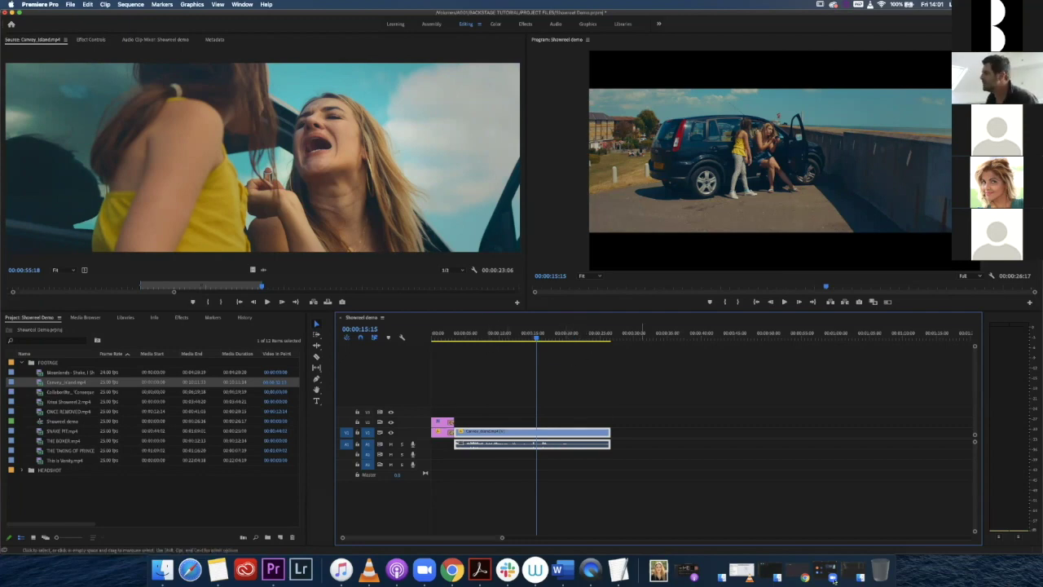
drag(502, 539, 439, 541)
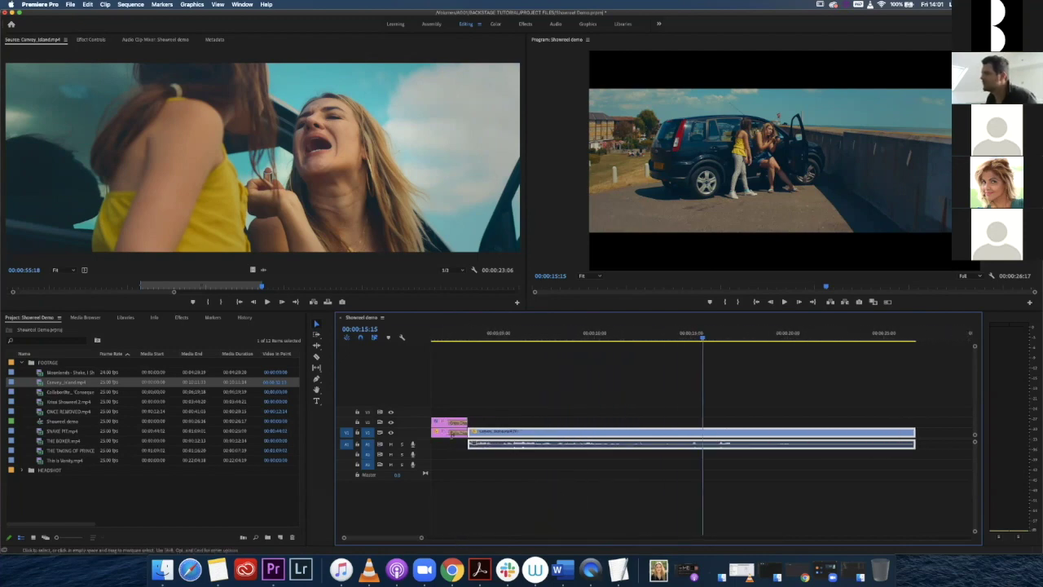
drag(498, 335, 465, 336)
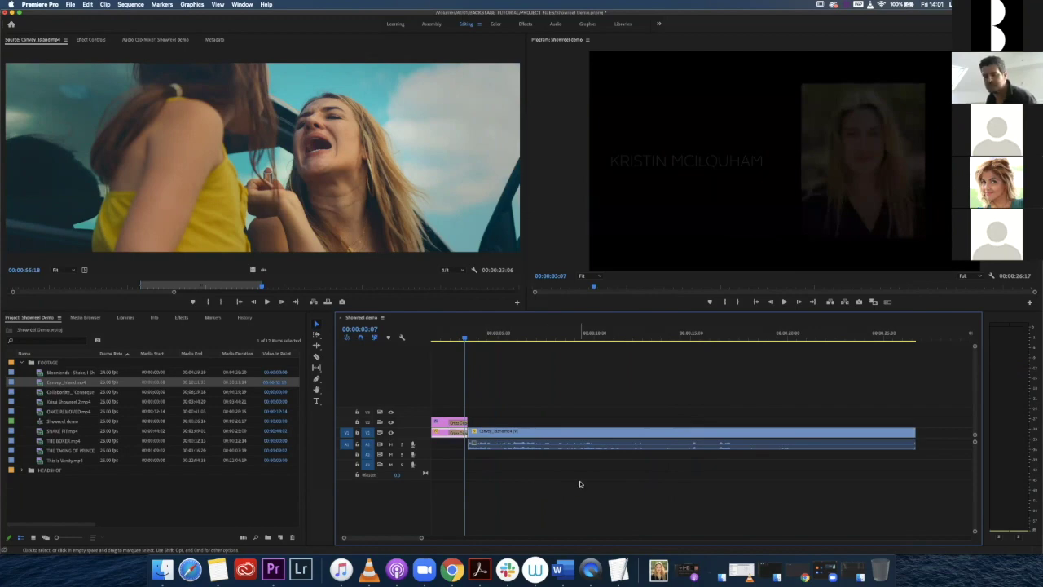
key(space)
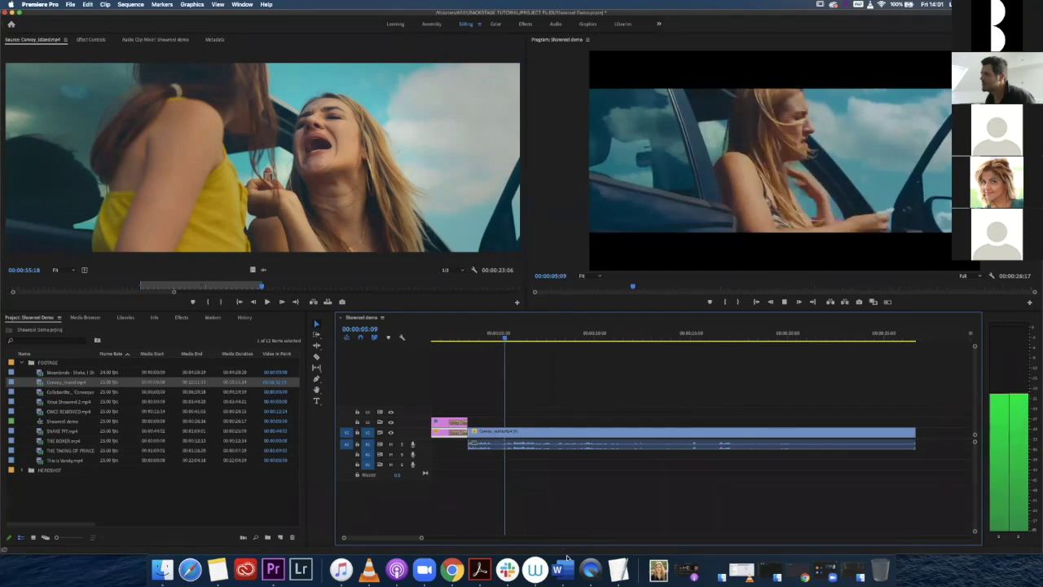
key(space)
drag(492, 335, 468, 336)
key(j)
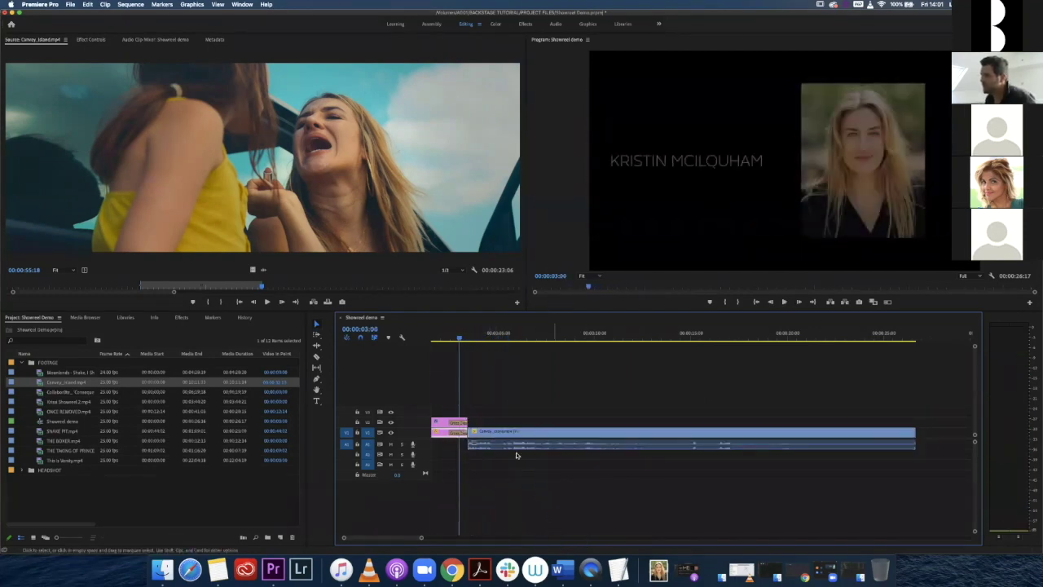
key(space)
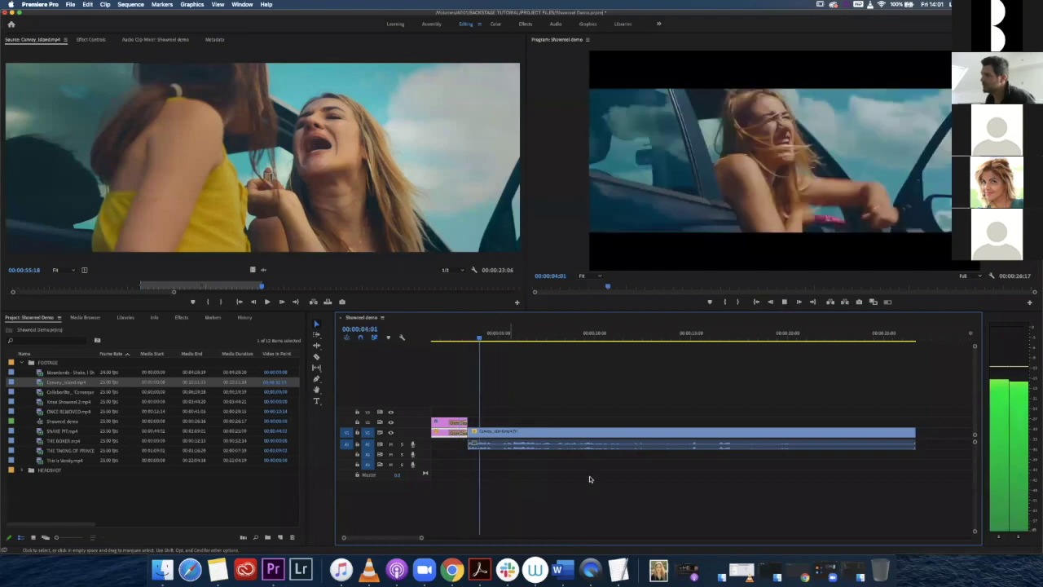
Shift the Canvey Island clip about 10 frames later in the sequence and extend its start about 4 frames into the gap.
click(481, 445)
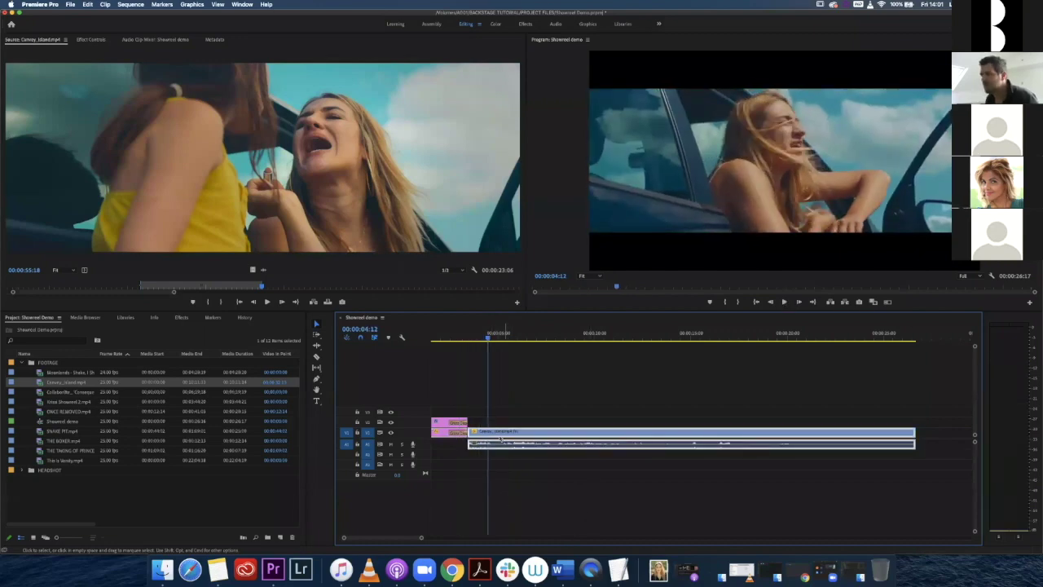
drag(499, 436, 507, 436)
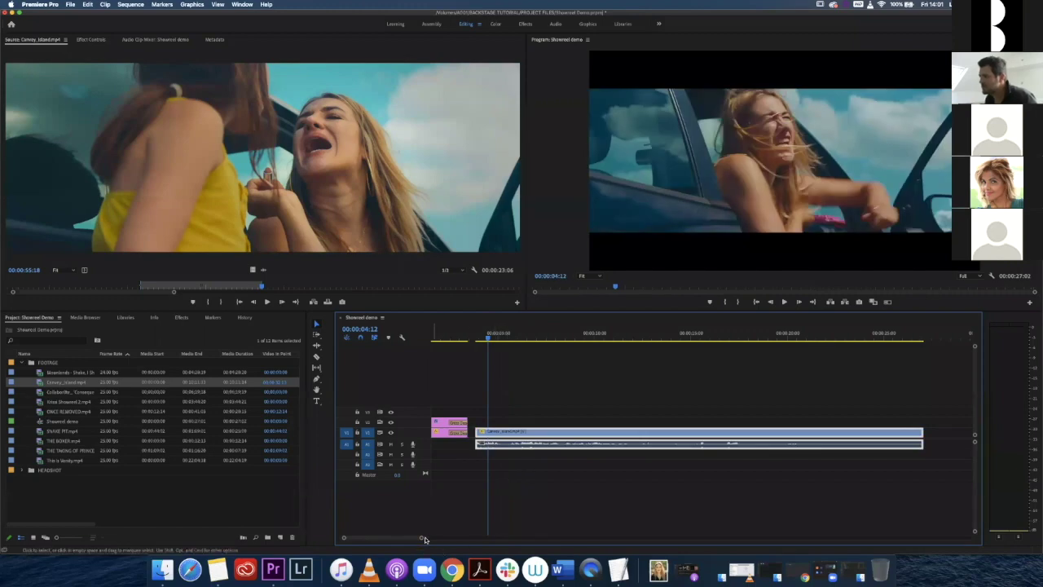
key(equal)
key(equal)
key(equal)
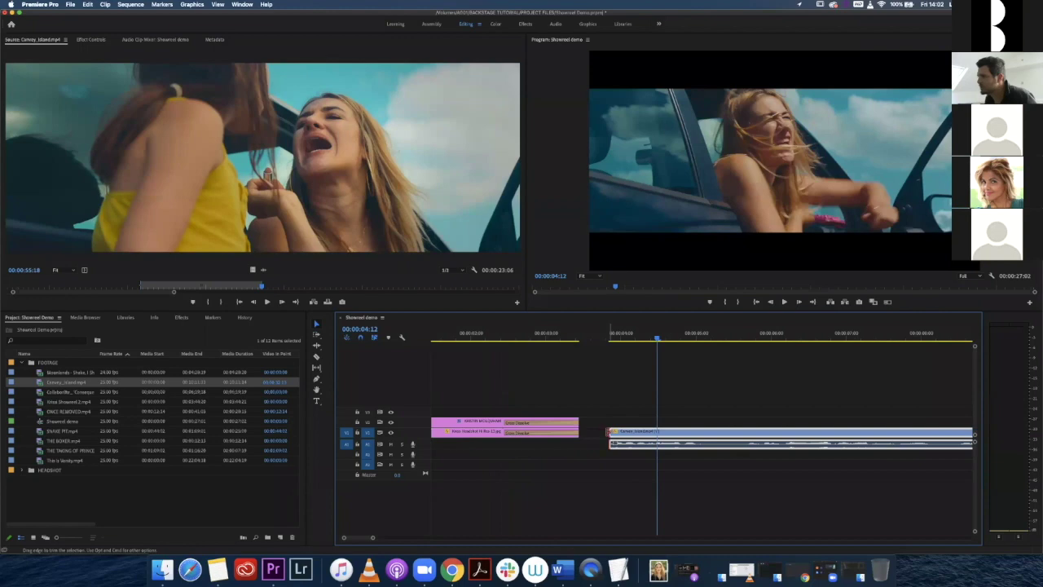
drag(610, 432, 604, 431)
Check the extended start in playback and close the gap by moving the Canvey Island clip against the end of the opening card.
drag(658, 337, 599, 340)
key(space)
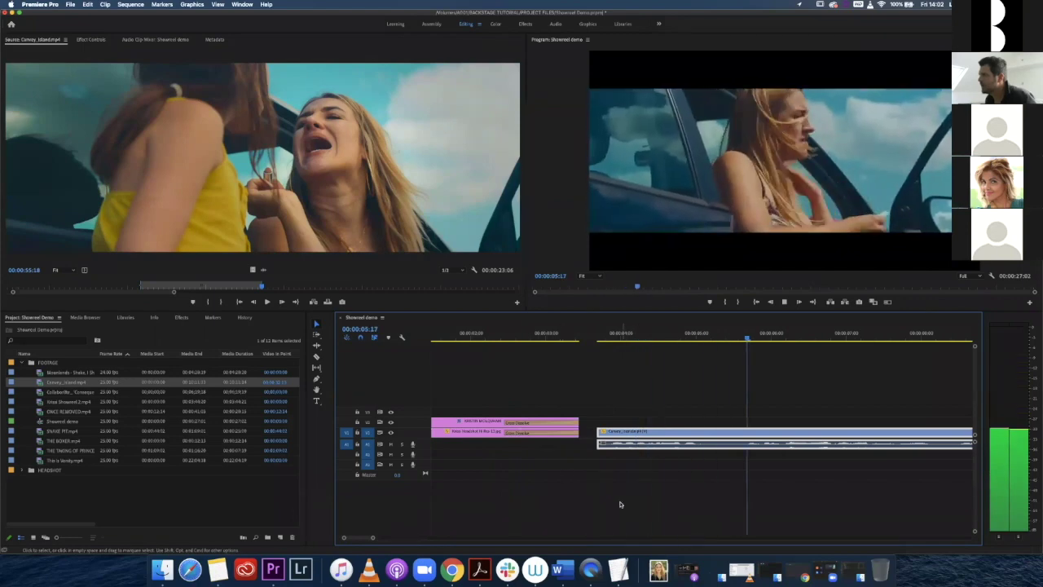
key(space)
drag(618, 435, 599, 434)
key(space)
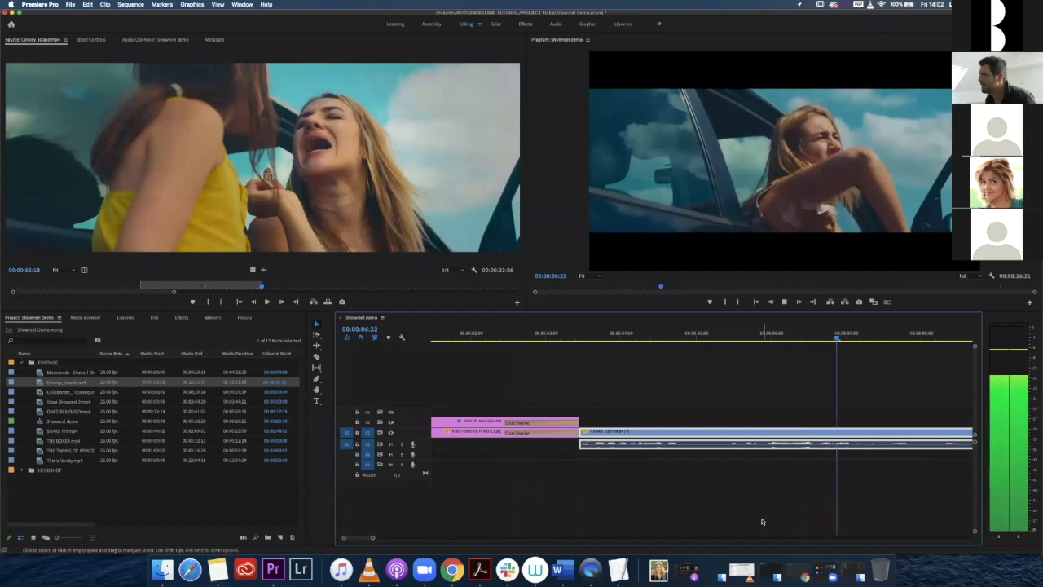
Find the end of the laughing shot in the Canvey Island clip and split the clip at 00:00:12:16 with the Razor tool.
key(backslash)
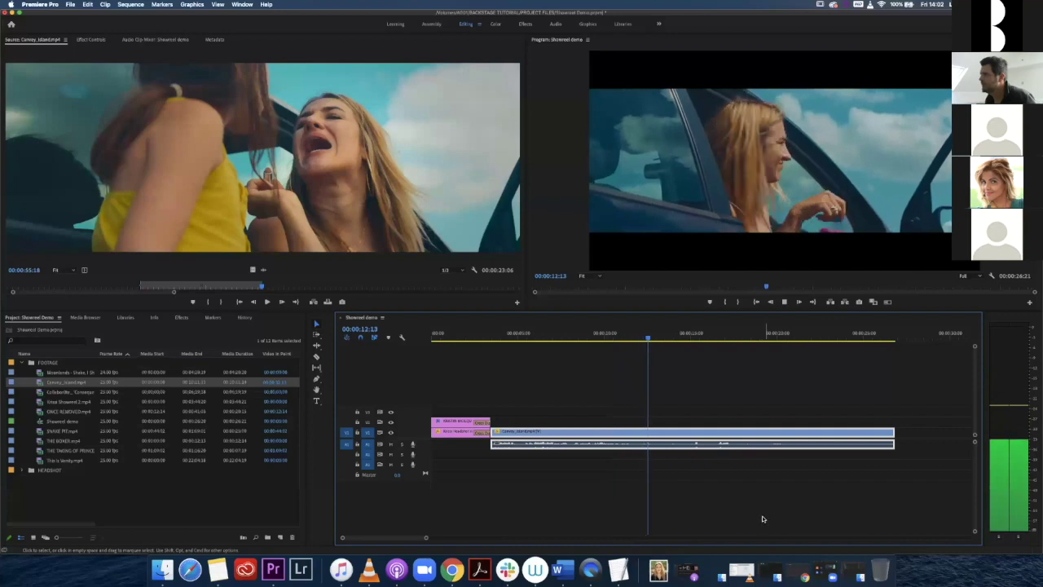
key(space)
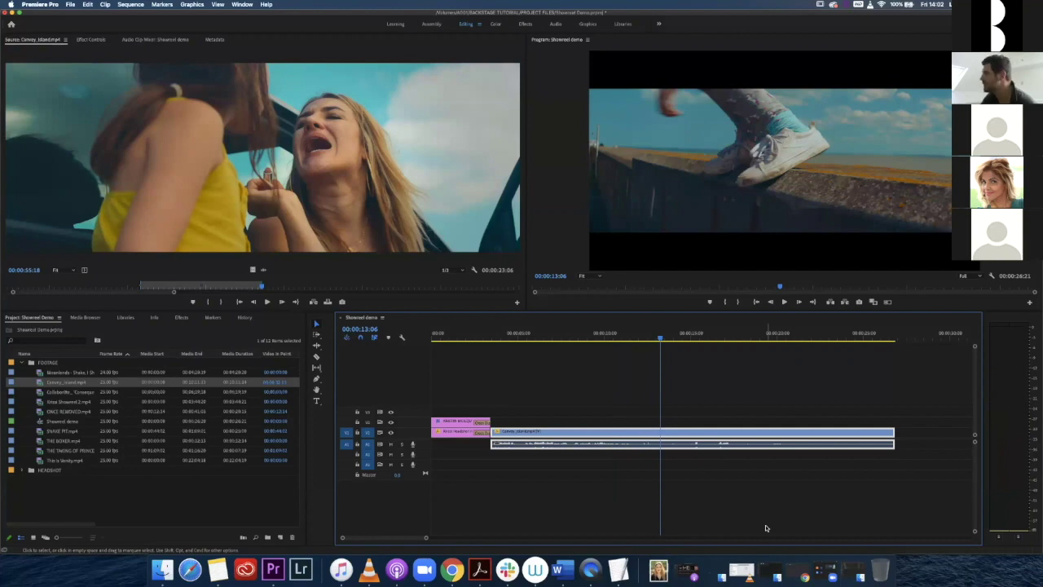
key(j)
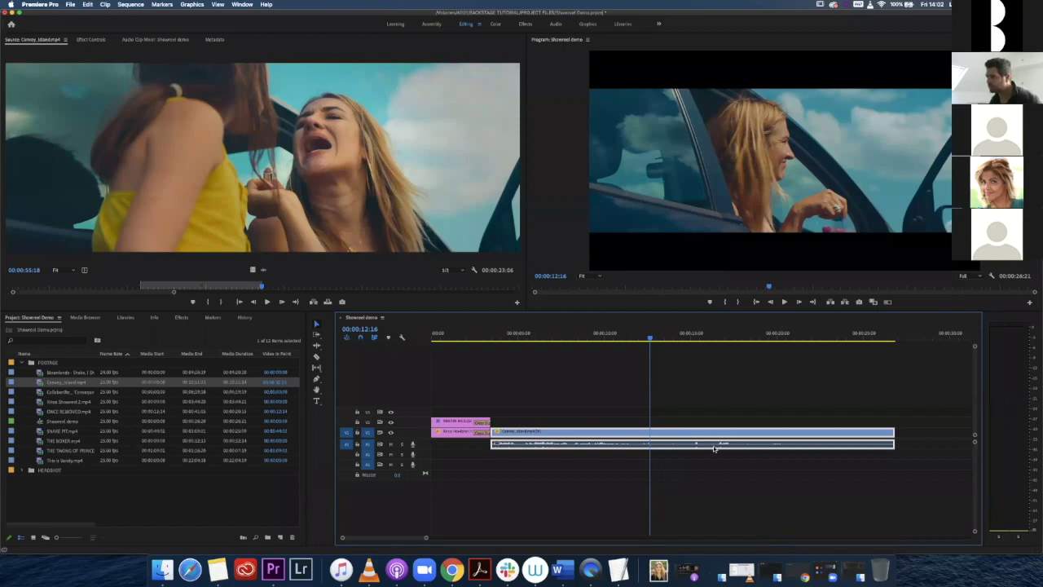
key(c)
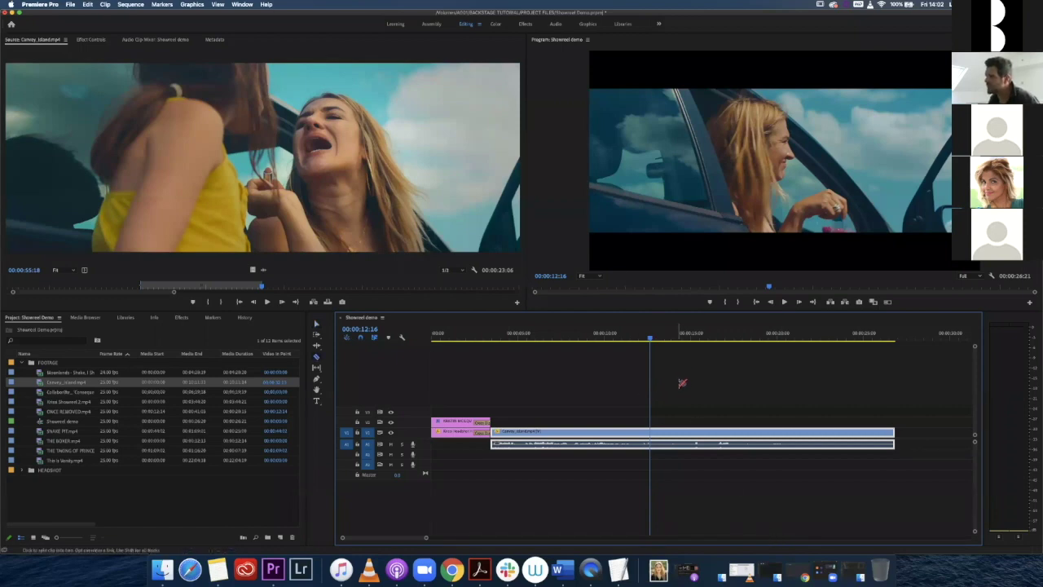
key(cmd+s)
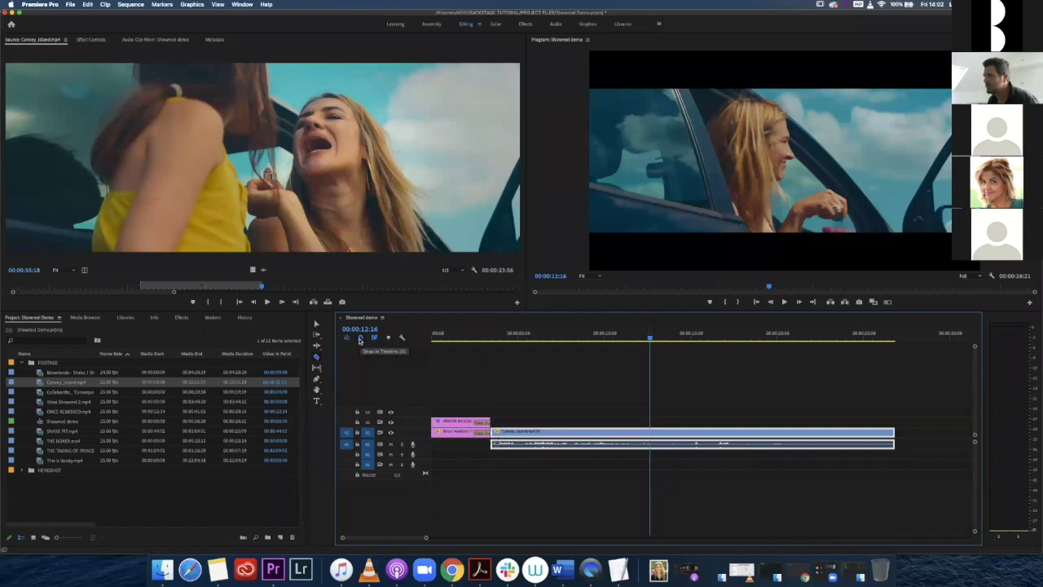
click(359, 338)
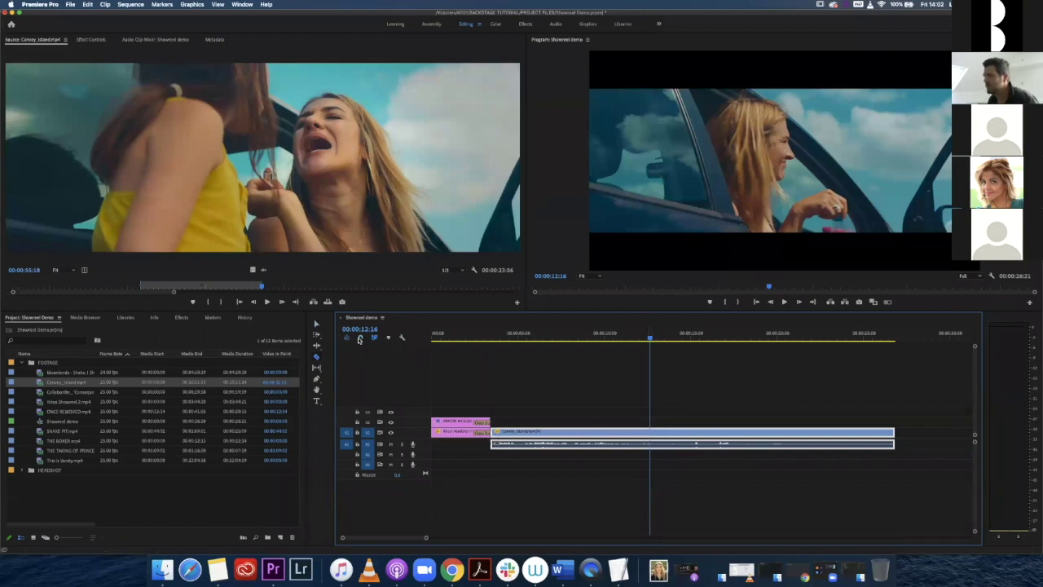
click(650, 432)
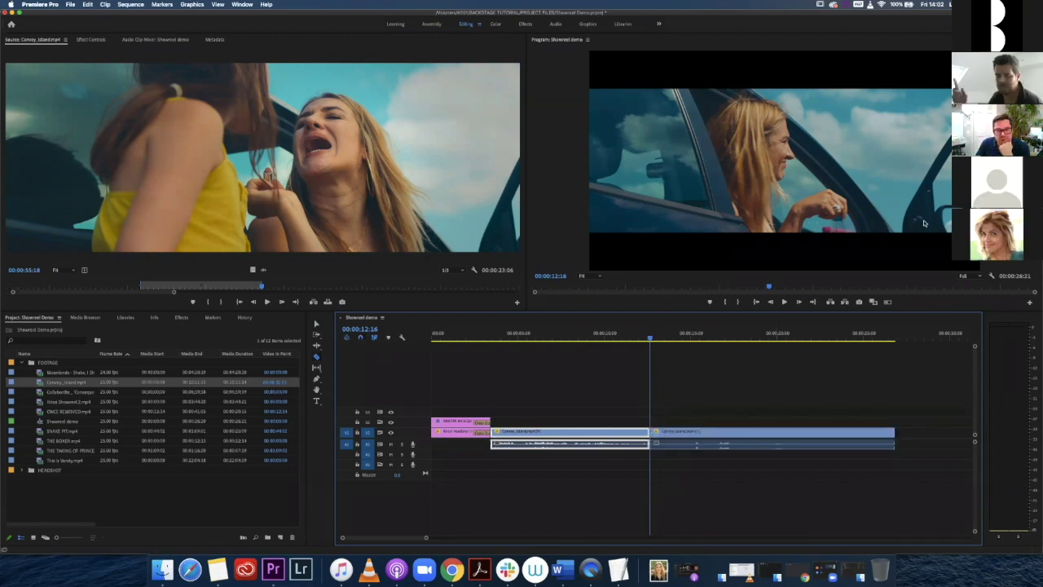
Play past the cut to where the close-up by the car begins and split the Canvey Island clip again at 00:00:15:20.
key(space)
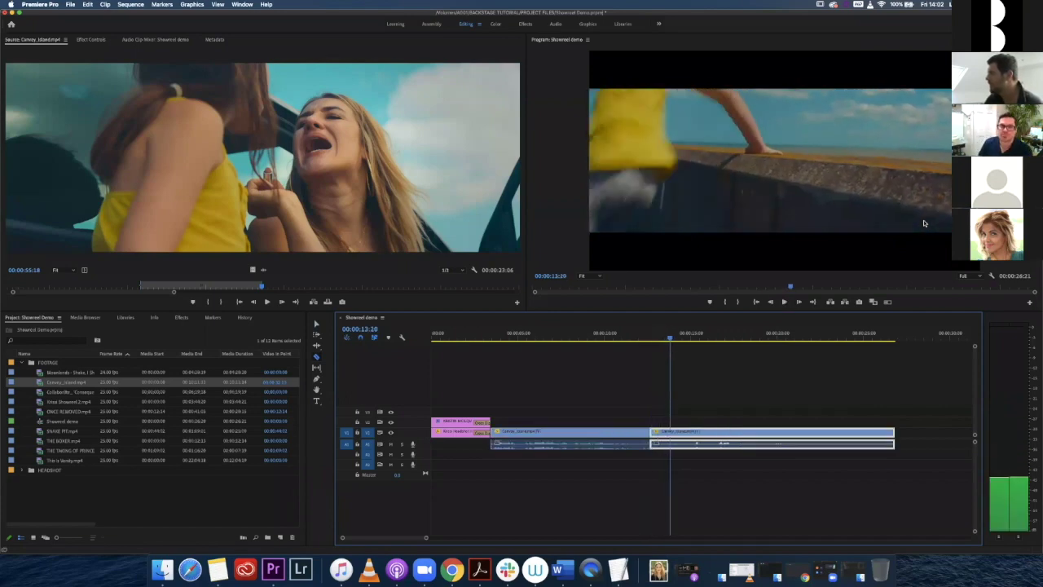
key(space)
key(space)
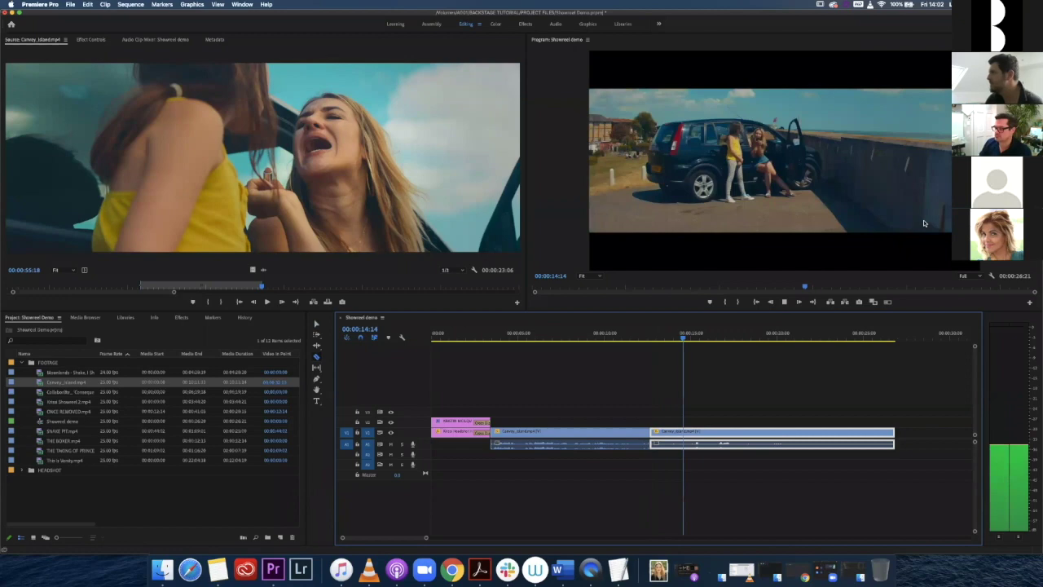
key(space)
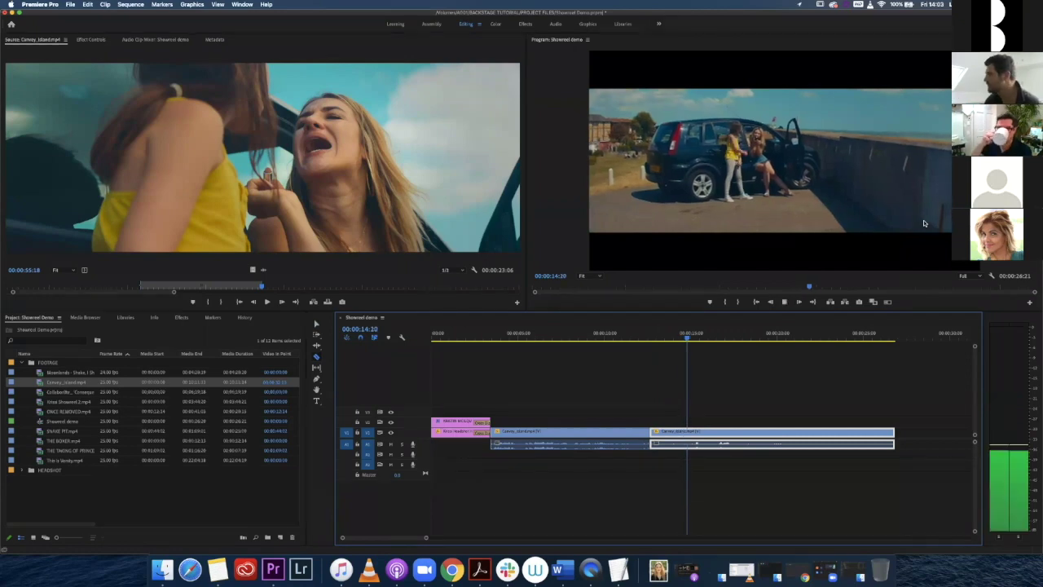
key(space)
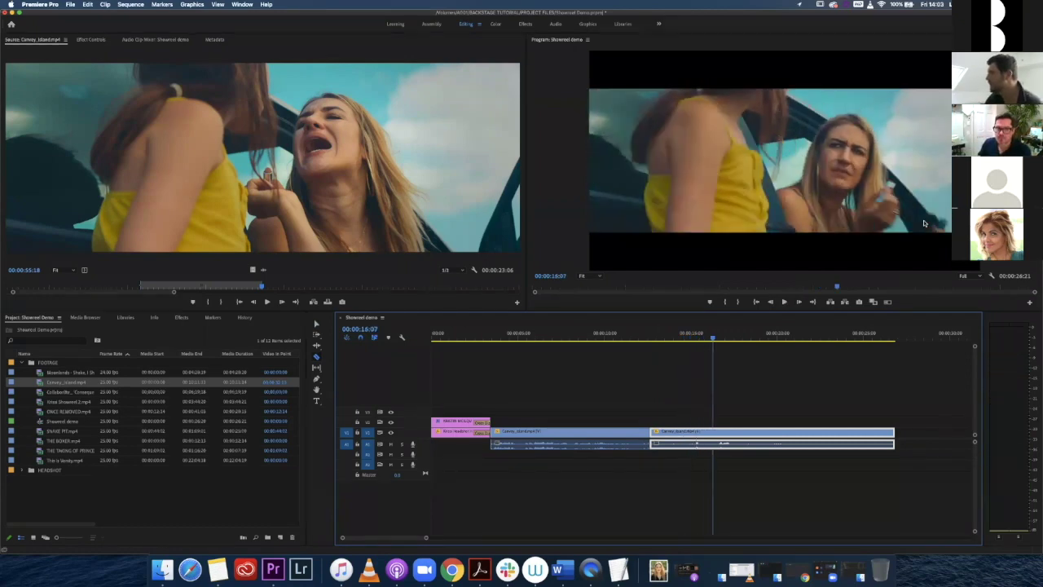
key(j)
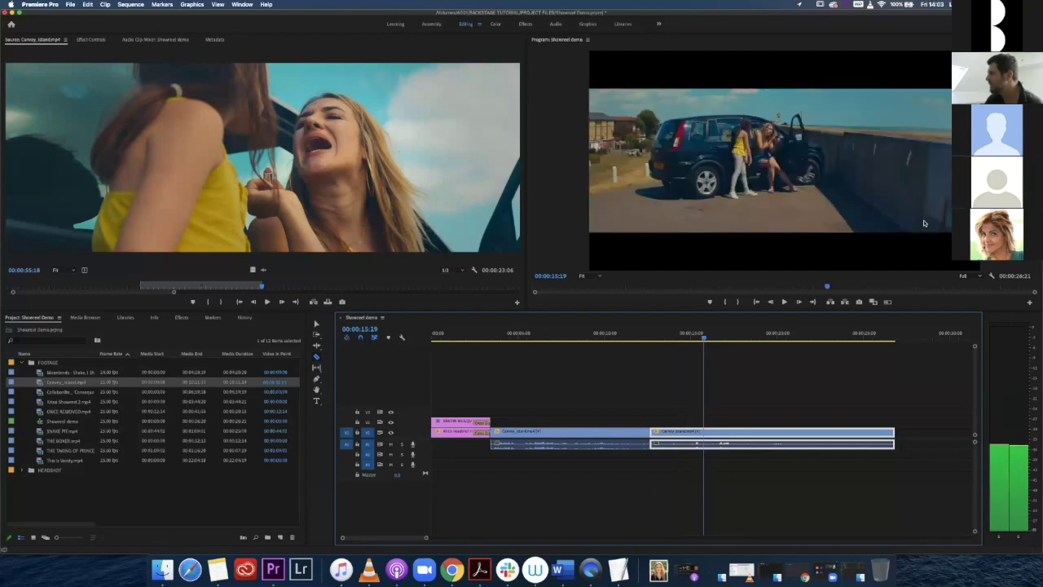
key(Right)
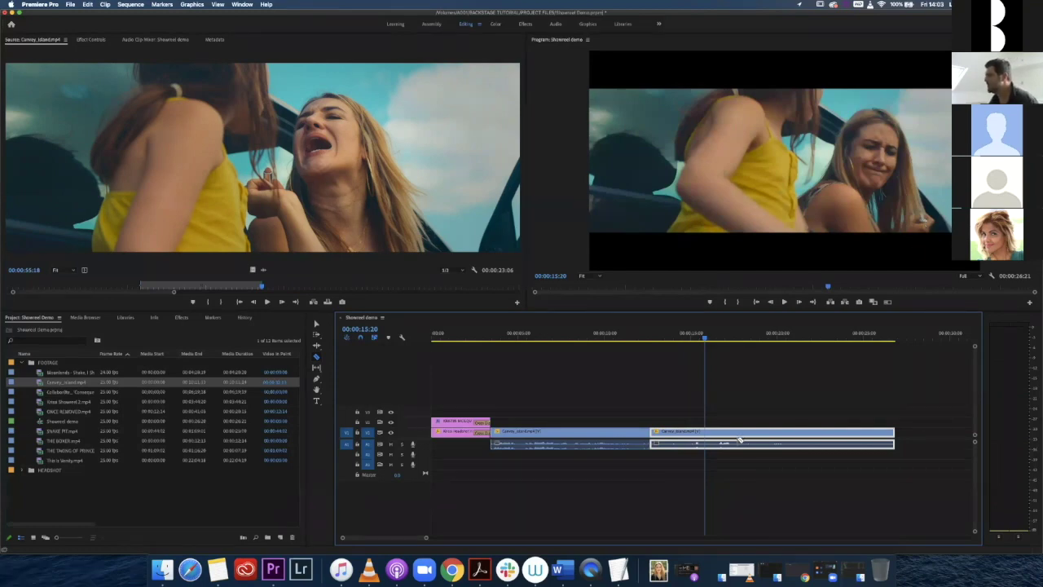
click(705, 434)
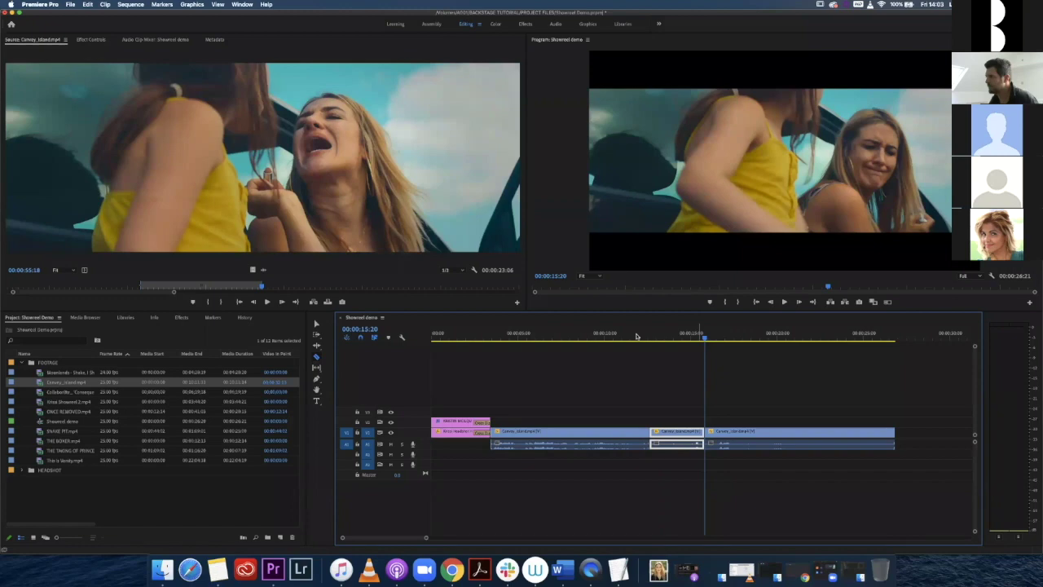
Delete the Canvey Island section between the two cuts.
key(j)
key(j)
key(j)
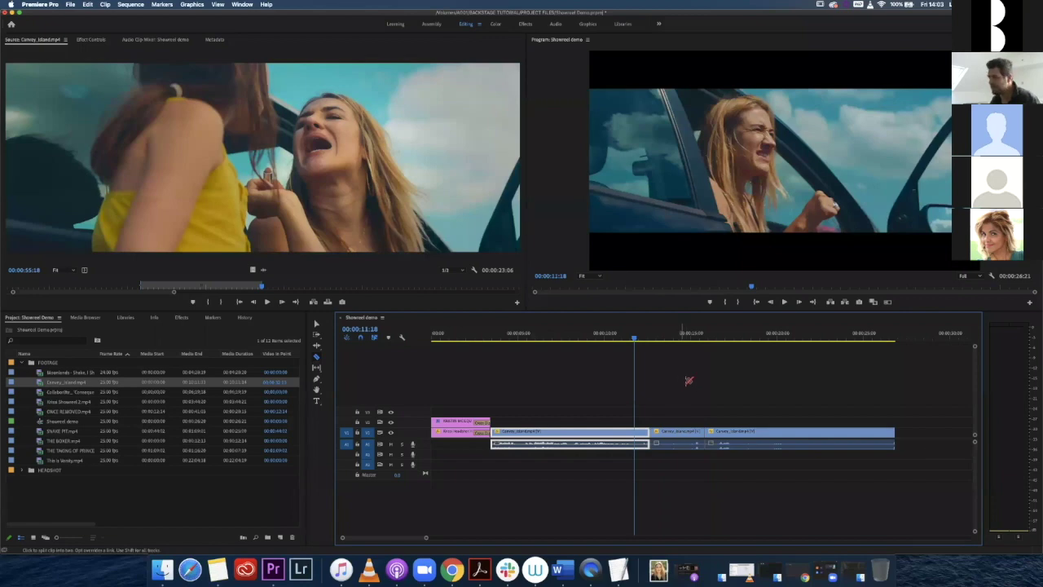
key(v)
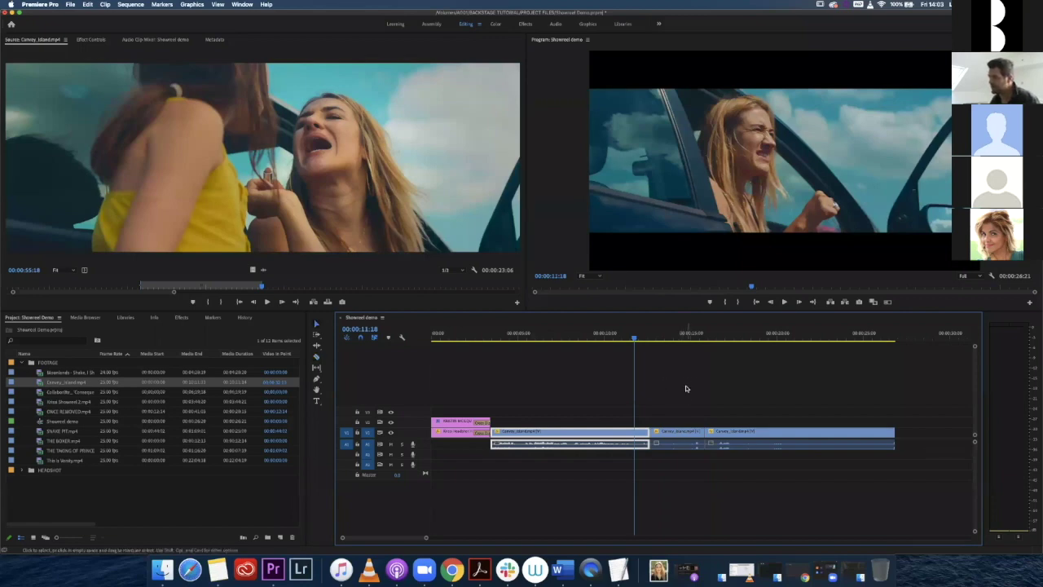
click(677, 434)
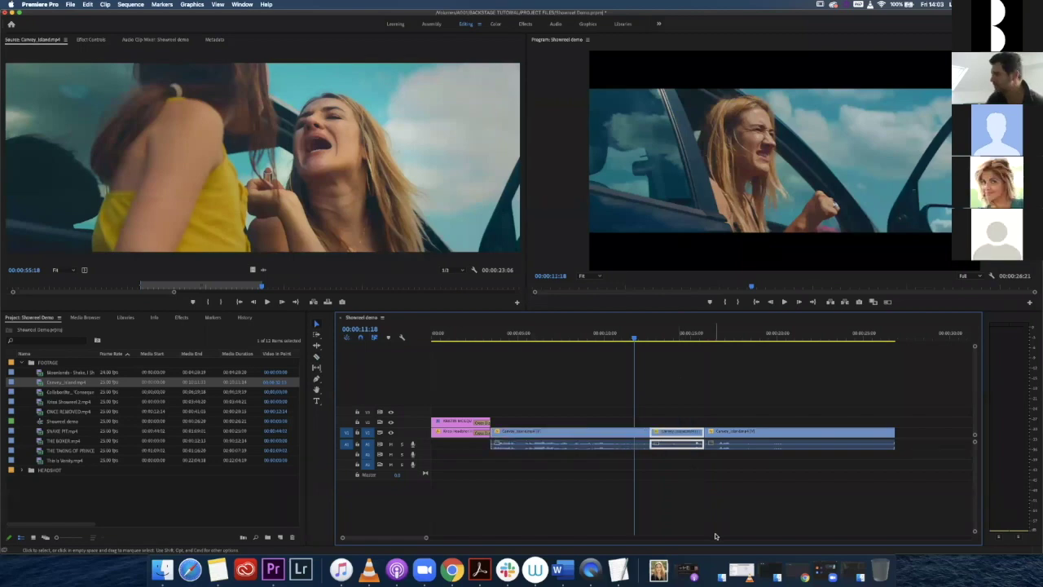
key(Delete)
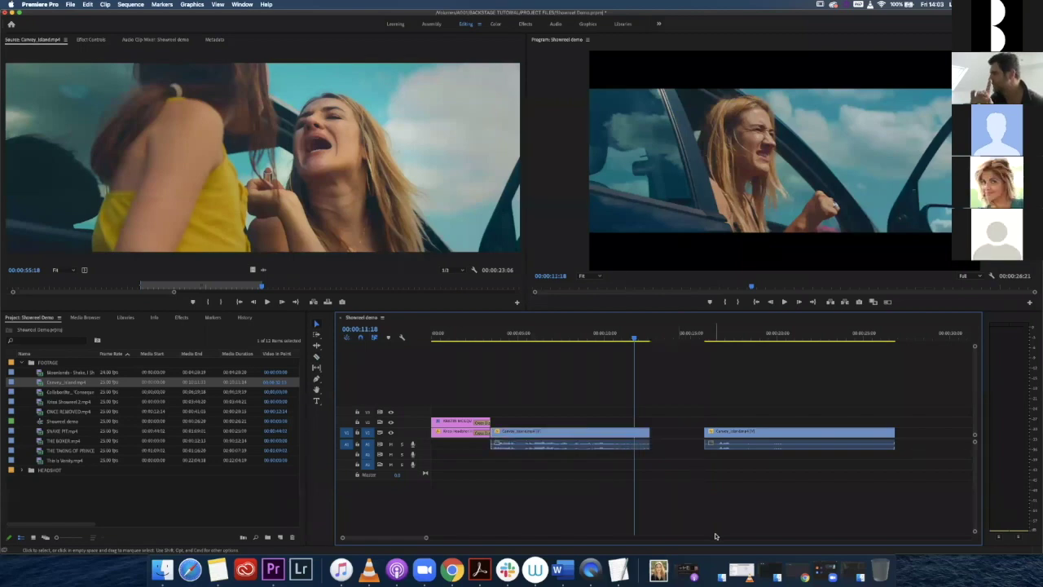
Remove the empty gap between the two Canvey Island parts with a ripple delete and play the join.
click(677, 448)
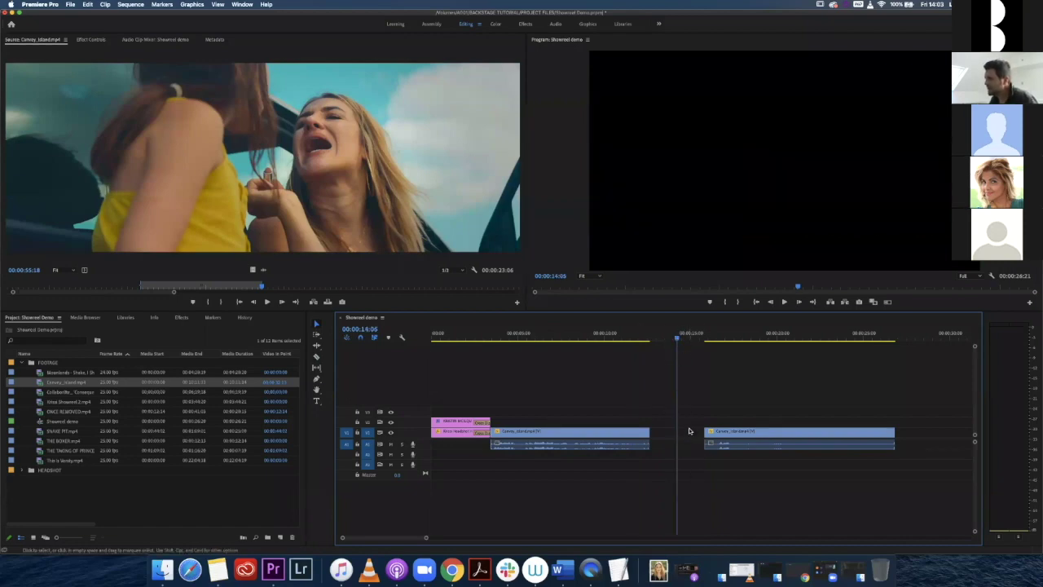
click(687, 435)
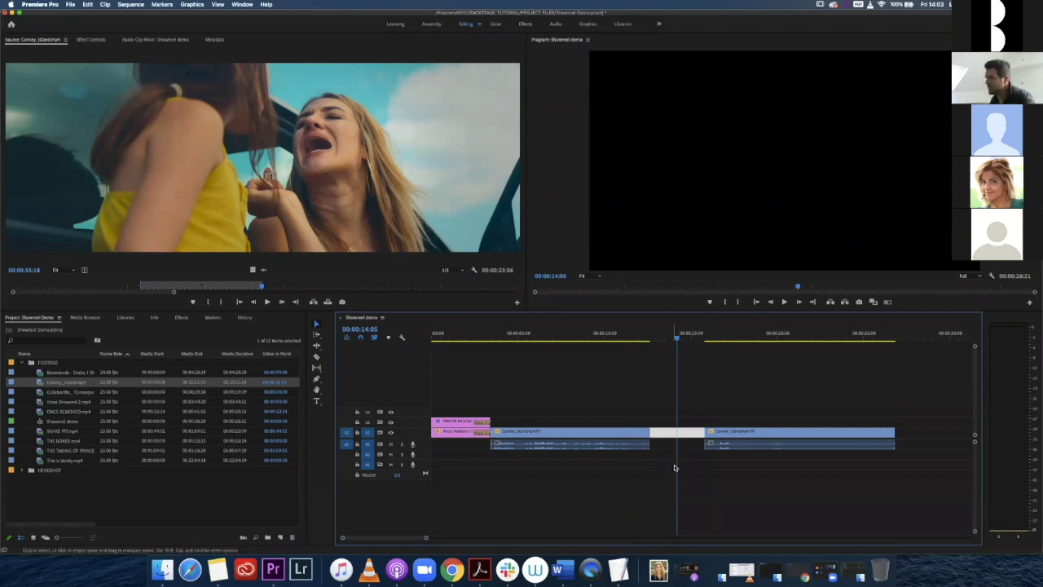
key(Delete)
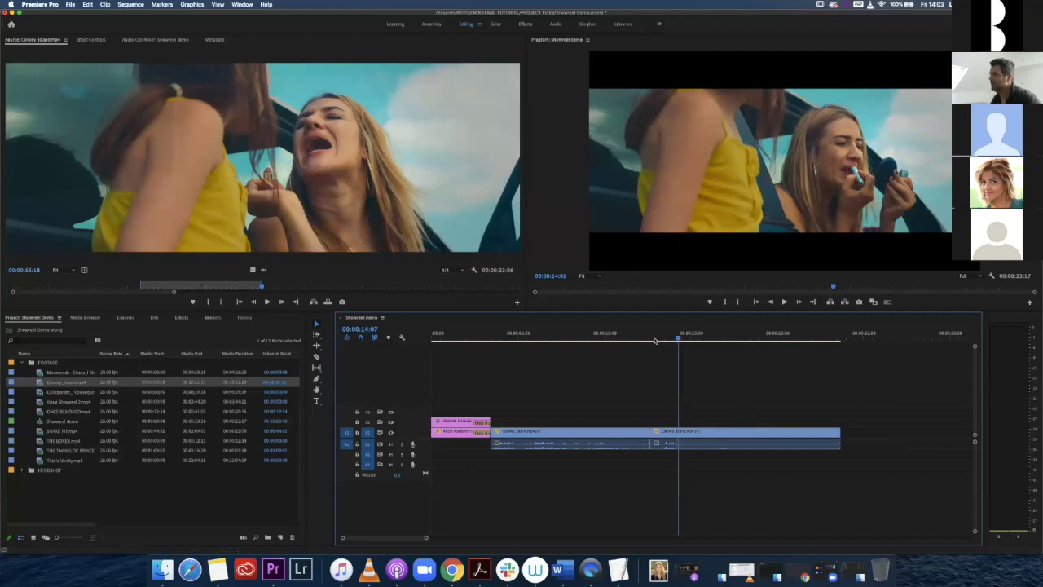
click(627, 432)
key(space)
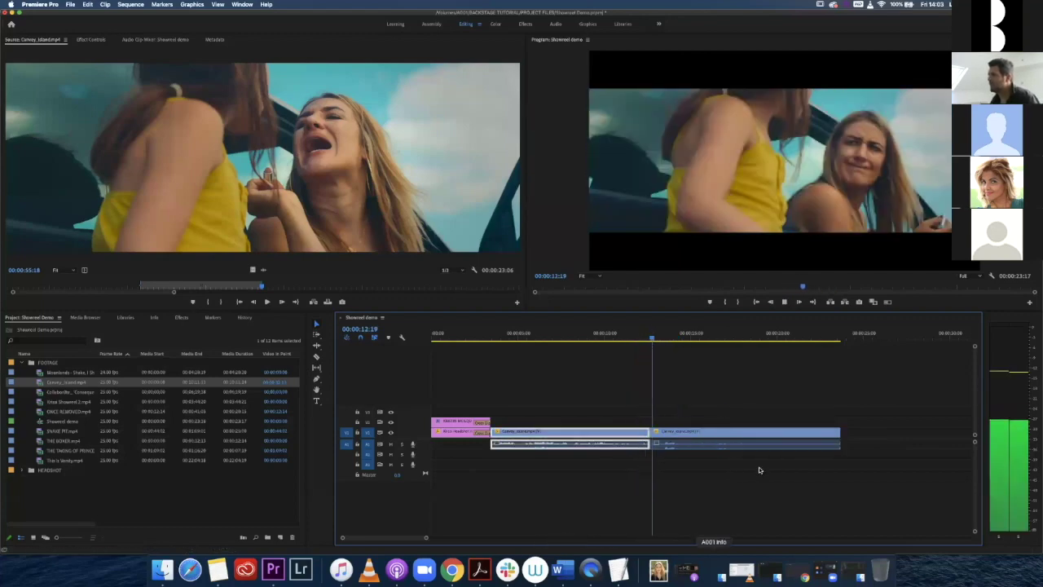
Undo the gap removal, move the second Canvey Island part against the first instead, and play the join.
click(686, 436)
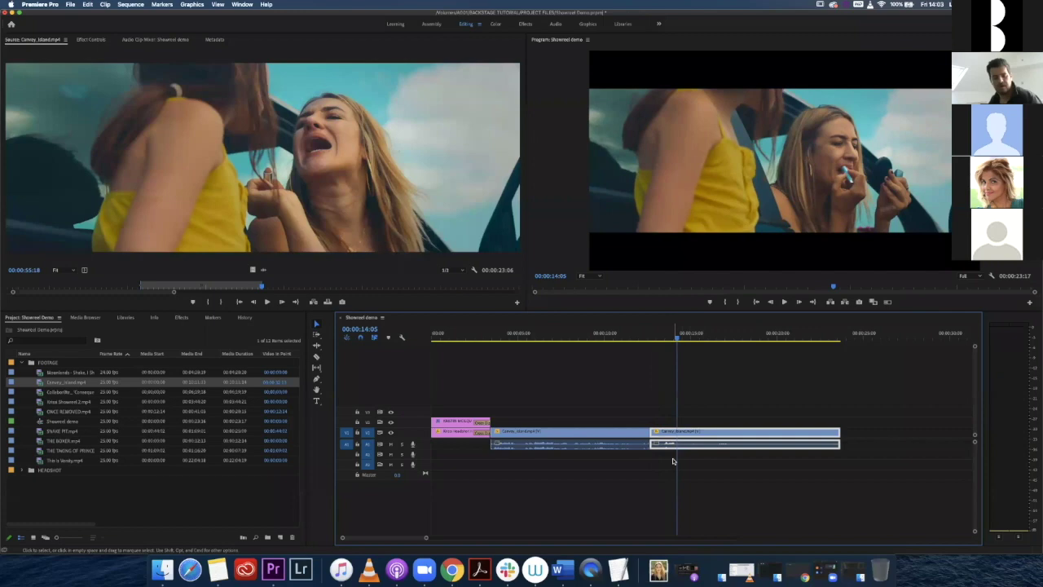
key(super+z)
drag(726, 433, 680, 436)
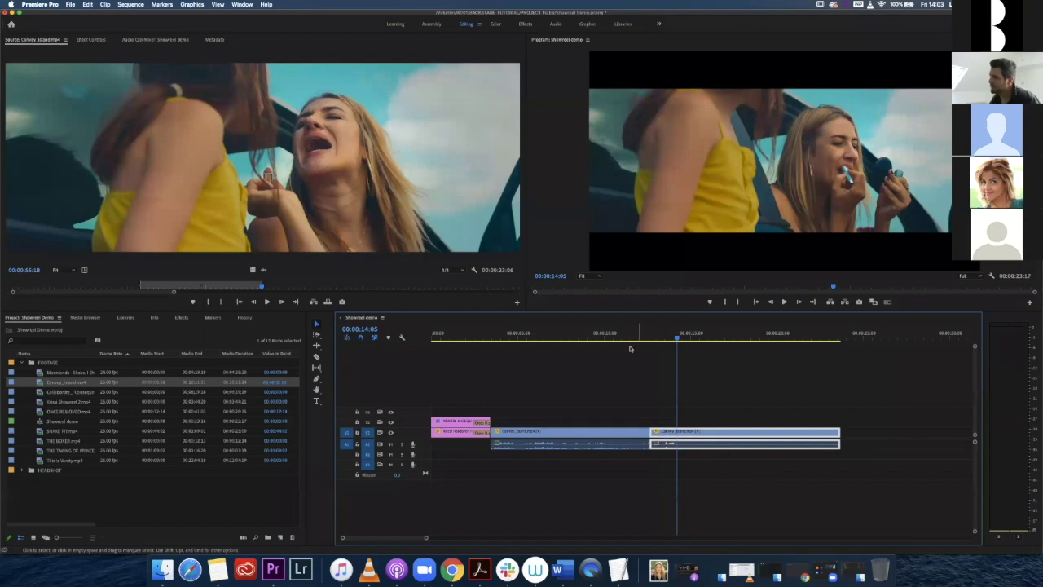
click(599, 334)
key(space)
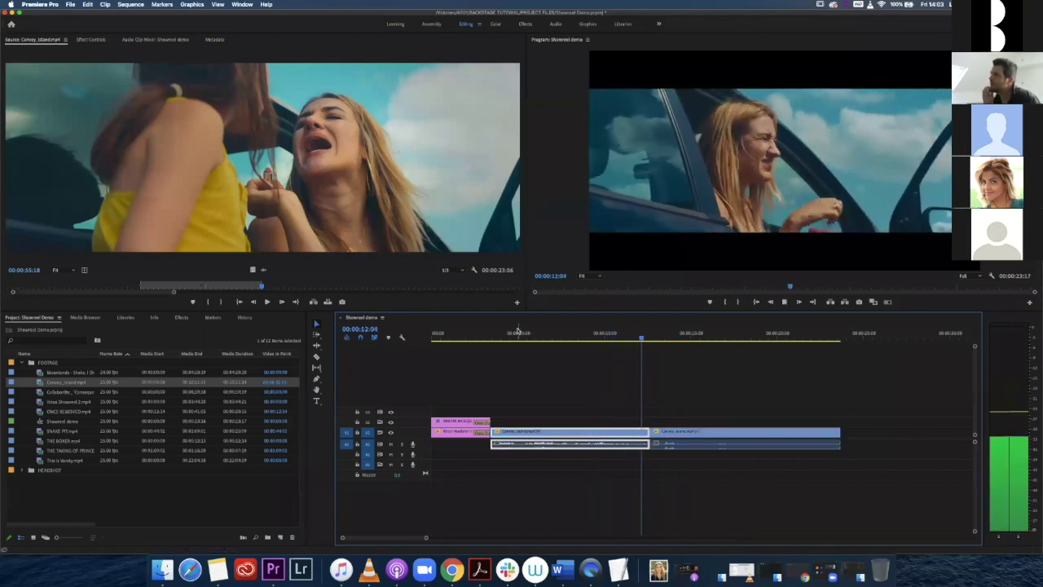
click(679, 443)
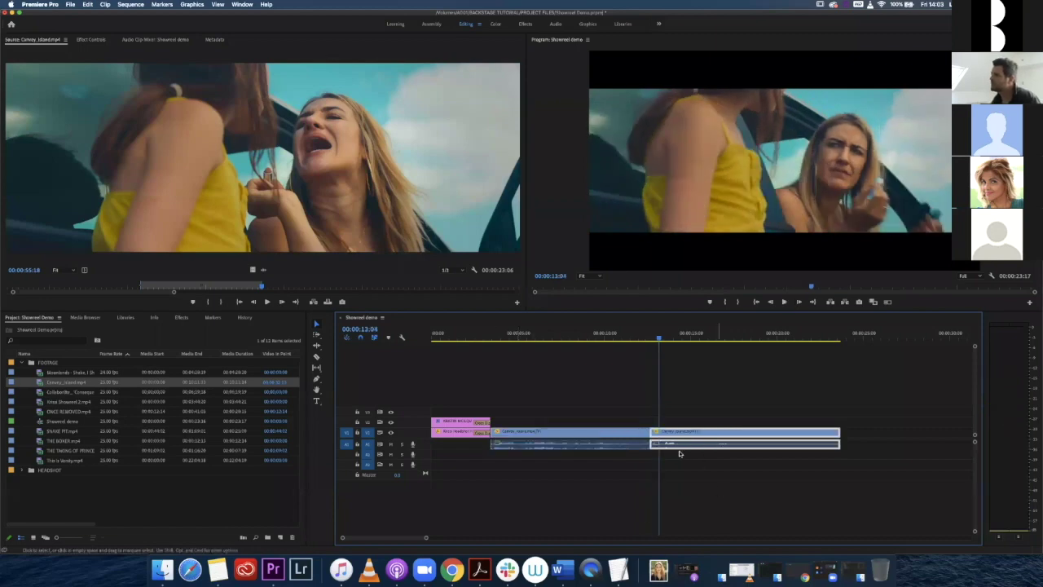
Move the second Canvey Island part about 45 frames later and extend its start back to 00:00:13:06, on the wide car shot.
drag(671, 437, 701, 436)
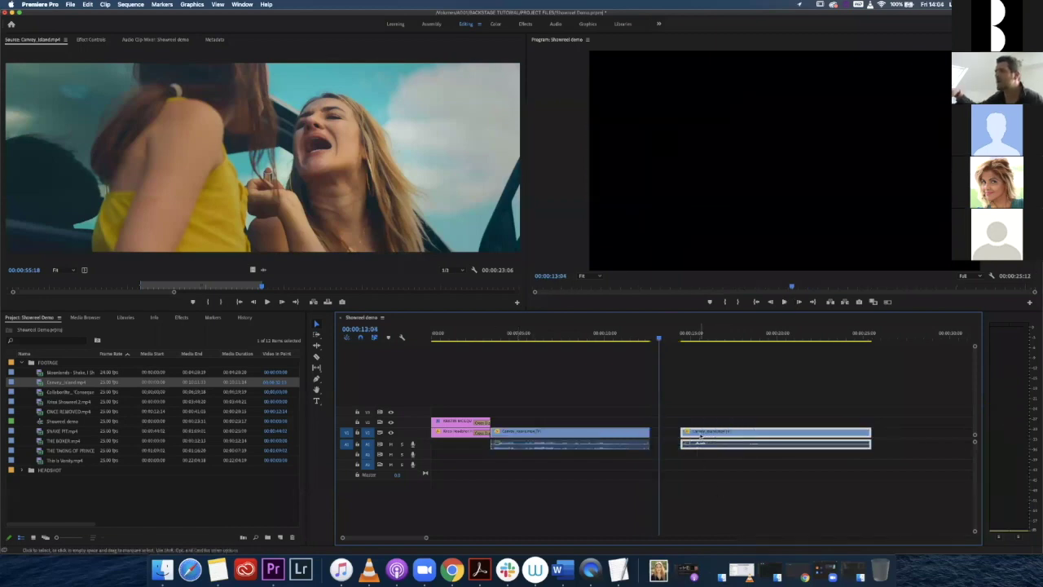
drag(681, 437, 696, 465)
drag(658, 338, 660, 338)
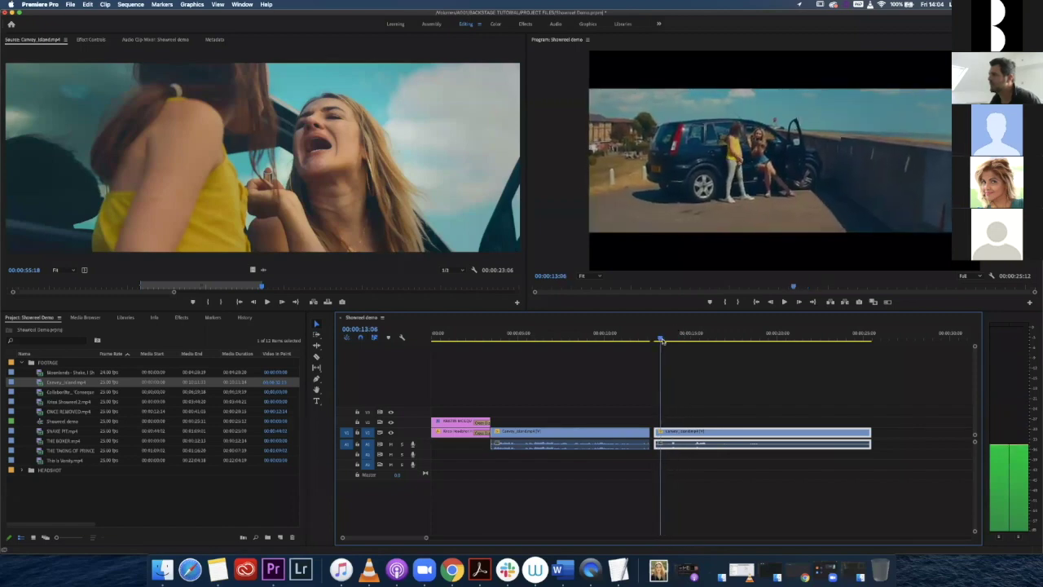
drag(656, 433, 662, 432)
Remove the remaining gap between the two Canvey Island parts and play across the new join to check the cut.
click(655, 433)
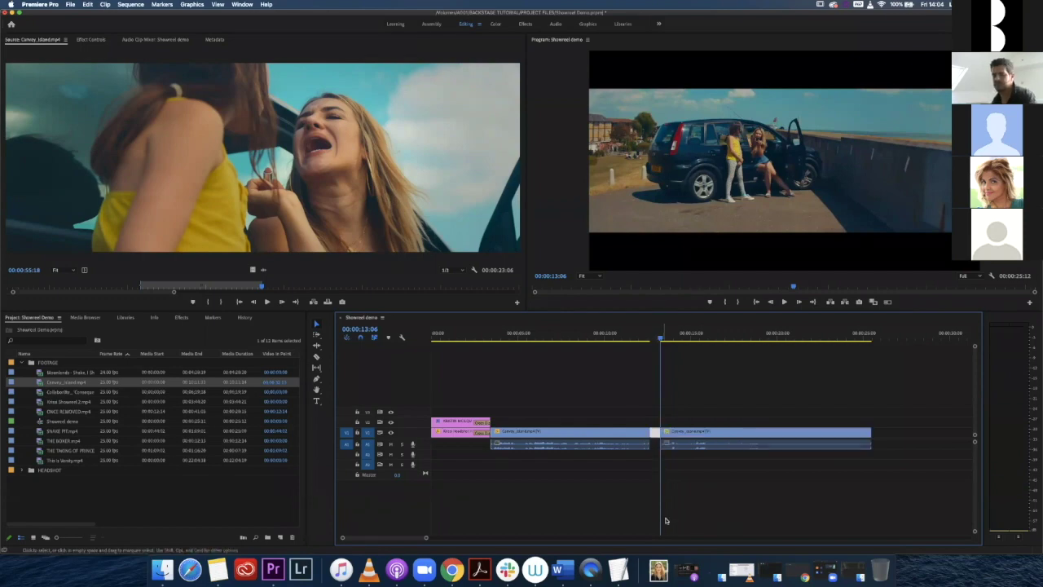
key(Delete)
click(600, 335)
key(space)
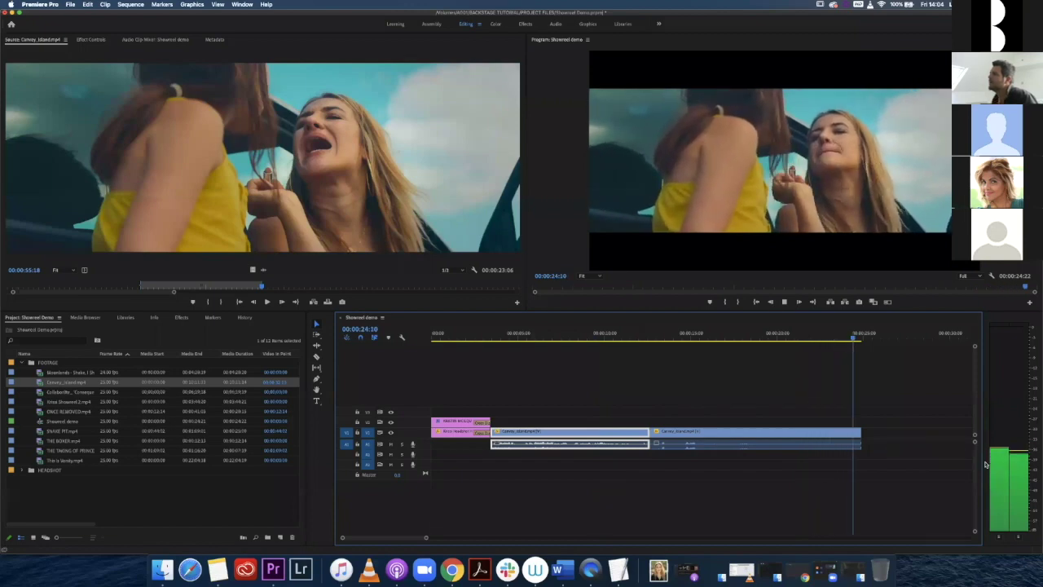
Play the sequence from the opening card through both Canvey Island parts to examine the pacing and the cuts.
key(Home)
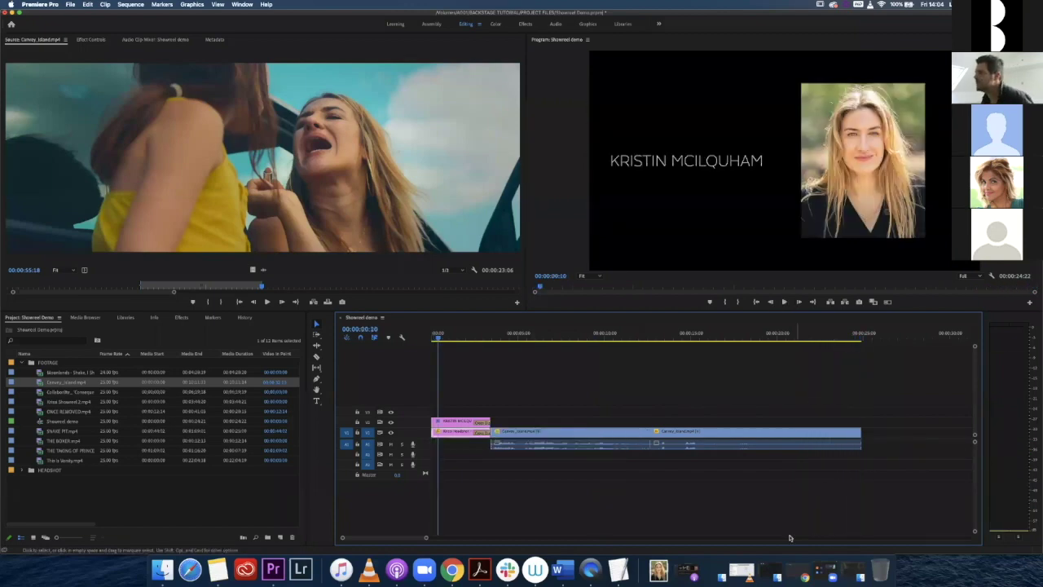
key(space)
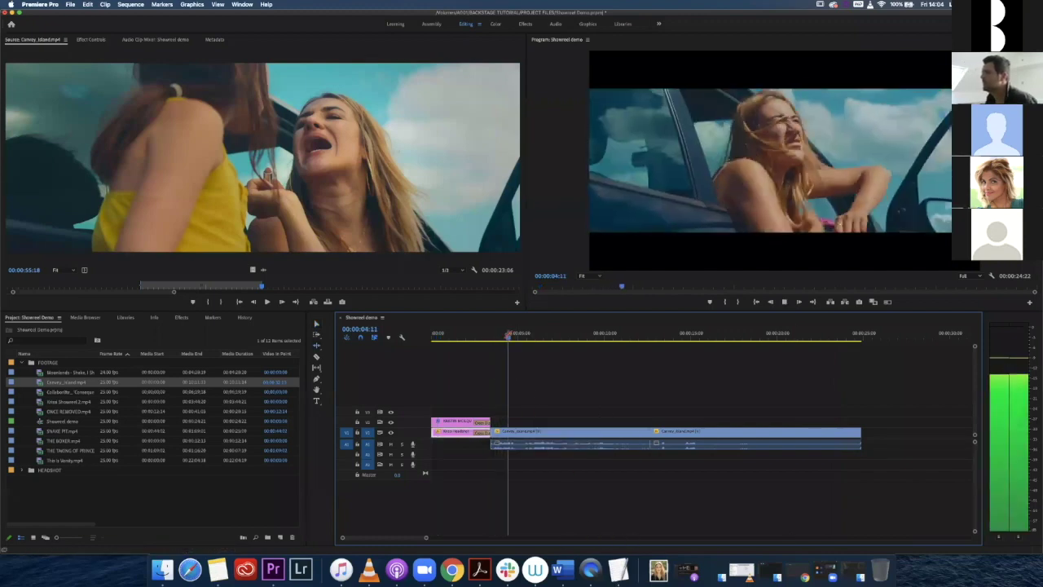
drag(505, 339, 497, 337)
key(space)
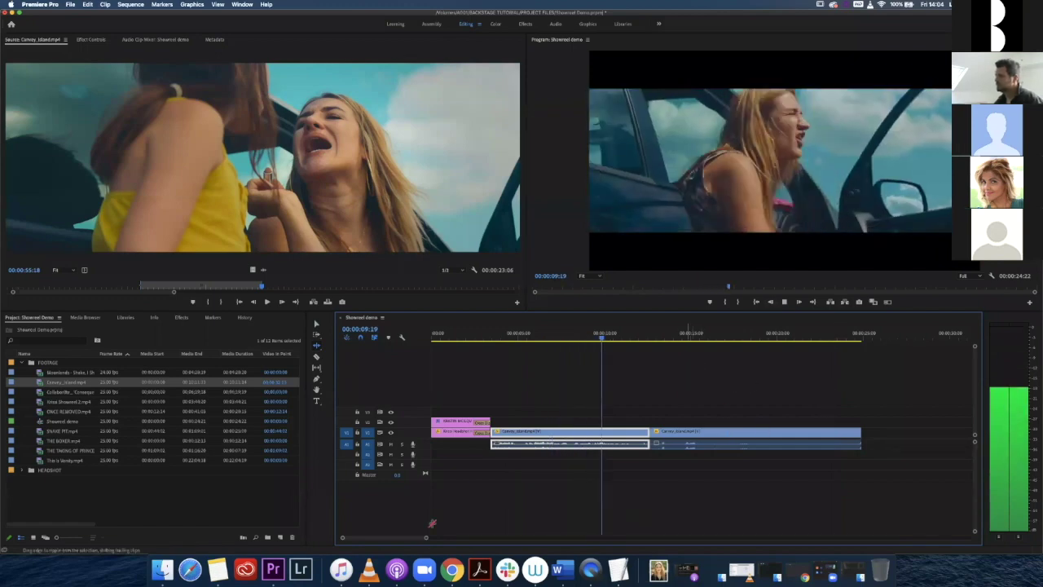
key(minus)
key(minus)
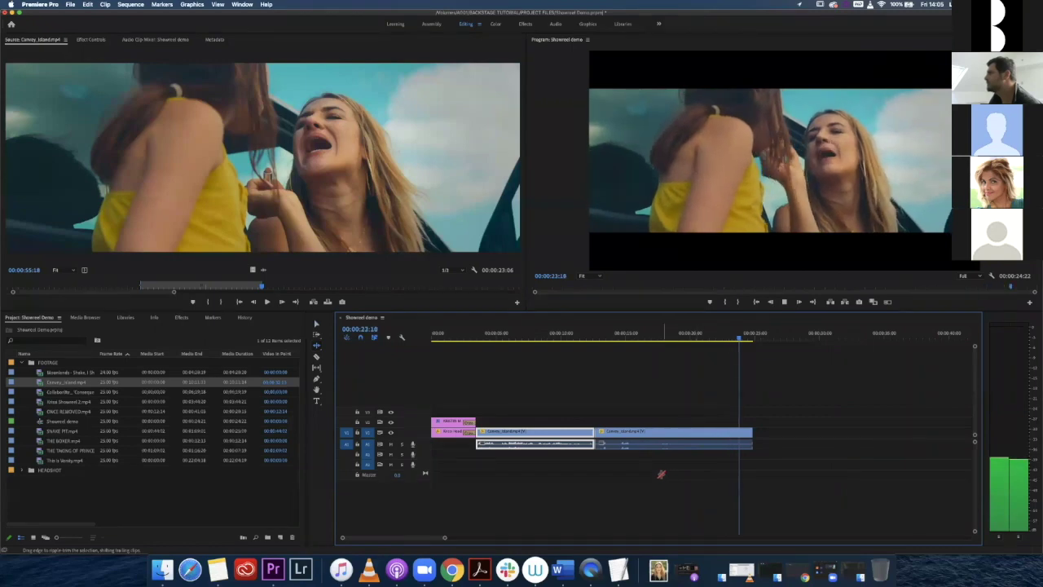
key(Home)
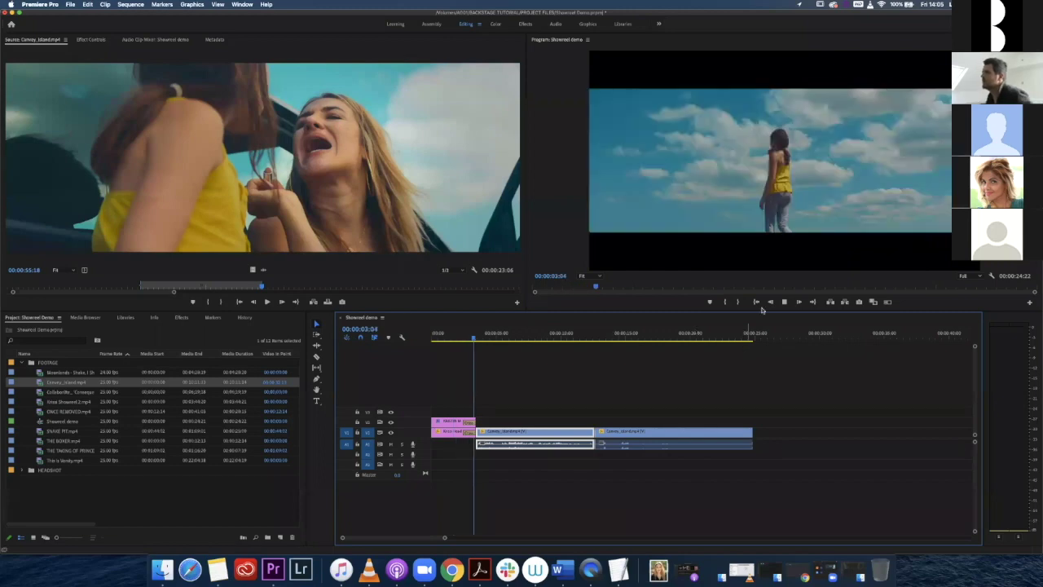
Play the final frames of the second Canvey Island part with its audio waveform enlarged to check where the clip ends.
click(747, 337)
drag(748, 340, 613, 334)
key(space)
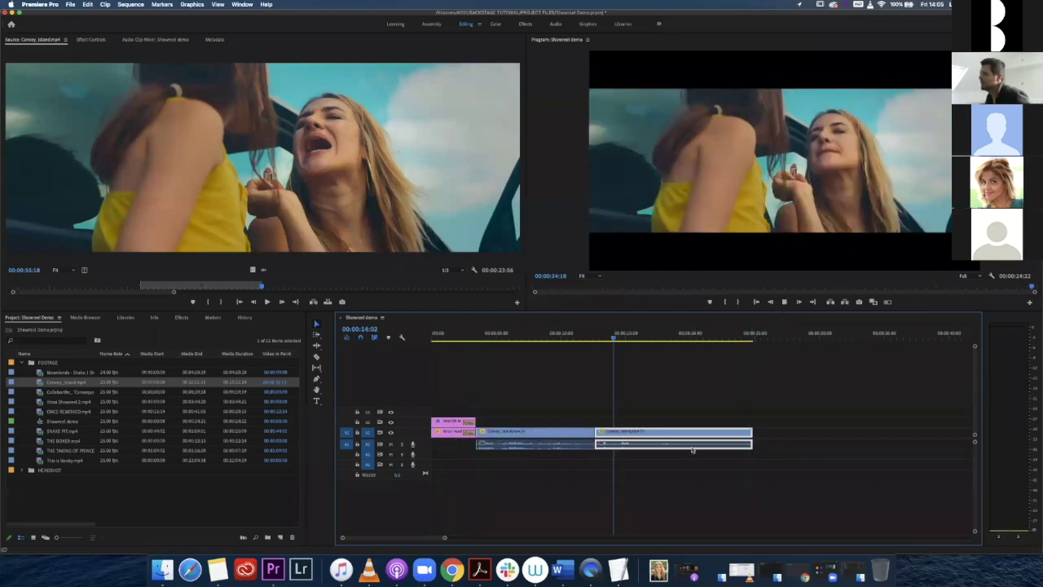
key(space)
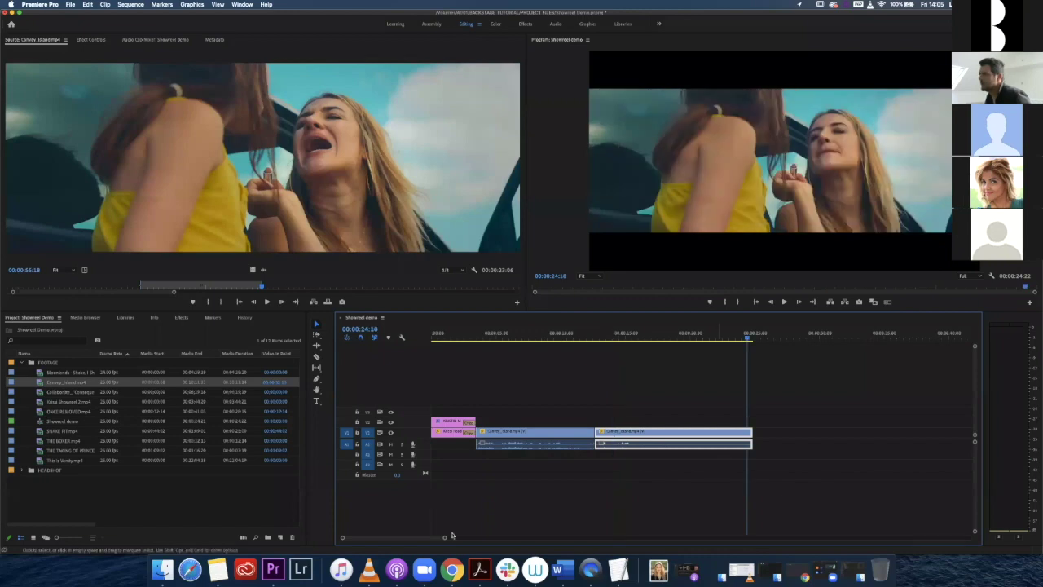
key(=)
key(=)
key(=)
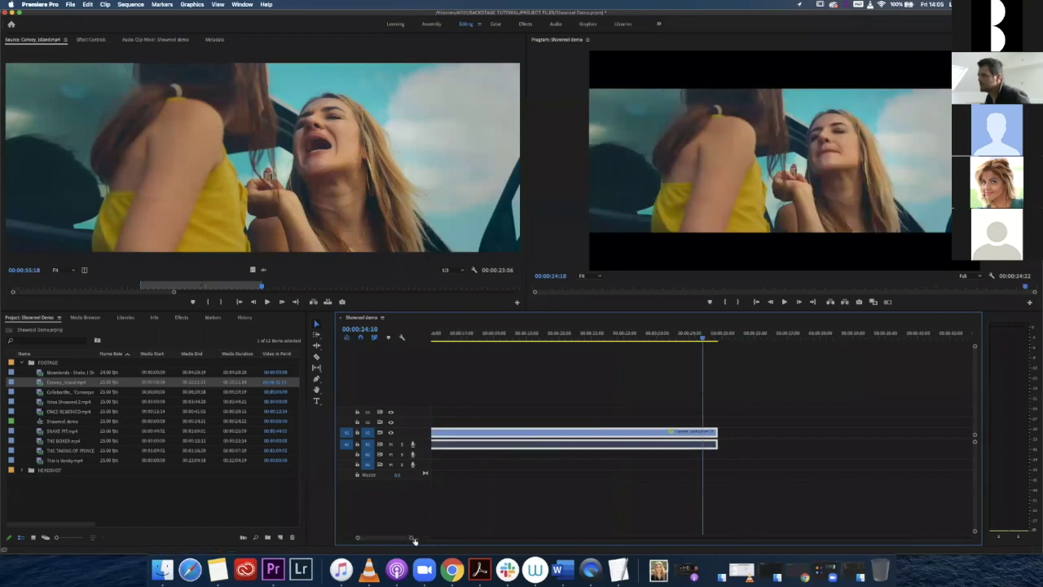
drag(417, 447, 418, 470)
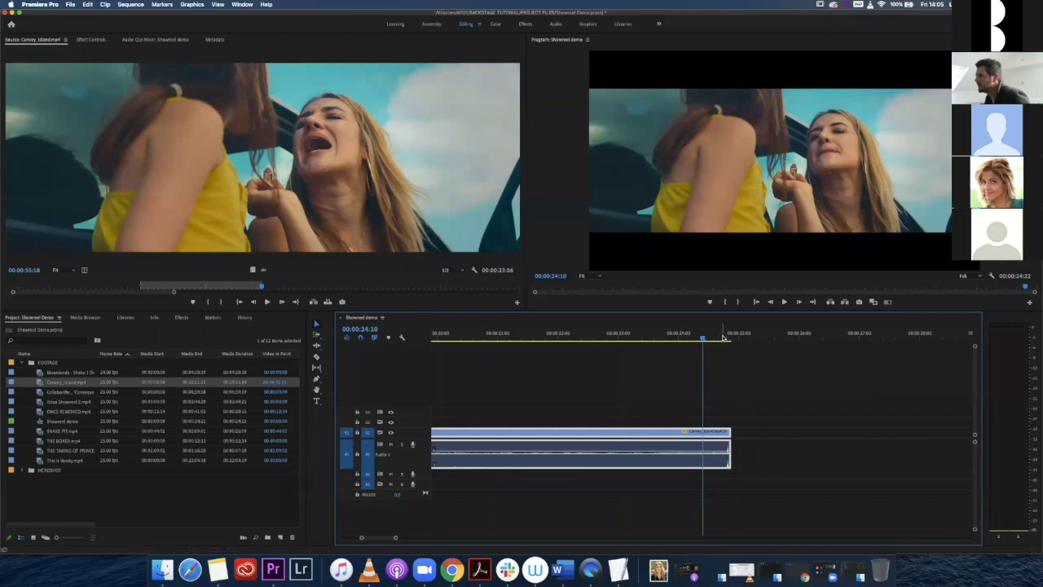
key(space)
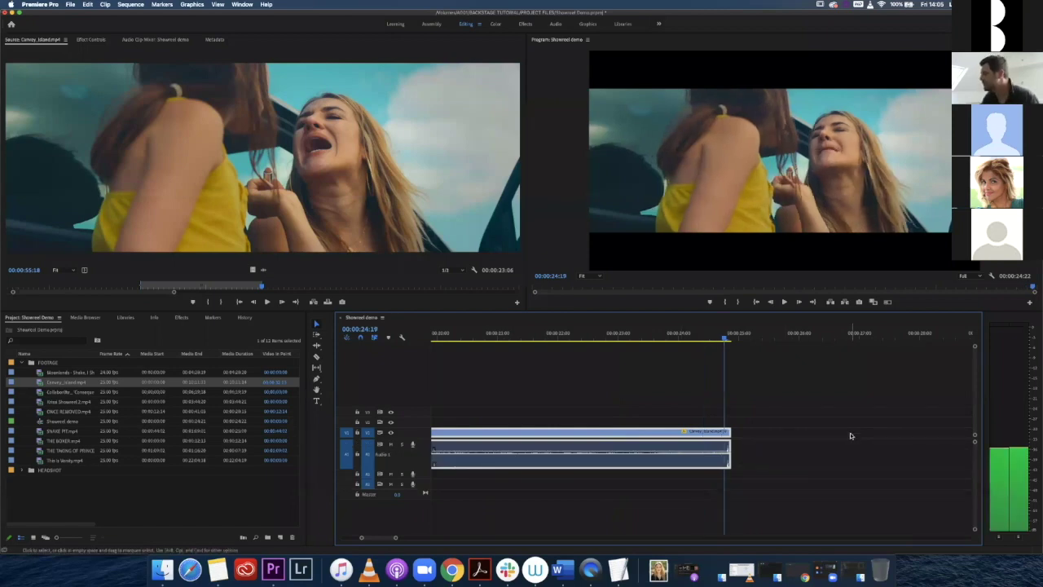
key(Left)
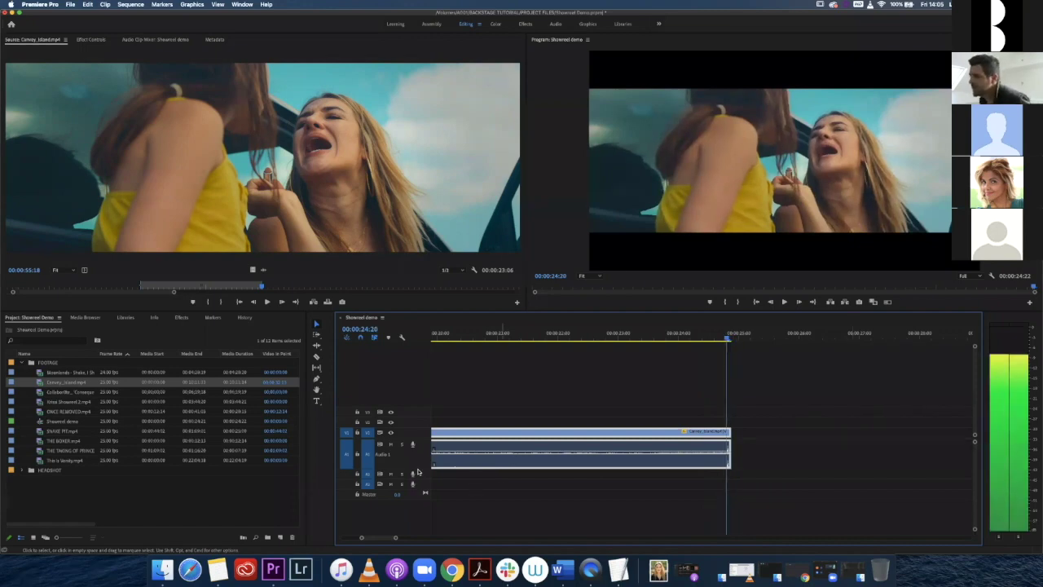
double_click(418, 458)
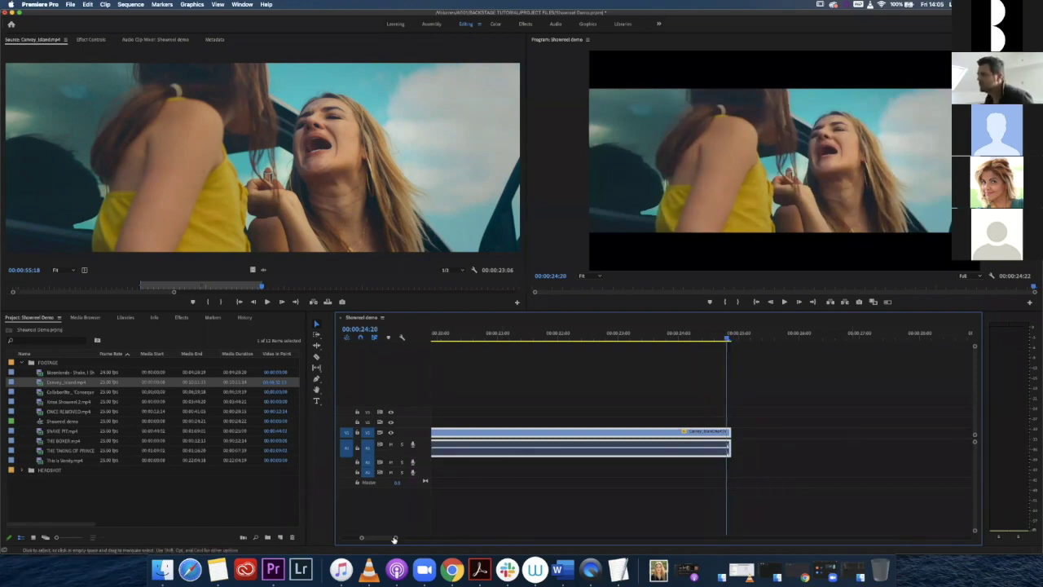
drag(396, 538, 453, 538)
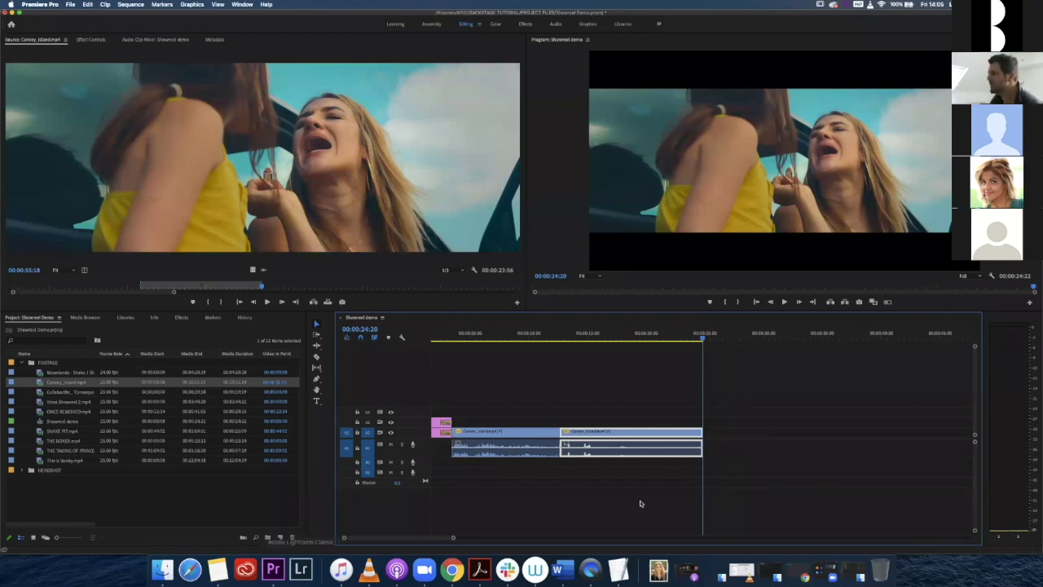
drag(453, 537, 510, 537)
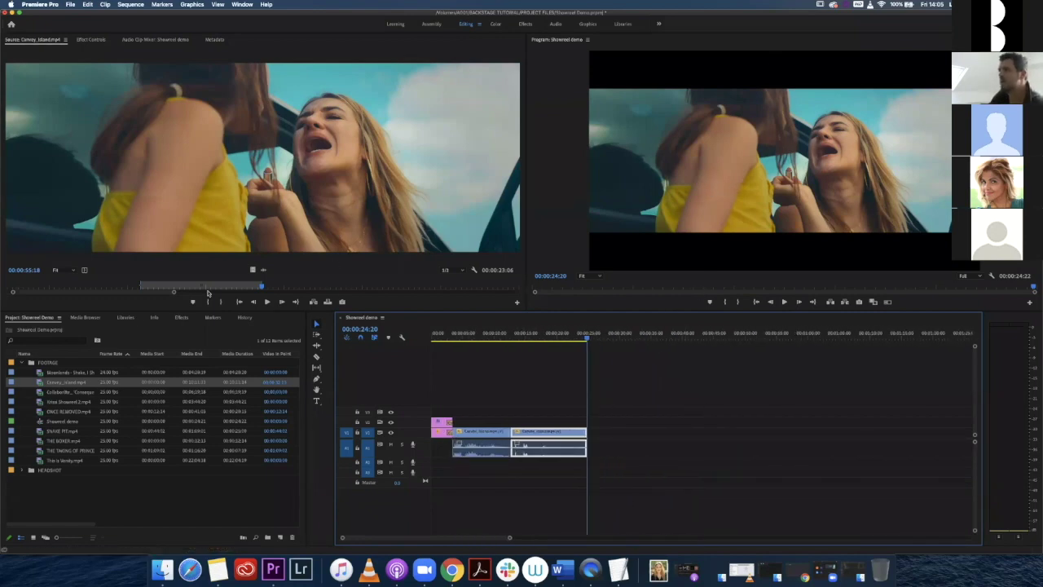
Find the caravan scene further on in the Canvey Island source footage and mark its start at 00:06:56:04.
click(175, 294)
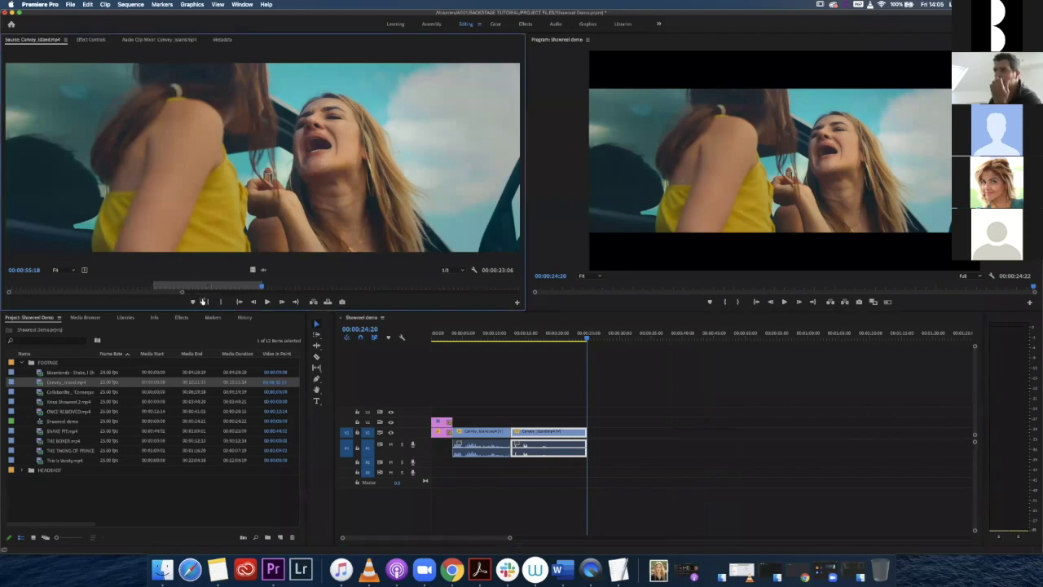
click(213, 302)
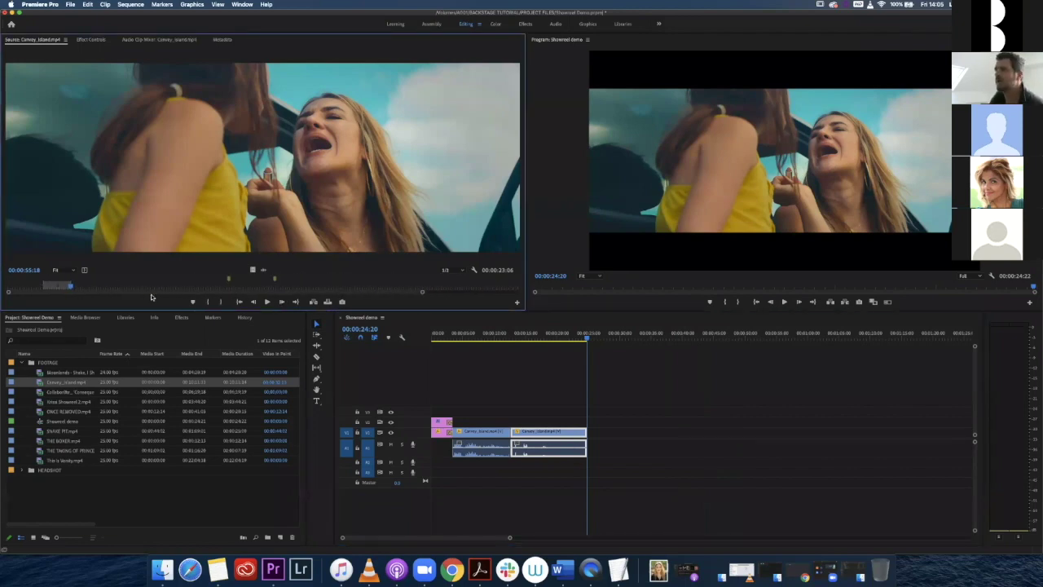
key(l)
key(l)
key(l)
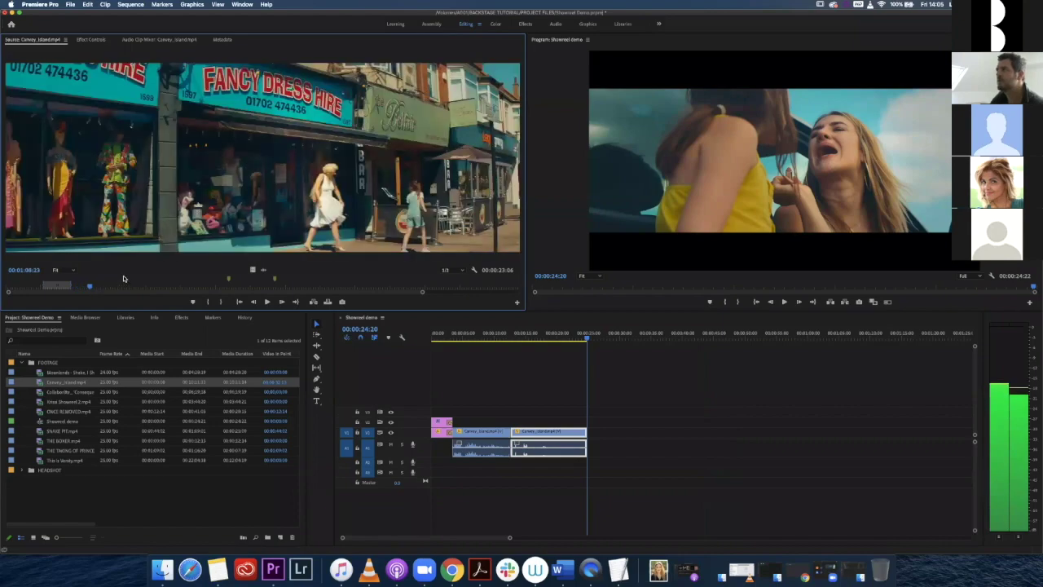
drag(156, 278, 363, 289)
key(j)
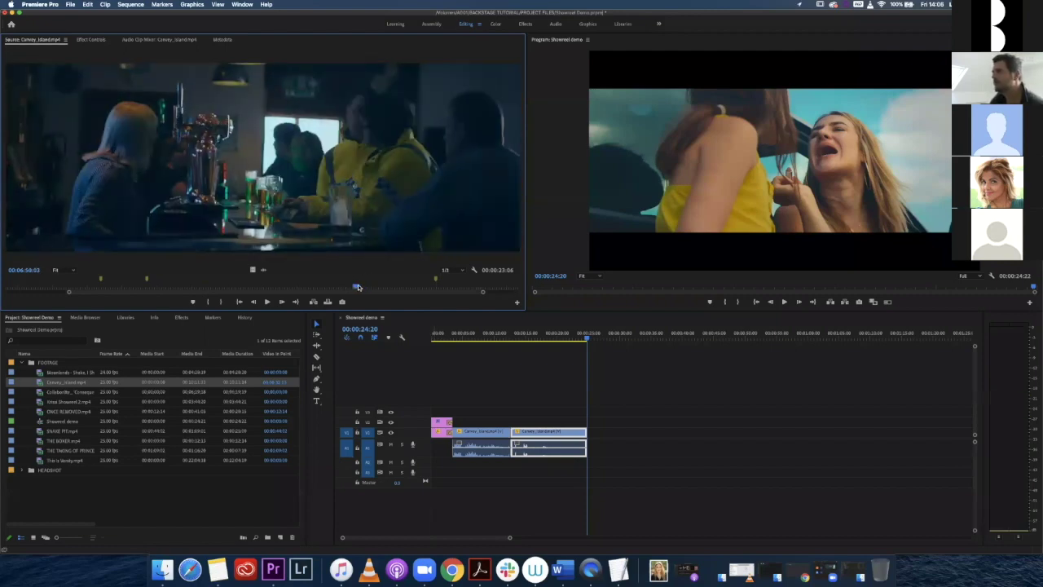
drag(361, 289, 362, 289)
key(l)
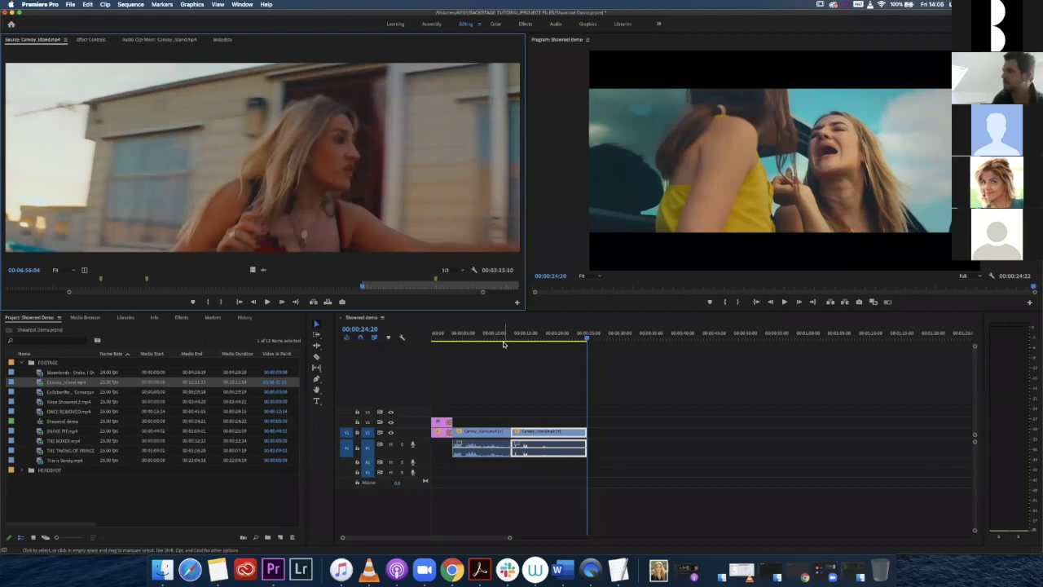
Mark the caravan scene's end at 00:07:23:02, on the man's close-up, and overwrite the section onto the timeline at 00:00:24:20.
key(space)
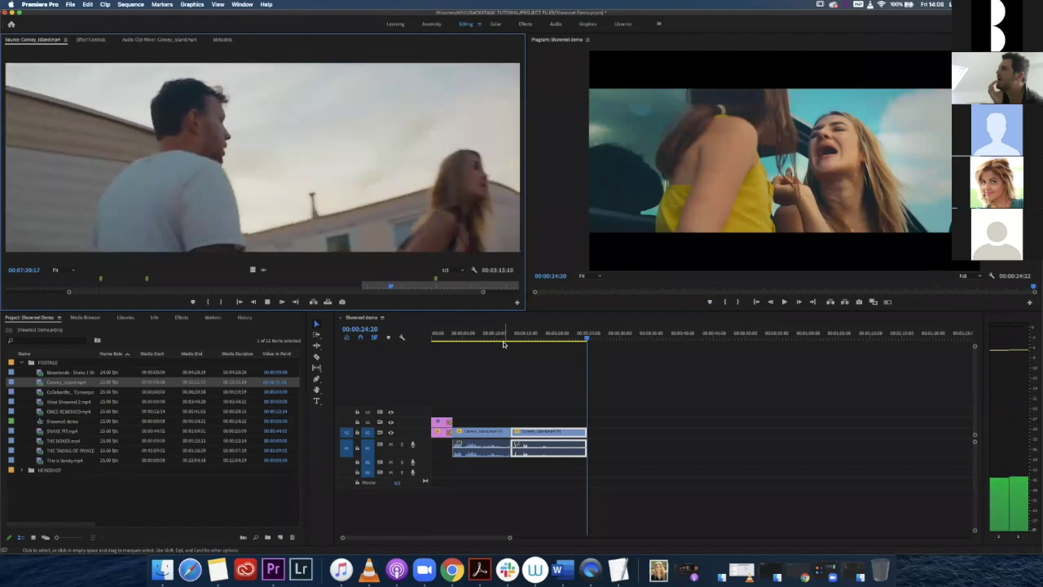
key(space)
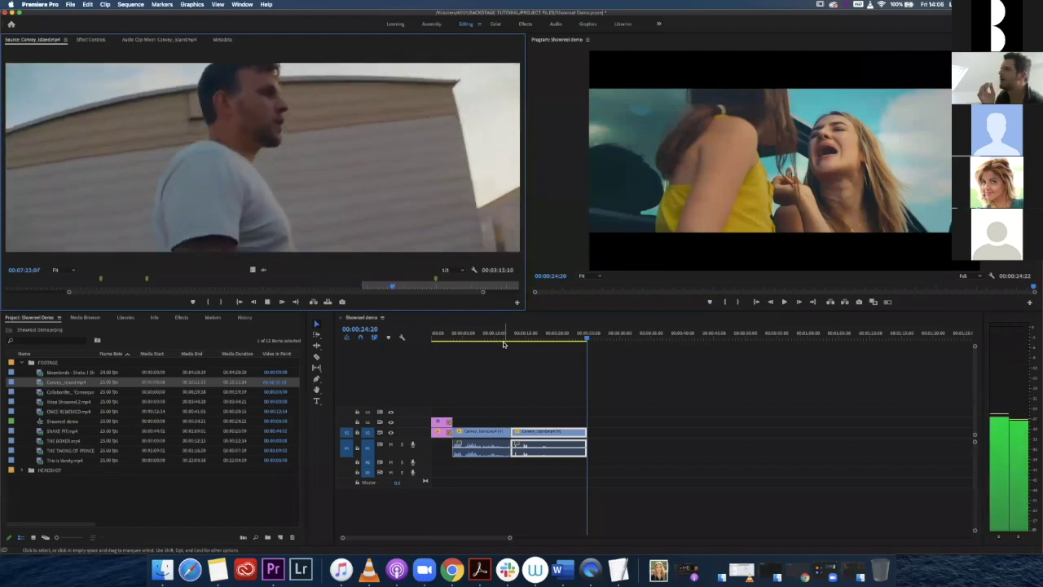
key(space)
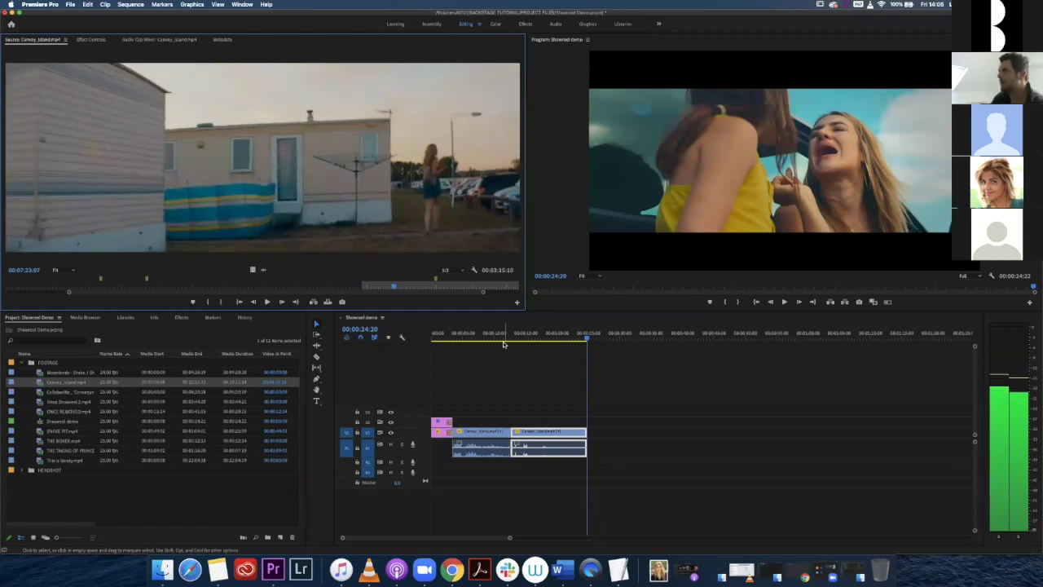
key(space)
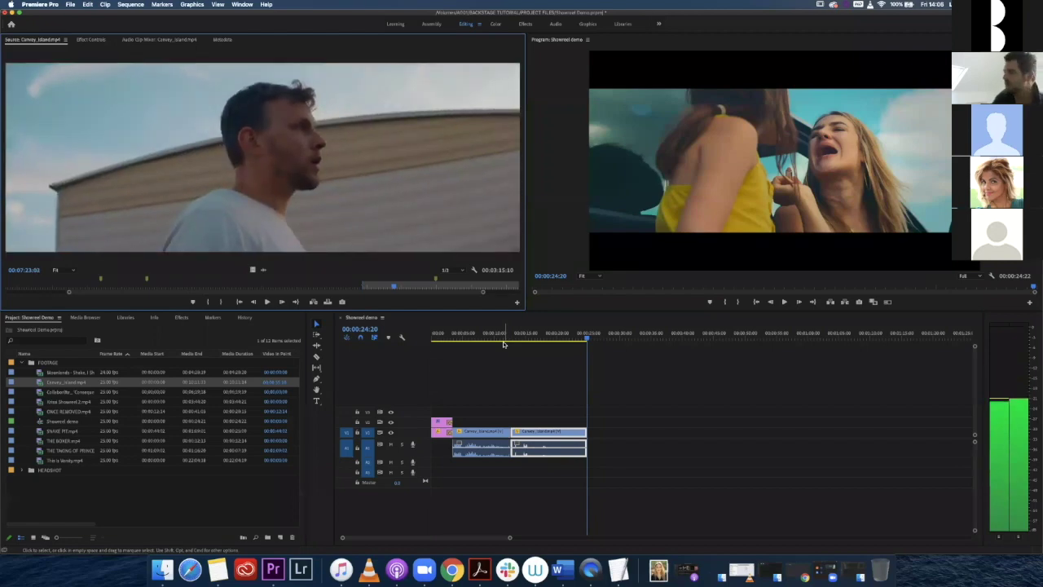
key(o)
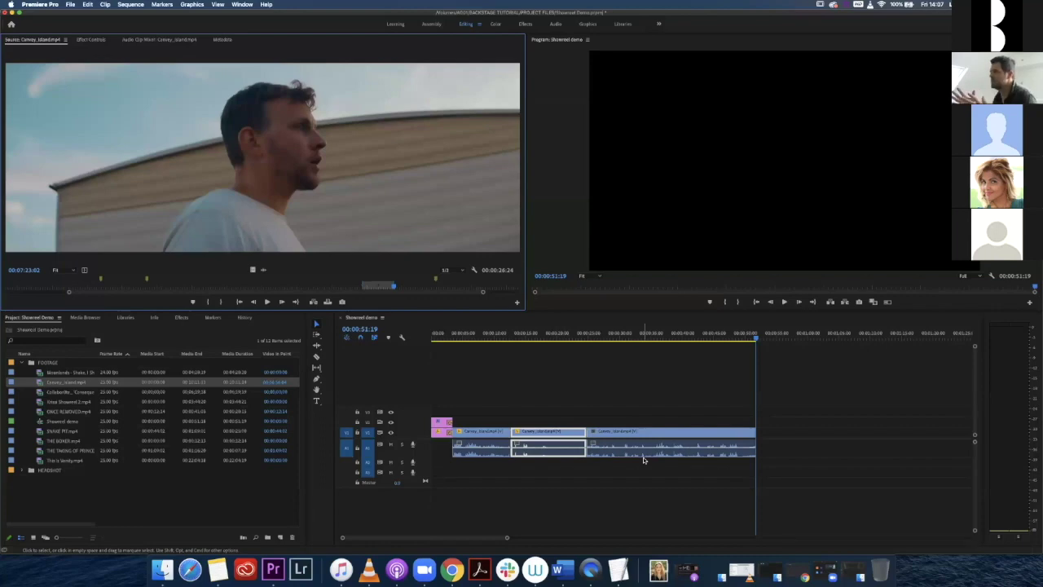
Set the newly added caravan clip to the sequence's frame size, with the playhead near the clip's start.
drag(601, 334, 588, 334)
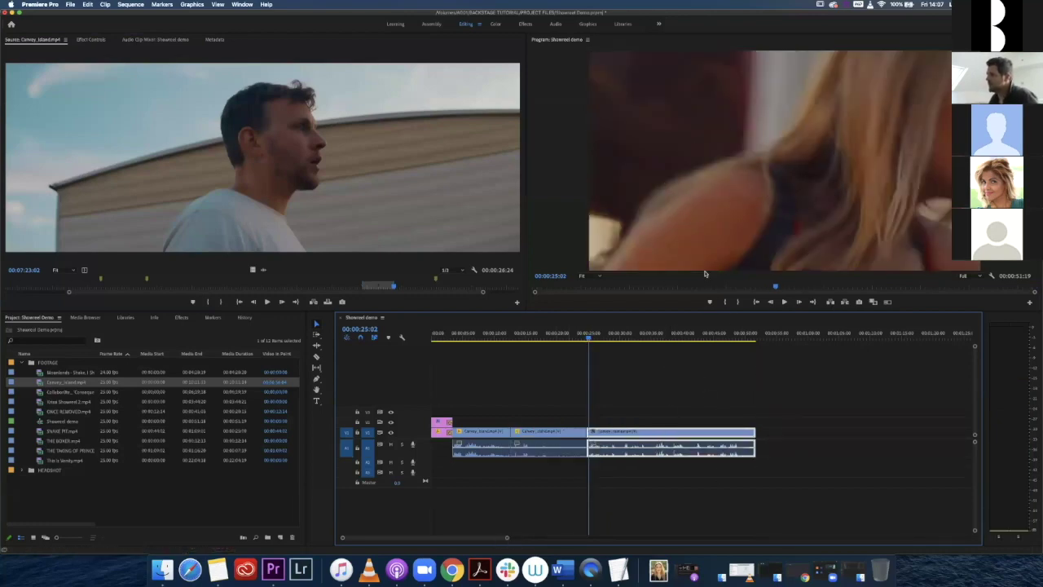
right_click(678, 434)
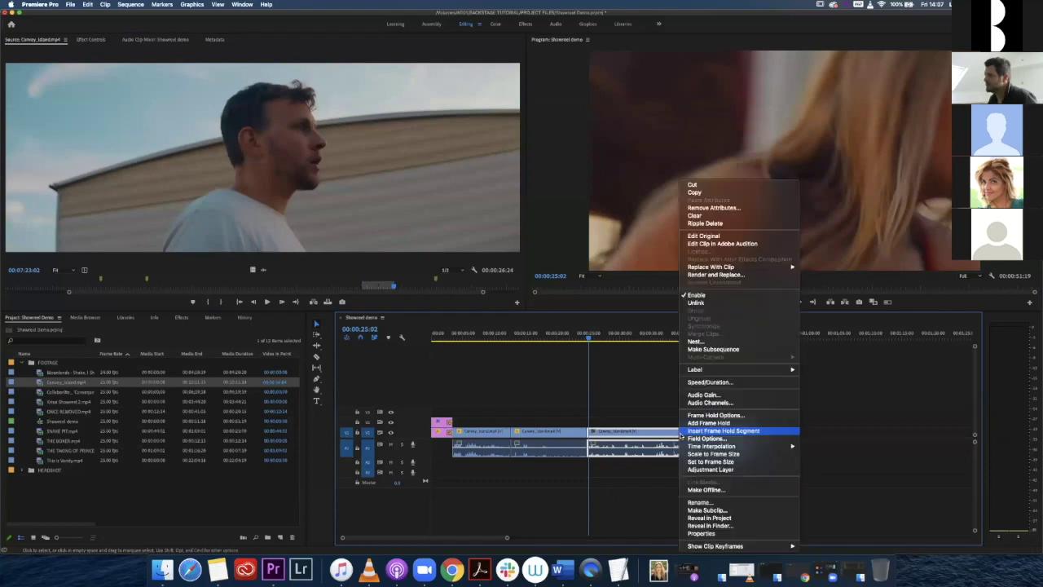
click(721, 462)
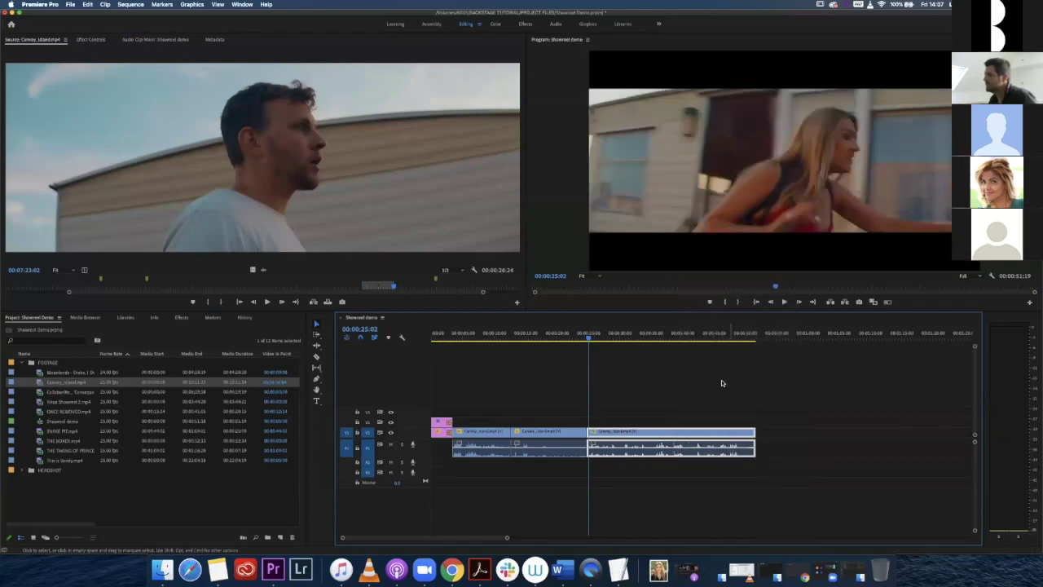
Play the caravan part in the sequence from near its start to examine the action and dialogue.
drag(495, 537, 503, 537)
key(space)
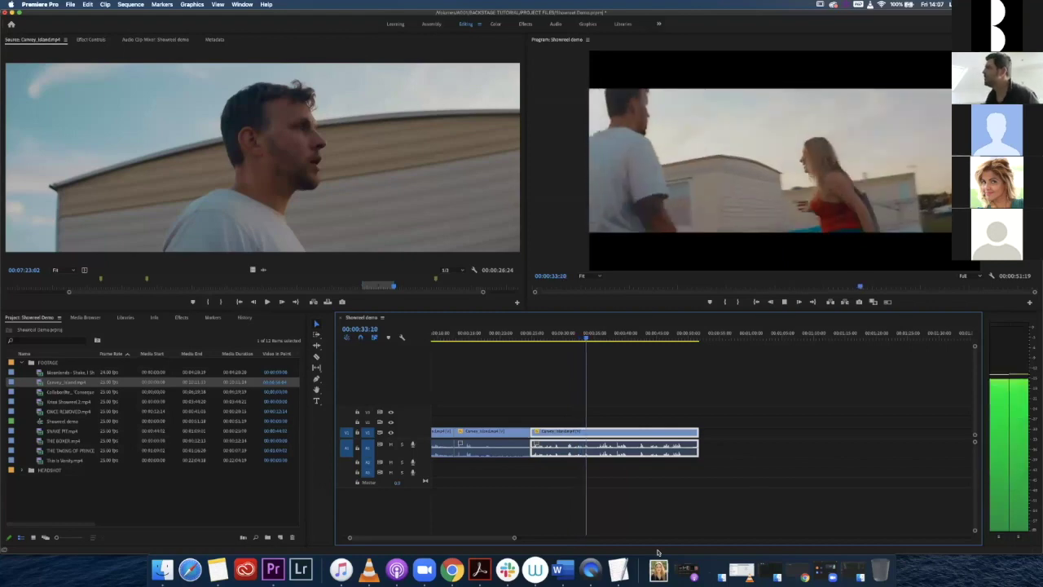
key(space)
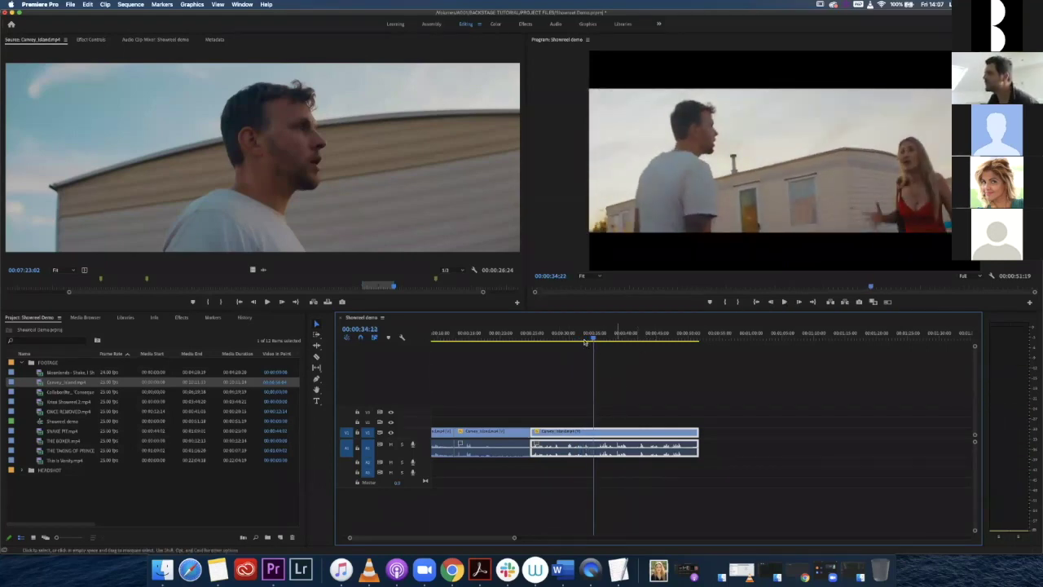
Play the sequence's last clip to find the edit point and cut the clip with the Razor tool at 00:00:33:12.
click(579, 335)
key(space)
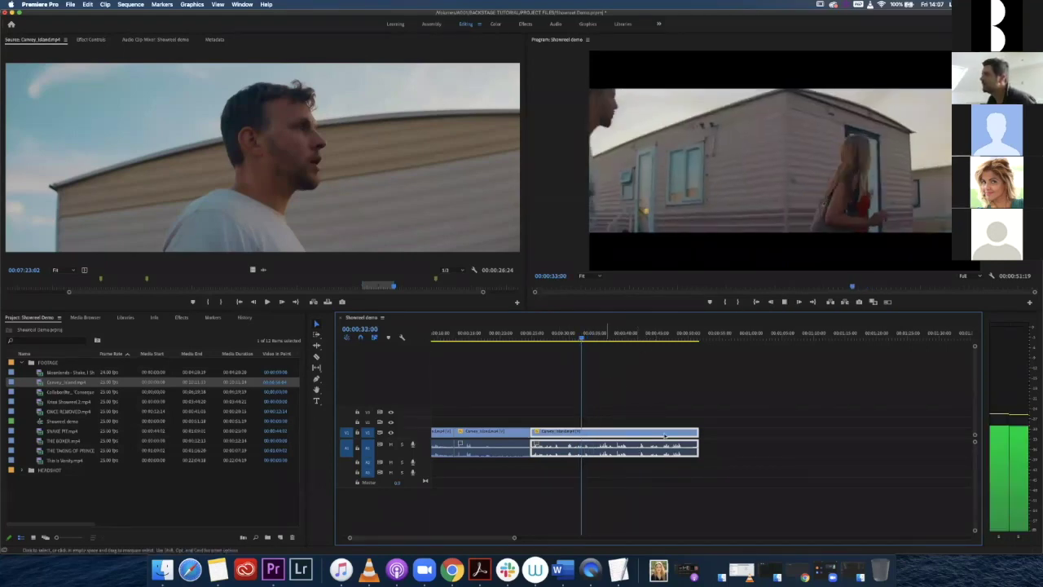
key(space)
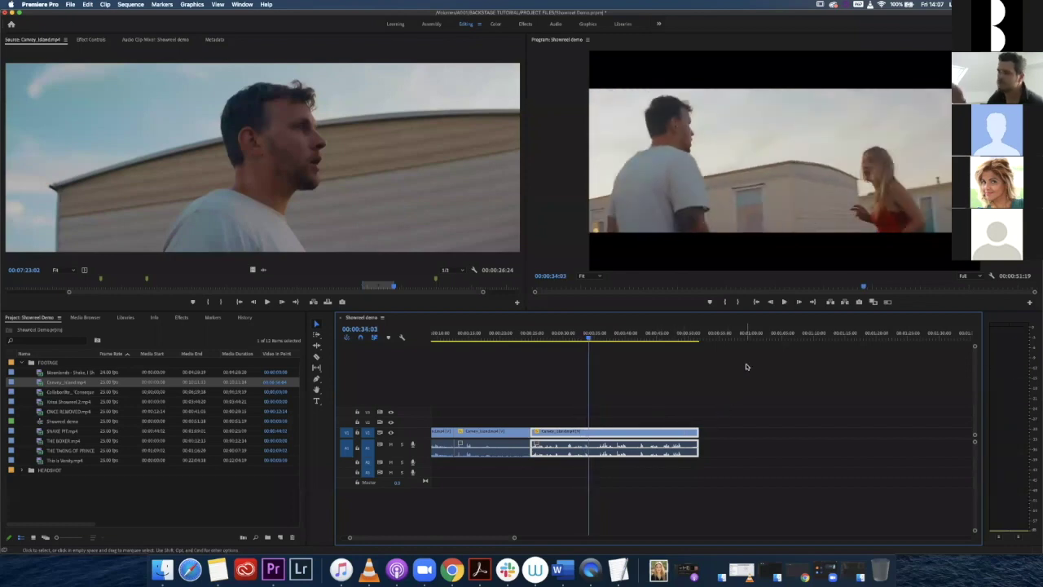
key(j)
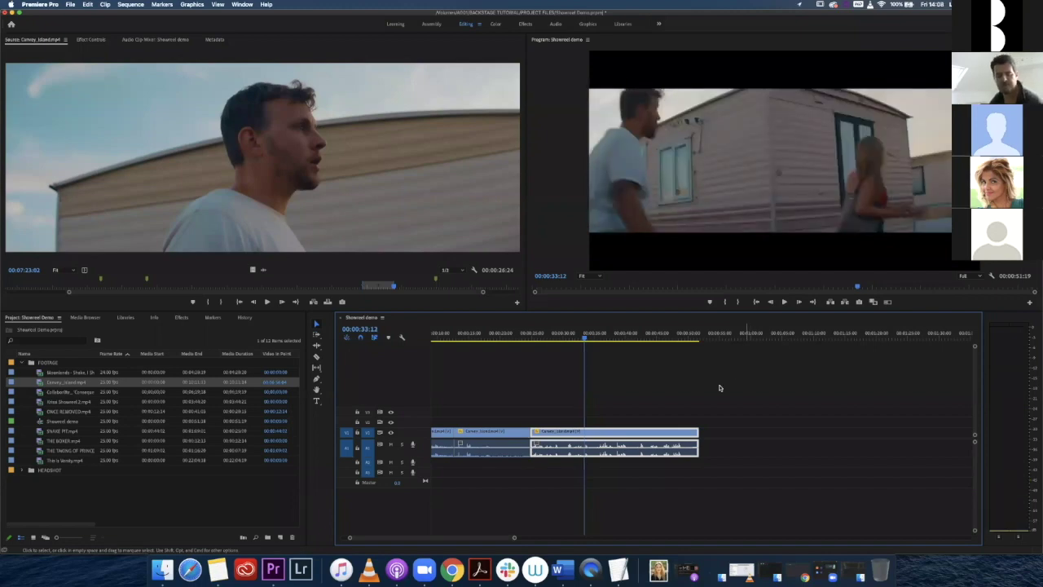
click(585, 432)
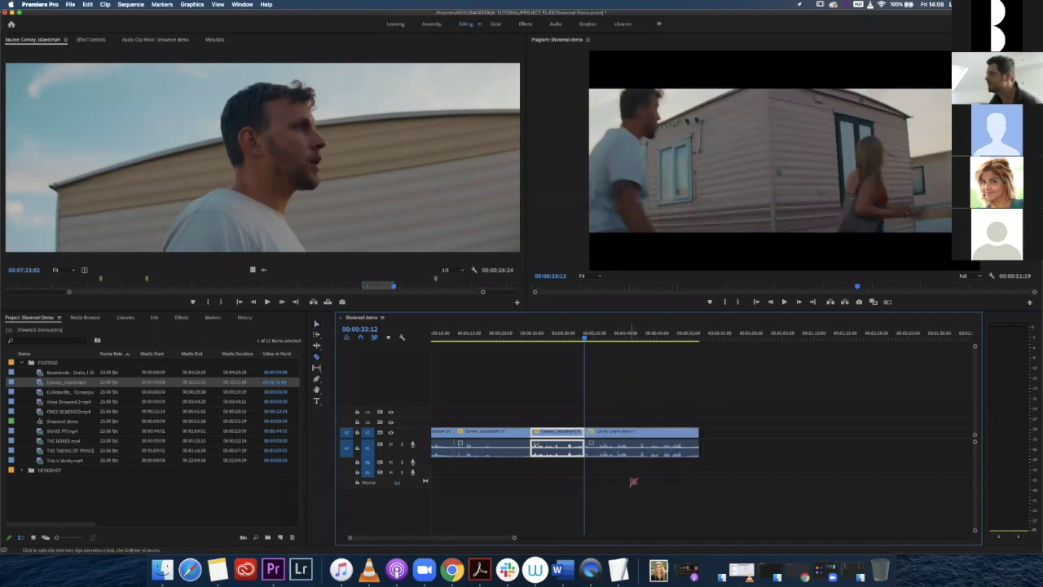
Play on to the shot change and cut the last clip at 00:00:42:07, where the woman walks away.
key(space)
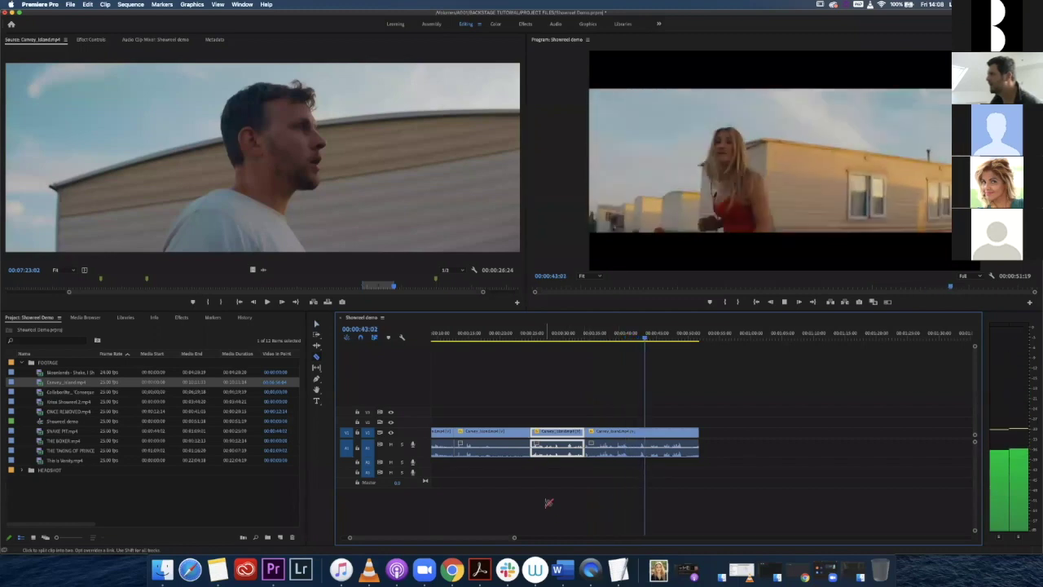
key(space)
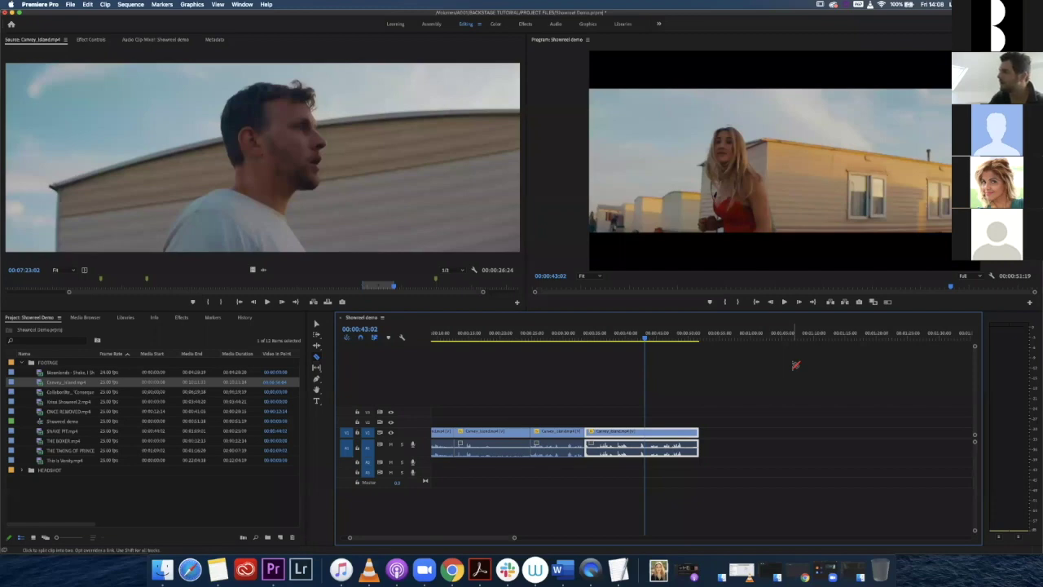
key(j)
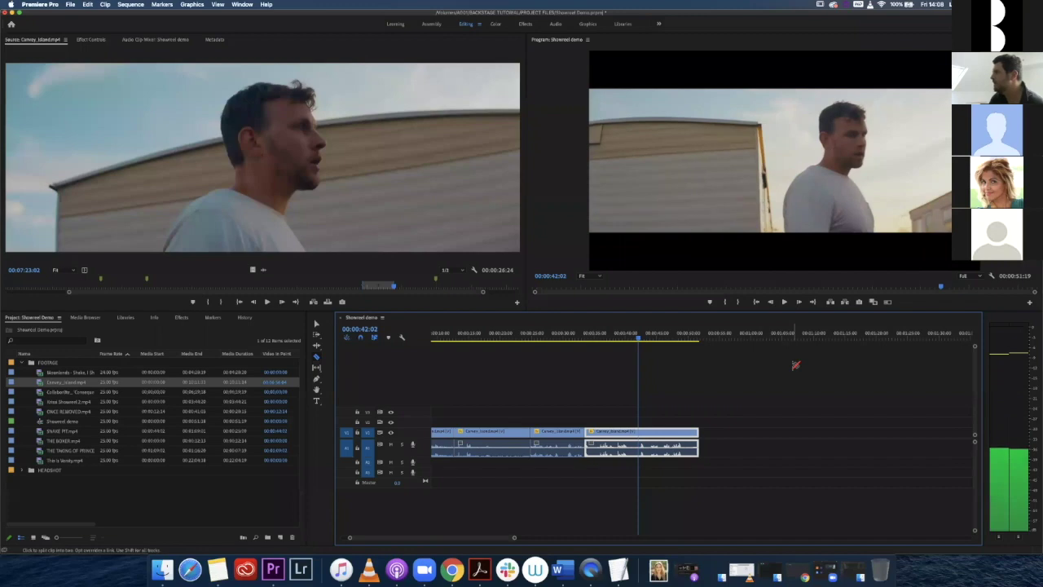
key(l)
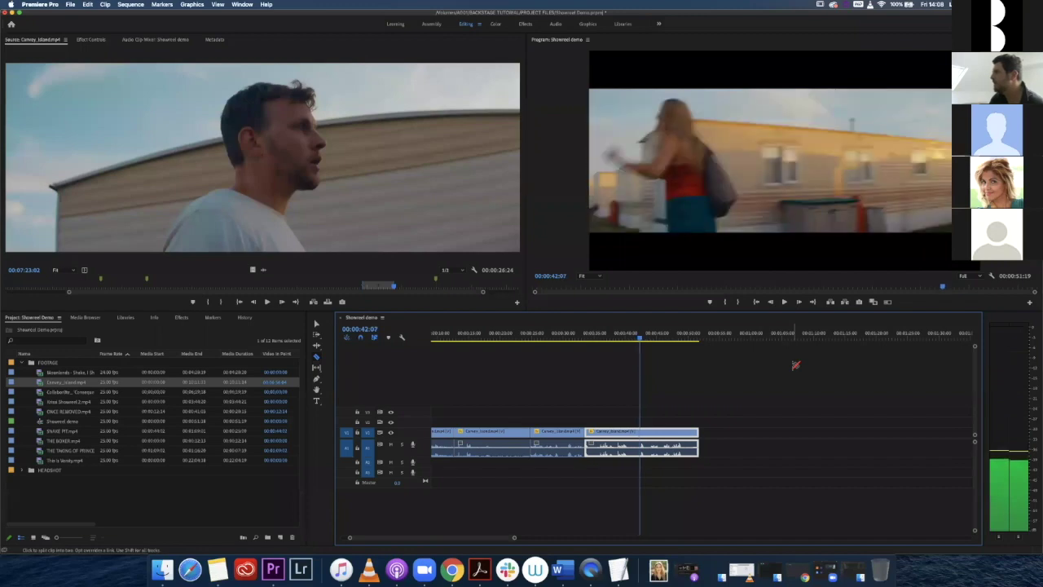
key(j)
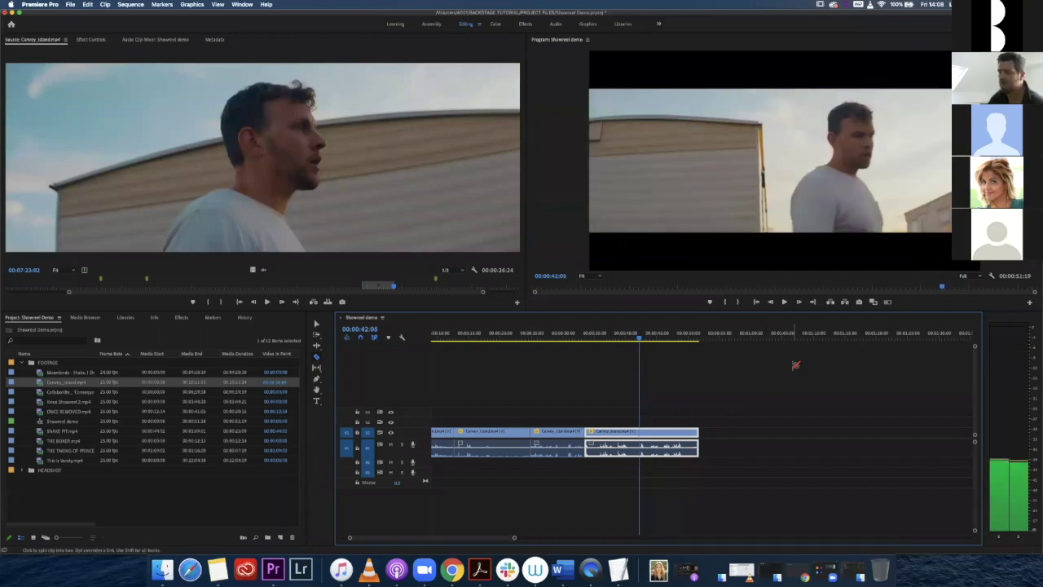
key(l)
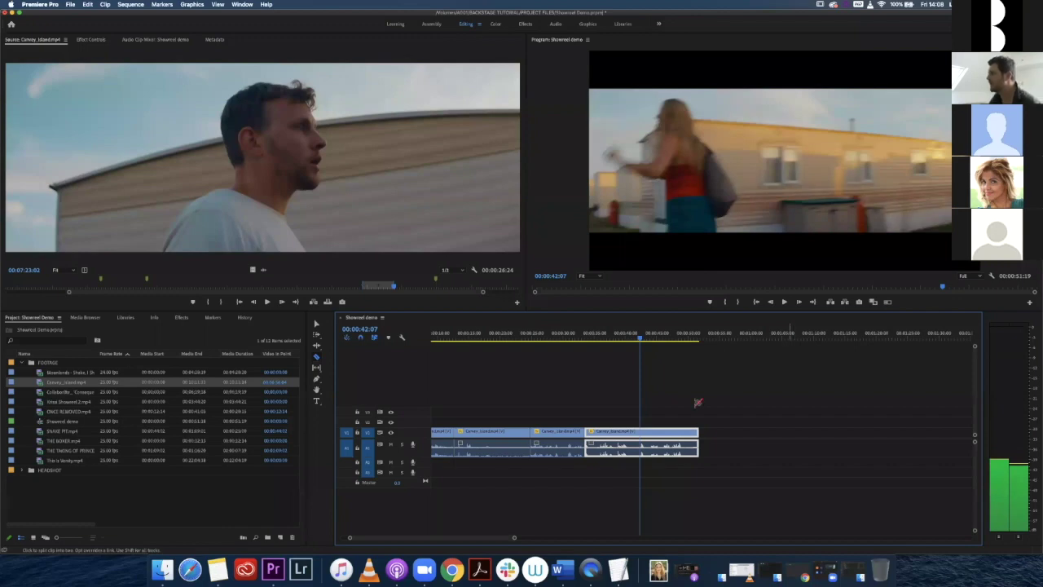
click(643, 435)
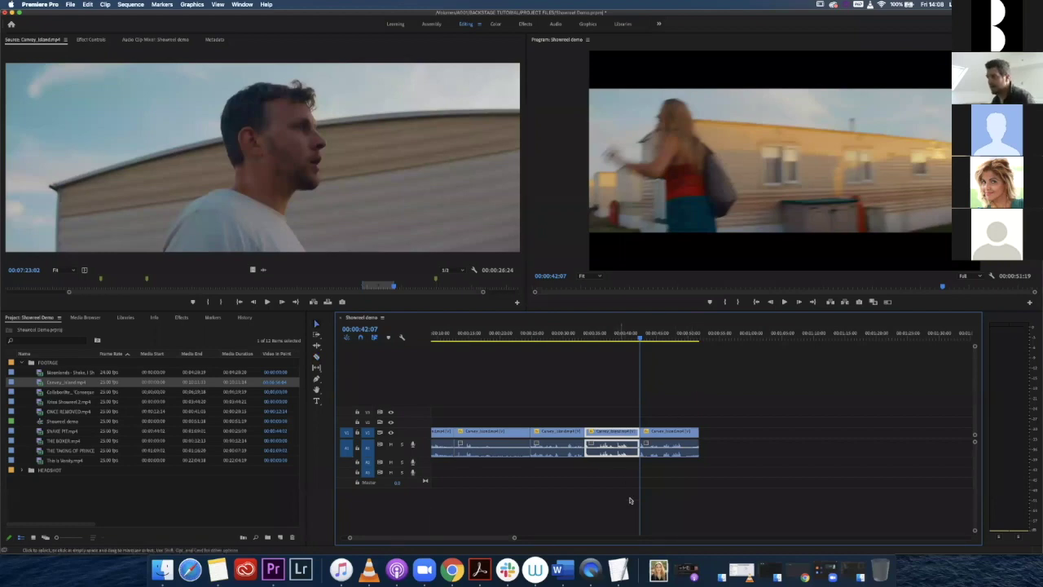
Delete the segment between the cuts at 00:00:33:12 and 00:00:42:07 and close the gap it leaves.
key(Delete)
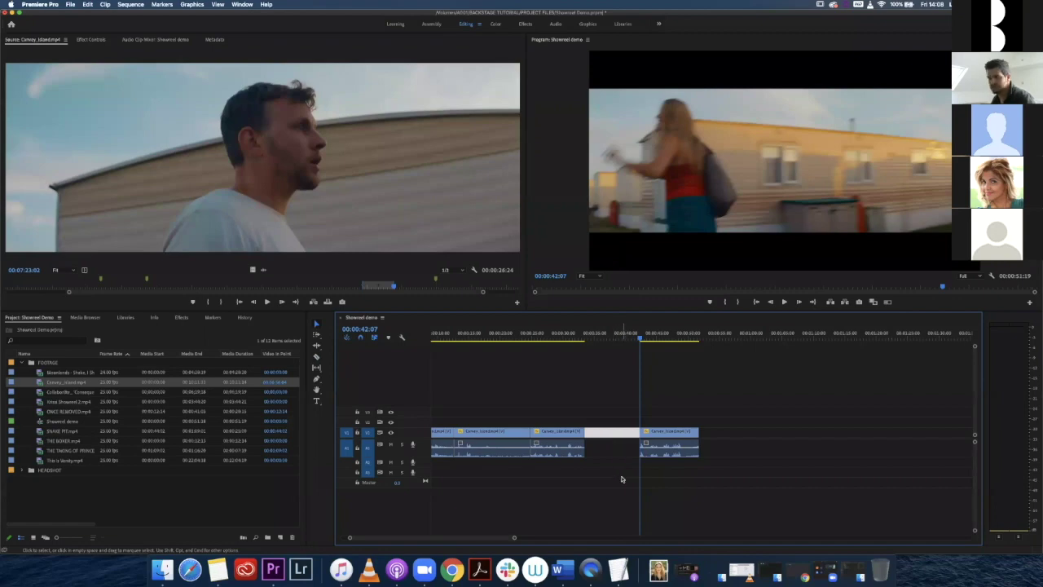
key(Delete)
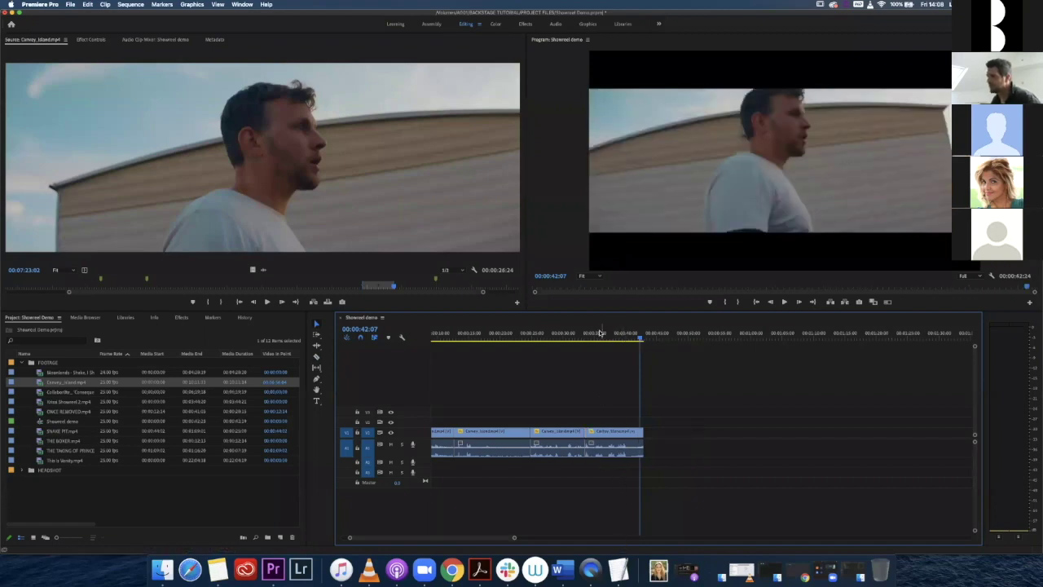
Play through the new join and trim the end of the last clip back to 00:00:42:00.
click(575, 334)
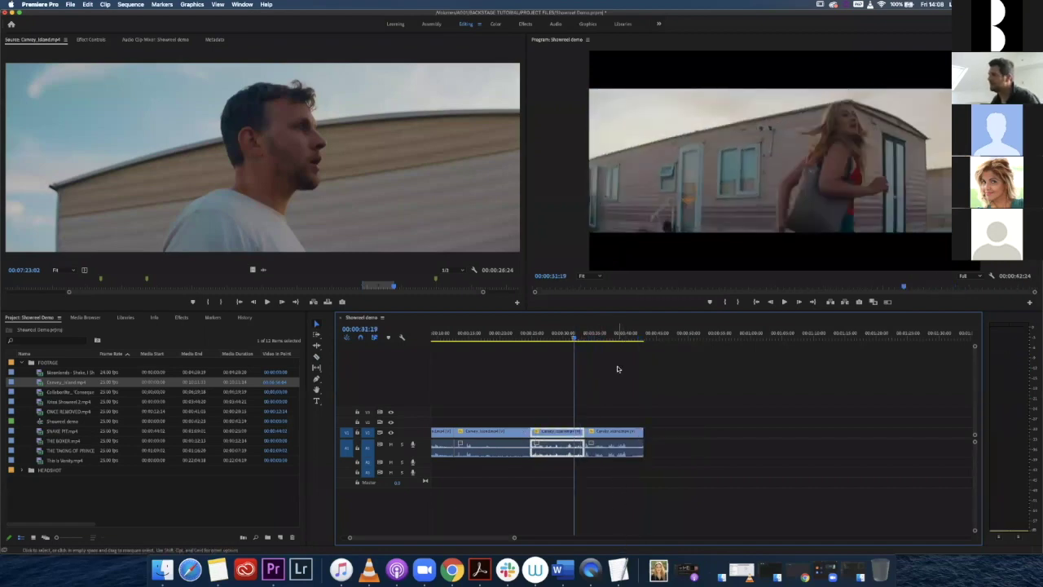
key(space)
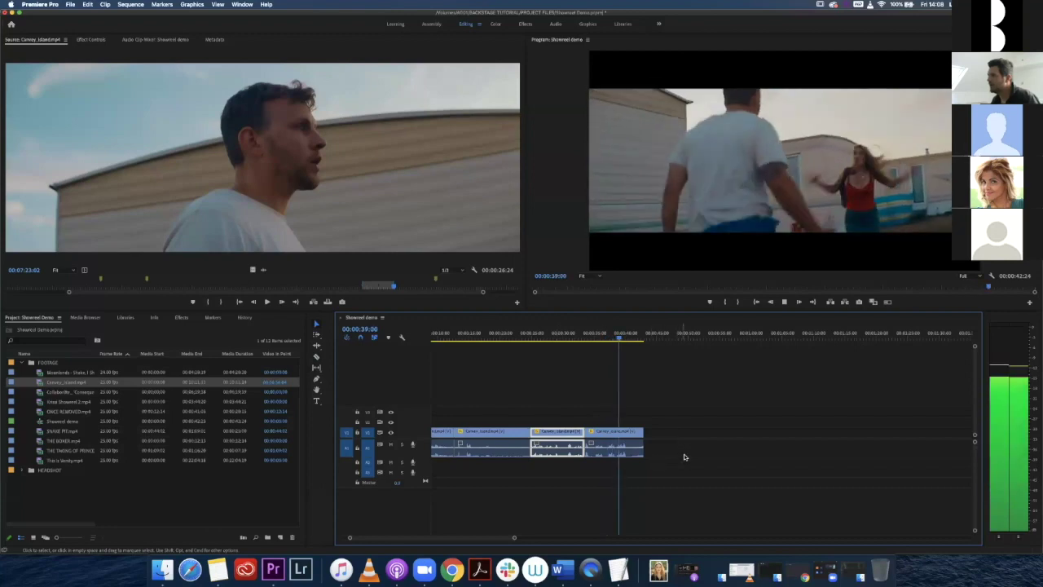
key(space)
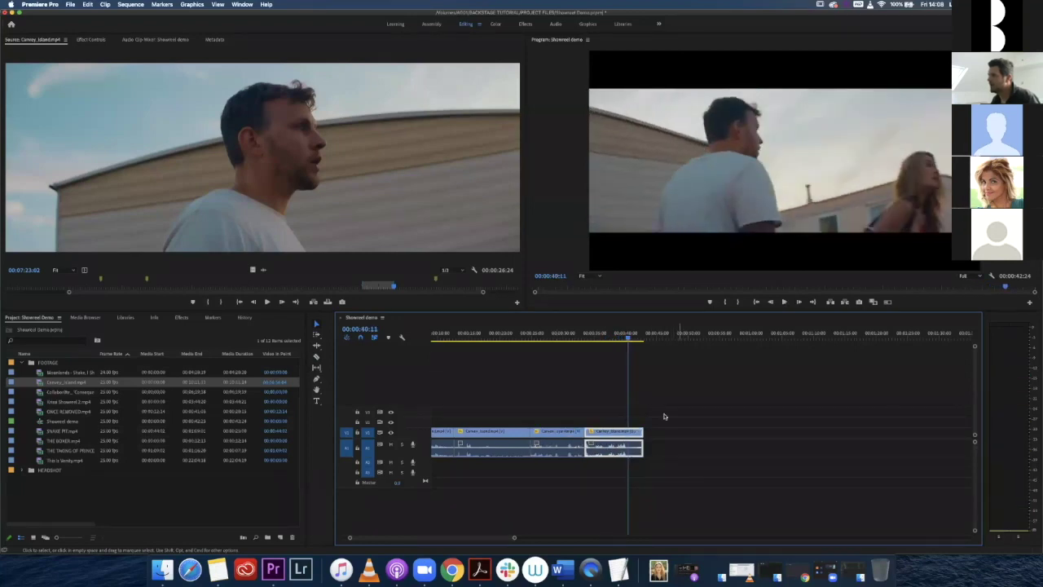
key(space)
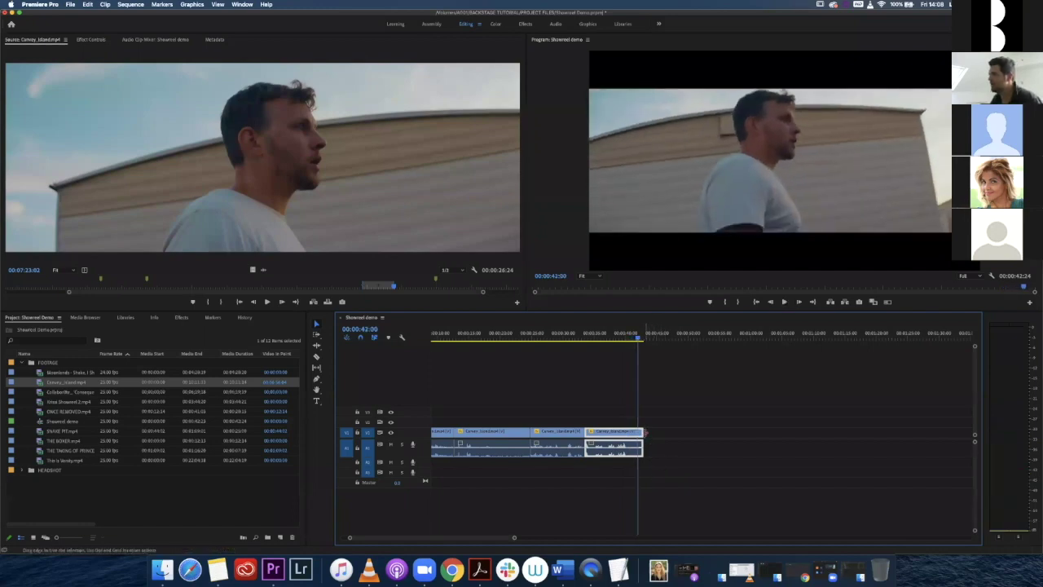
drag(643, 432, 637, 432)
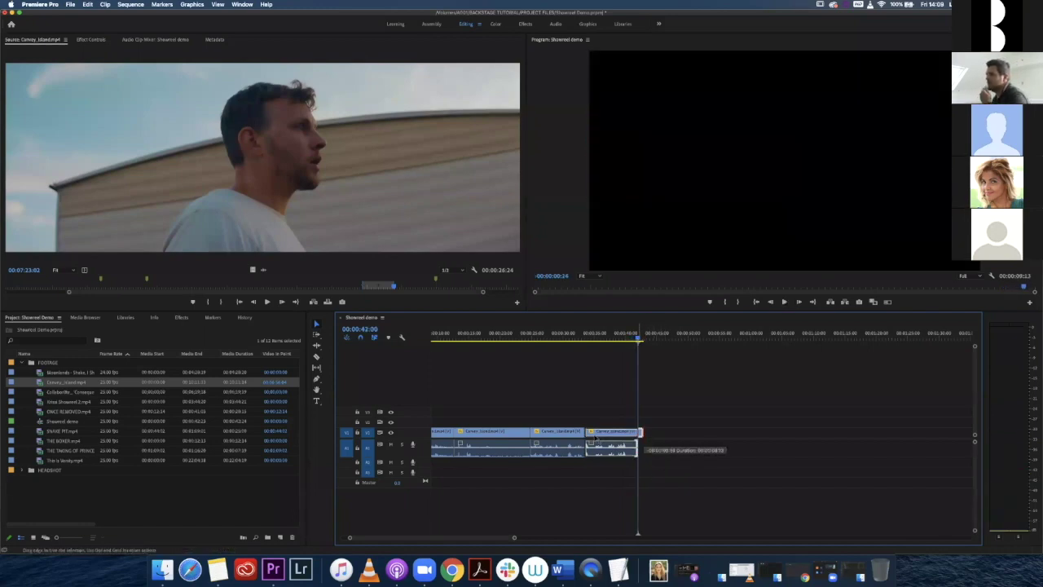
Review the source footage of Canvey_Island.mp4 just after the marked range for the next shot.
click(398, 288)
key(space)
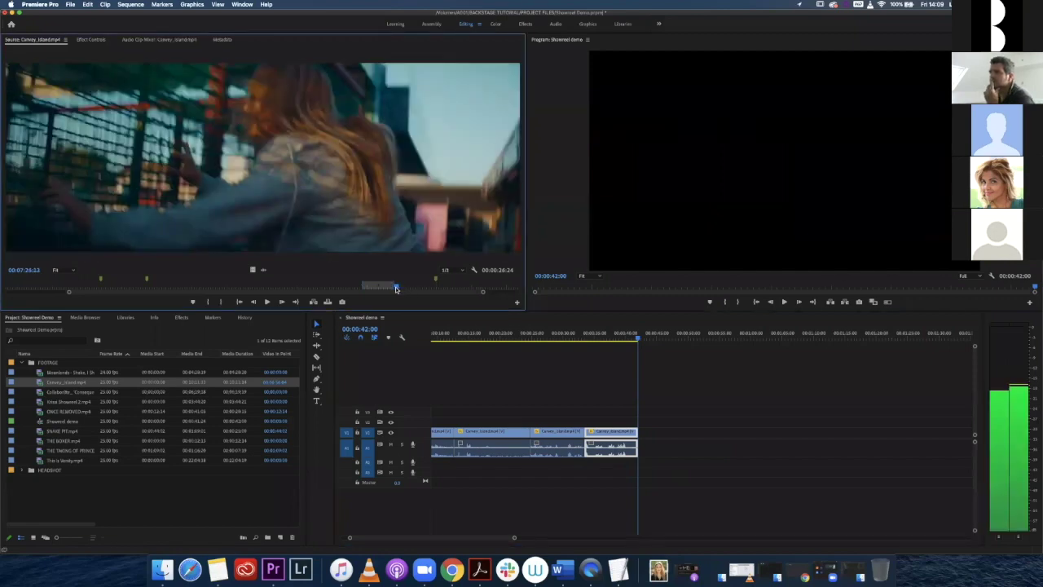
drag(399, 288, 405, 287)
click(398, 288)
click(398, 287)
key(space)
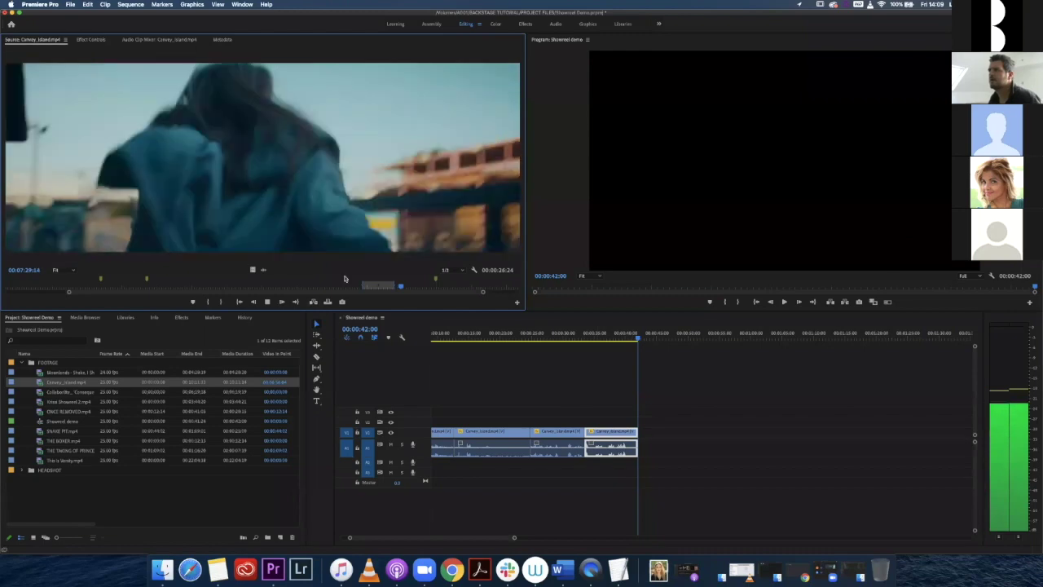
key(space)
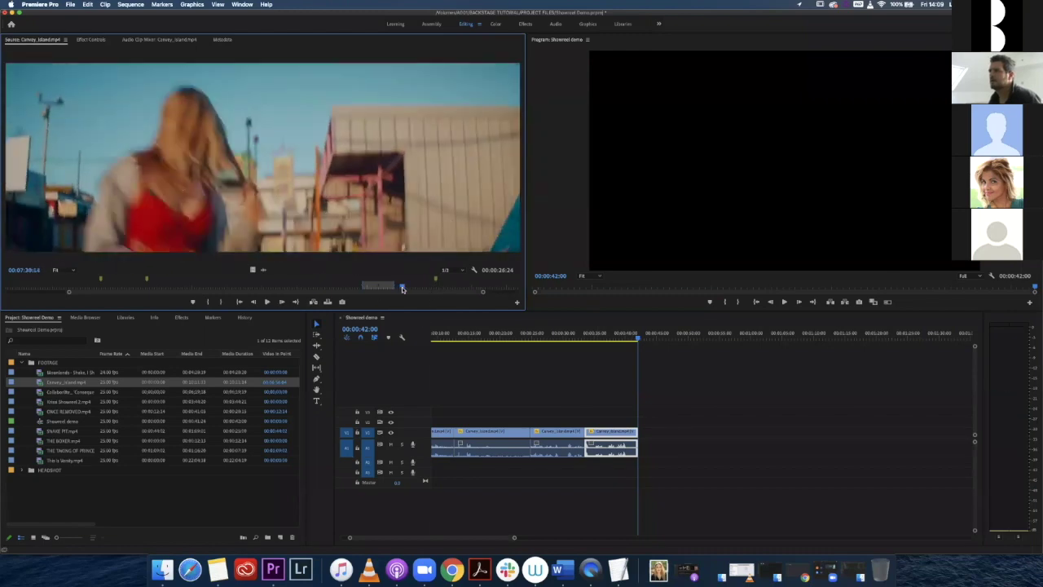
Find the start of the next shot in Canvey_Island.mp4 and mark an In point at 00:07:29:23.
click(396, 288)
key(space)
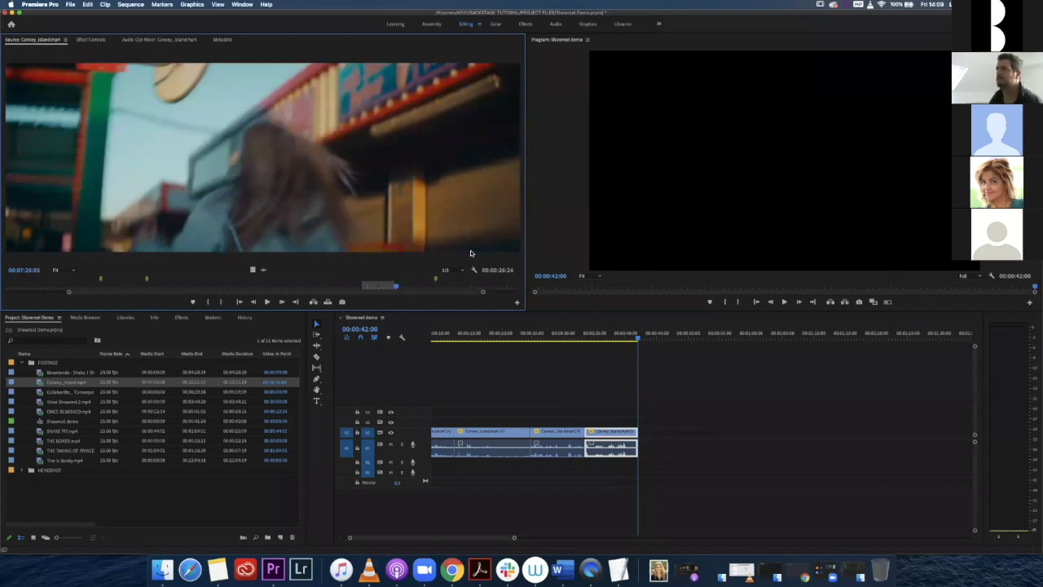
key(space)
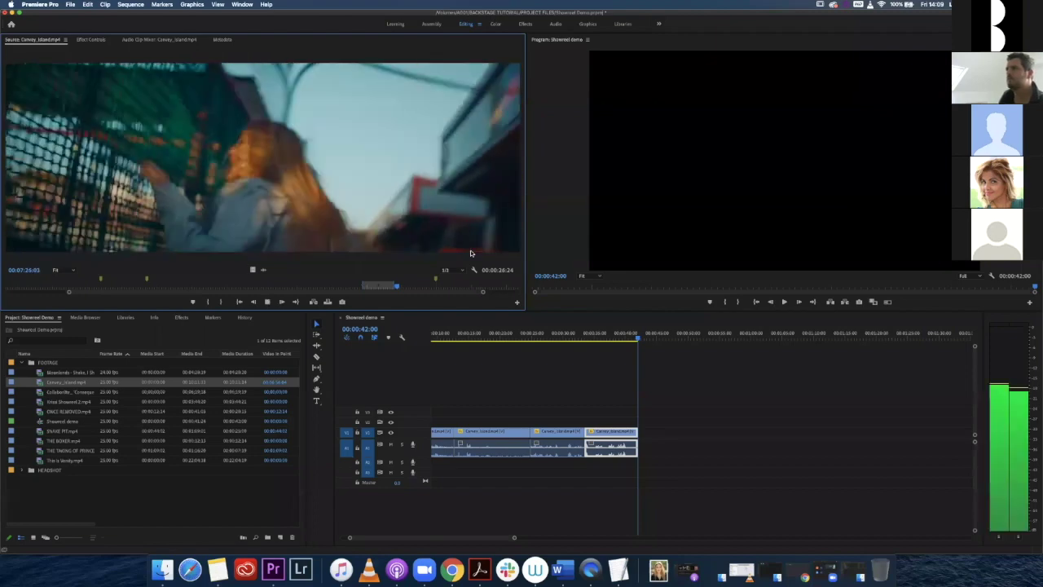
key(space)
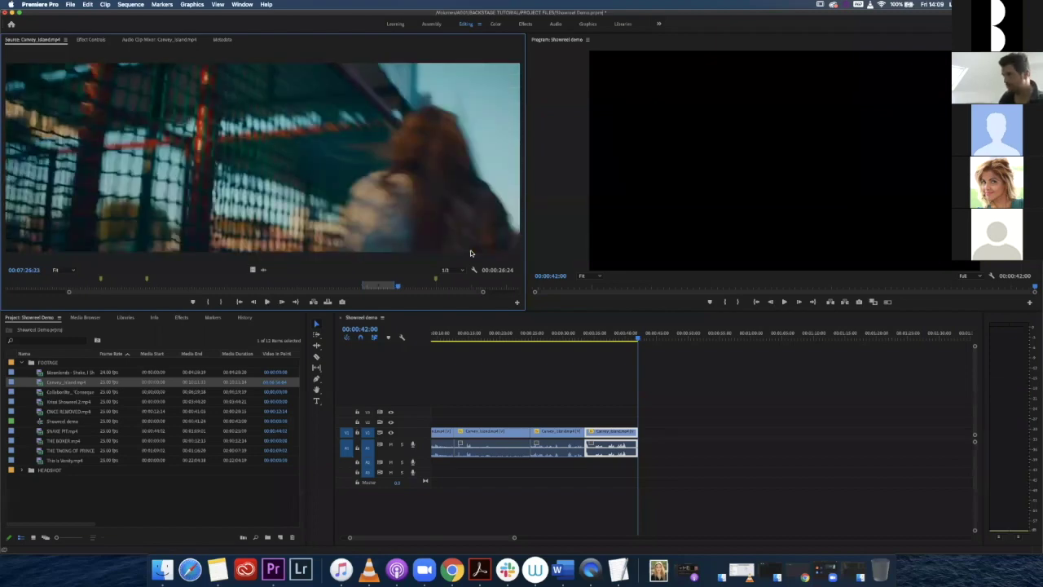
key(space)
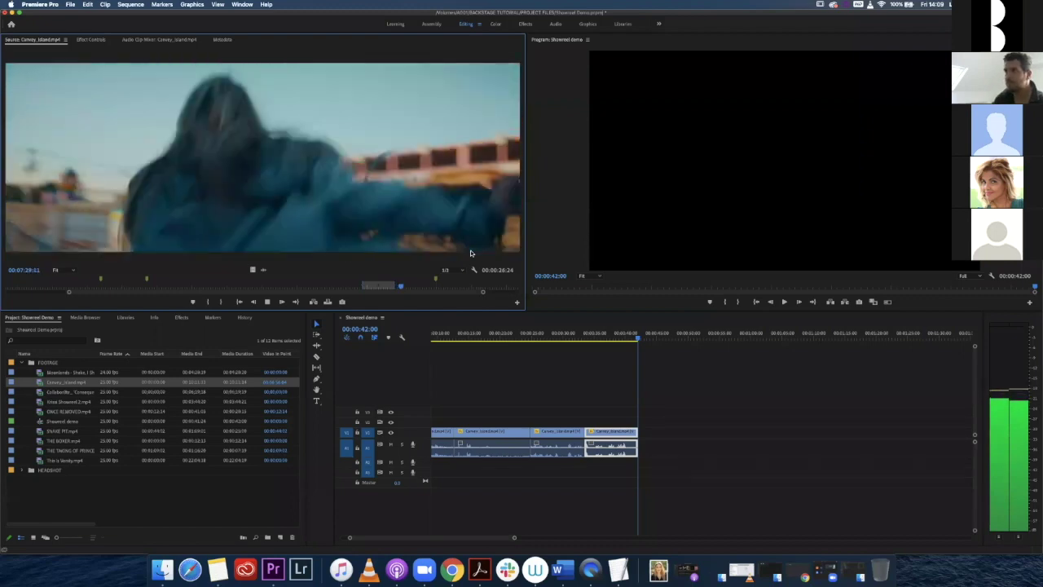
key(space)
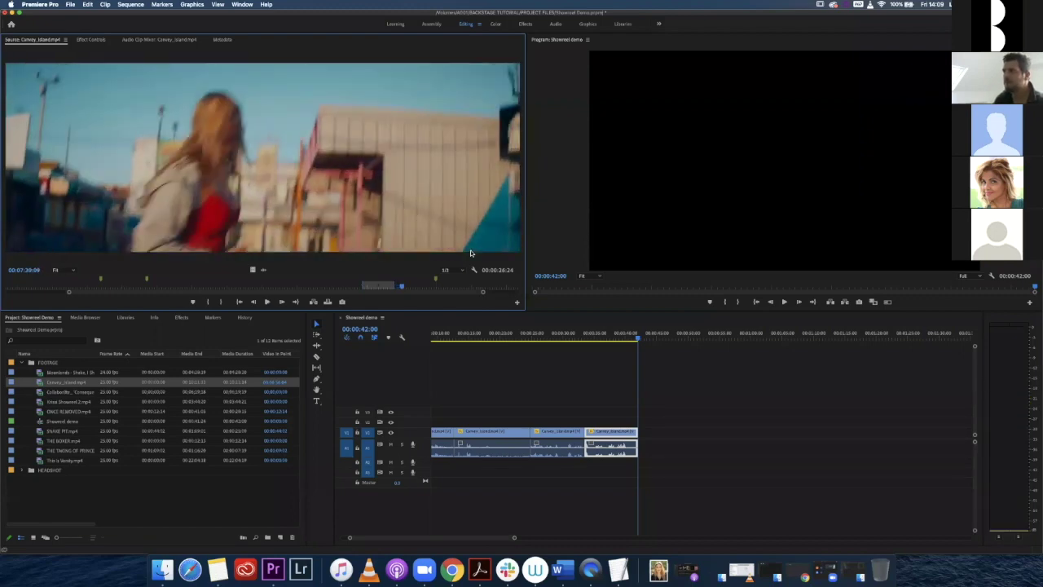
key(space)
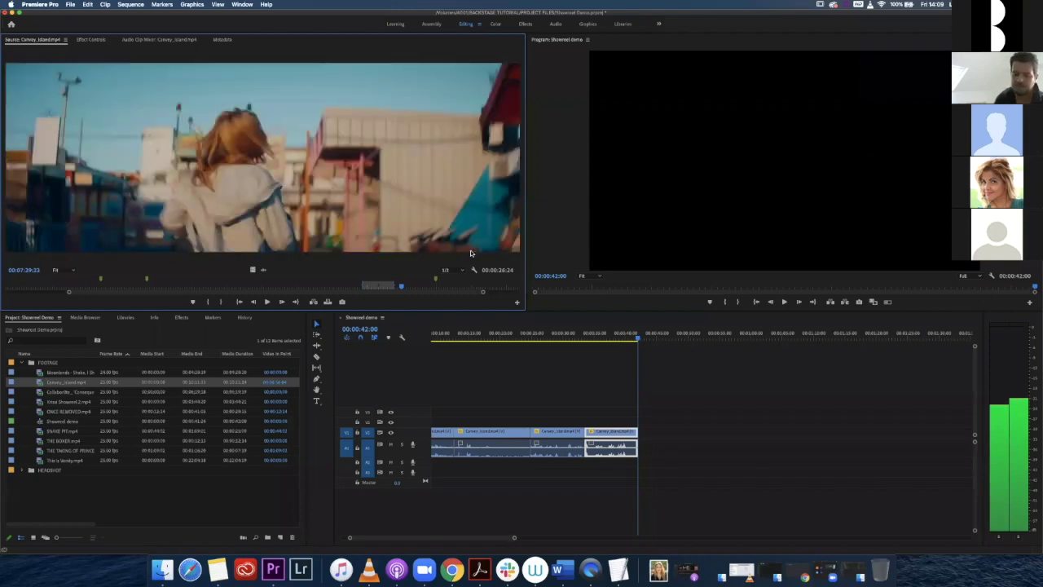
key(space)
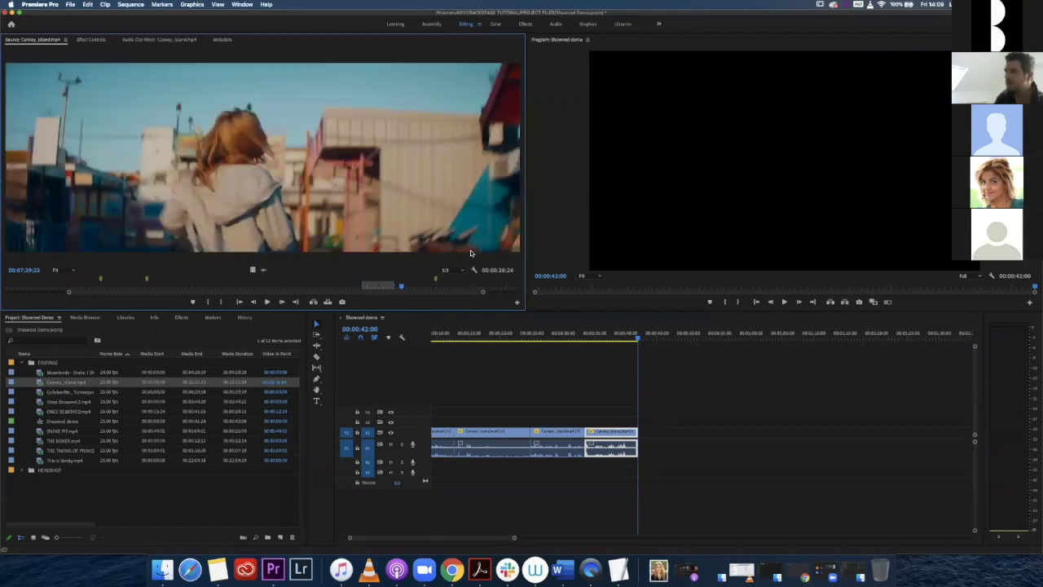
key(space)
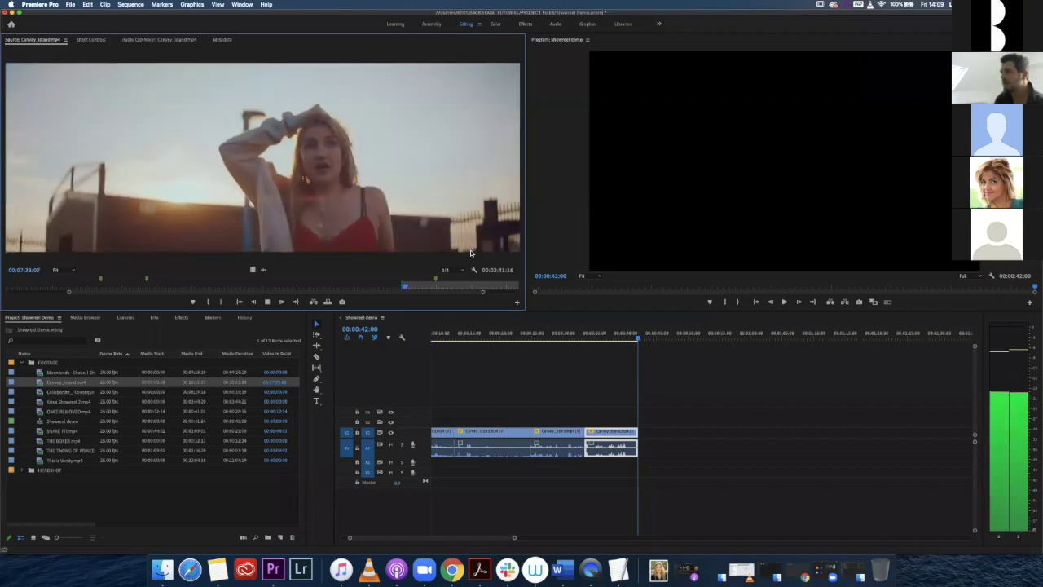
Mark an Out point at 00:07:35:12 in Canvey_Island.mp4, where the woman turns away.
key(space)
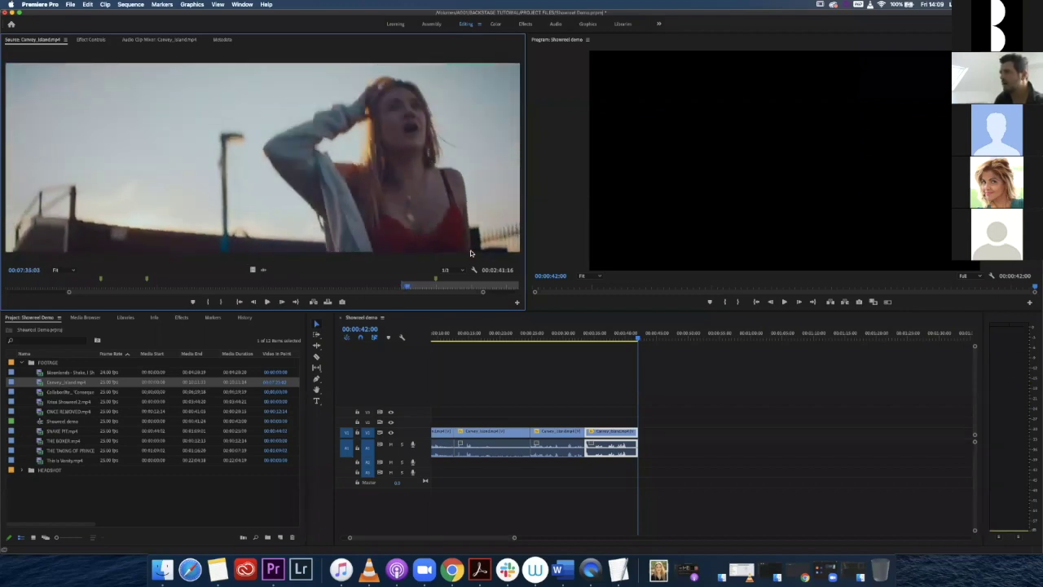
key(space)
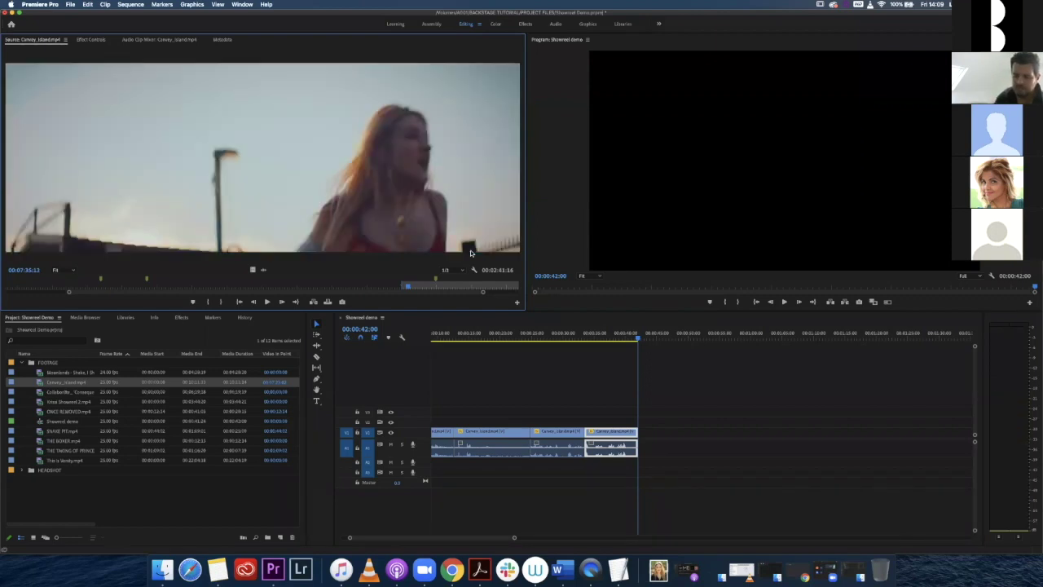
key(i)
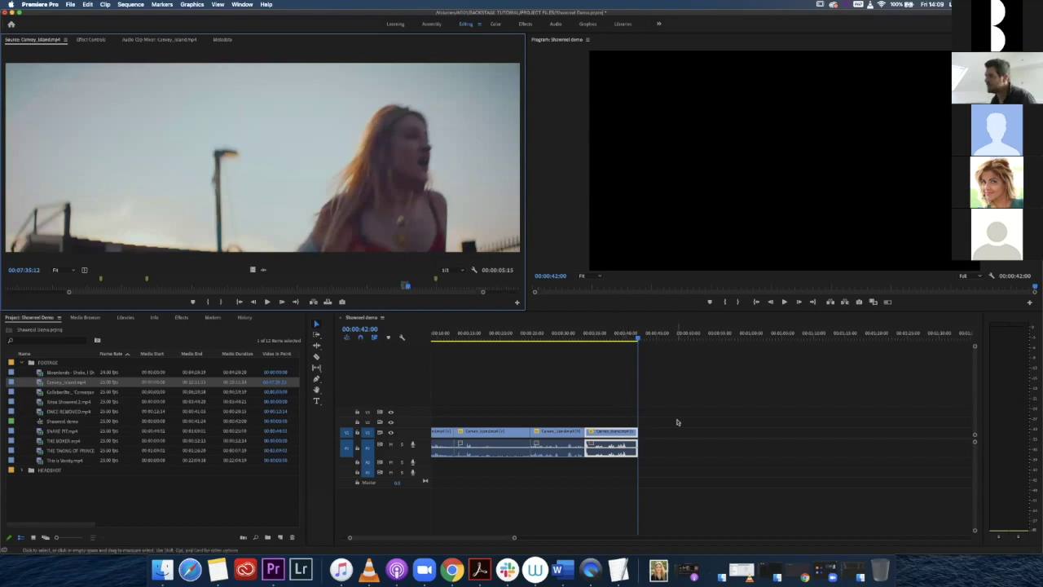
Insert the marked source range at the end of the sequence and apply Set to Frame Size to the new clip.
key(comma)
click(663, 335)
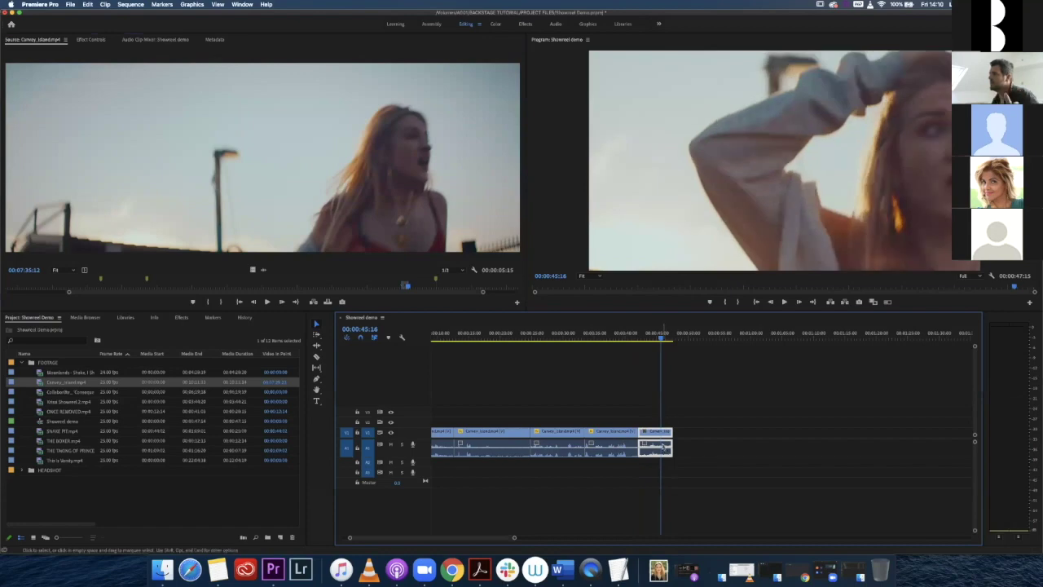
right_click(661, 433)
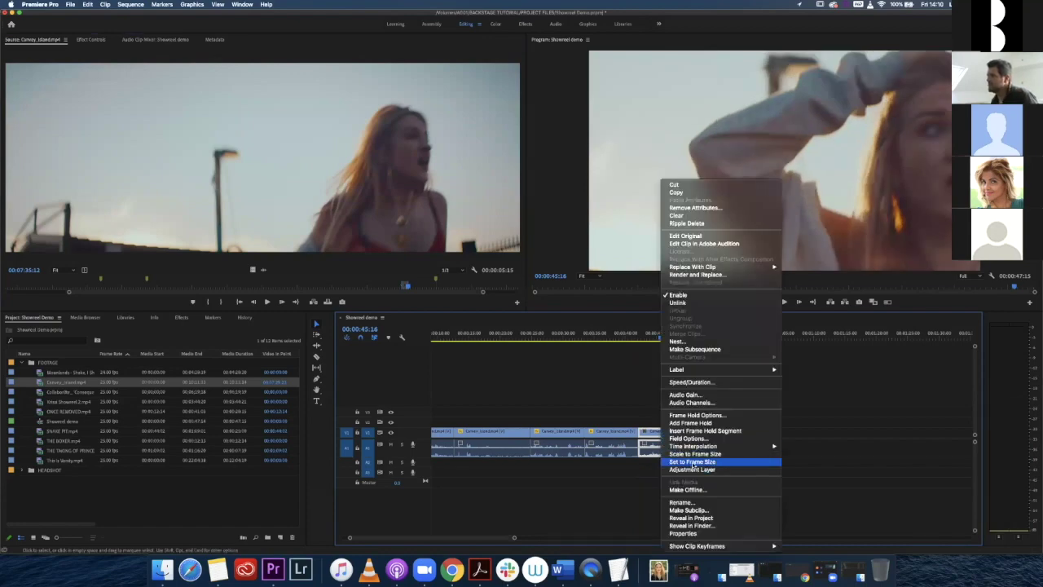
click(699, 463)
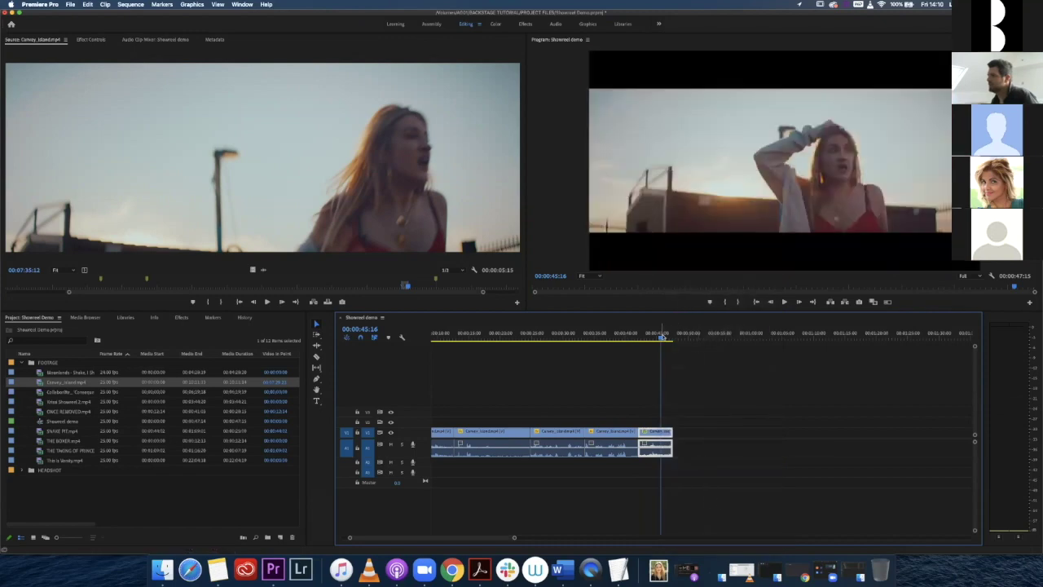
Play the sequence from its beginning through to the newly added last clip to review the edit.
drag(649, 340, 423, 362)
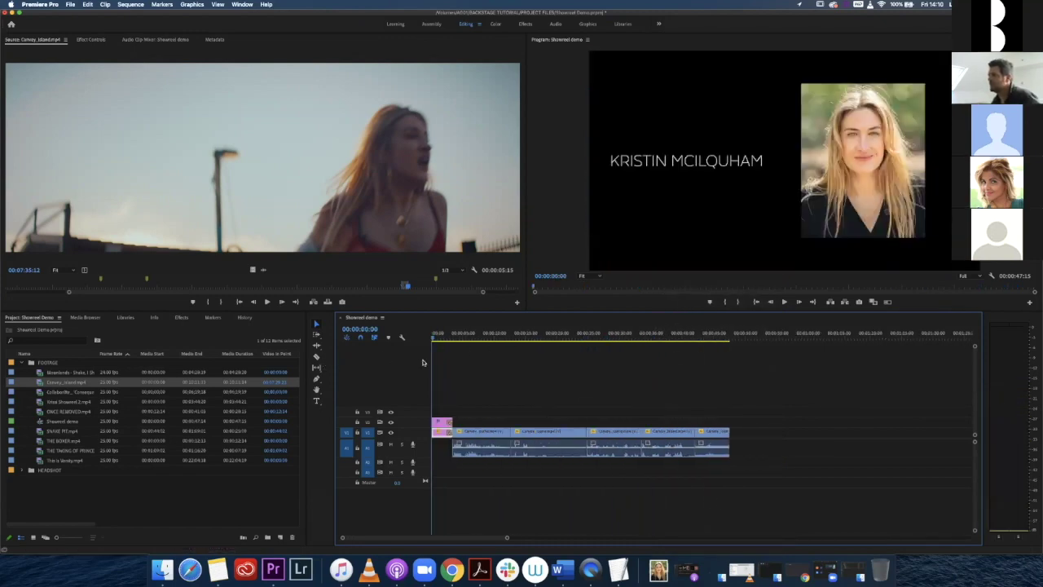
key(space)
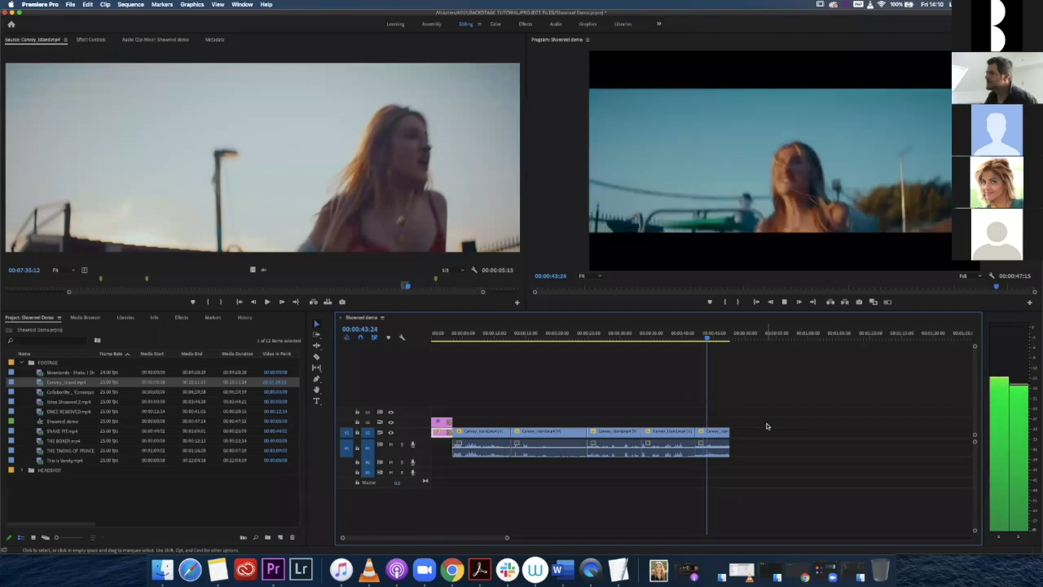
key(space)
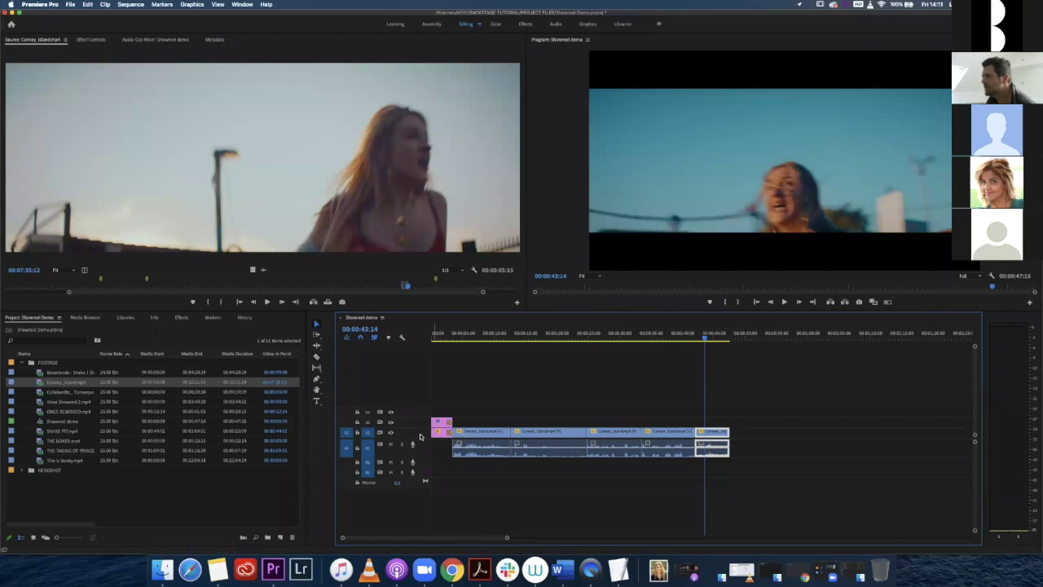
Increase the height of the Audio 1 track and listen to the sound across the cut between the last two clips.
click(504, 437)
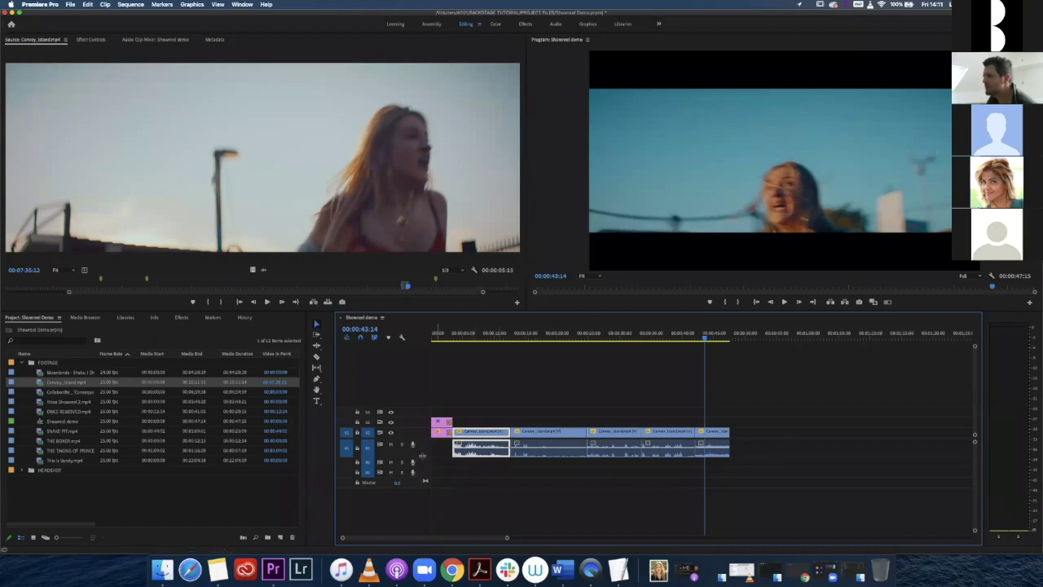
drag(423, 456, 423, 477)
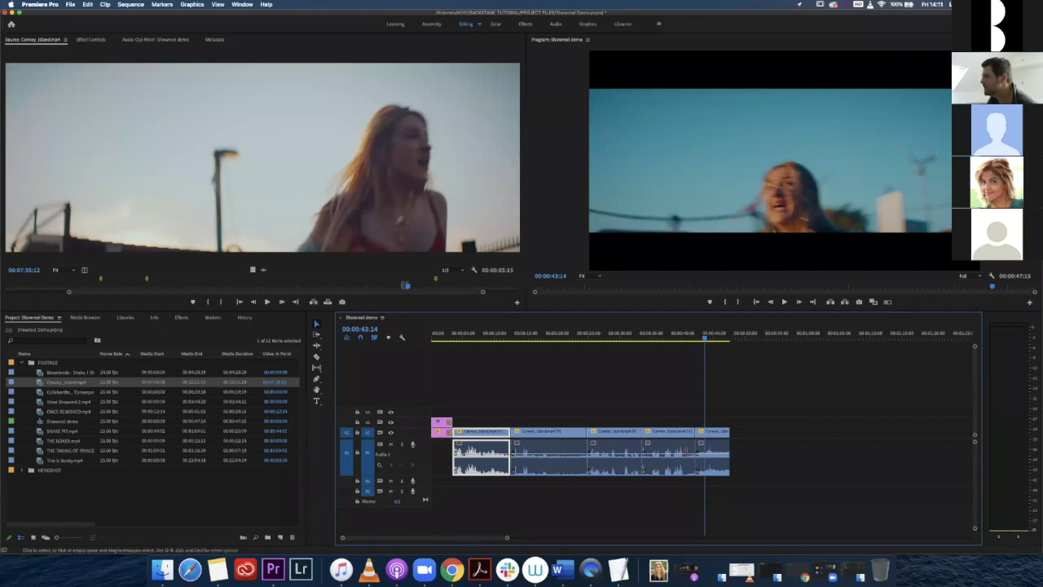
drag(506, 539, 437, 542)
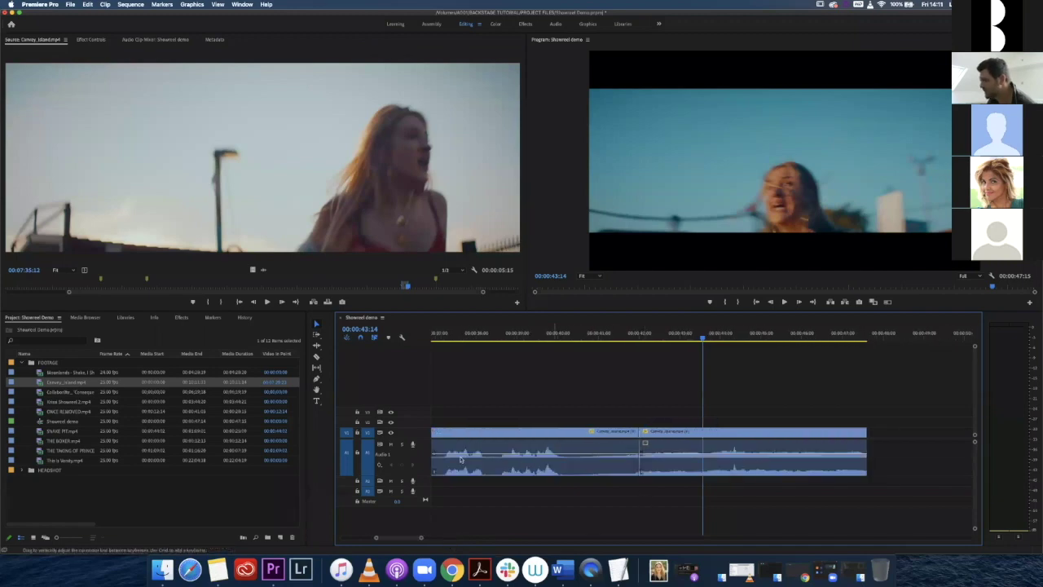
drag(438, 337, 983, 486)
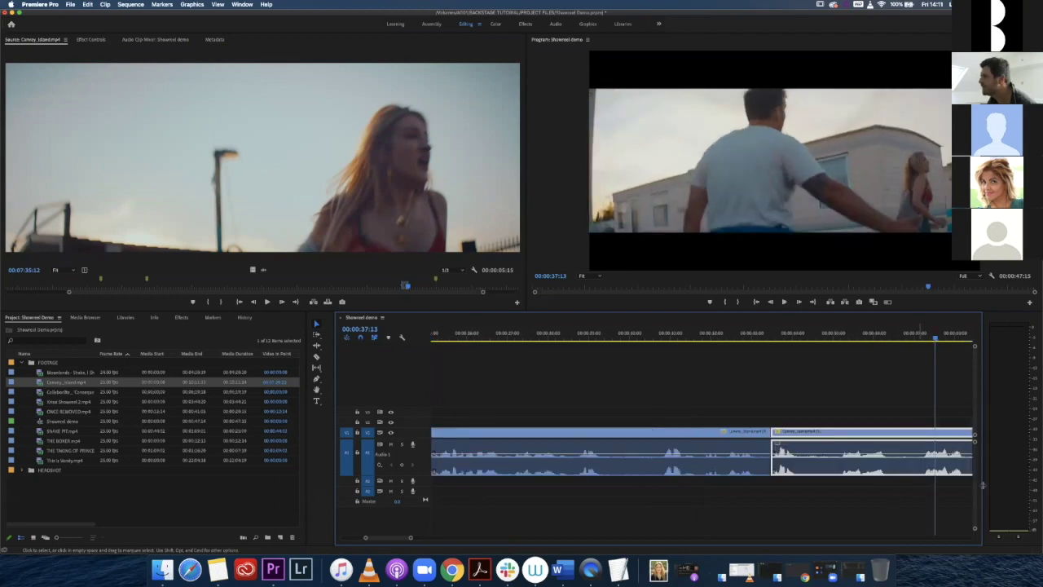
key(space)
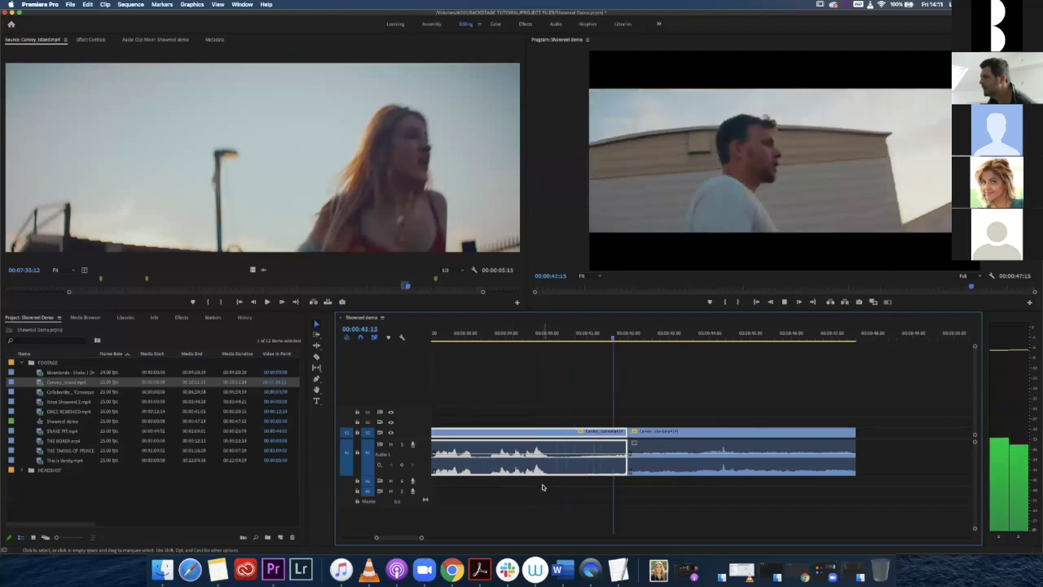
key(space)
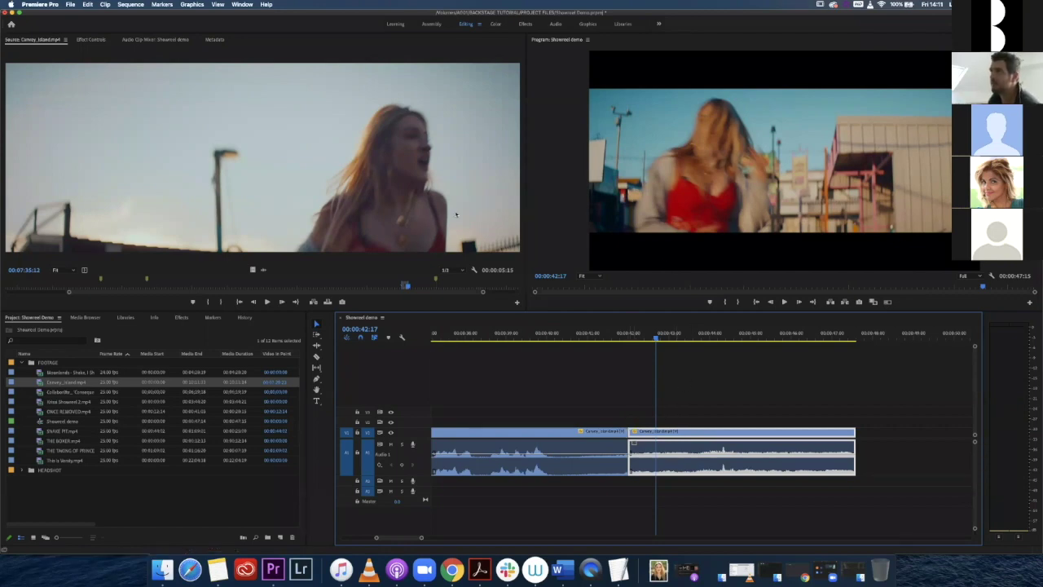
Add a Constant Power audio crossfade centred on the cut between the last two Canvey_Island.mp4 clips.
click(88, 40)
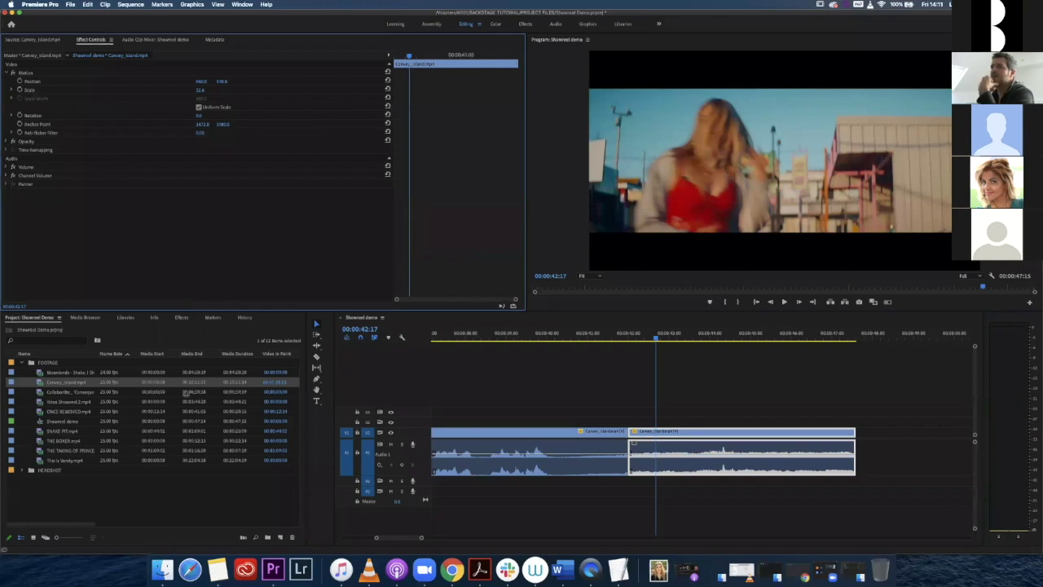
key(shift+7)
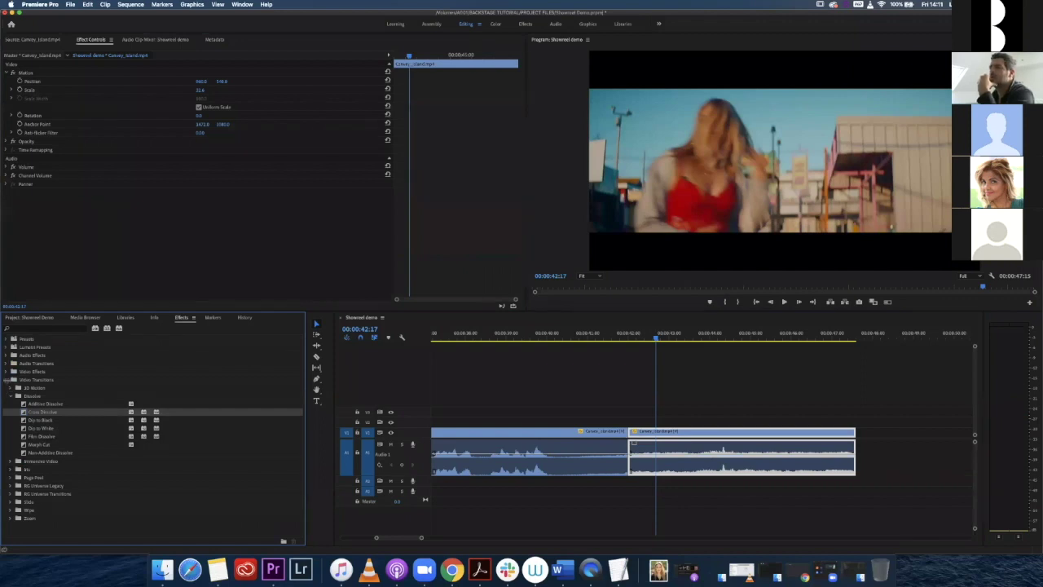
click(7, 380)
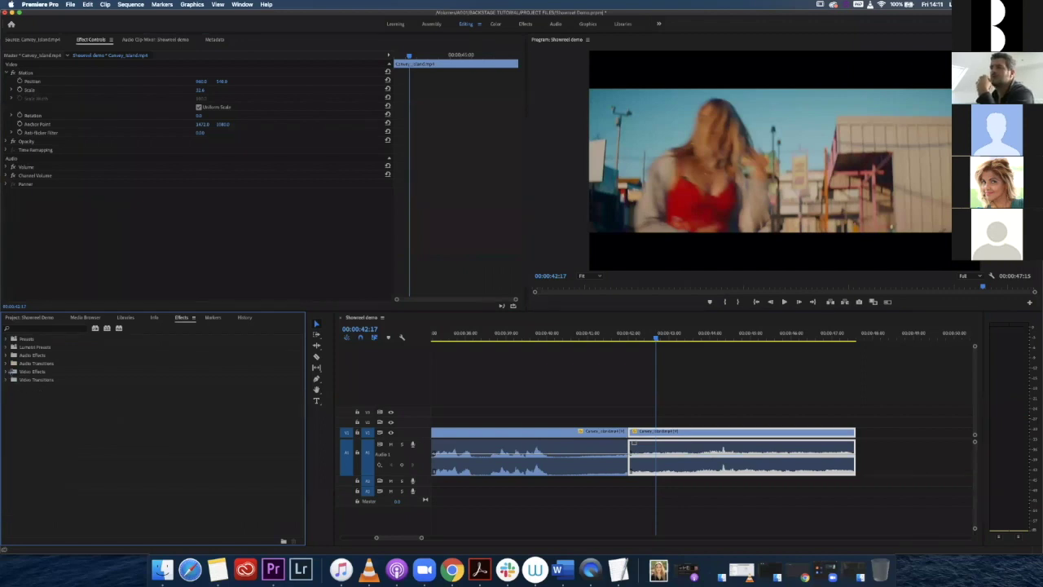
click(7, 364)
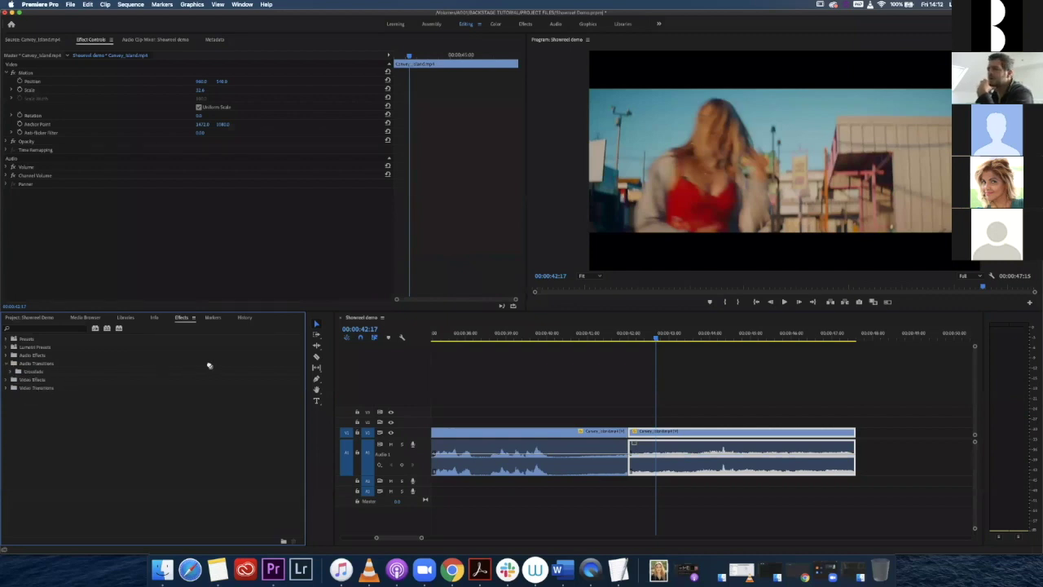
mouse_move(441, 356)
mouse_down()
mouse_move(554, 377)
mouse_move(633, 450)
mouse_up()
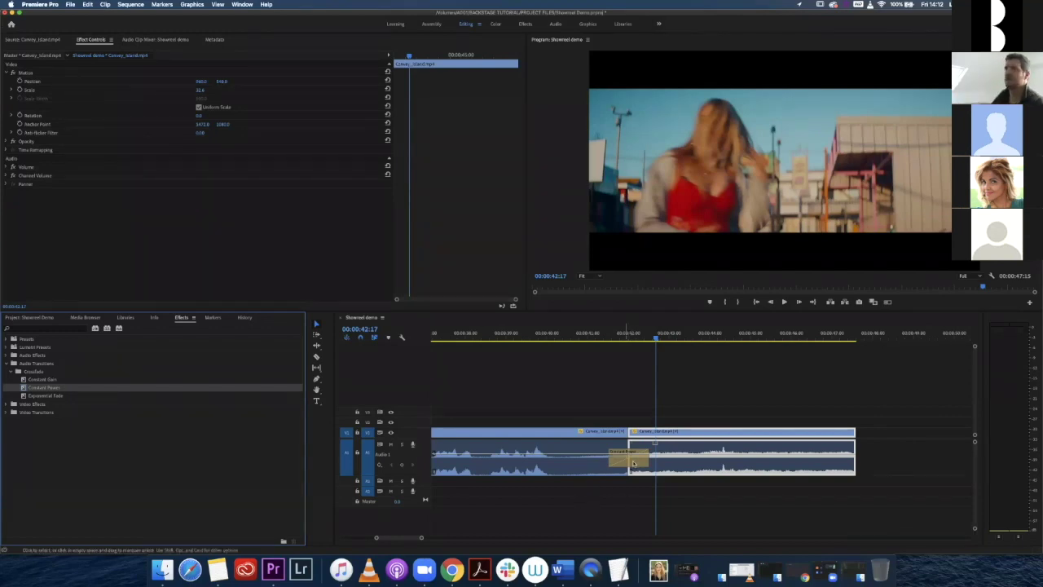
click(628, 458)
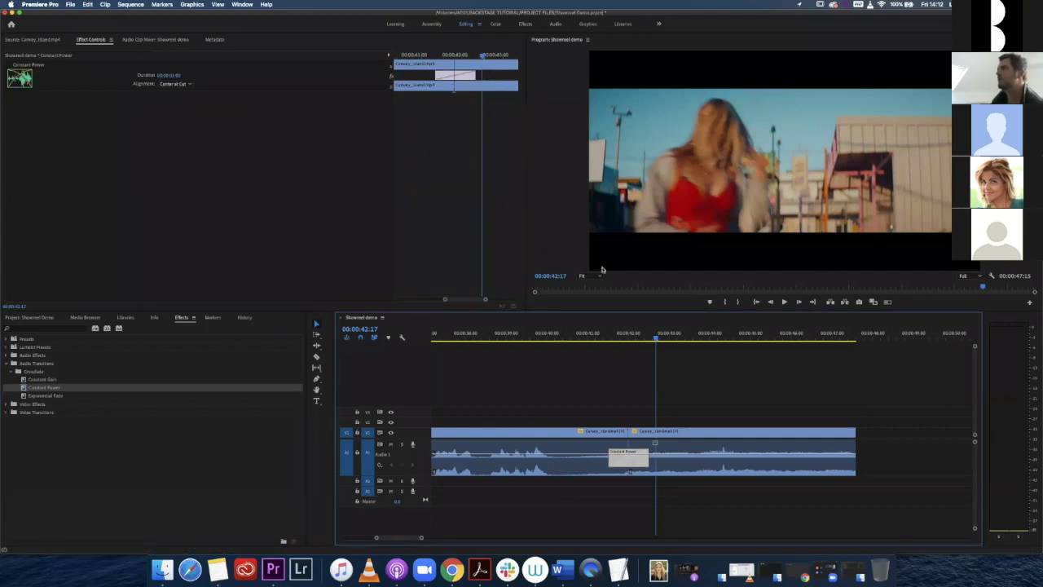
Play from 00:00:40:07 across the crossfade to check the sound transition through to the end of the sequence.
click(557, 337)
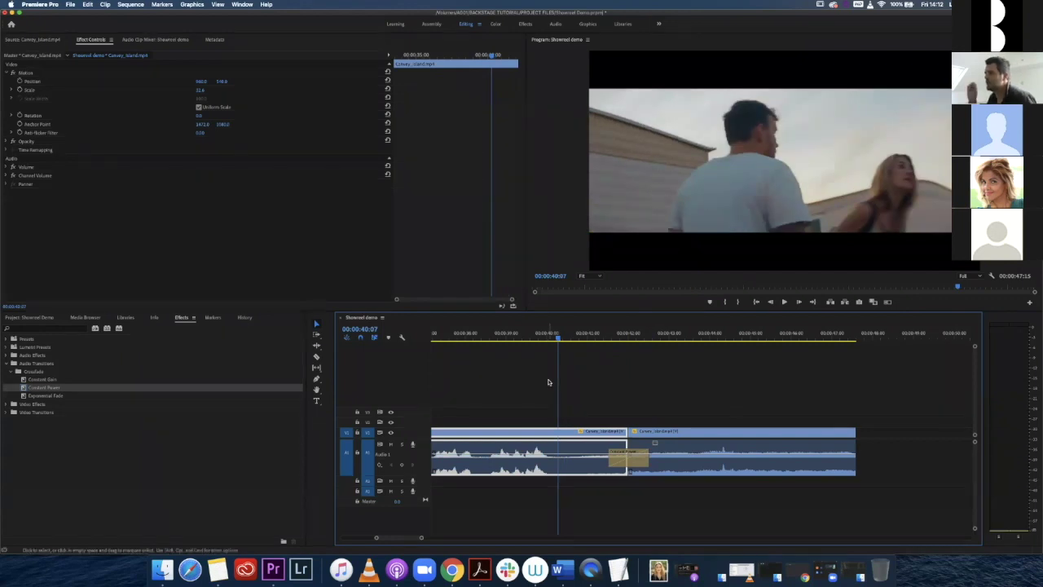
key(space)
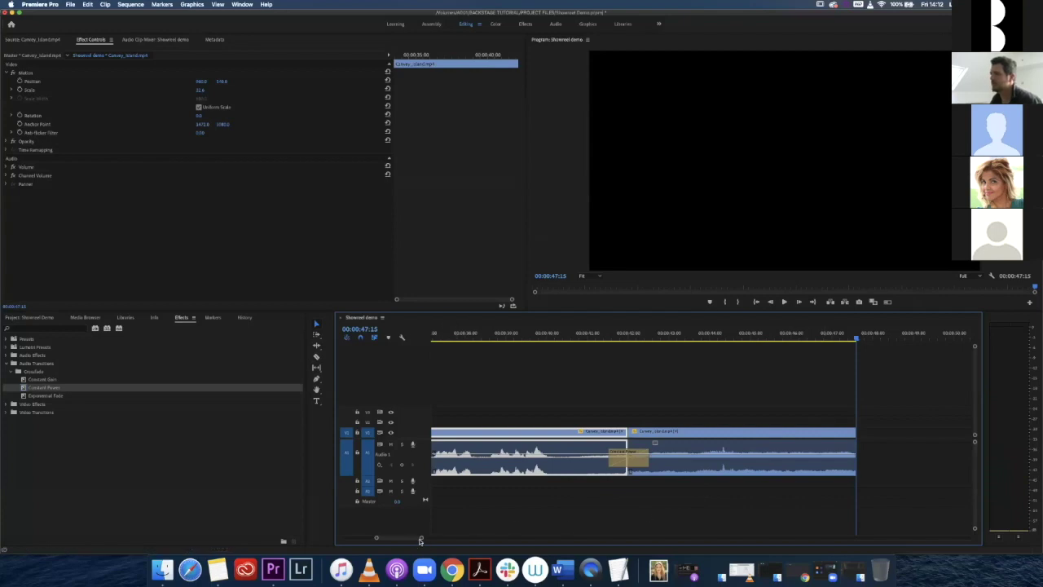
drag(422, 539, 597, 538)
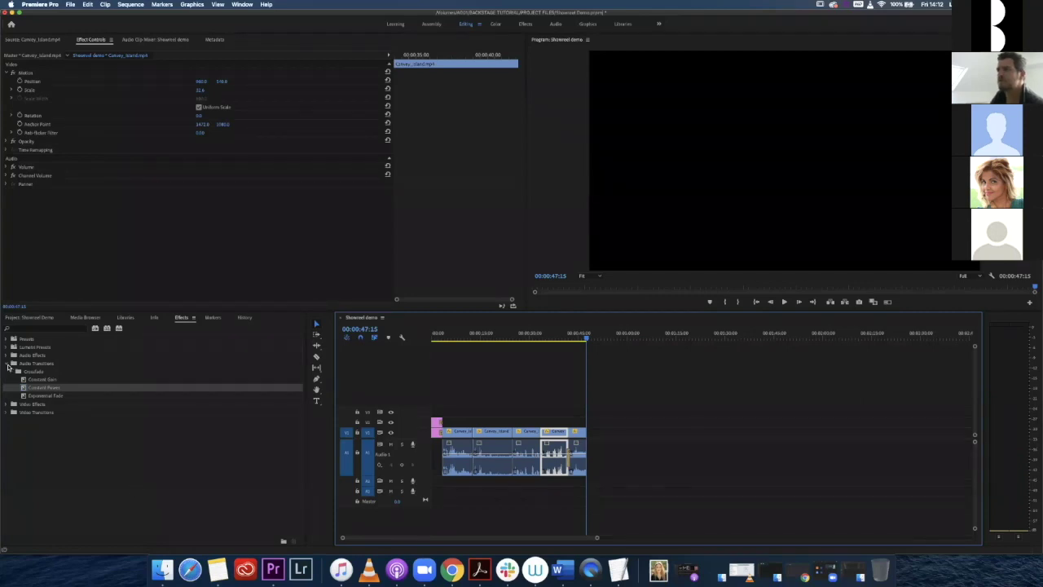
click(9, 363)
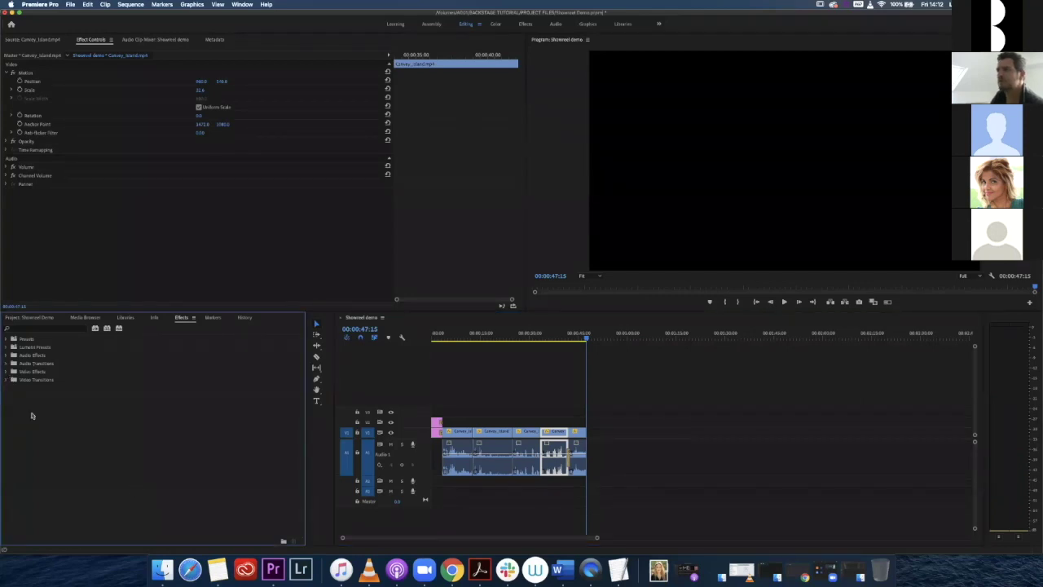
Open the recent project file that carries the actor's name followed by SHOWREEL_1.
click(72, 5)
mouse_move(82, 37)
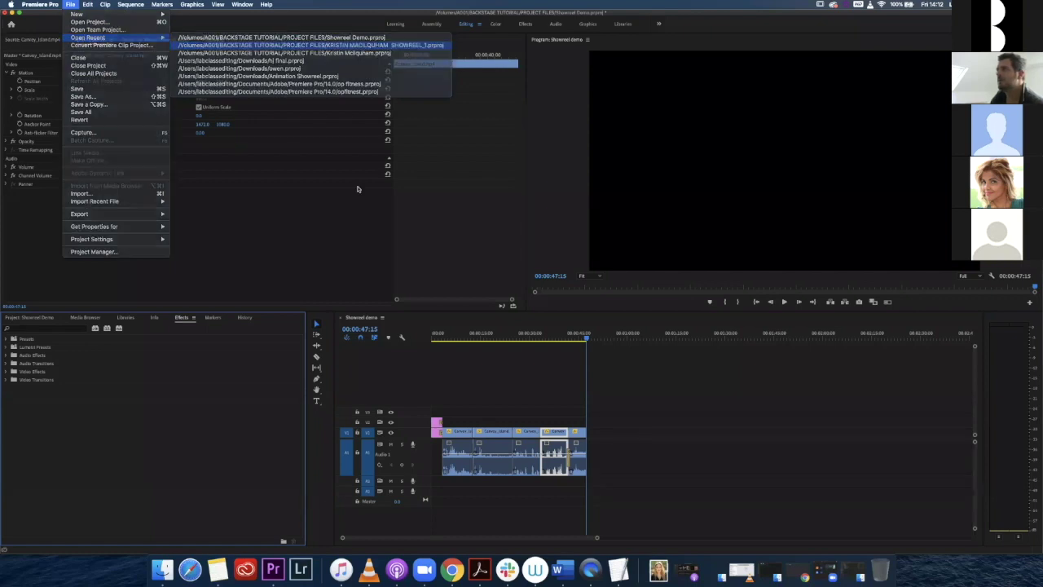
click(342, 44)
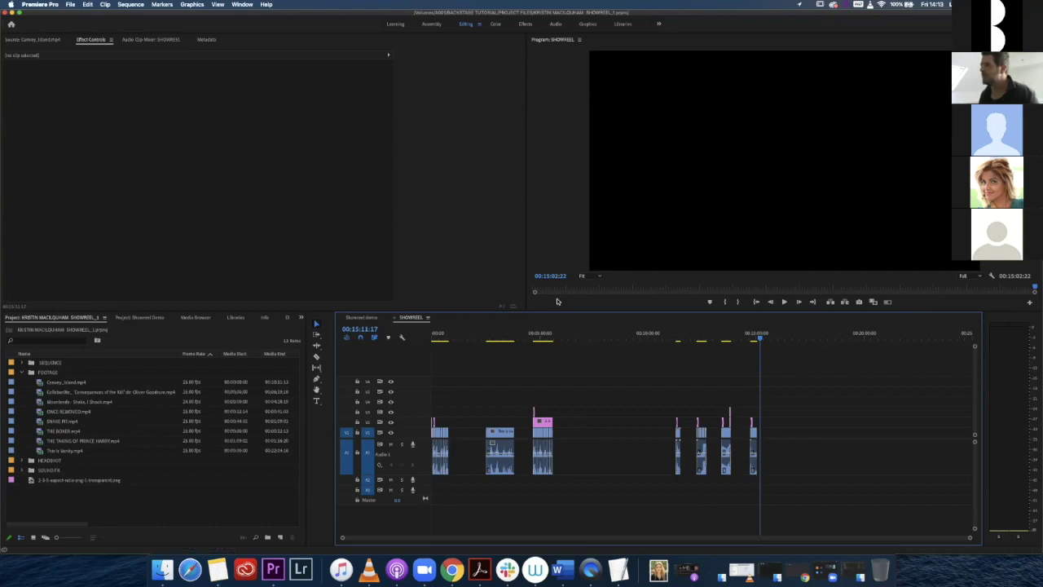
Play the uncut This is Vanity.mp4 clip in the SHOWREEL sequence from its start to review the whole scene.
click(489, 337)
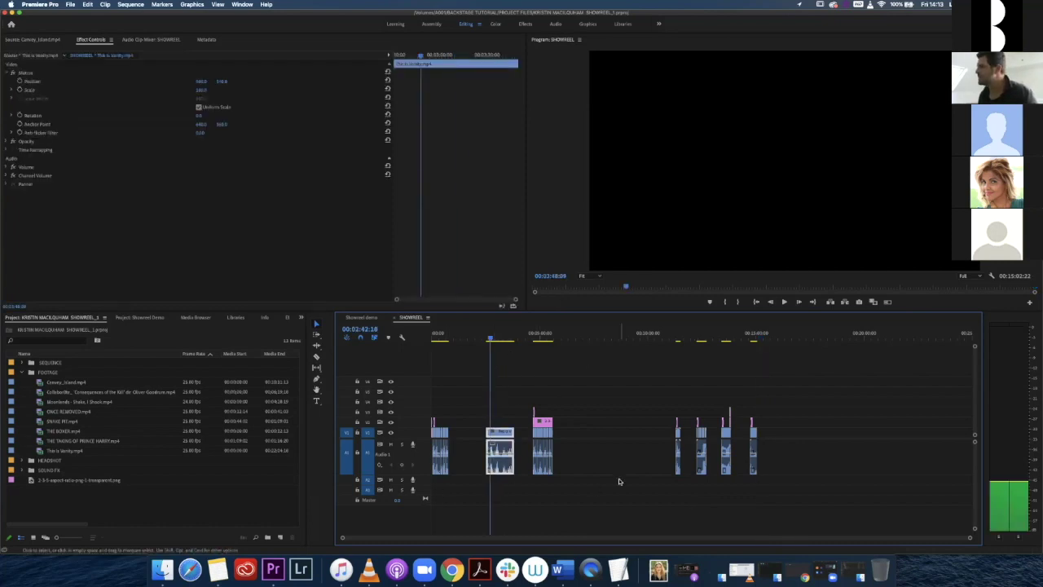
drag(972, 540, 645, 538)
click(625, 337)
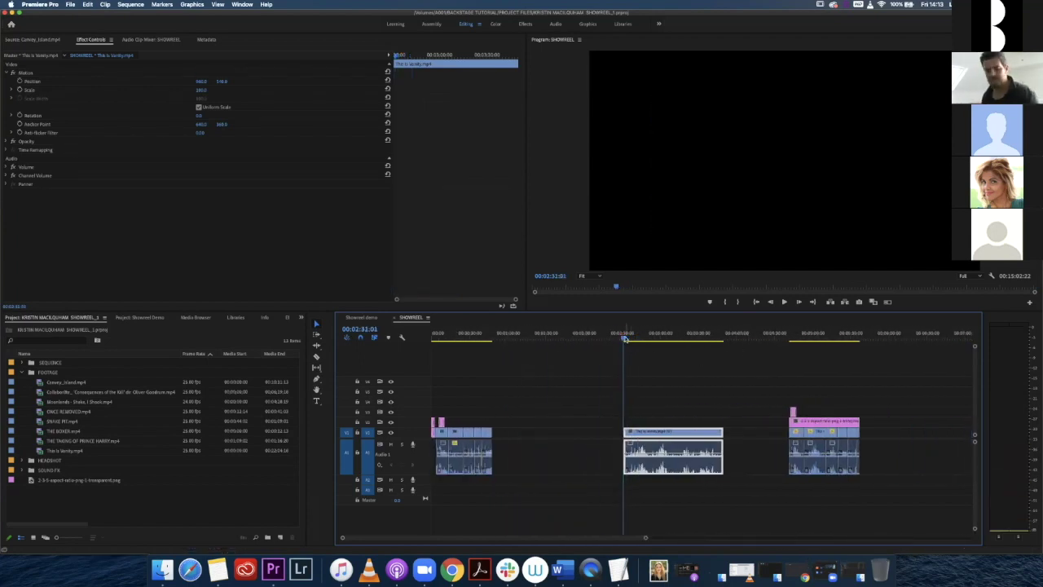
key(space)
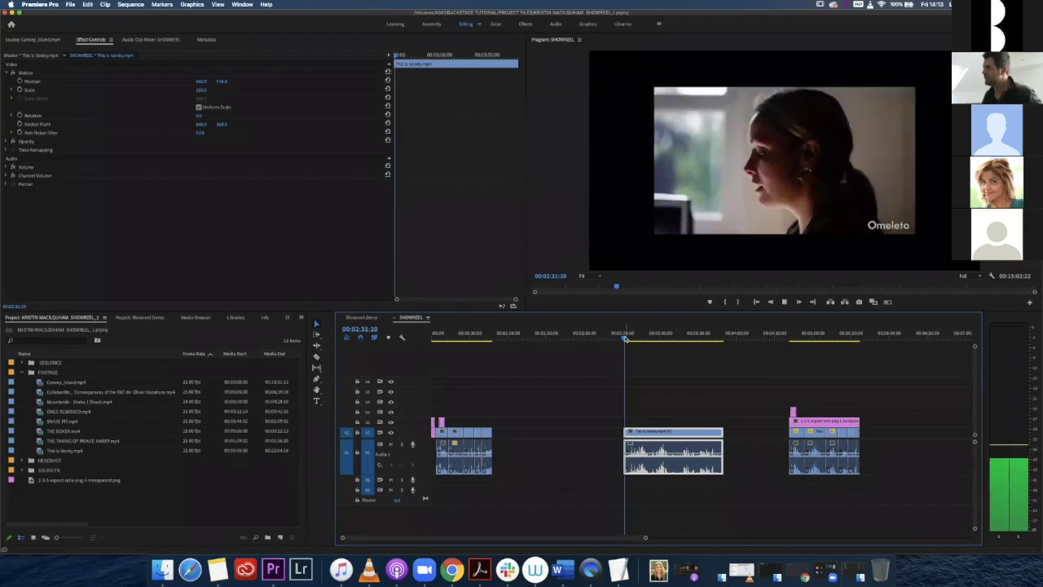
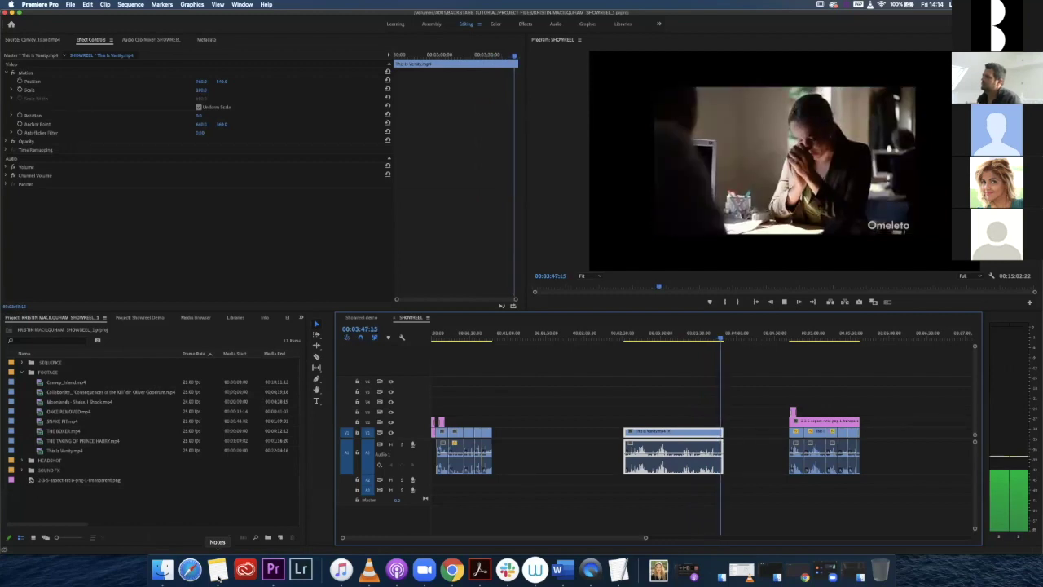
key(space)
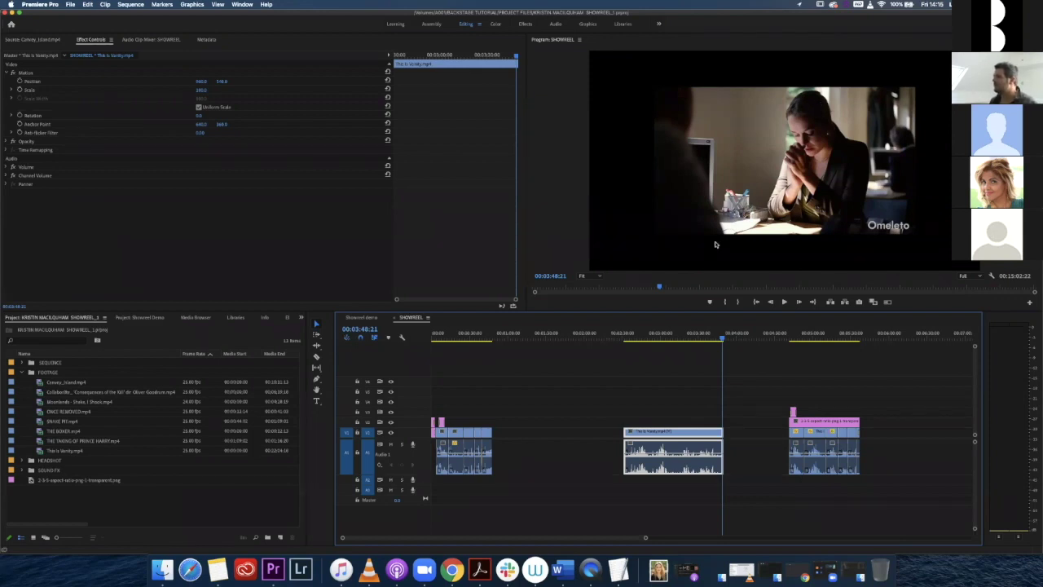
Go to the shot of the woman reading the folder at 00:02:45:04 and apply Set to Frame Size to the This is Vanity.mp4 clip.
click(660, 333)
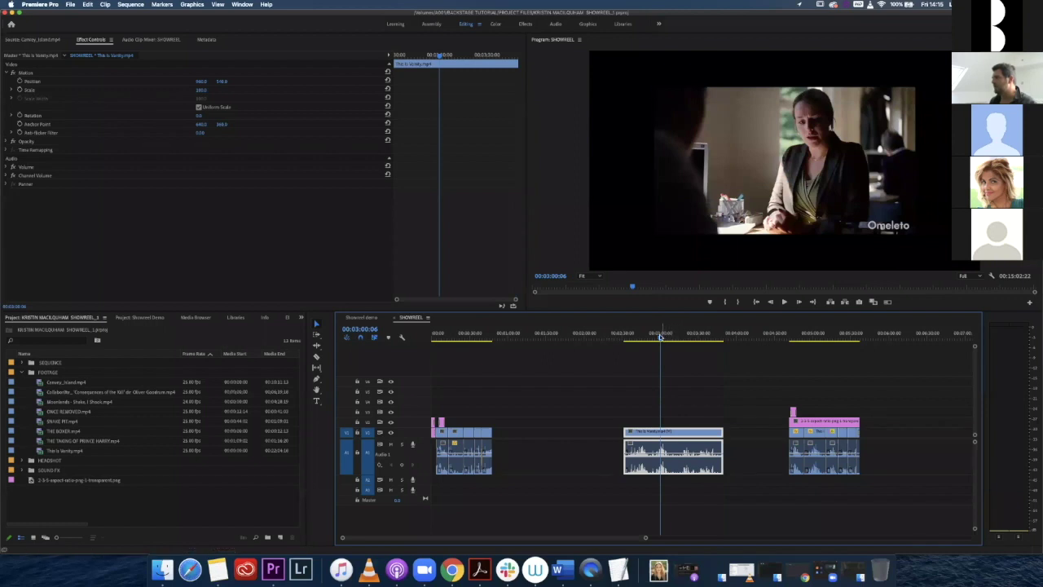
drag(647, 335, 641, 335)
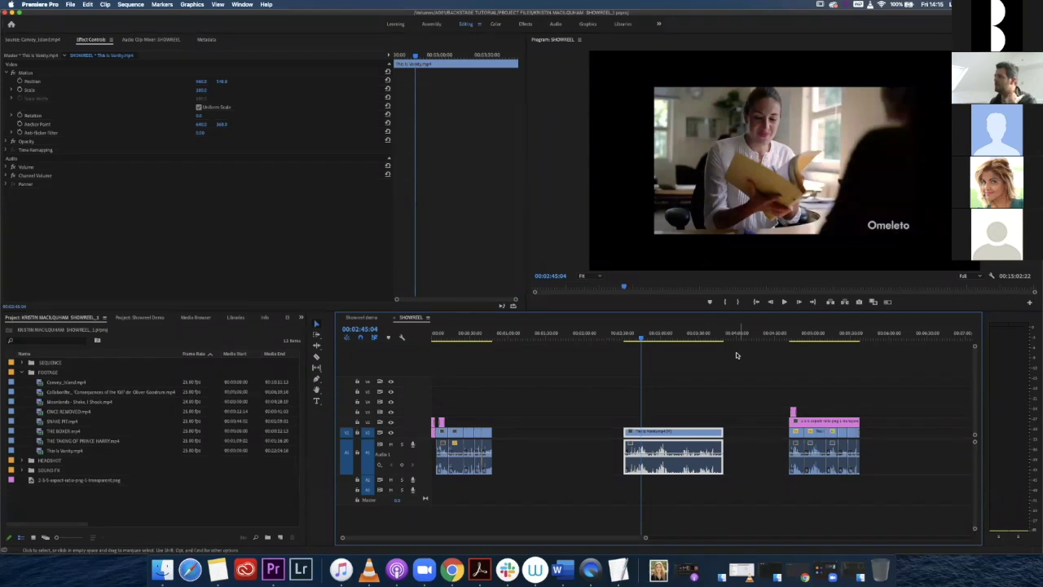
right_click(678, 434)
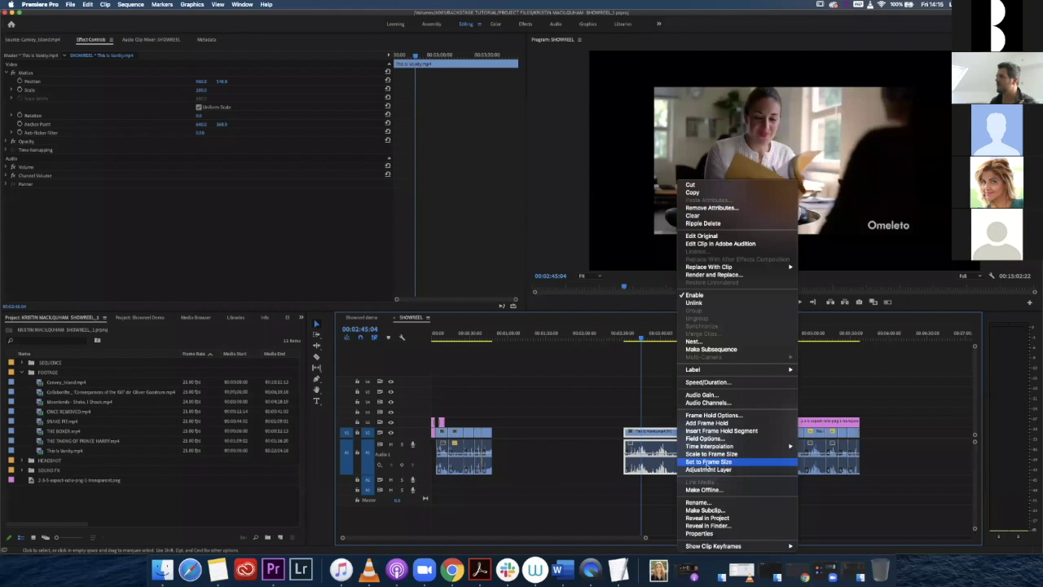
click(705, 461)
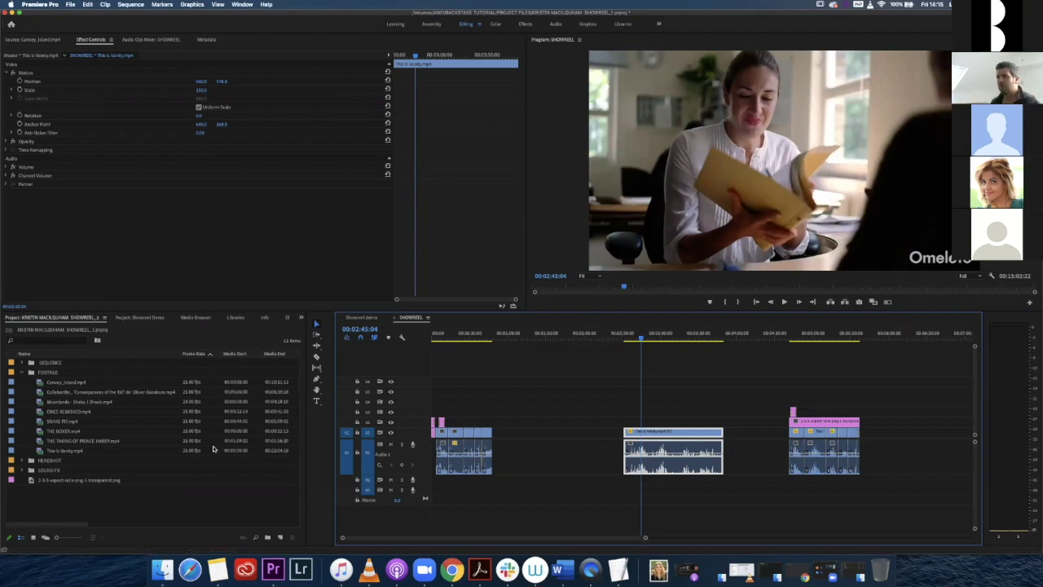
Open the 2-3-5 aspect ratio transparent PNG in the source monitor to examine the letterbox overlay.
click(56, 481)
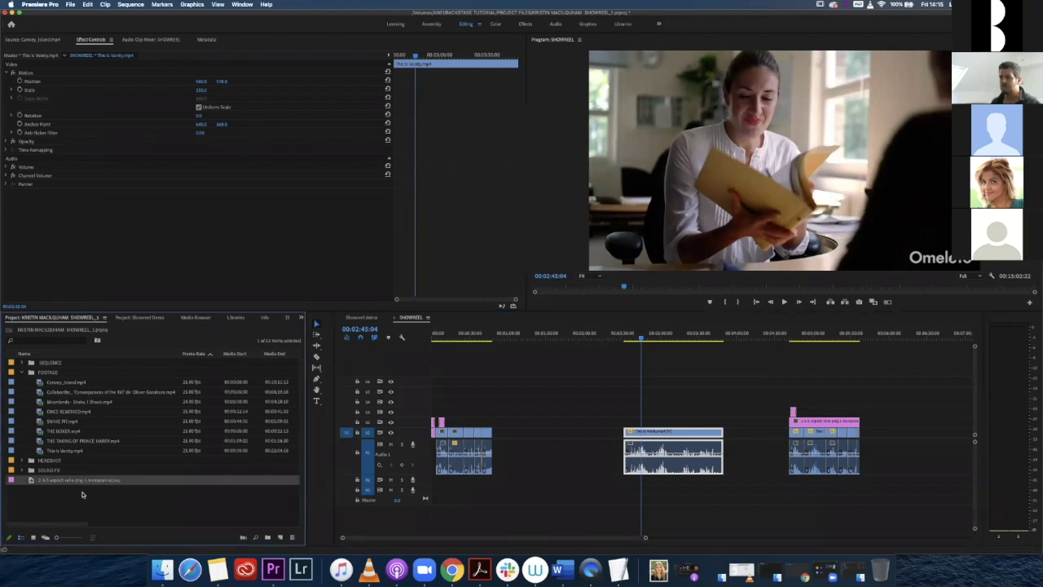
click(93, 481)
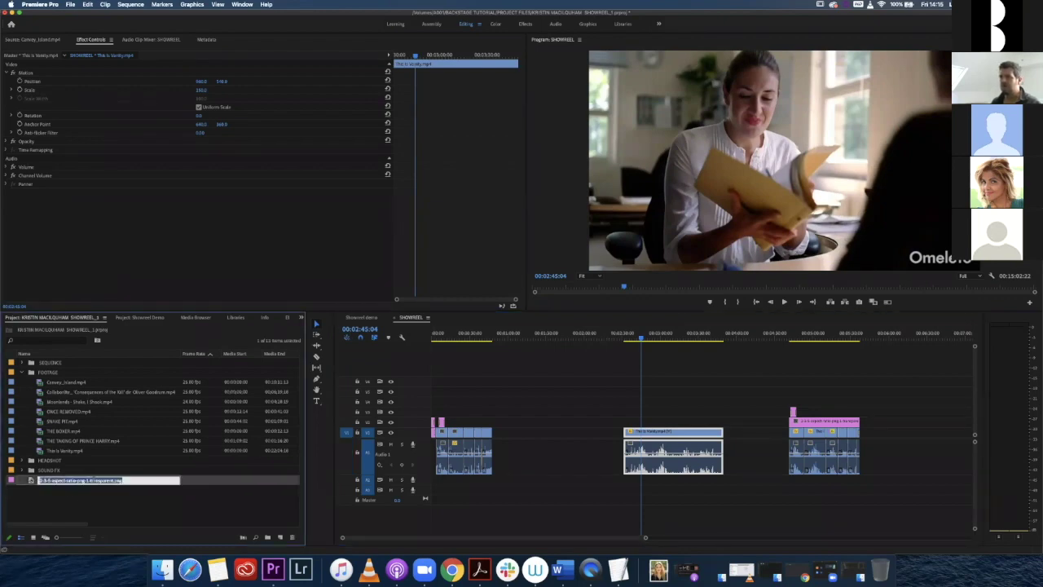
double_click(31, 481)
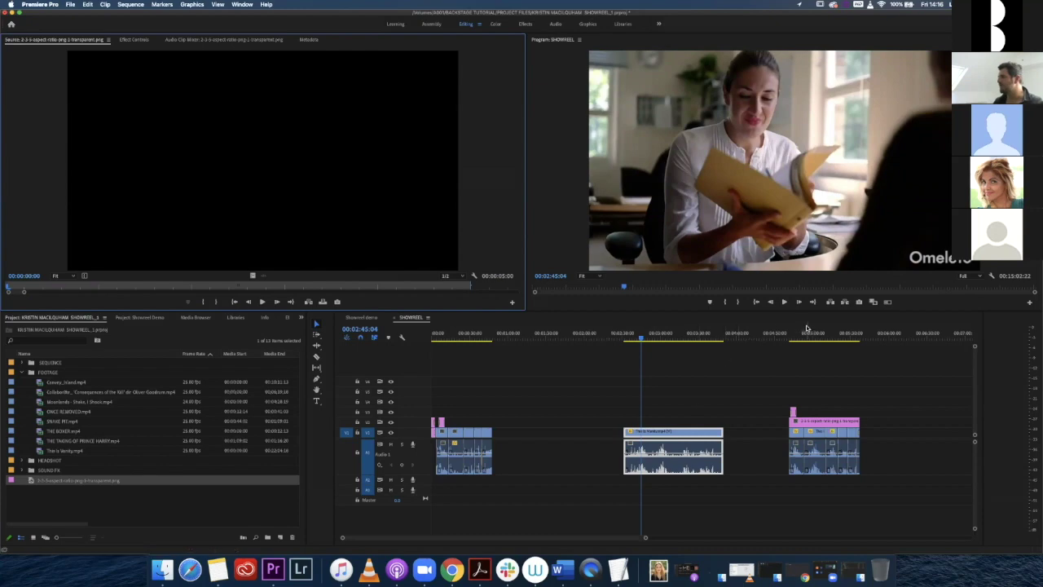
Go to 00:04:41:23 and move the short graphic clip on video track 3 earlier, into the gap before the edited This is Vanity scene.
click(786, 423)
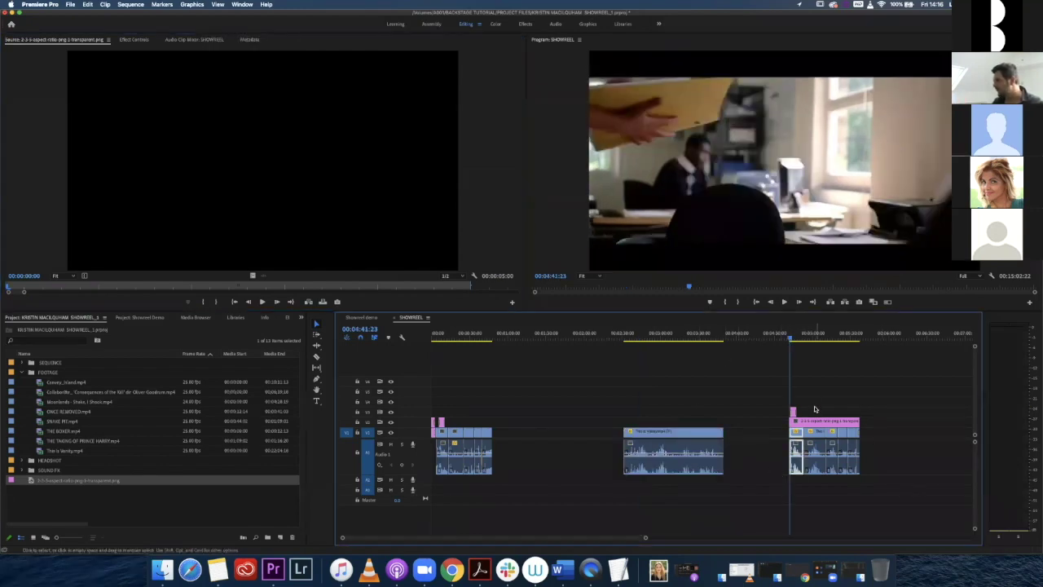
drag(793, 413, 774, 414)
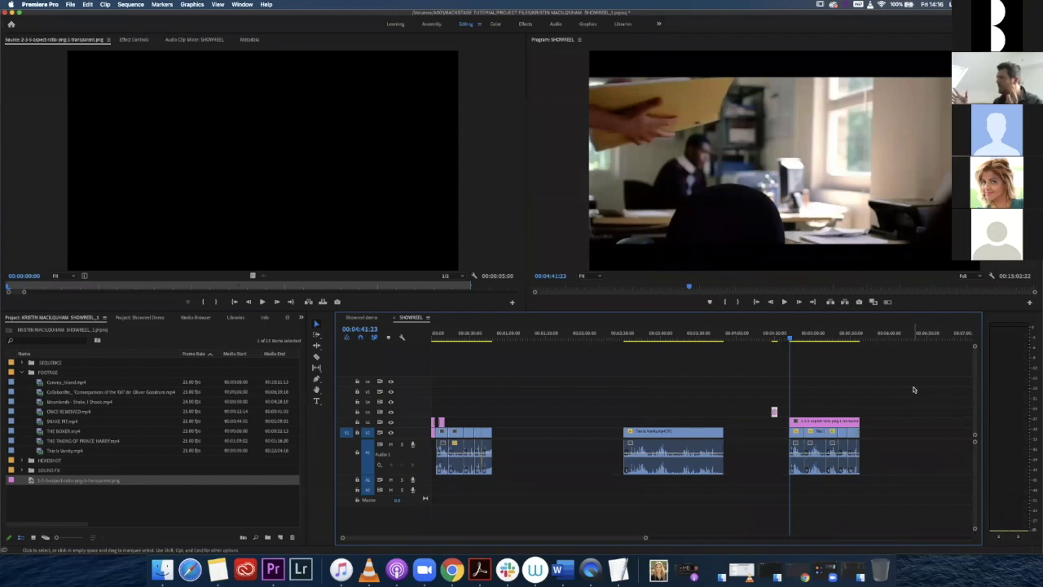
Review the edited This is Vanity scene in SHOWREEL and copy it with its overlay and title into Showreel demo at 00:00:51:18.
key(space)
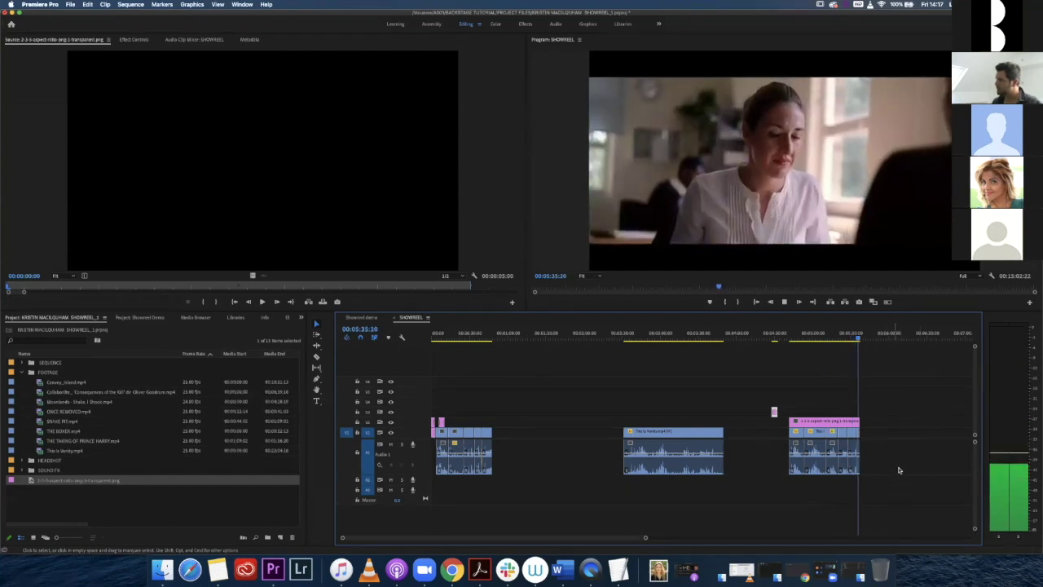
drag(884, 392, 762, 492)
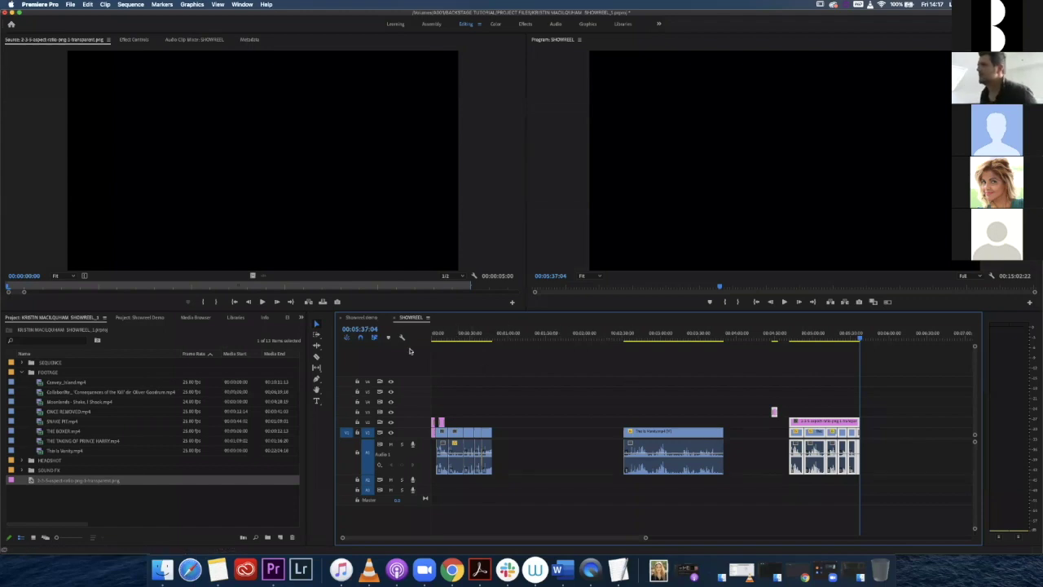
click(361, 317)
click(600, 332)
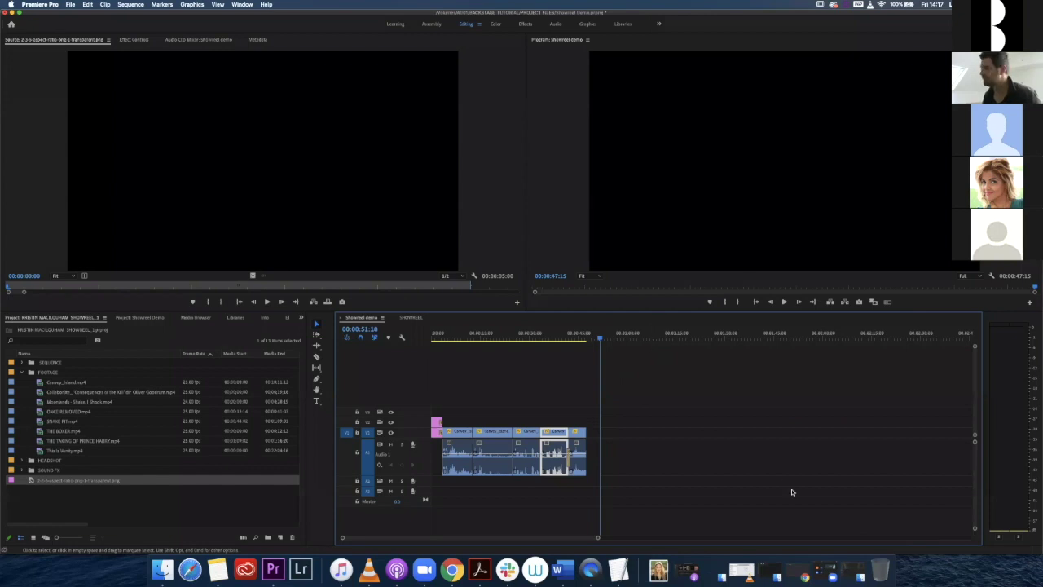
drag(739, 442, 690, 457)
Move the This is Vanity credit title on video track 3 over the scene's first clip and check it at 00:01:10:03.
click(604, 407)
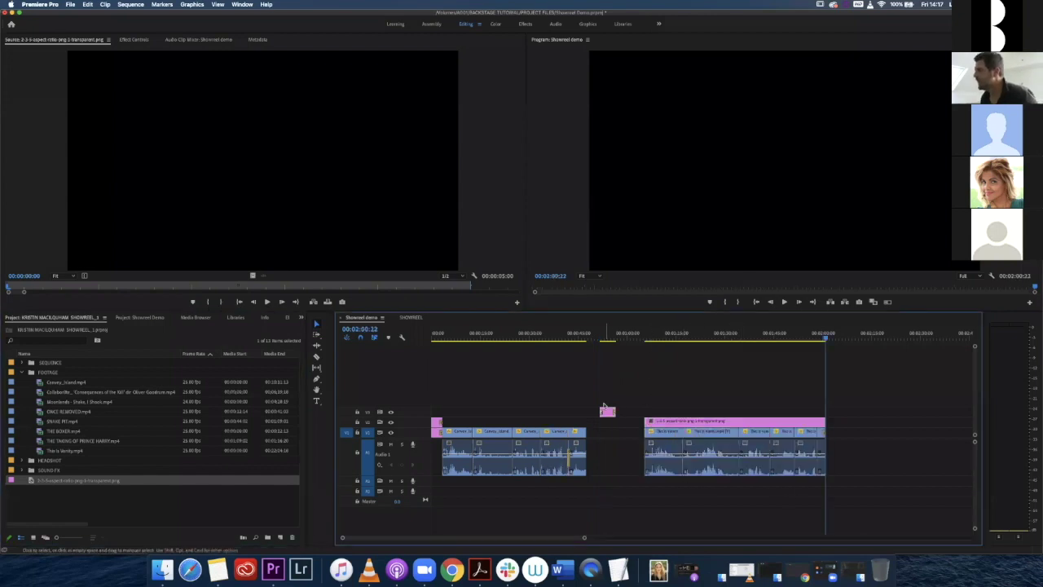
drag(610, 412, 663, 414)
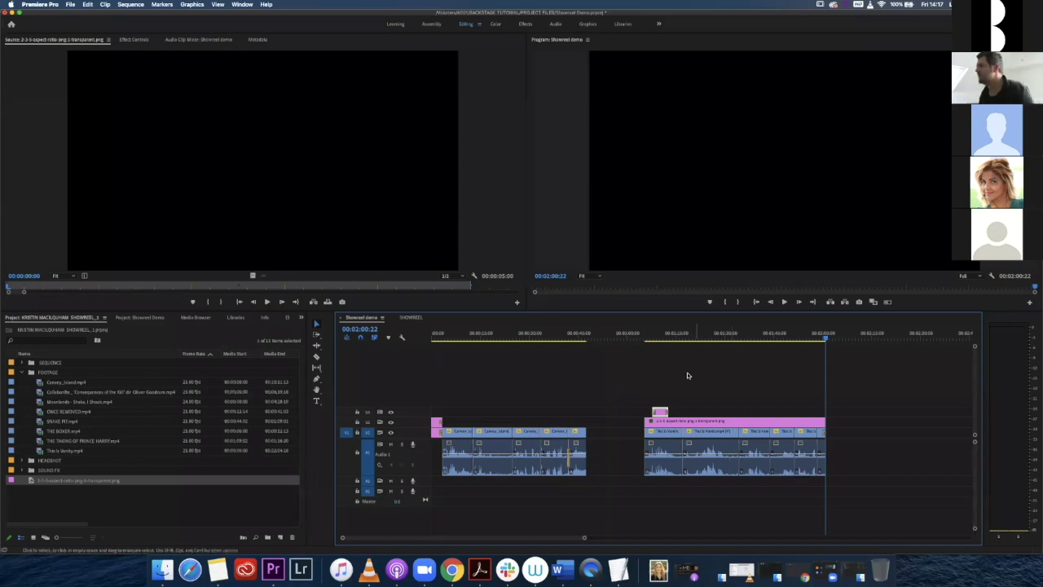
click(662, 337)
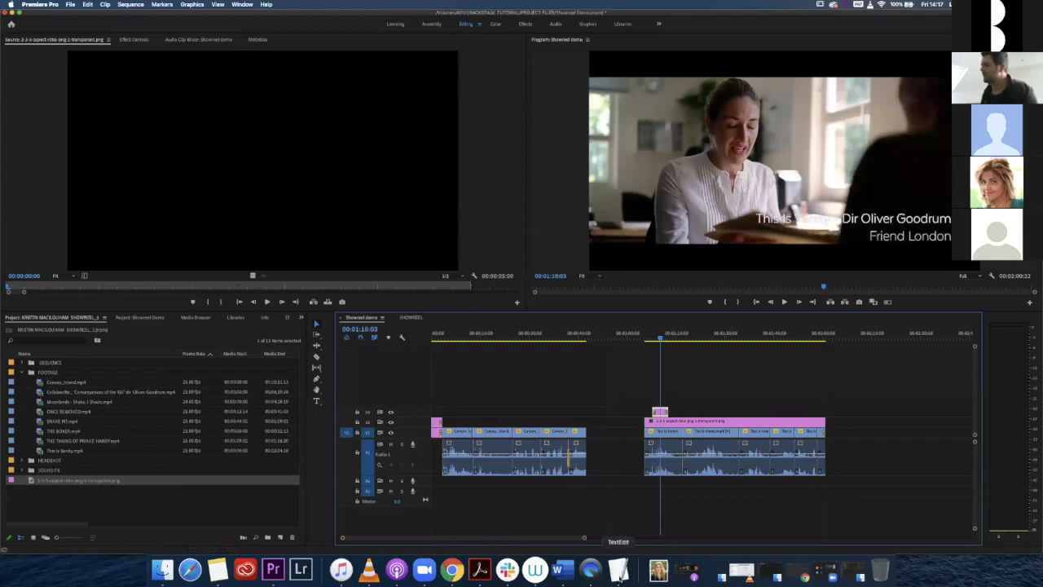
Switch to the CREDITS document in TextEdit and copy the Canvey Island director credit line.
click(617, 569)
click(370, 295)
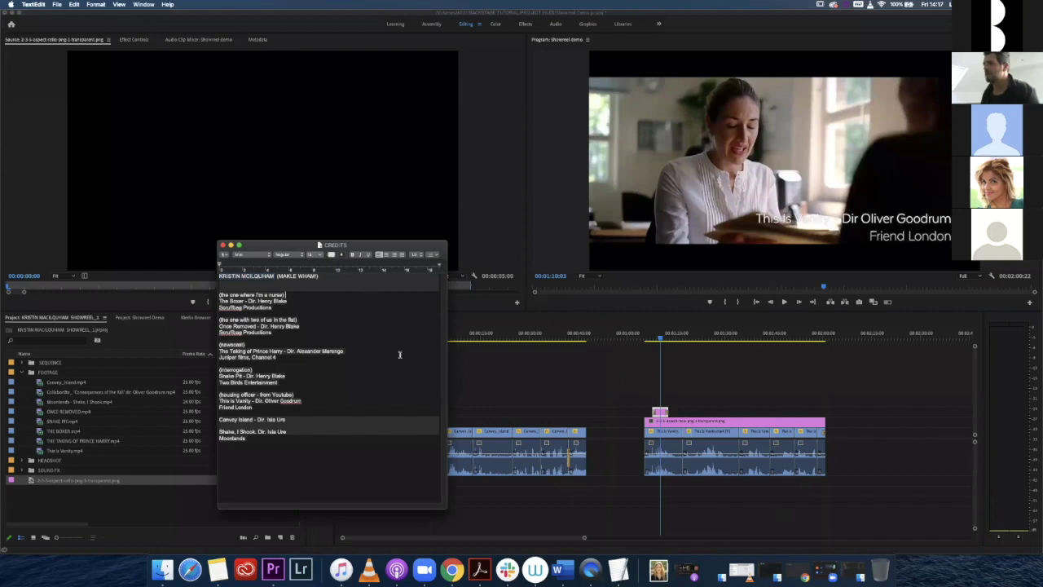
click(489, 334)
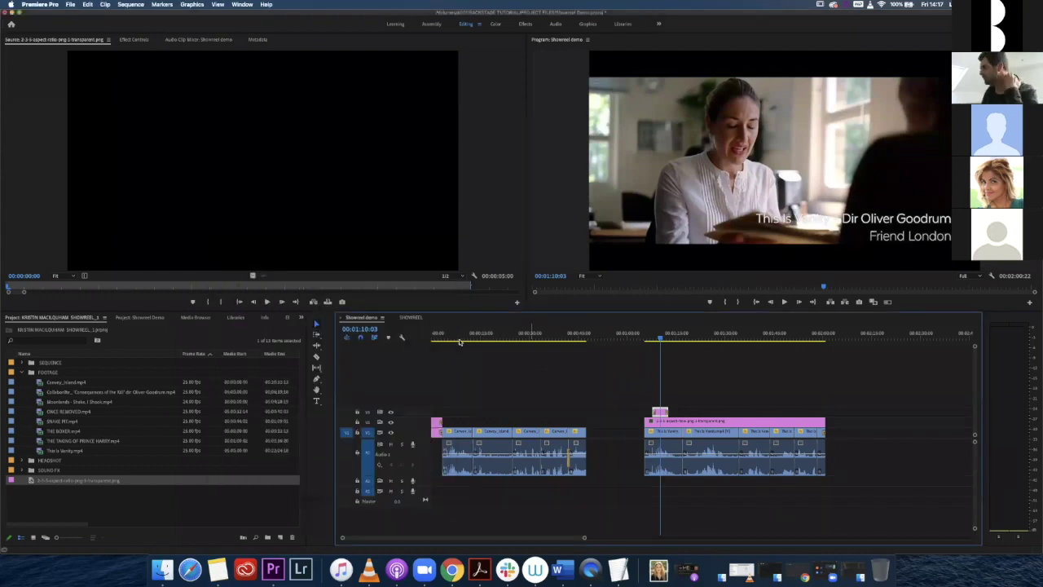
click(461, 342)
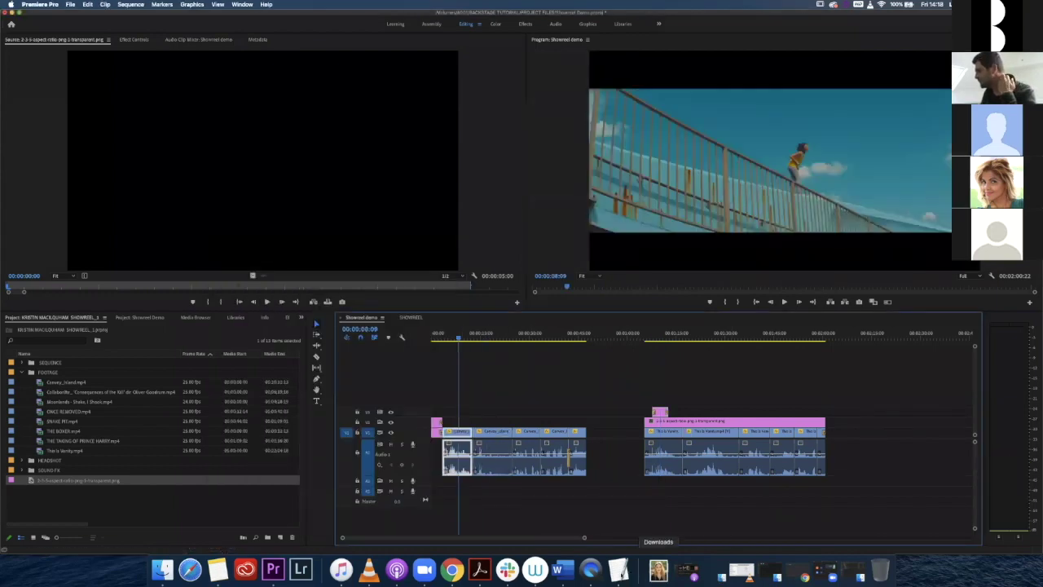
click(617, 569)
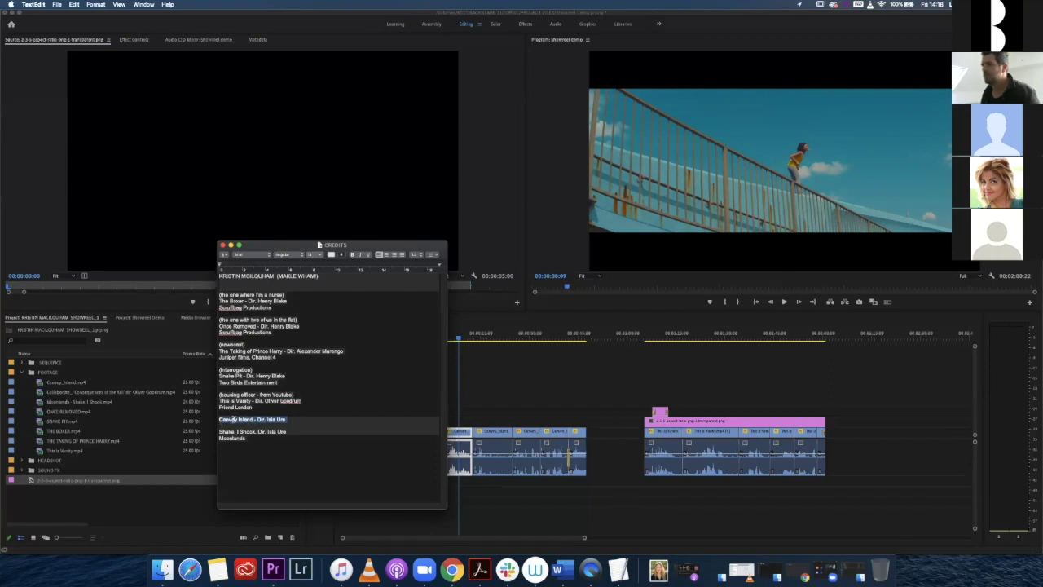
right_click(233, 420)
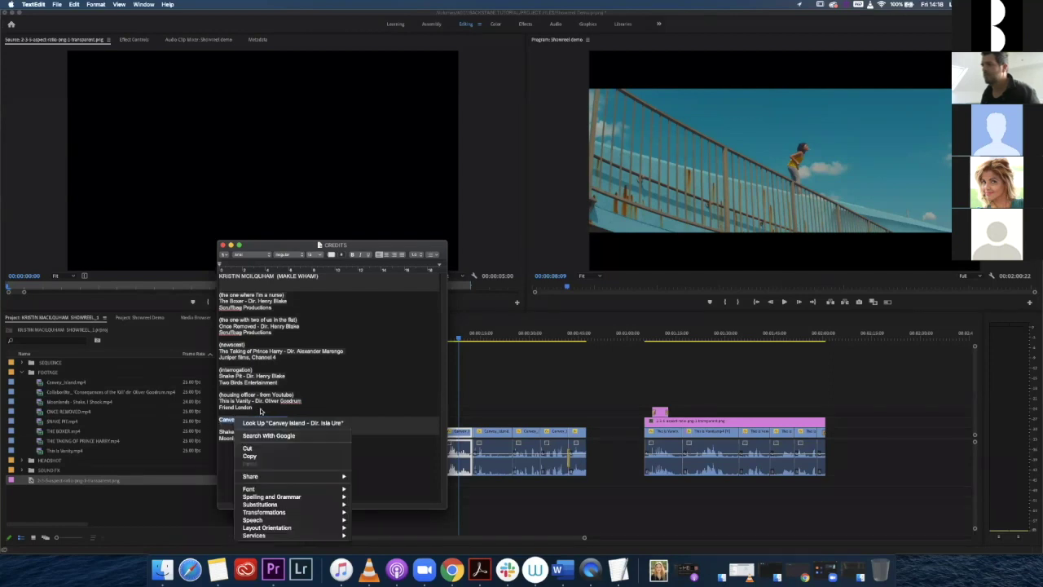
click(308, 457)
Add a text title at 00:00:06:00 in Showreel demo over the car shot and paste the Canvey Island director credit into it.
click(482, 334)
drag(458, 335, 436, 341)
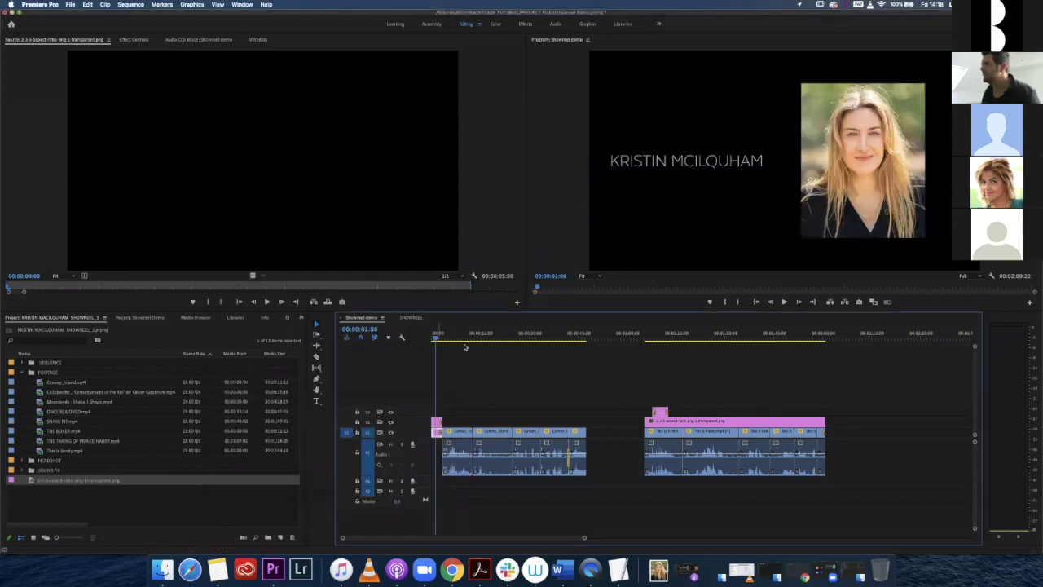
click(453, 337)
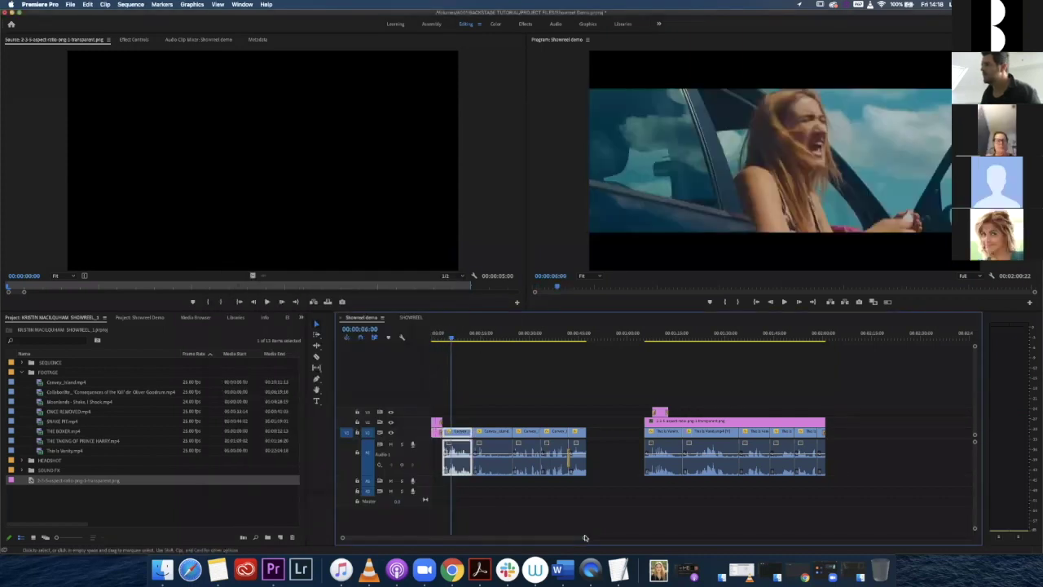
click(316, 400)
click(801, 230)
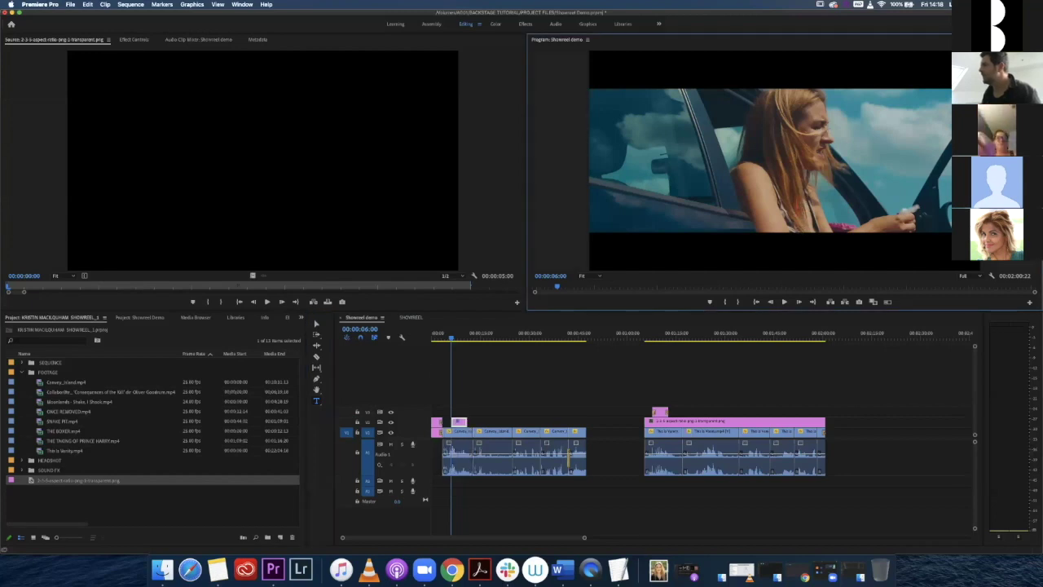
right_click(798, 209)
key(Escape)
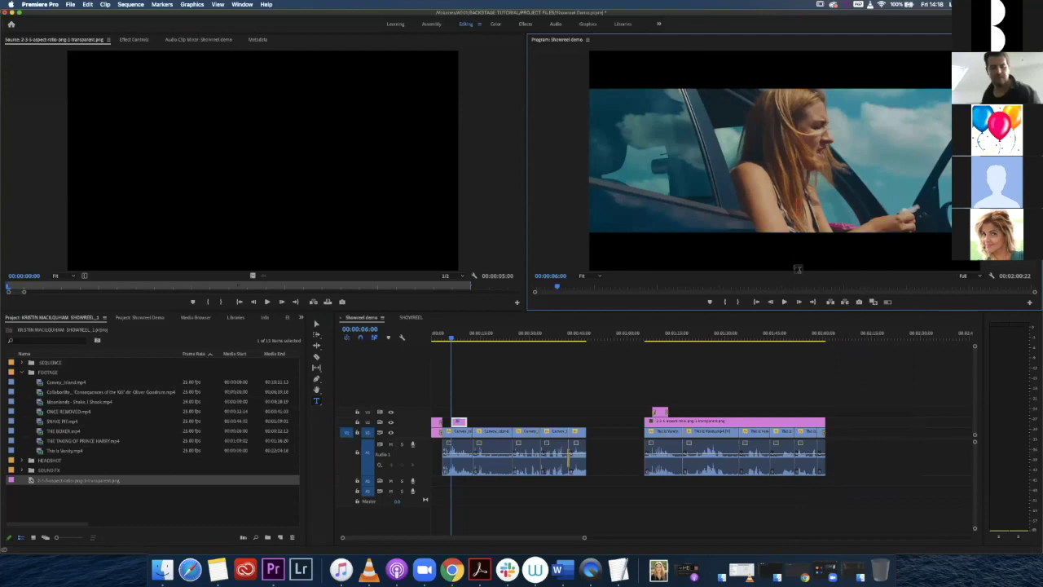
key(super+v)
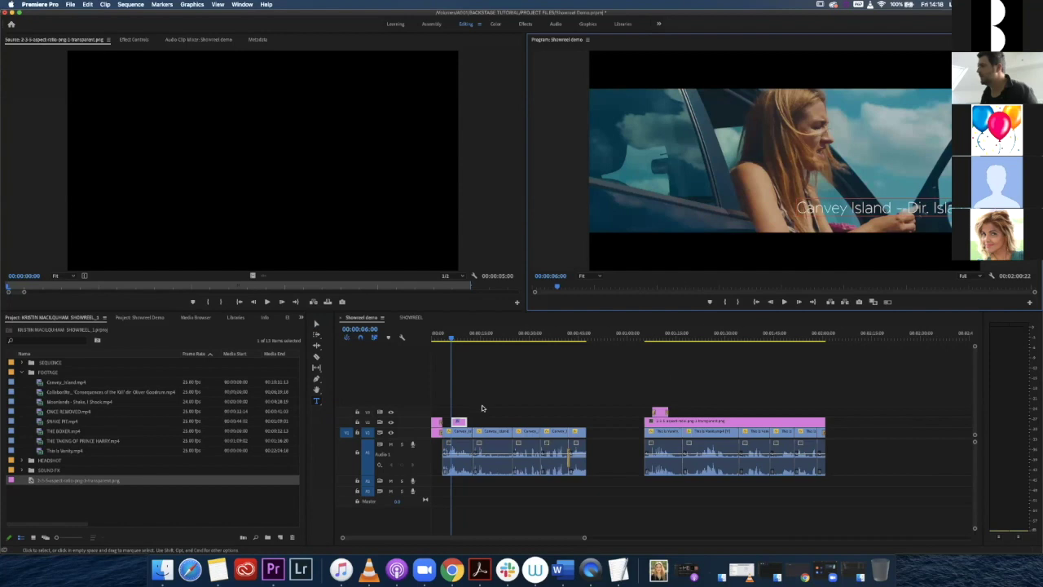
key(v)
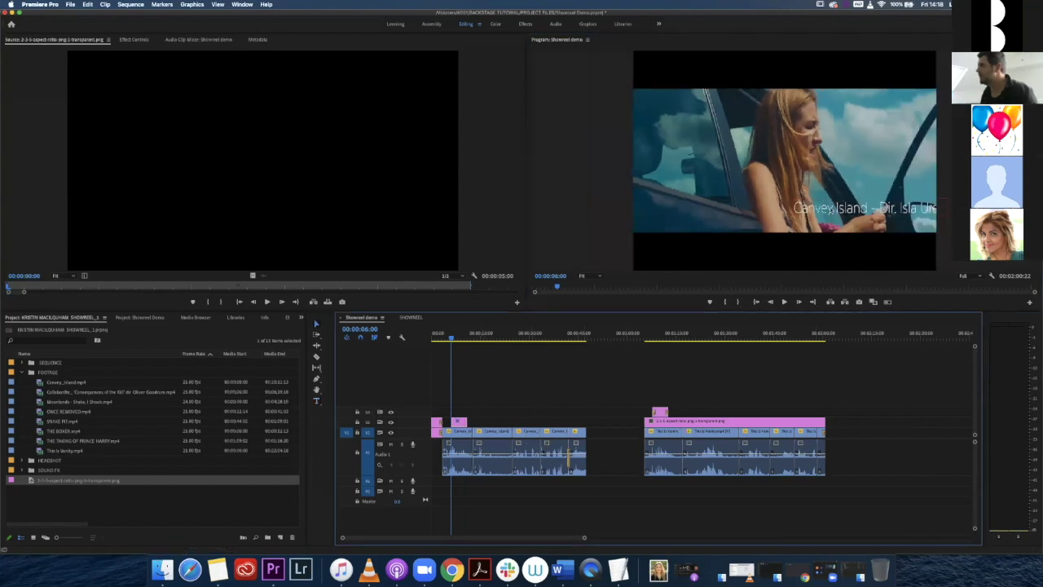
Reposition the Canvey Island credit text slightly lower in the frame, just above the lower letterbox bar.
click(840, 212)
drag(940, 220, 947, 221)
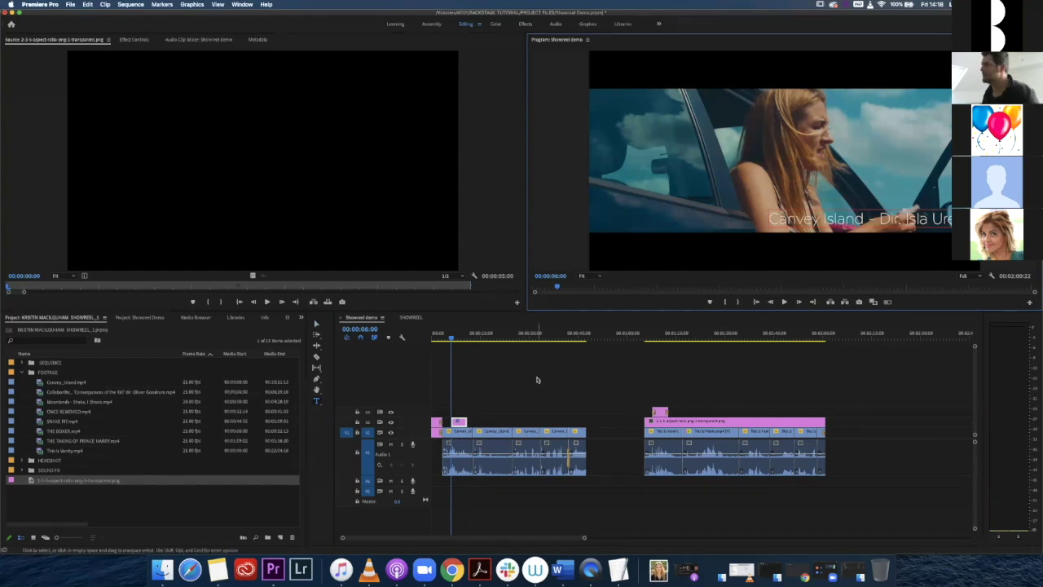
click(695, 356)
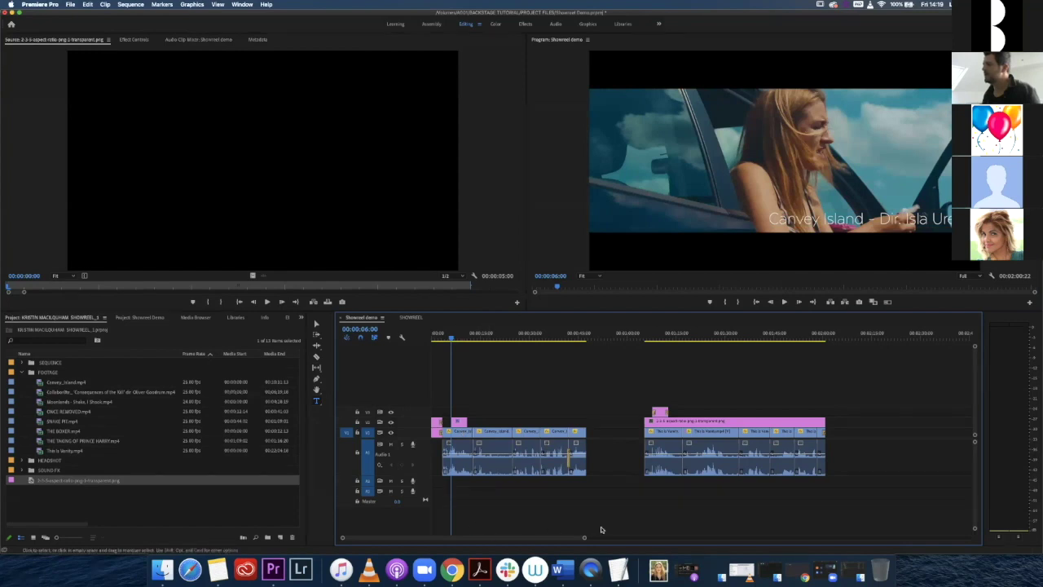
Move the Canvey Island title clip earlier on video track 2, starting shortly after the first Canvey Island clip begins.
drag(586, 537, 407, 540)
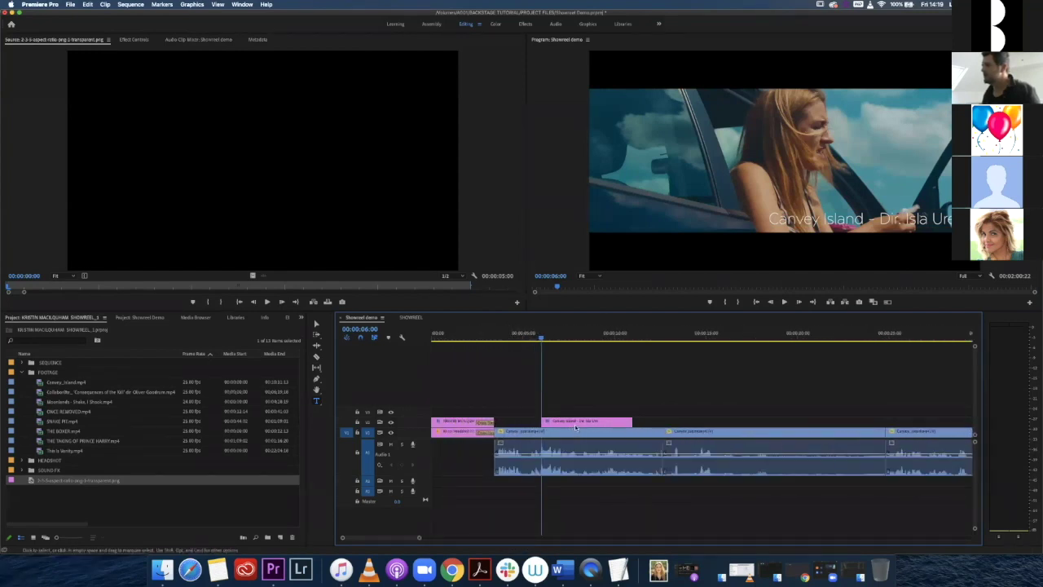
drag(570, 424, 561, 425)
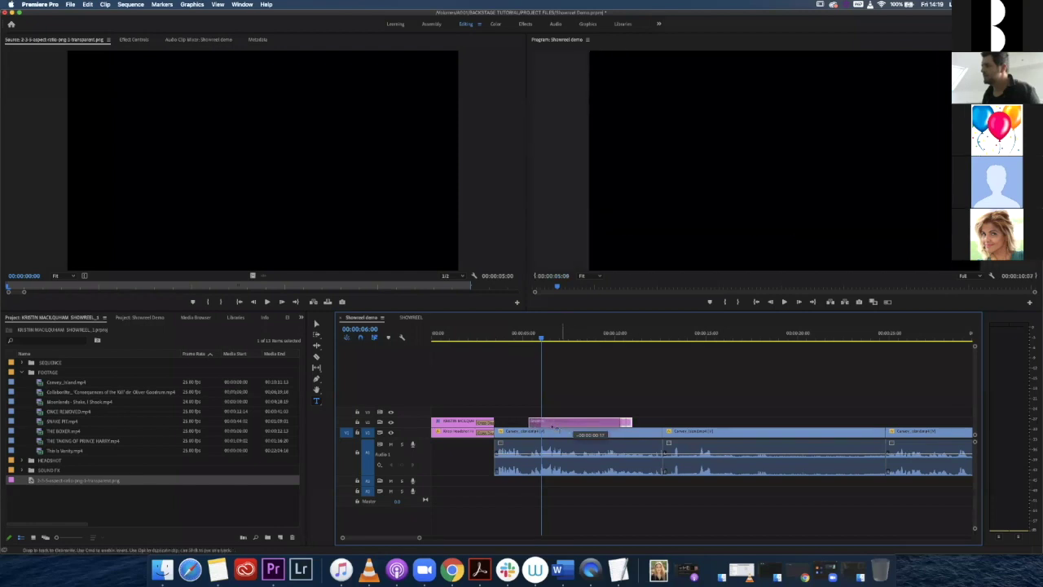
drag(505, 338, 501, 336)
click(492, 334)
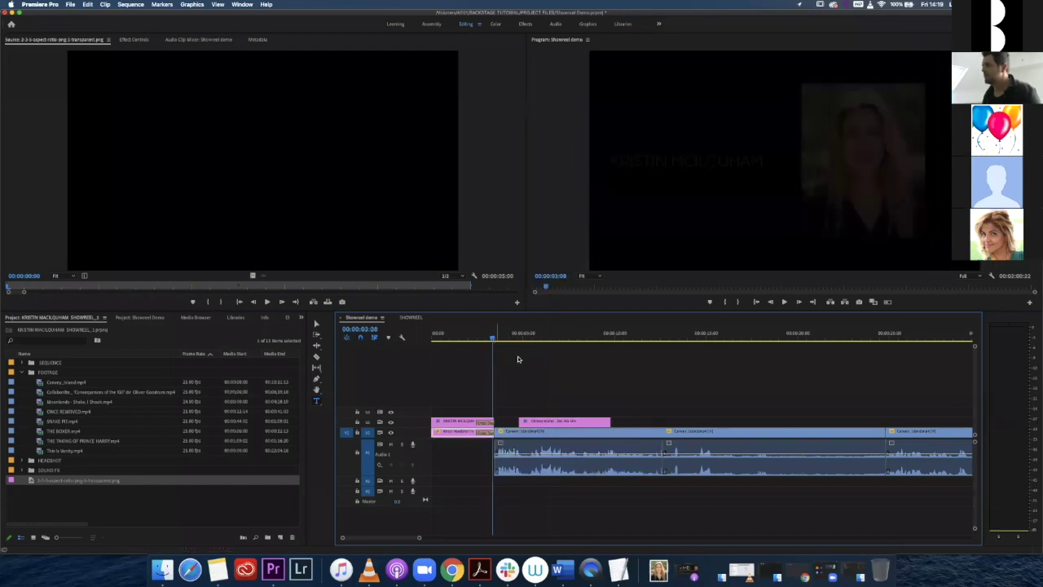
Play the opening with the Canvey Island title and trim the title clip's end back to 00:00:08:07.
key(space)
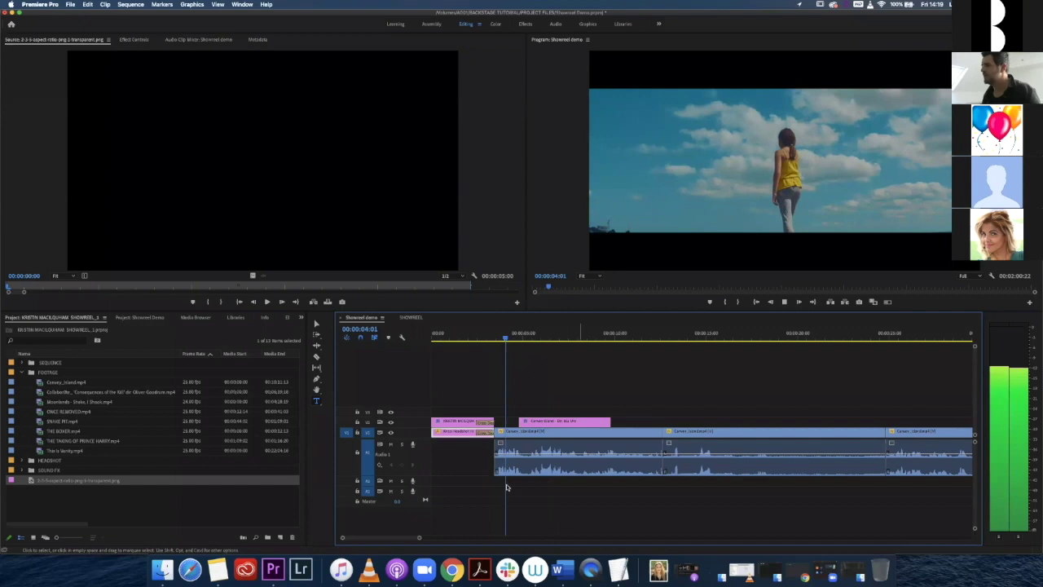
click(619, 469)
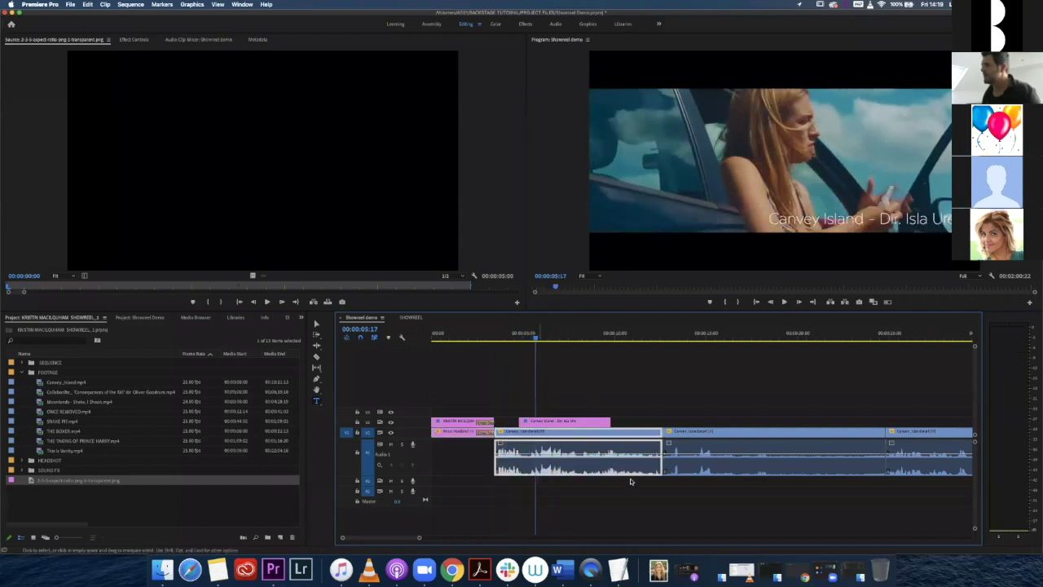
key(space)
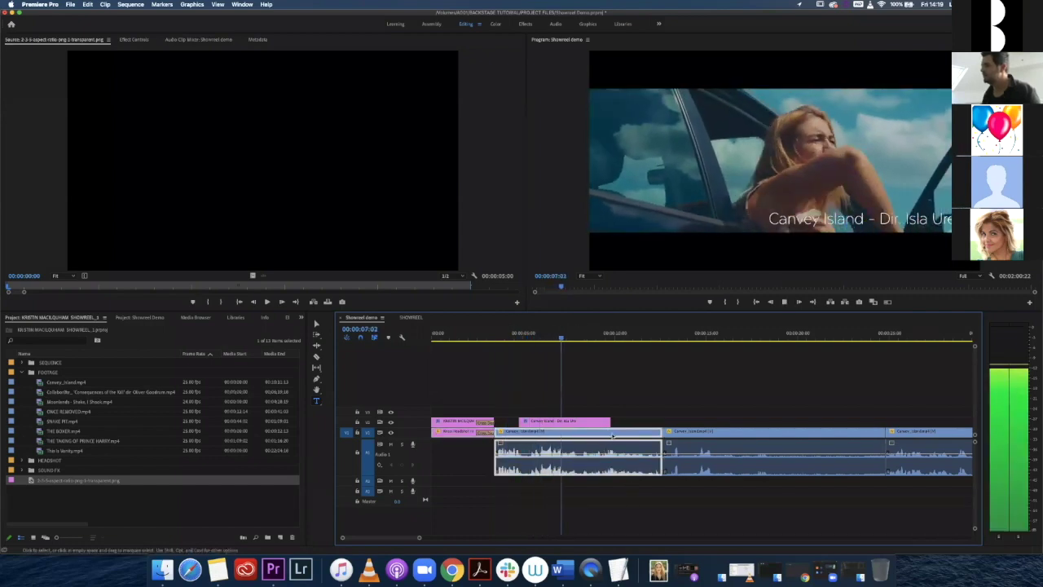
key(space)
drag(609, 423, 582, 493)
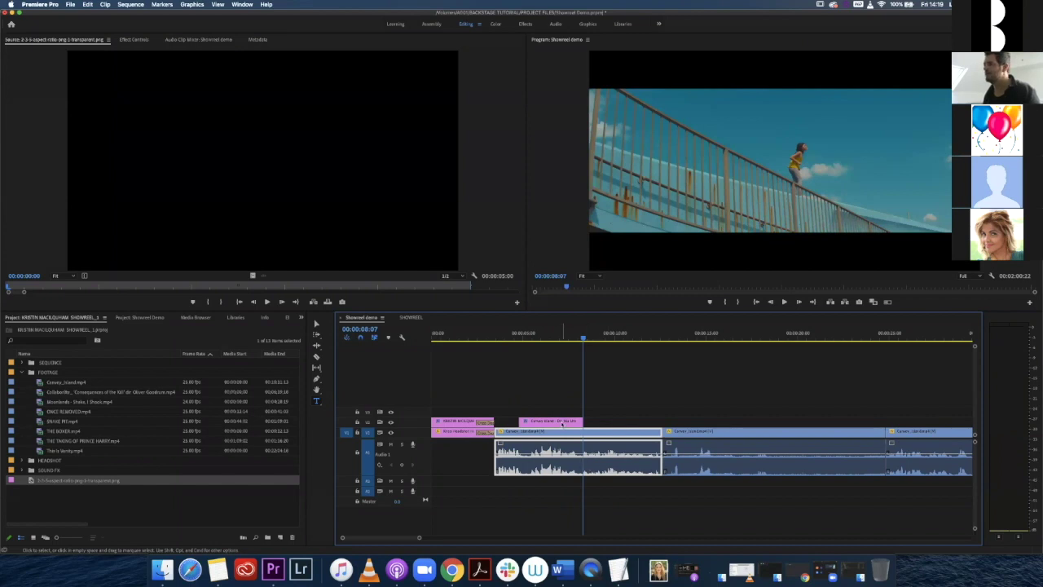
click(569, 334)
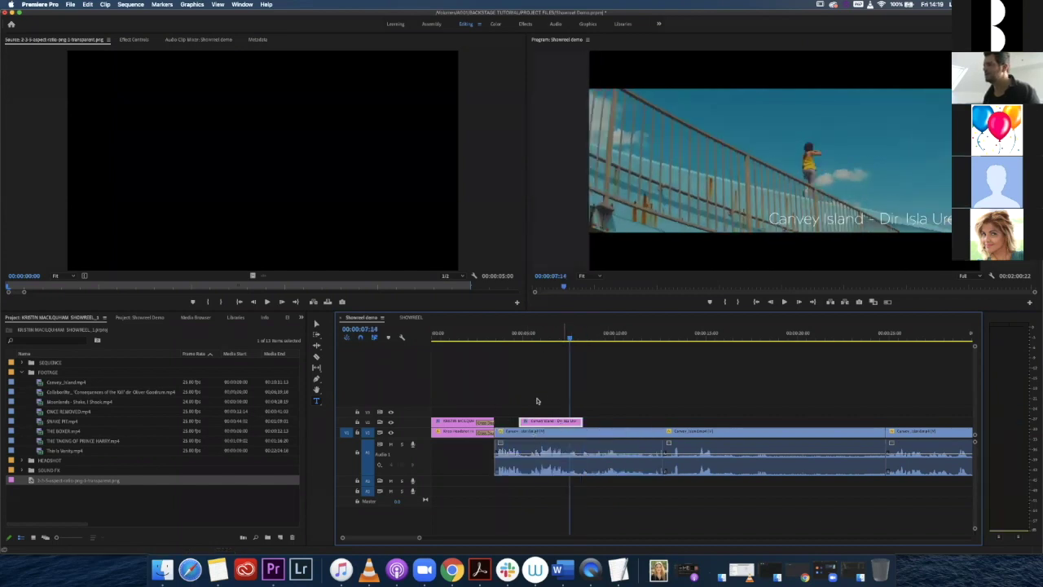
click(557, 334)
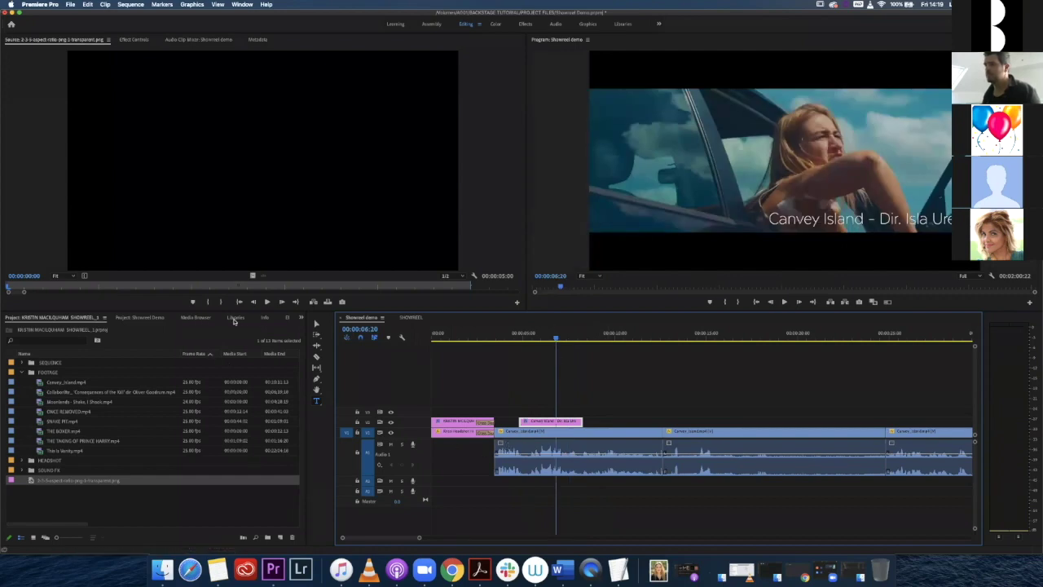
Apply the Cross Dissolve video transition to both the start and the end of the Canvey Island title clip in Showreel demo.
key(shift+7)
click(205, 319)
click(172, 320)
key(shift+1)
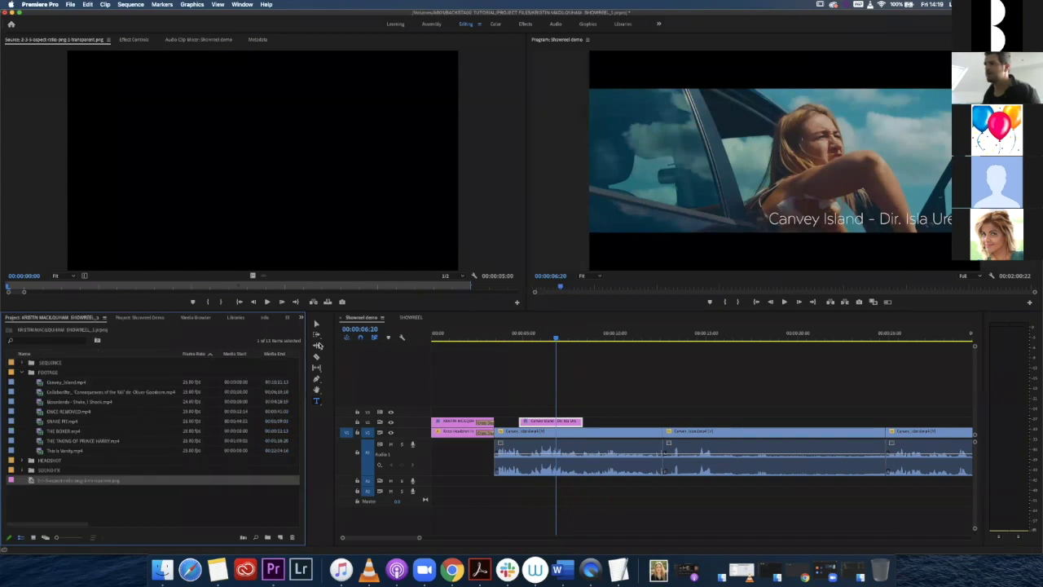
click(235, 318)
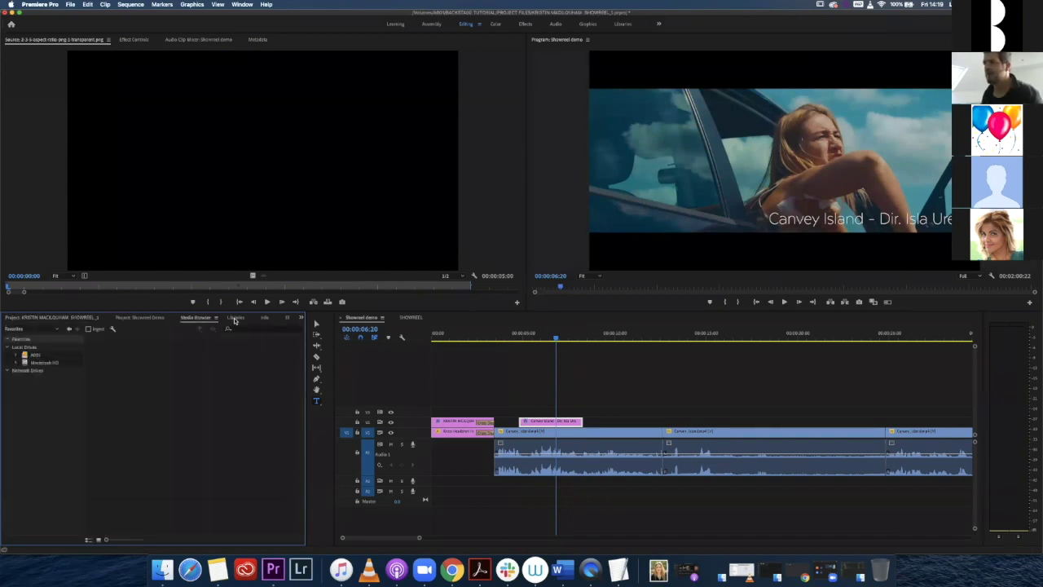
click(301, 317)
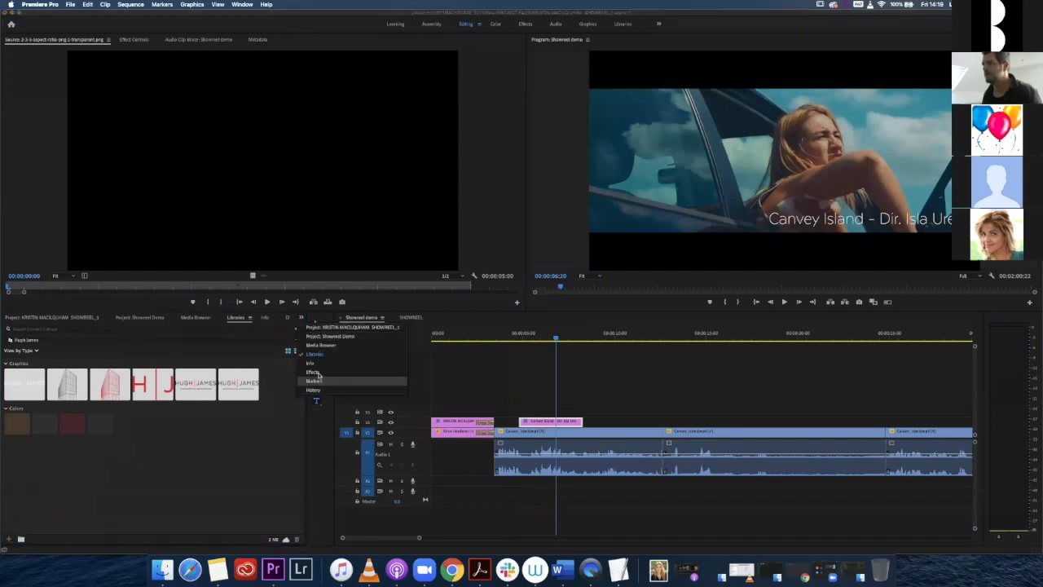
click(319, 379)
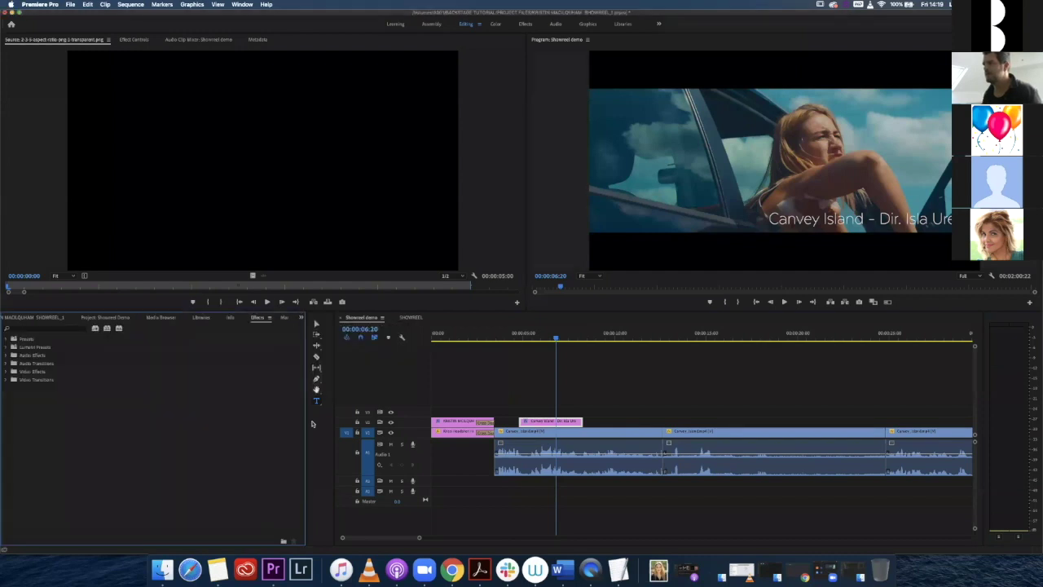
click(9, 379)
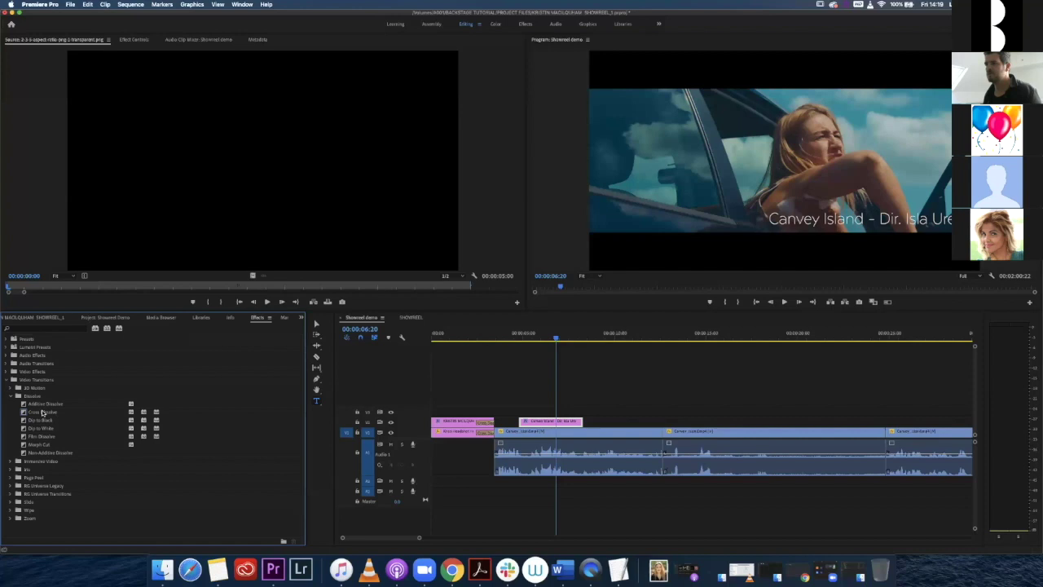
click(26, 413)
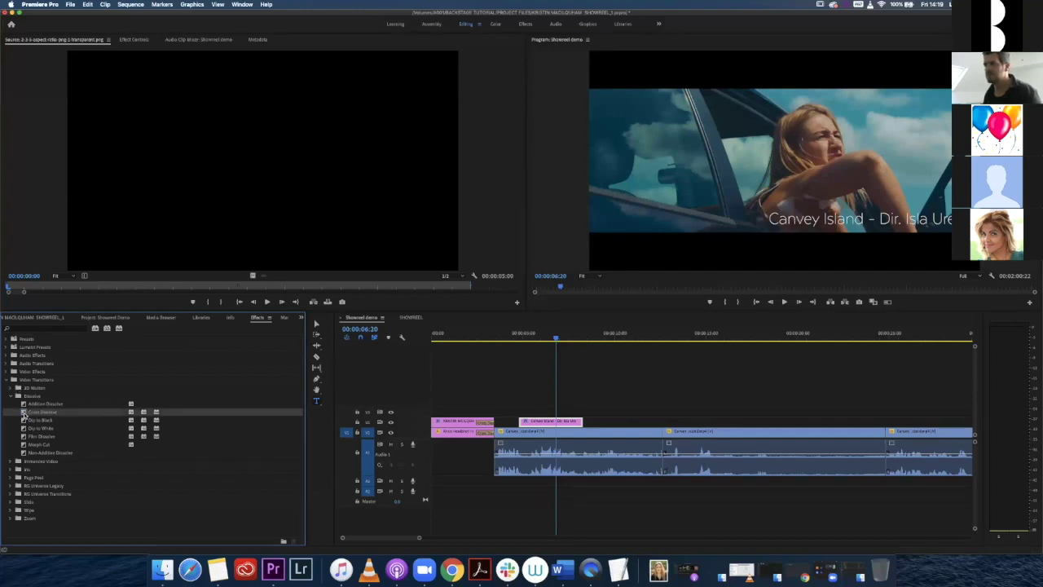
drag(187, 390, 473, 397)
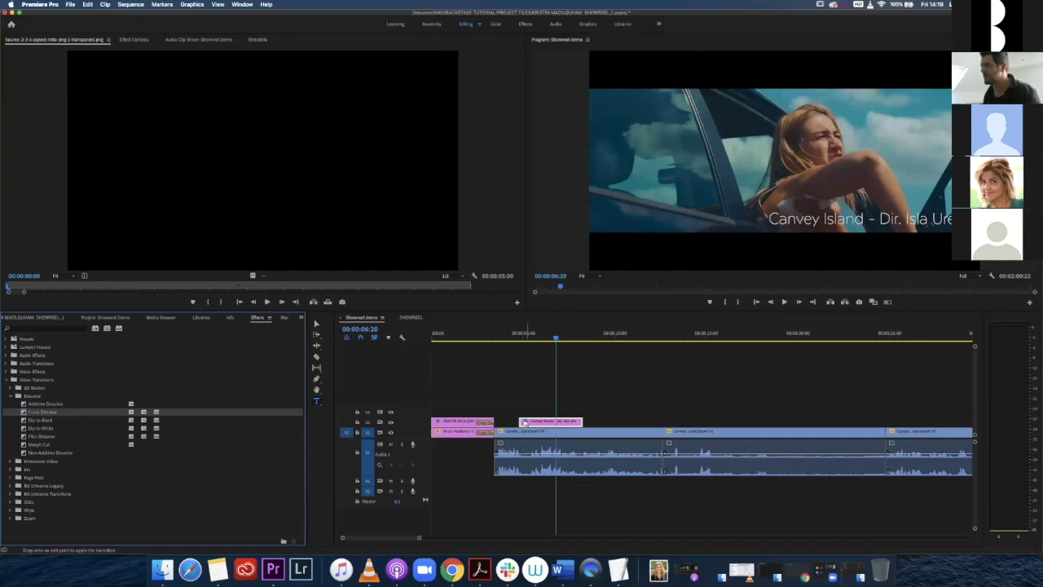
drag(523, 423, 521, 422)
drag(582, 423, 580, 422)
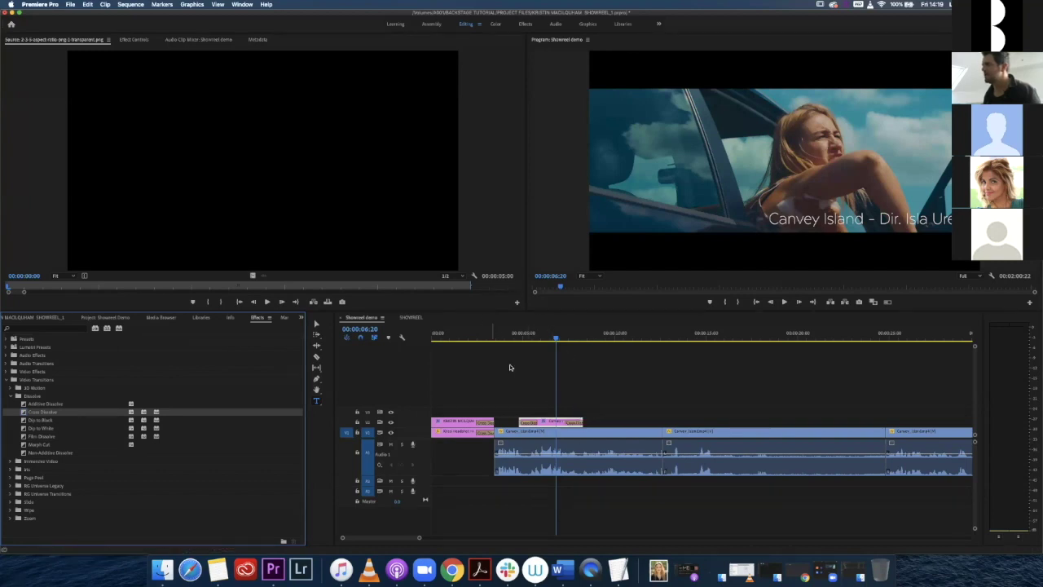
Play Showreel demo from the end of the opening name card to review the Canvey Island title's fades.
click(478, 531)
key(Up)
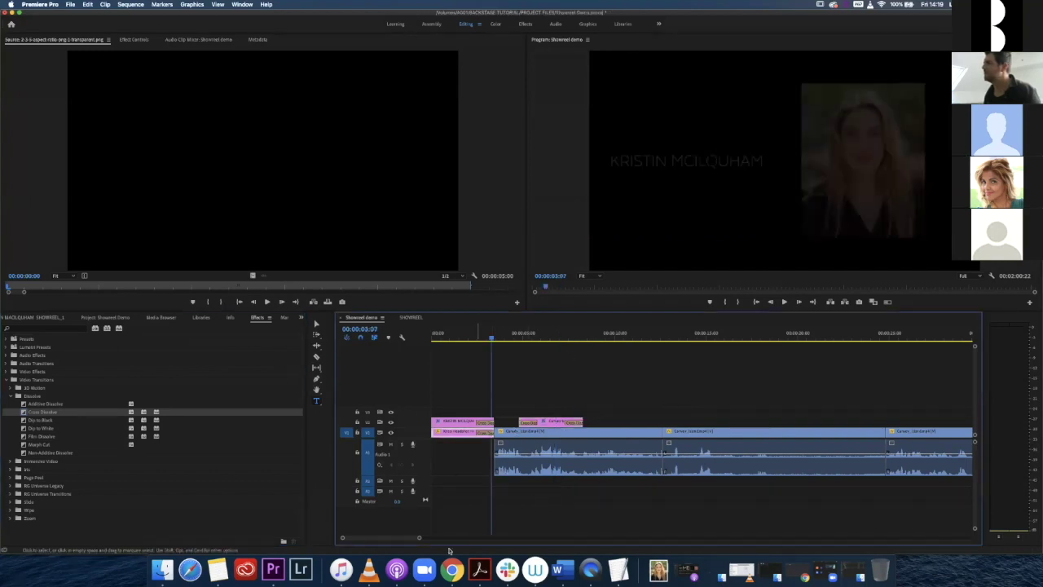
key(space)
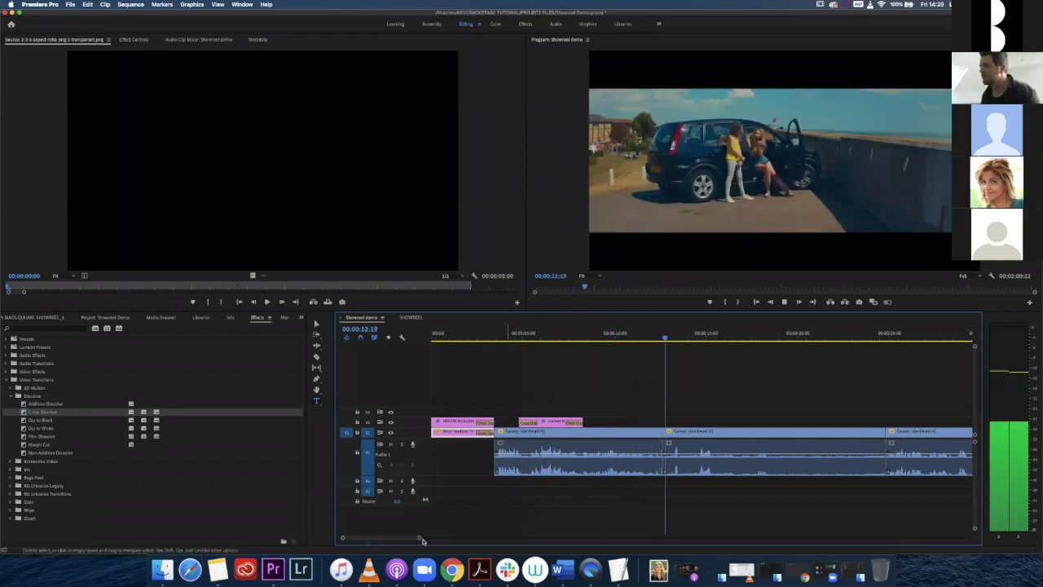
Ripple delete the empty gap between the last Canvey Island clip and the first This is Vanity clip in Showreel demo.
drag(419, 538, 533, 544)
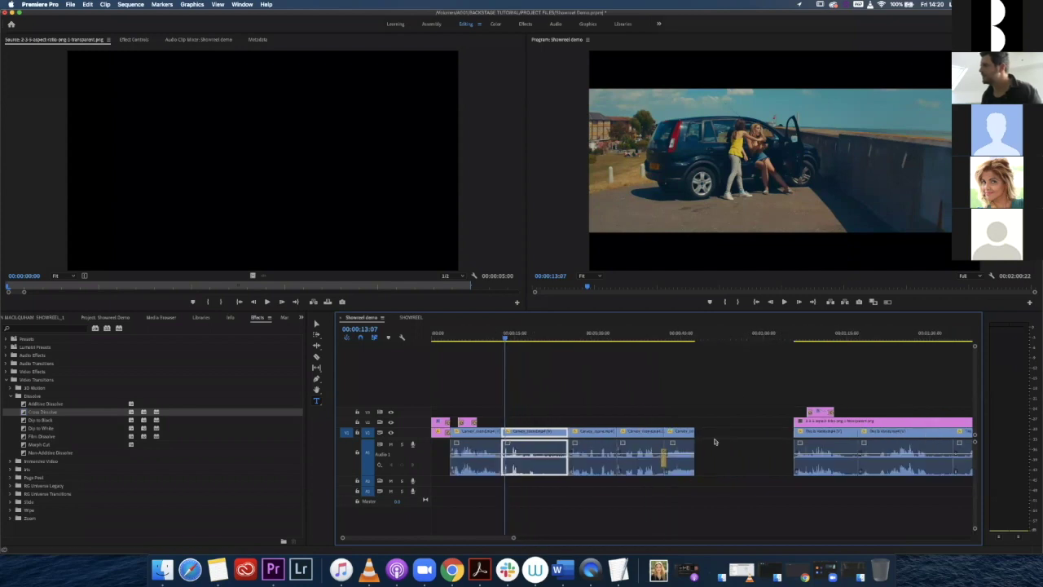
click(823, 329)
drag(514, 541, 556, 541)
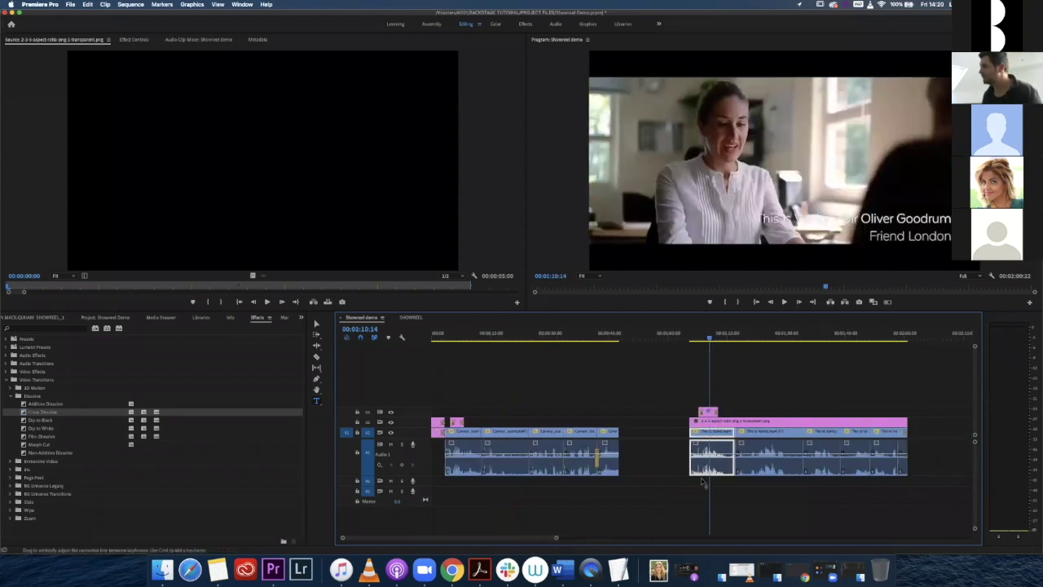
click(649, 435)
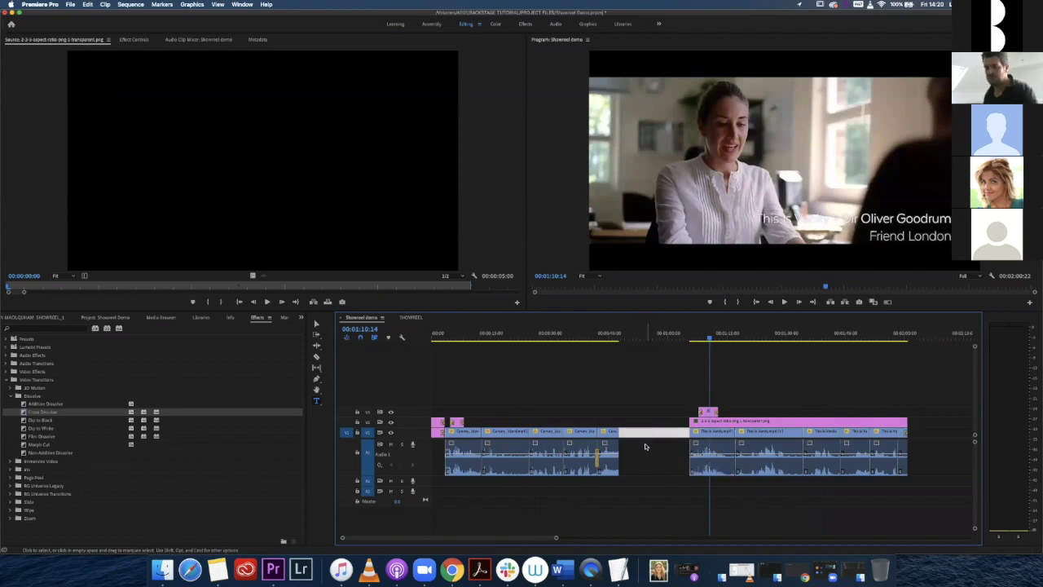
key(Delete)
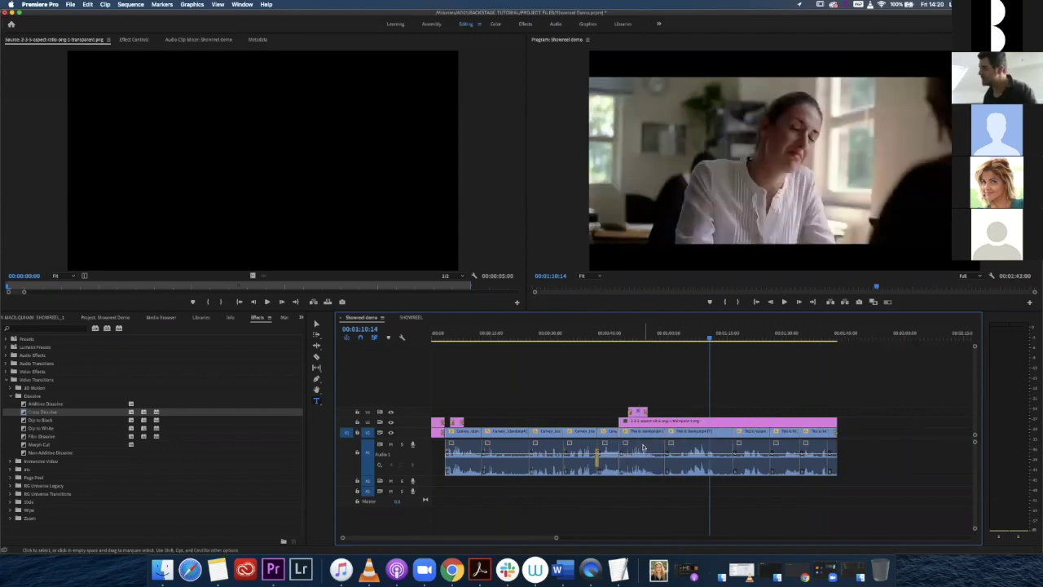
Play the transition from the last Canvey Island clip into the This is Vanity scene, stopping at 00:01:03:07.
click(611, 336)
key(space)
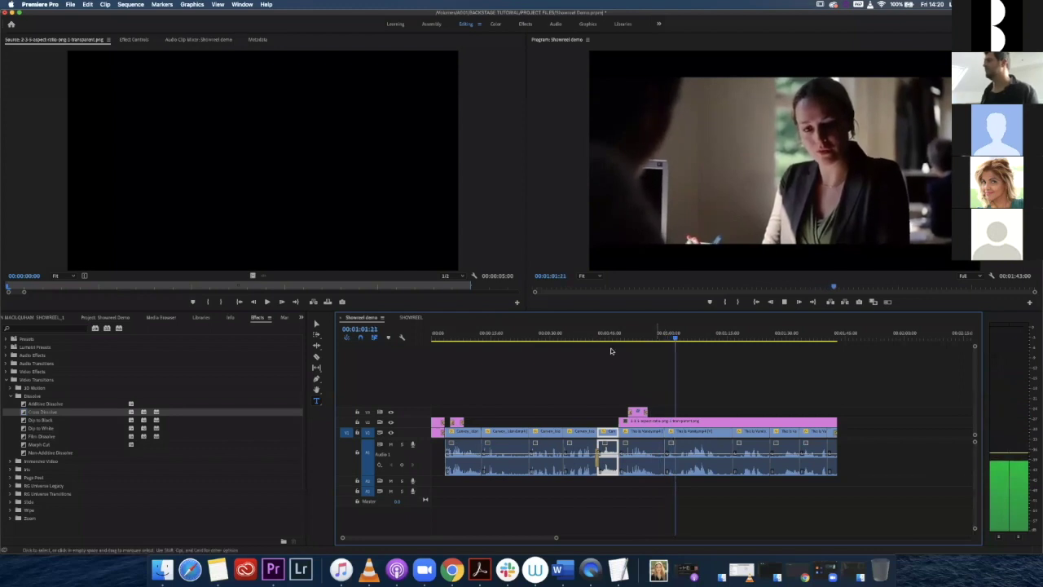
key(space)
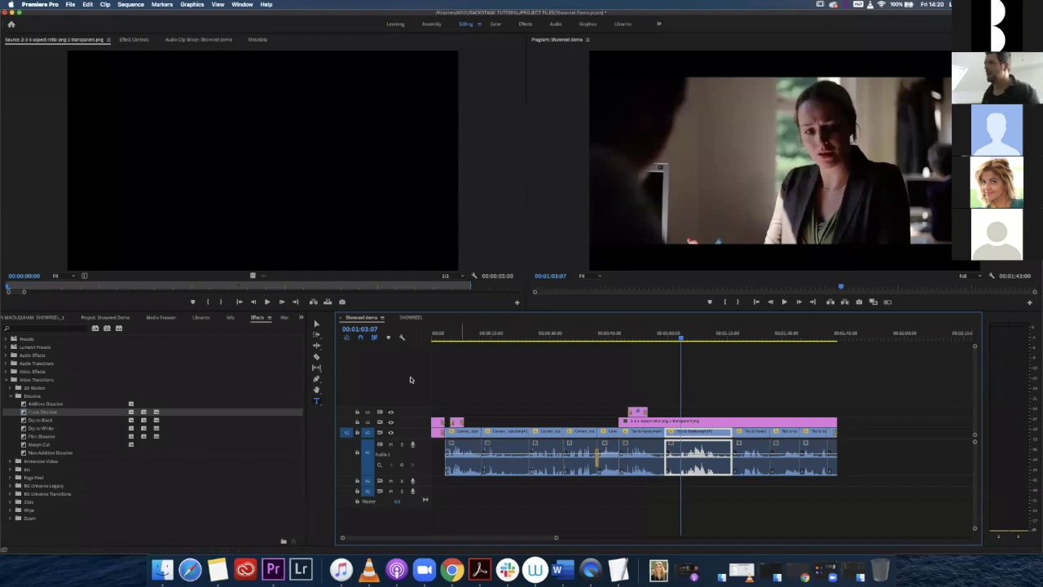
Switch to the SHOWREEL sequence and play The Boxer scene with its credit title through to its end.
click(410, 318)
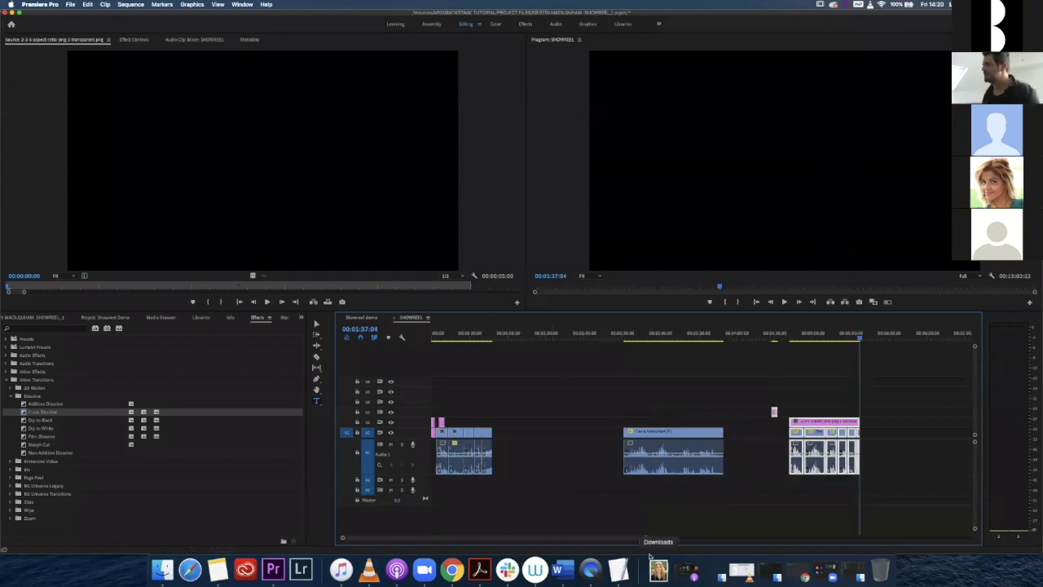
drag(633, 540, 848, 543)
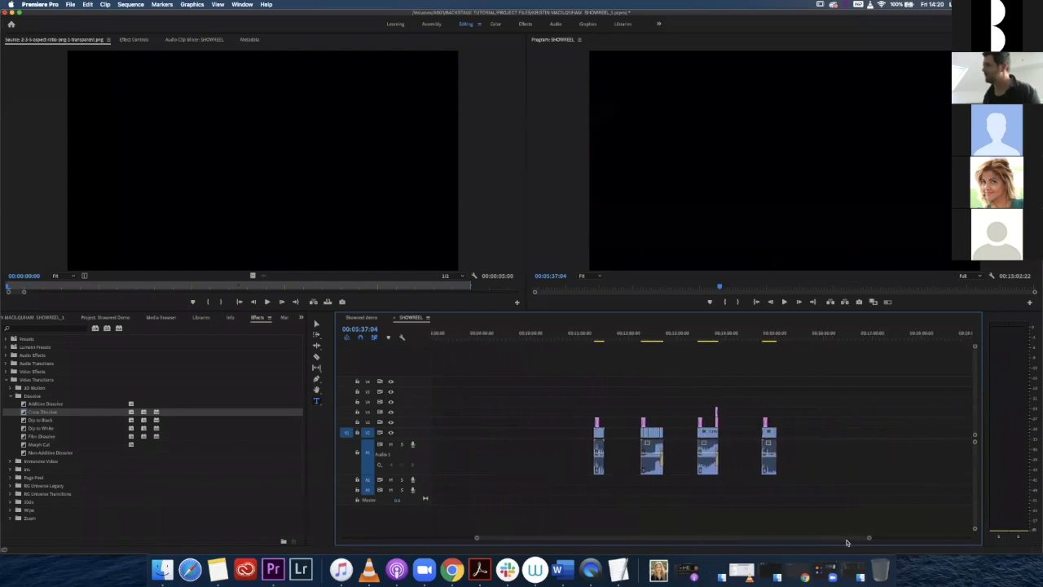
click(596, 339)
key(space)
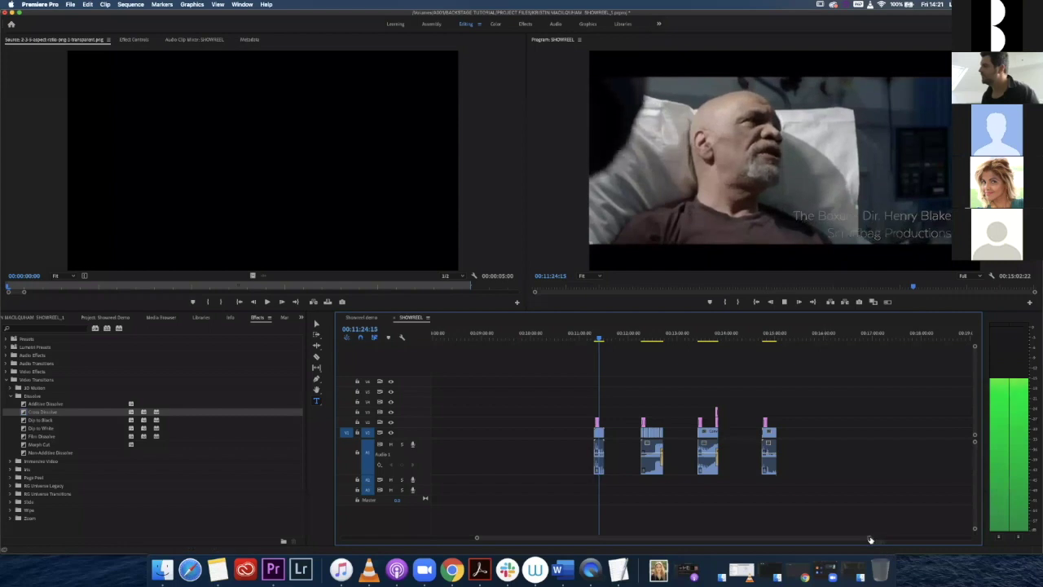
scroll(834, 542, up, 5)
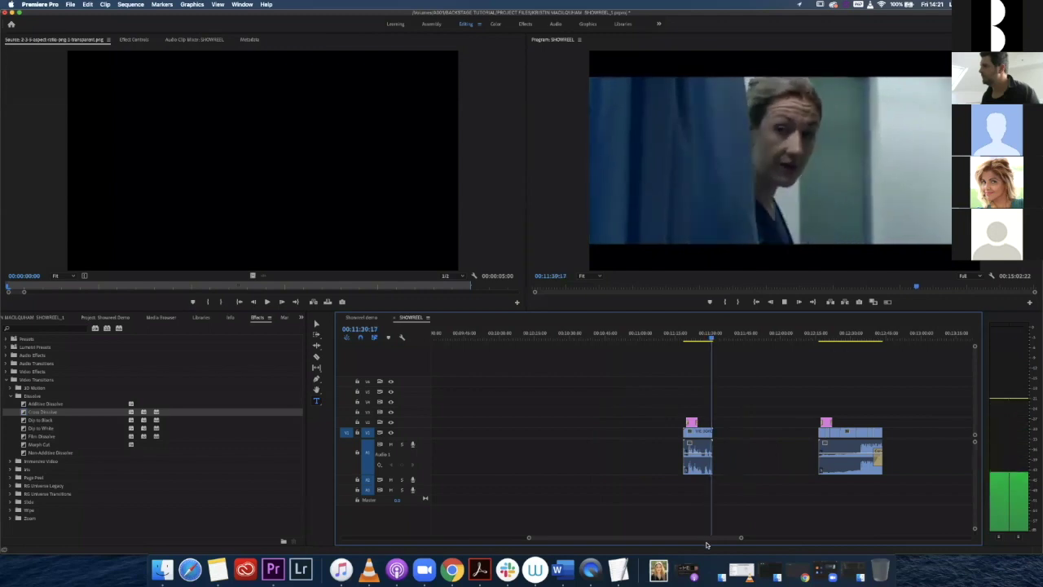
scroll(709, 542, right, 5)
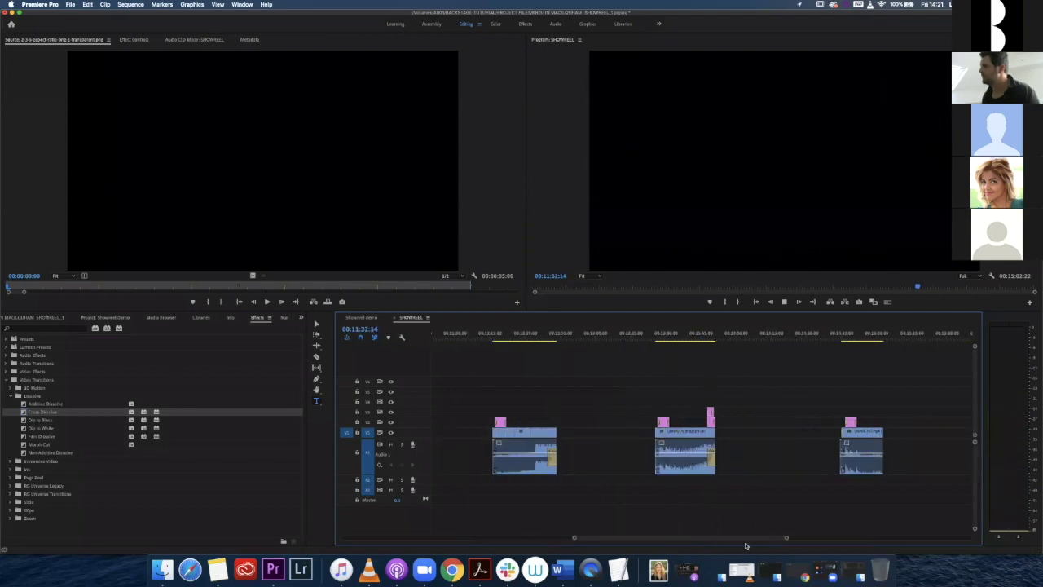
key(space)
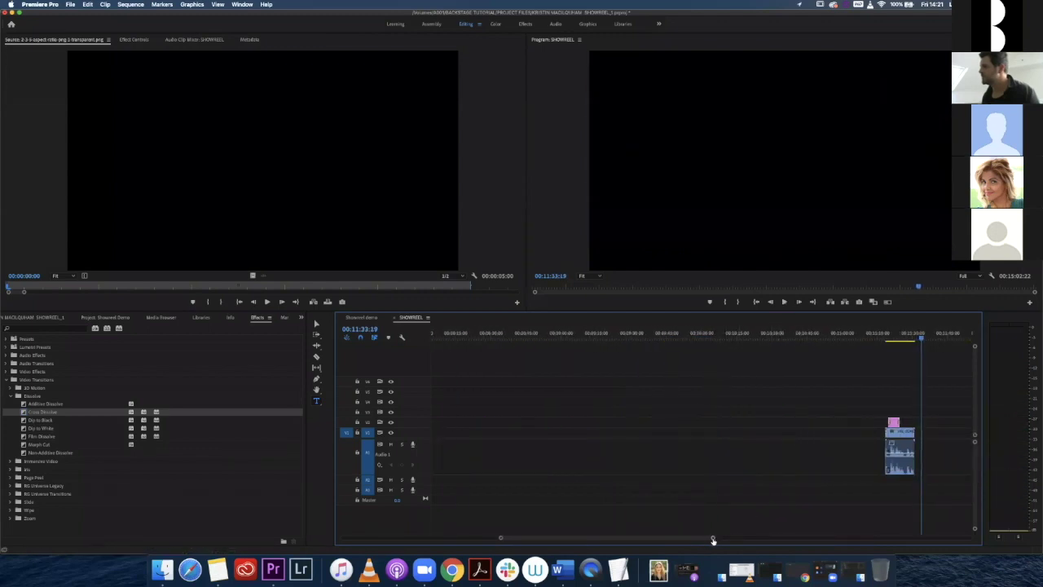
Play the last scene in the SHOWREEL sequence through to the end at 00:15:02:22.
drag(713, 540, 823, 539)
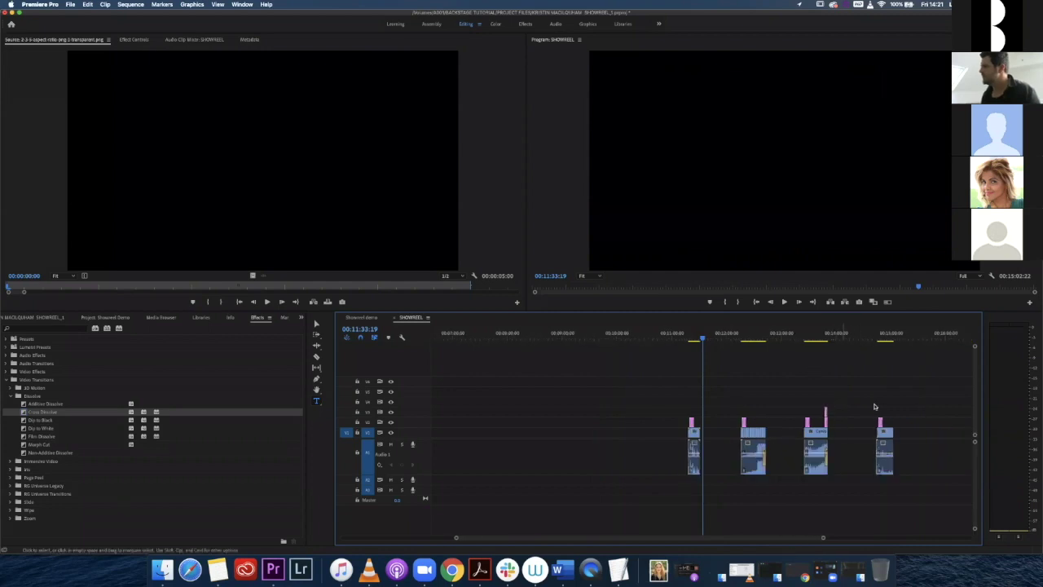
click(878, 337)
key(space)
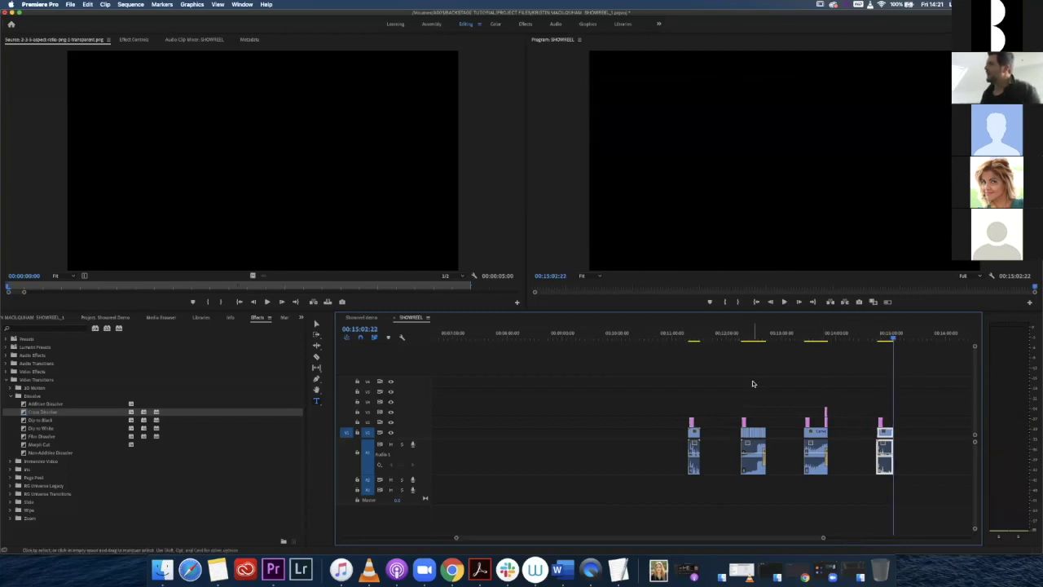
Play SHOWREEL from 00:12:15:06 into the second Canvey Island scene and stop at 00:13:28:12.
click(742, 340)
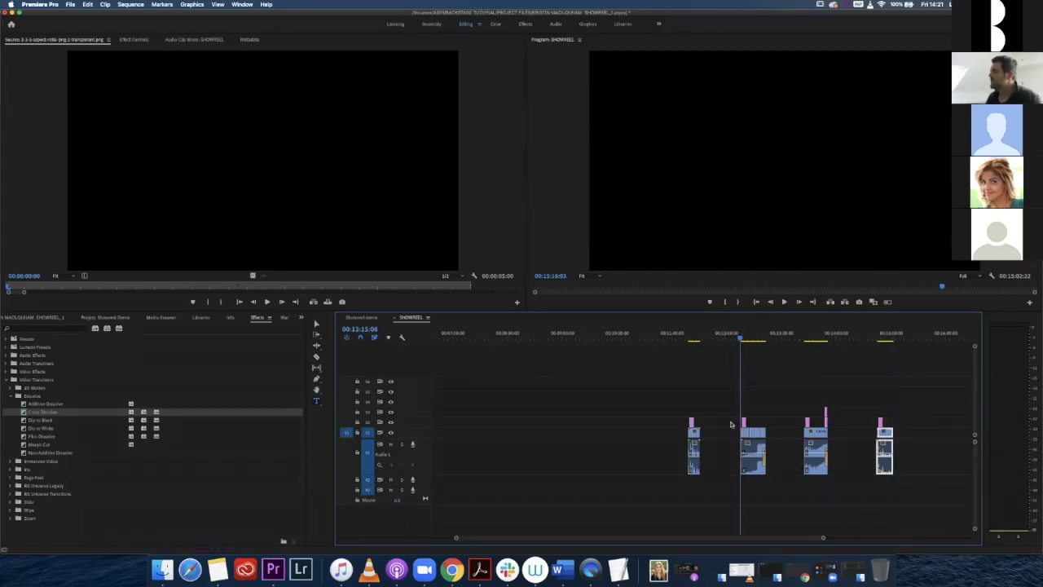
key(=)
key(=)
key(=)
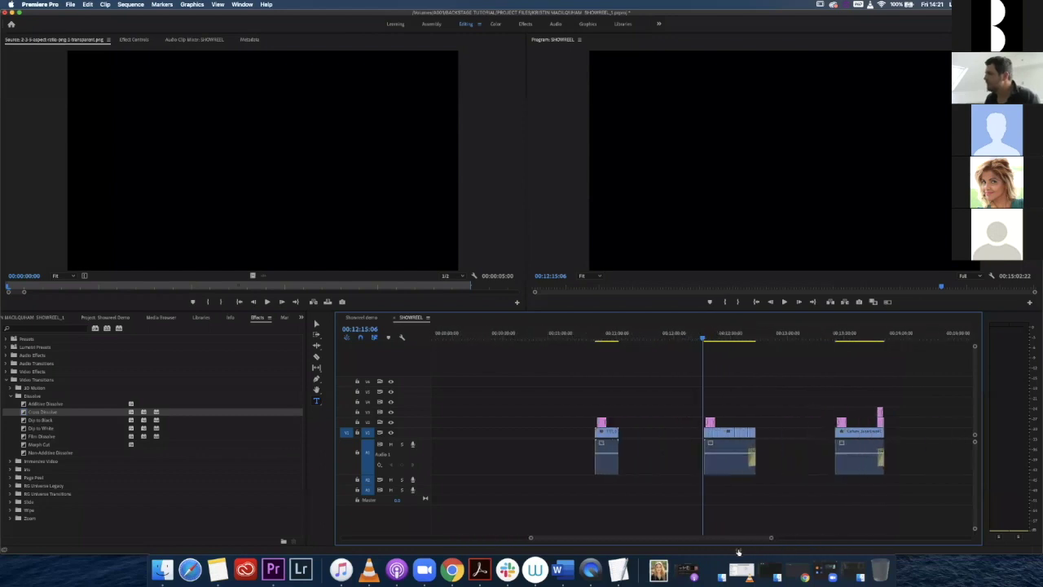
scroll(693, 541, right, 5)
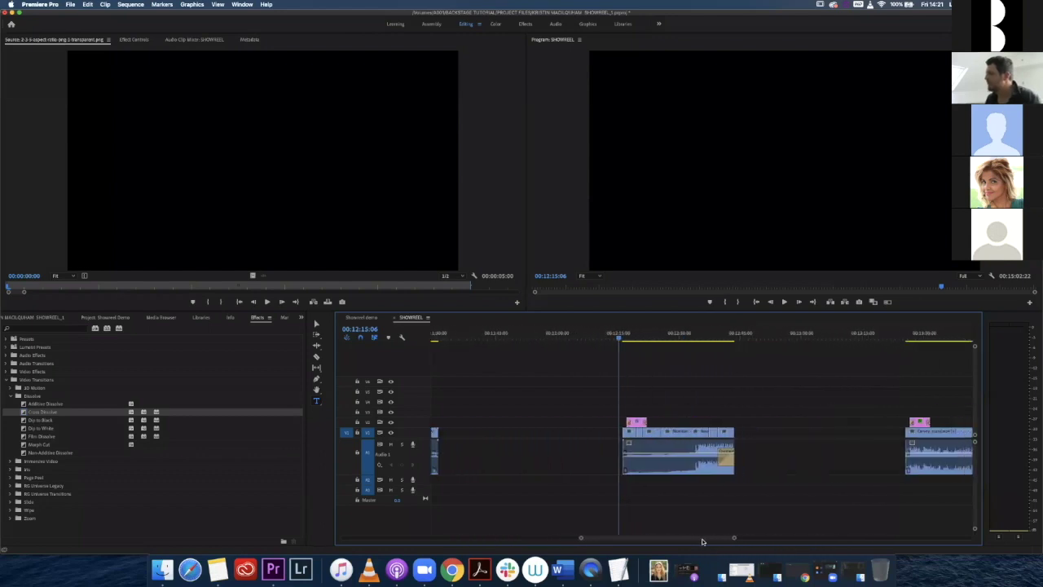
key(space)
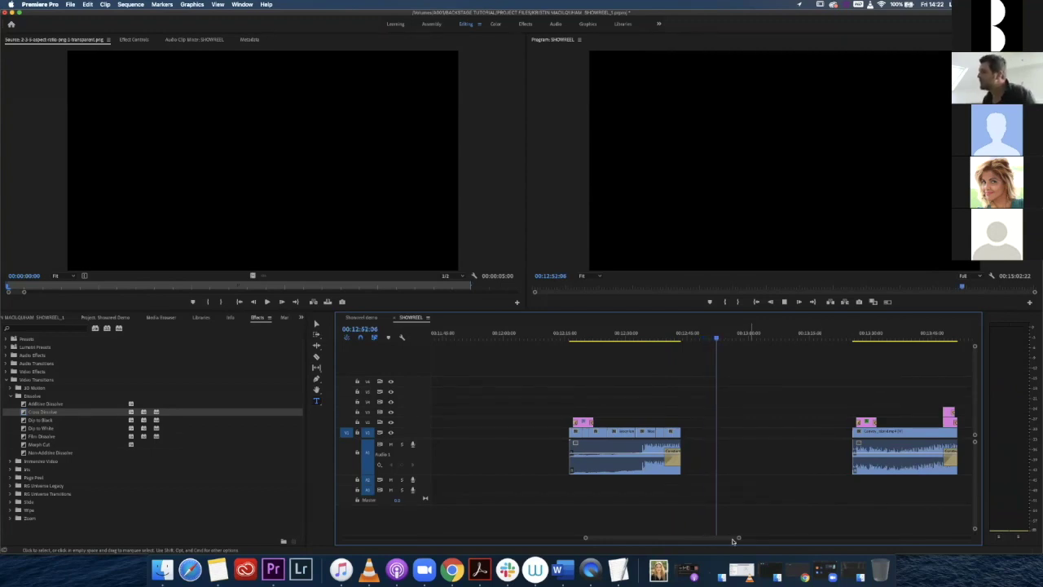
drag(738, 538, 839, 539)
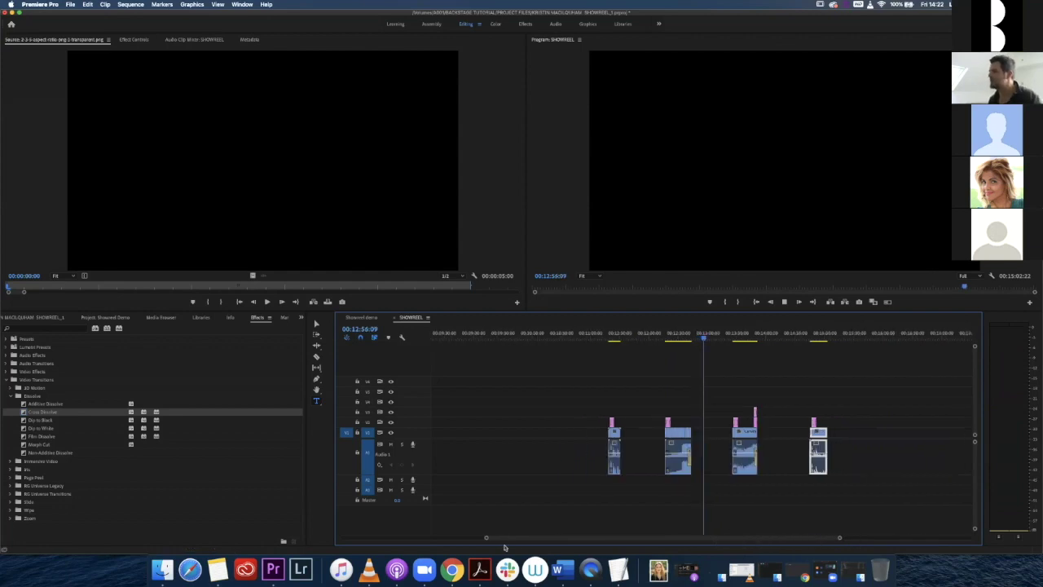
drag(487, 539, 371, 541)
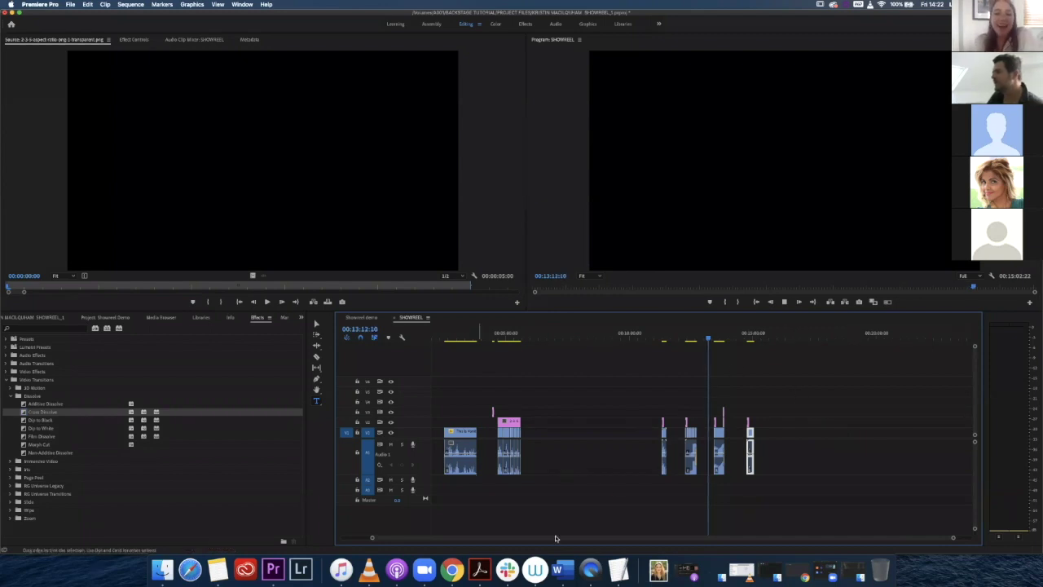
scroll(570, 536, left, 3)
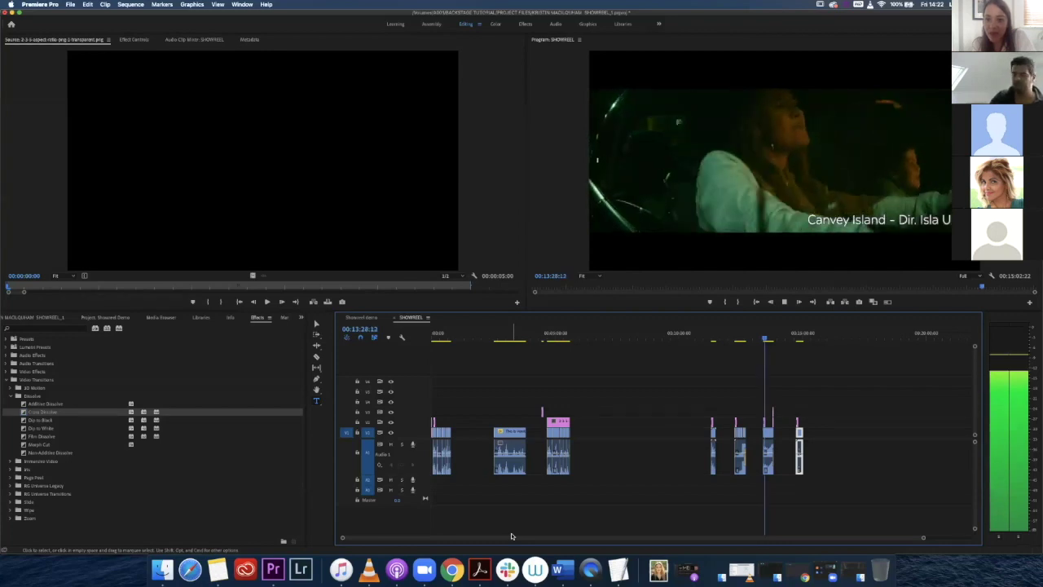
key(space)
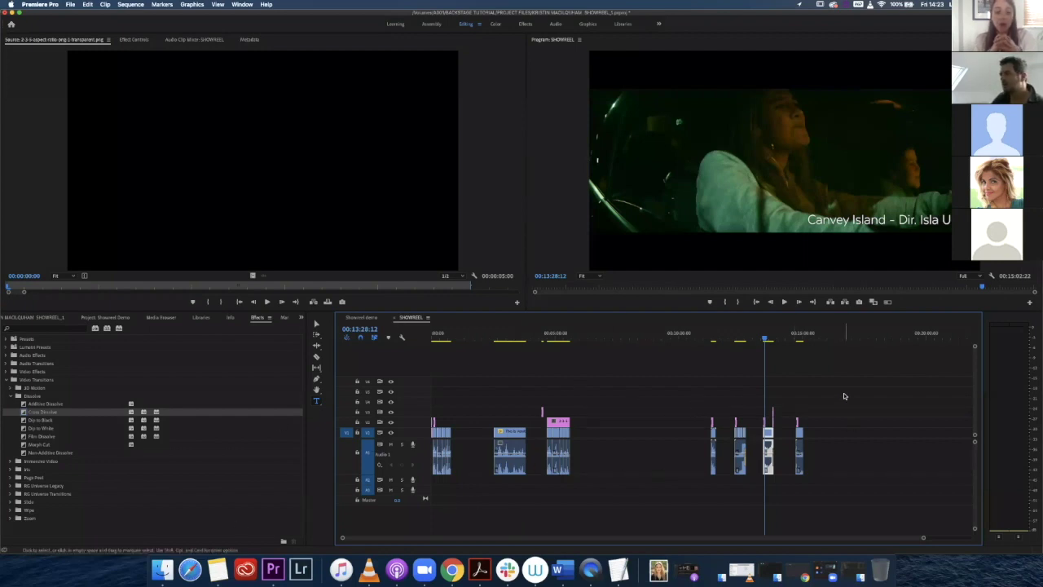
Copy the last four scenes of the SHOWREEL sequence with their titles and paste them into Showreel demo at 00:01:53:00.
click(558, 336)
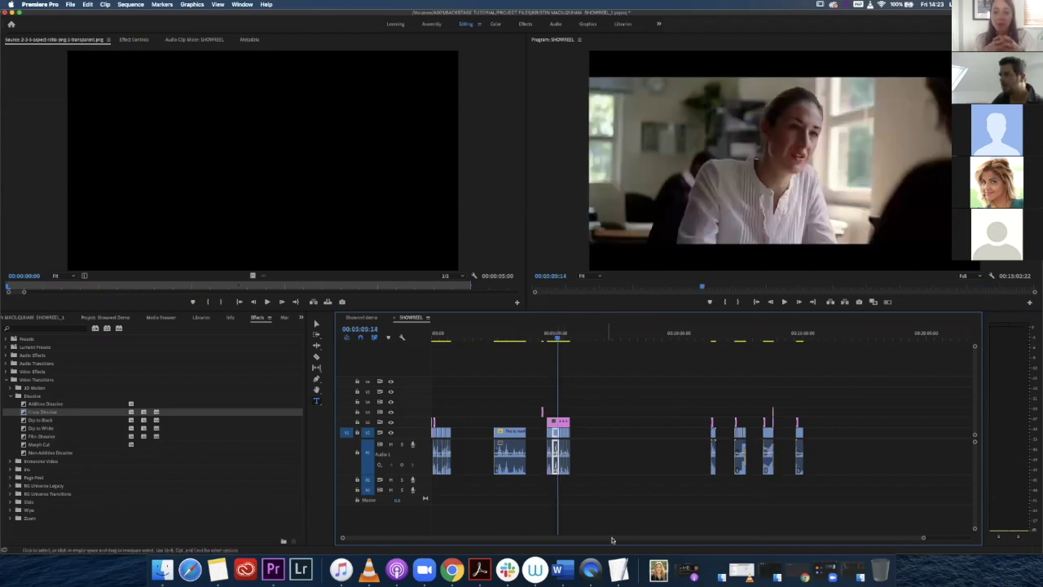
click(548, 336)
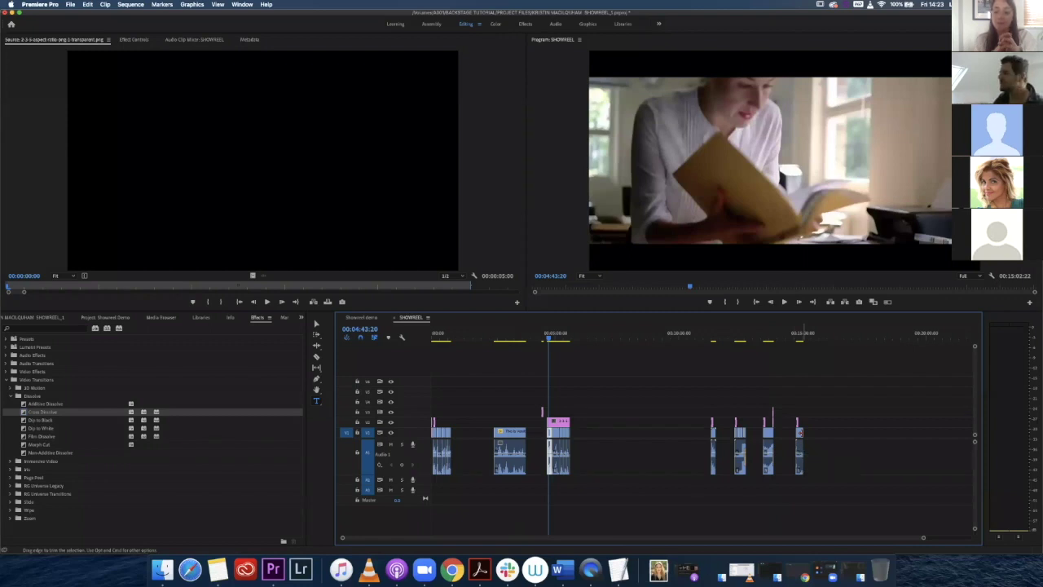
drag(846, 388, 689, 506)
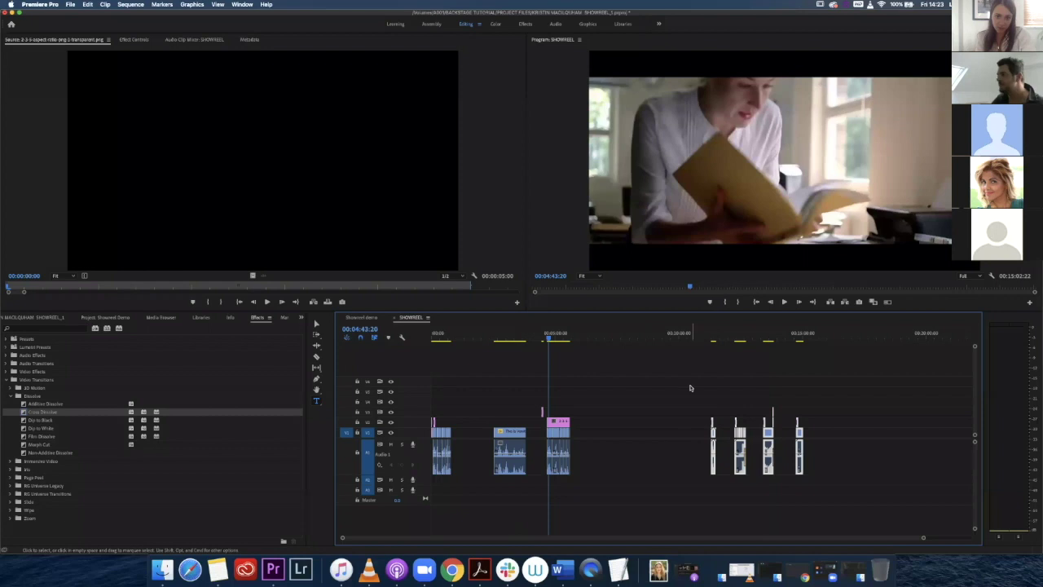
click(360, 317)
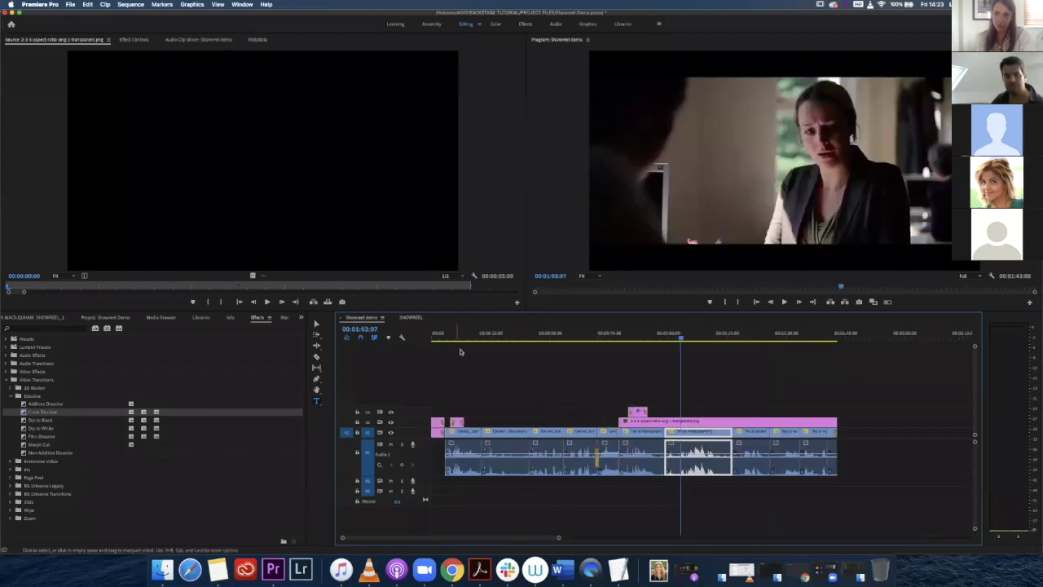
click(877, 335)
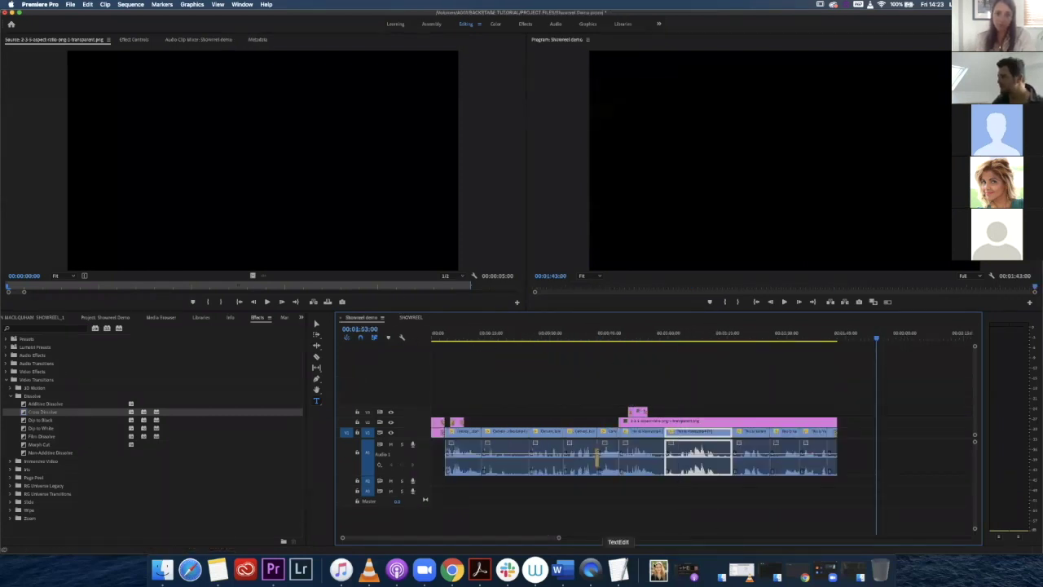
drag(559, 537, 773, 538)
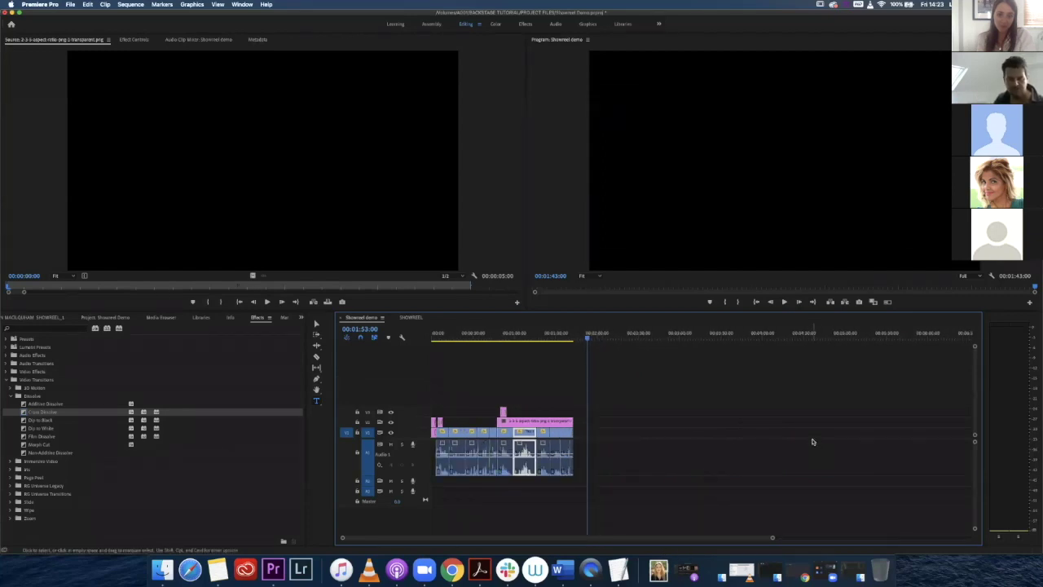
key(End)
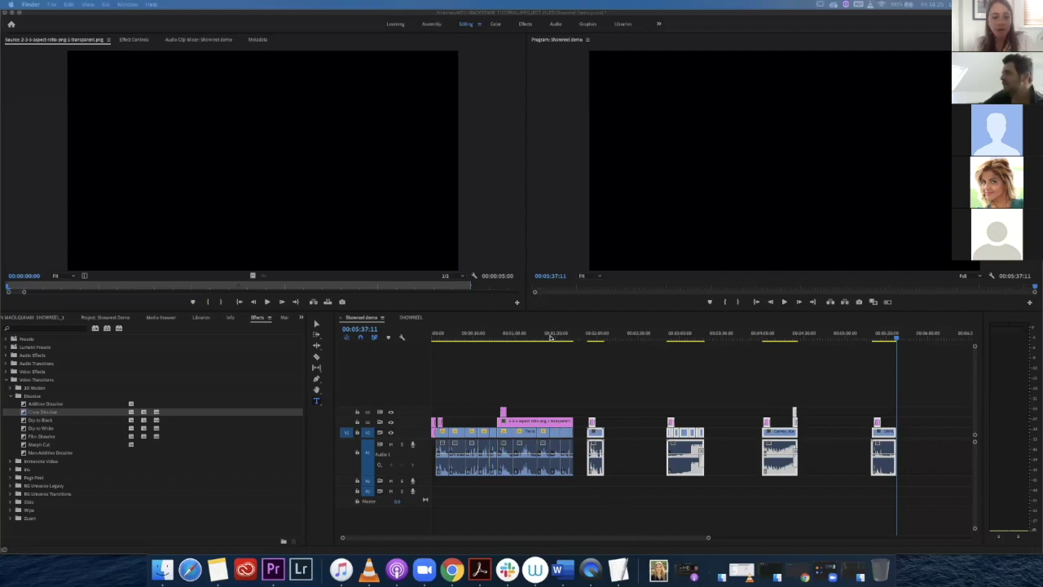
Review the already assembled Canvey Island and This is Vanity scenes in Showreel demo, ending at 00:01:12:03.
click(533, 417)
click(536, 334)
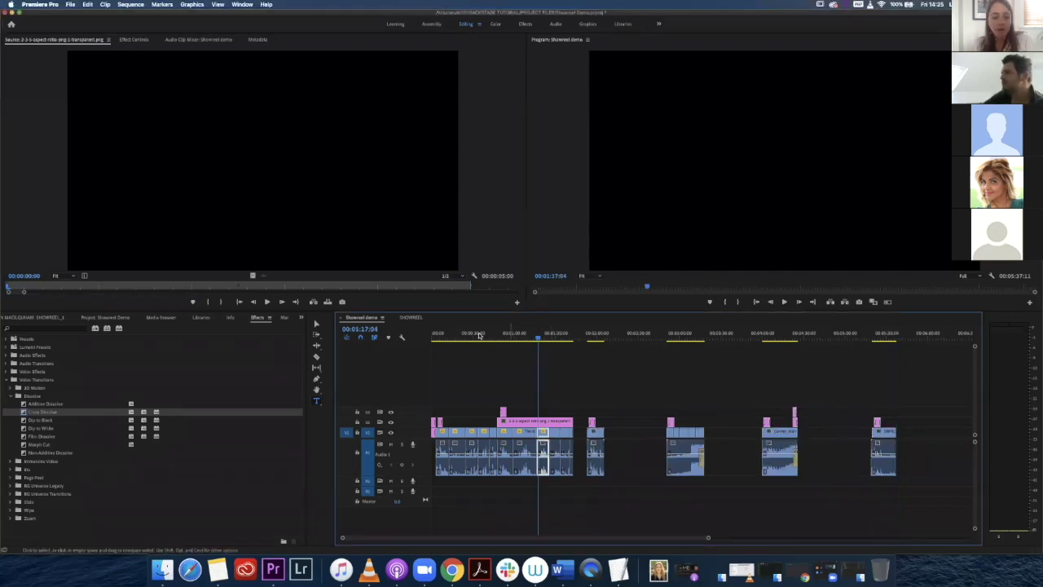
key(space)
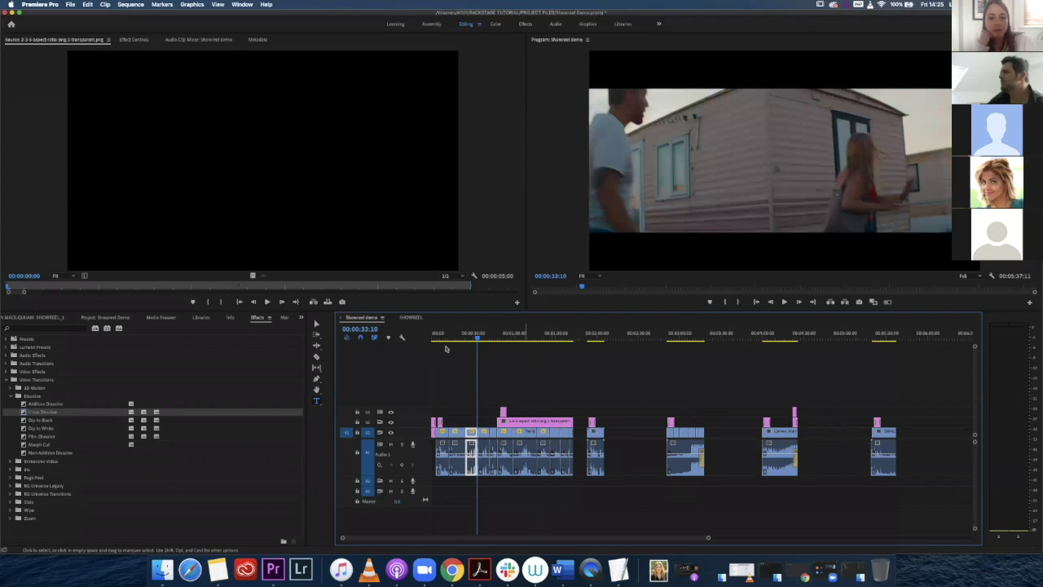
click(530, 334)
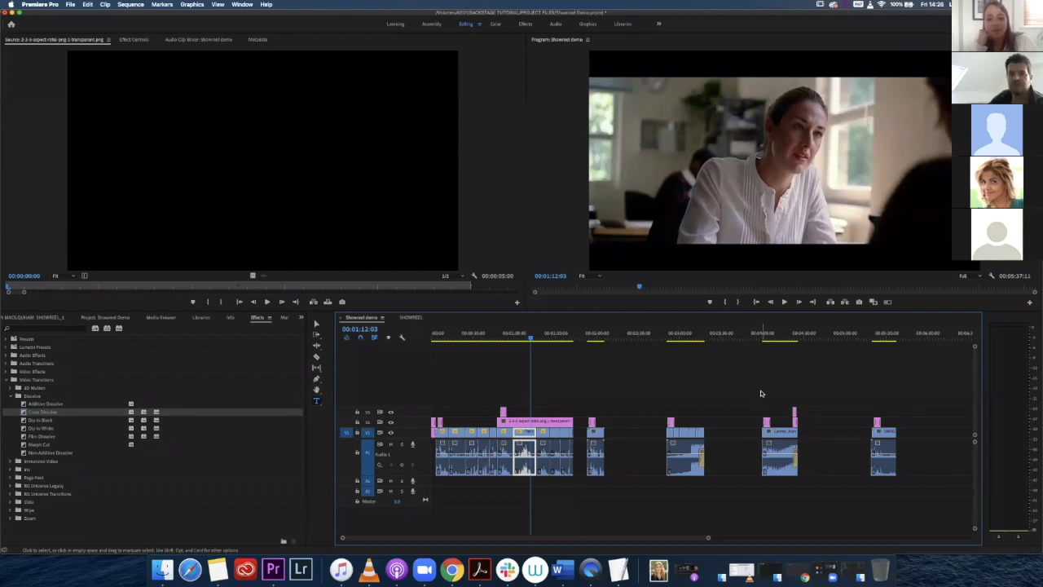
Move The Boxer scene to just before the pasted Canvey Island scene and the Shake, I Shook scene to the sequence's end.
click(595, 332)
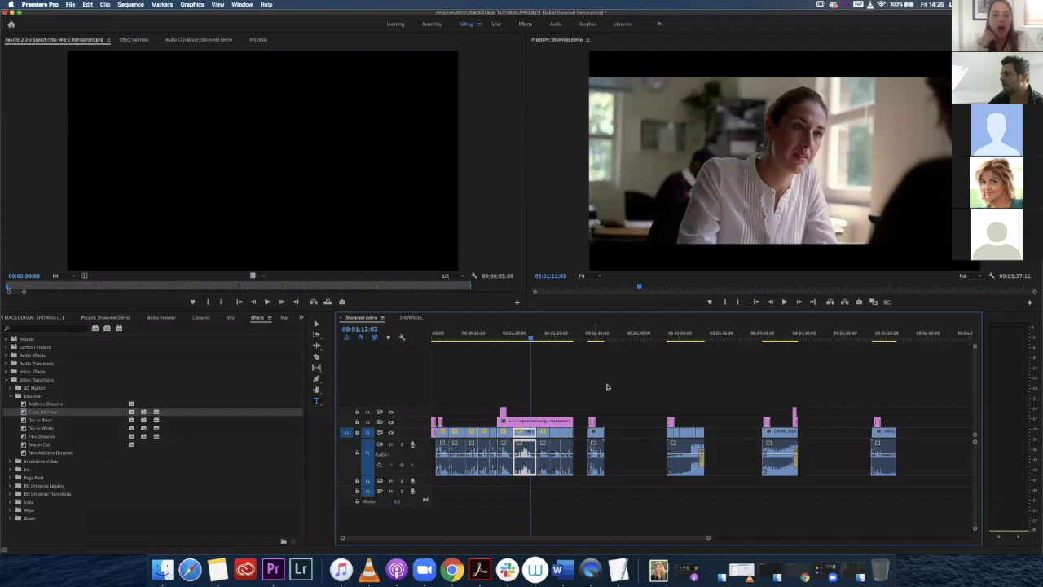
drag(586, 400, 732, 470)
drag(633, 384, 702, 503)
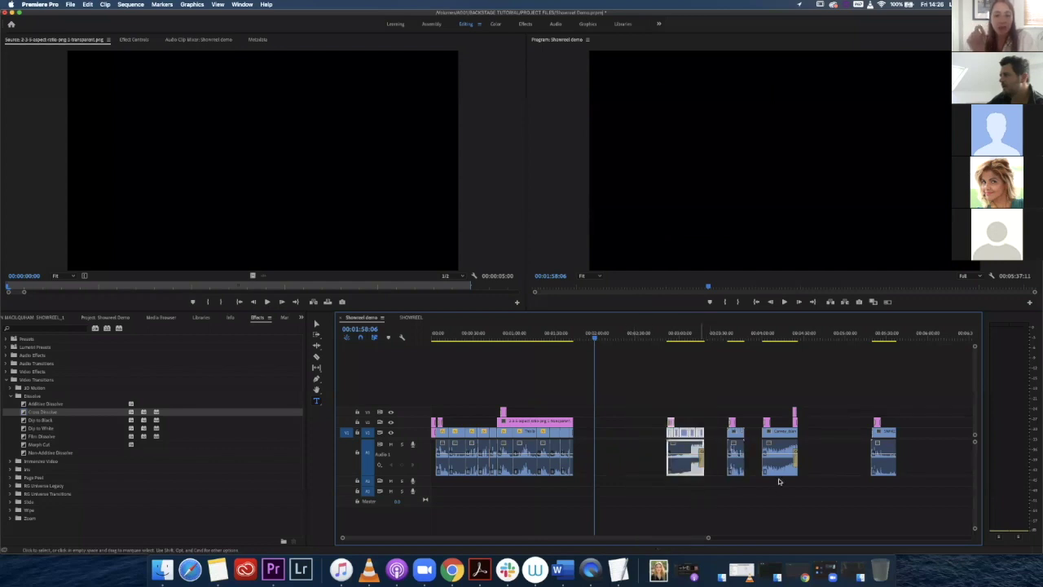
drag(646, 384, 910, 460)
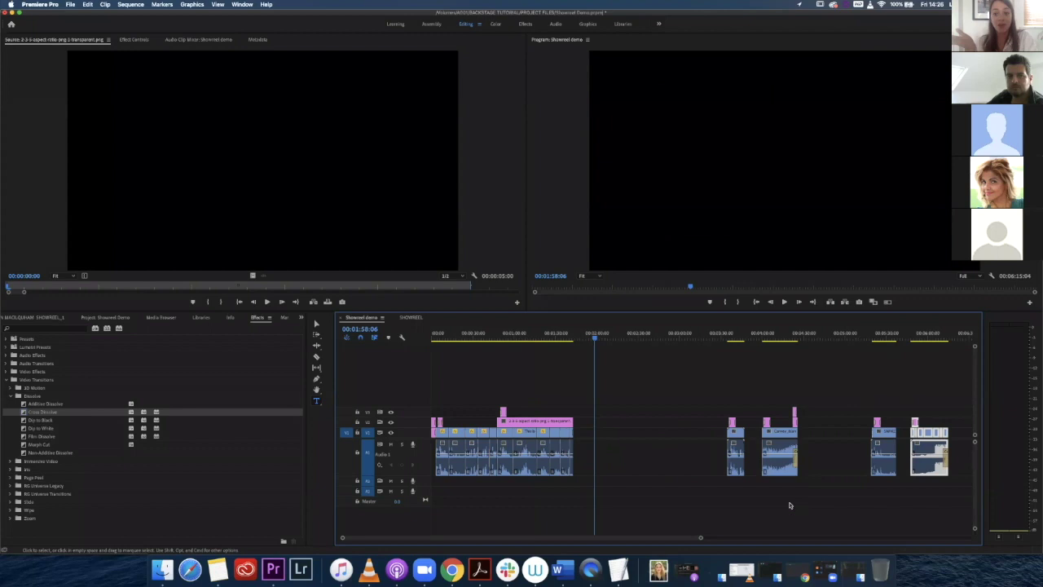
Move the Snake Pit scene with its credit title directly after the last This is Vanity clip.
drag(853, 407, 902, 493)
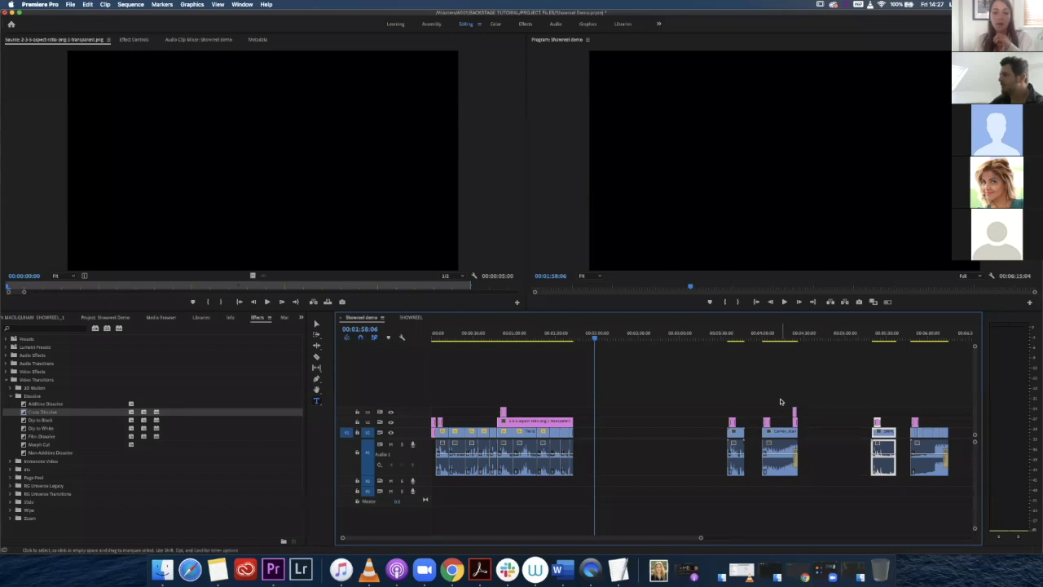
drag(827, 381, 885, 485)
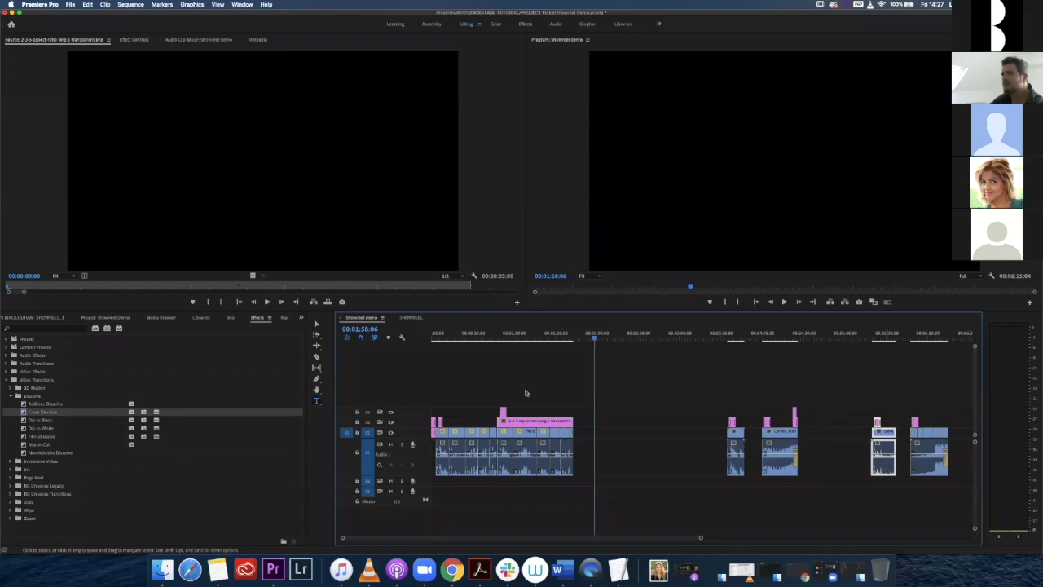
click(28, 319)
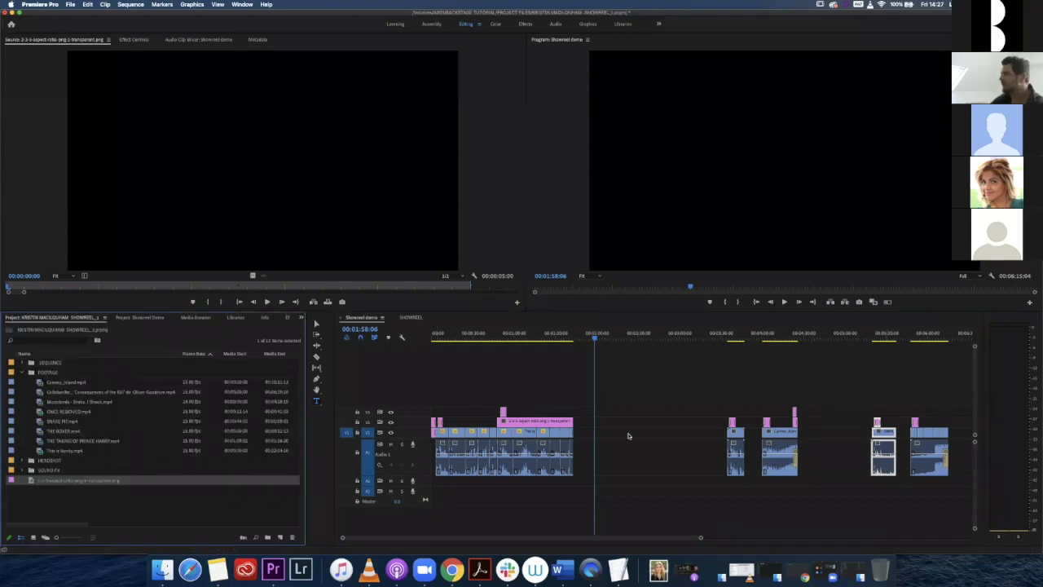
drag(834, 384, 581, 462)
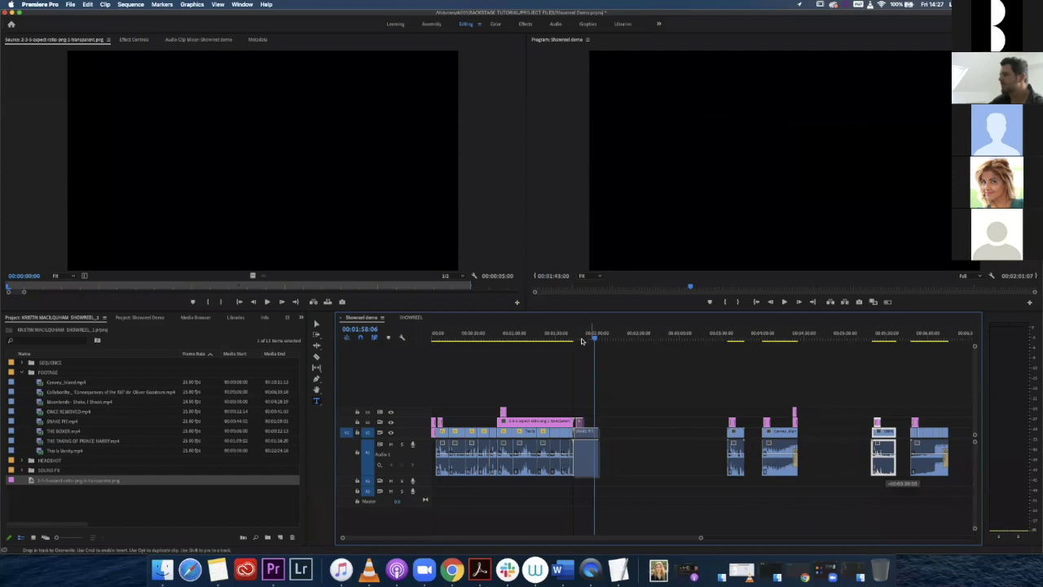
Play the transition from This is Vanity into the Snake Pit scene and on through that scene's end.
click(576, 338)
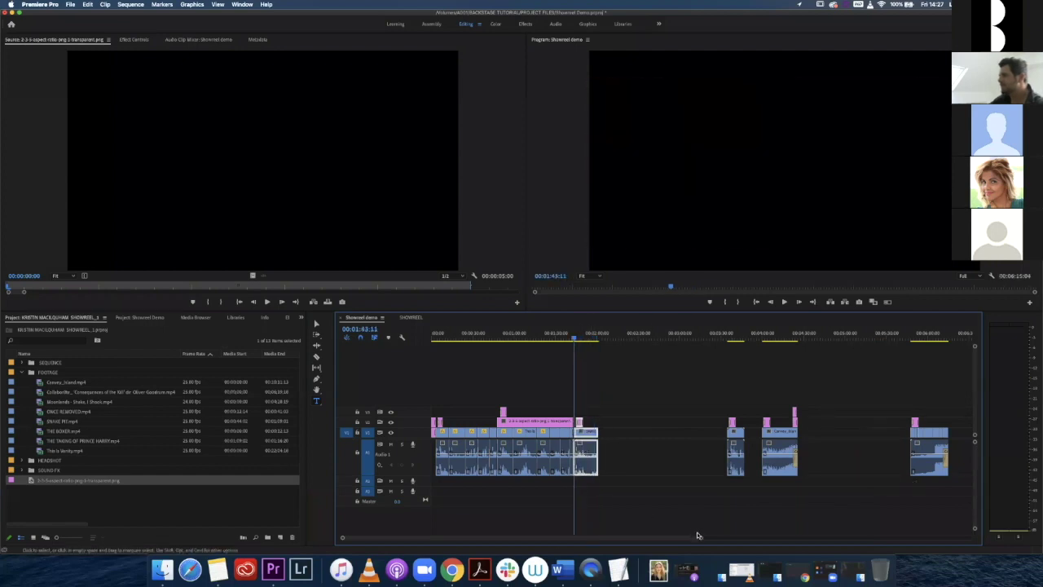
scroll(631, 538, up, 5)
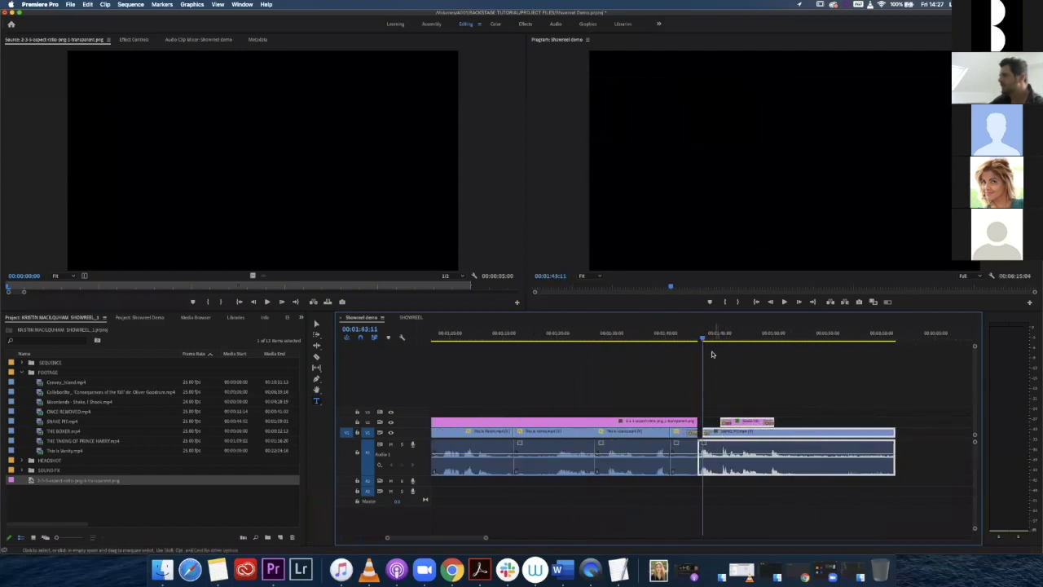
click(690, 339)
key(space)
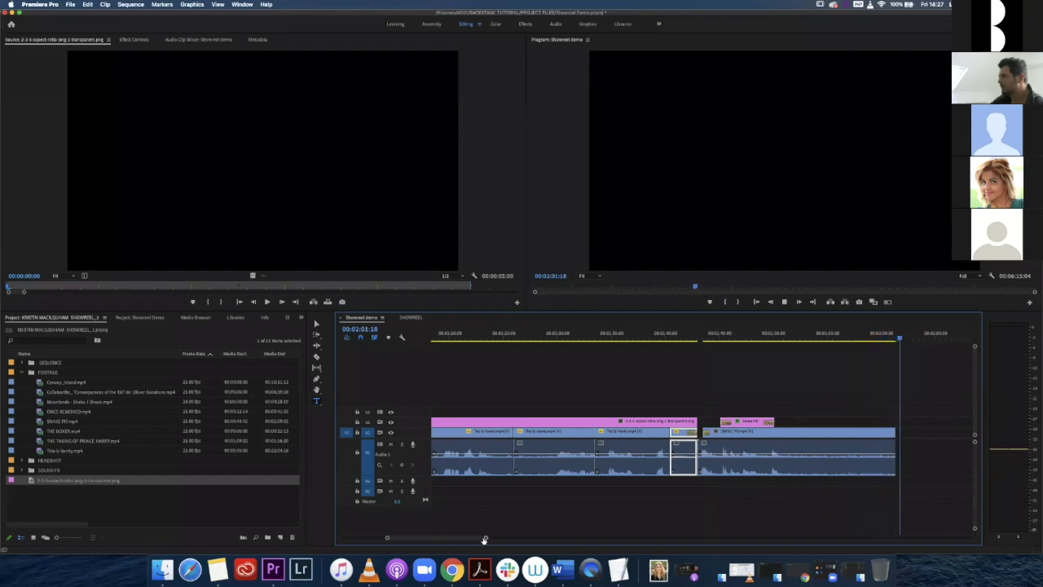
Move The Boxer scene with its title behind the Snake Pit scene and ripple-delete the gap between them.
drag(484, 538, 655, 540)
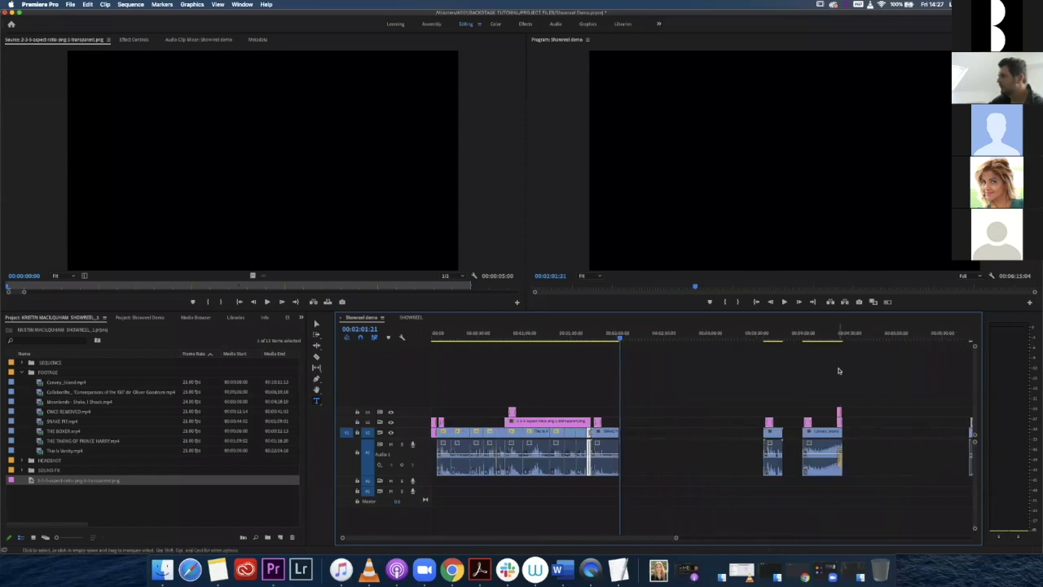
click(769, 336)
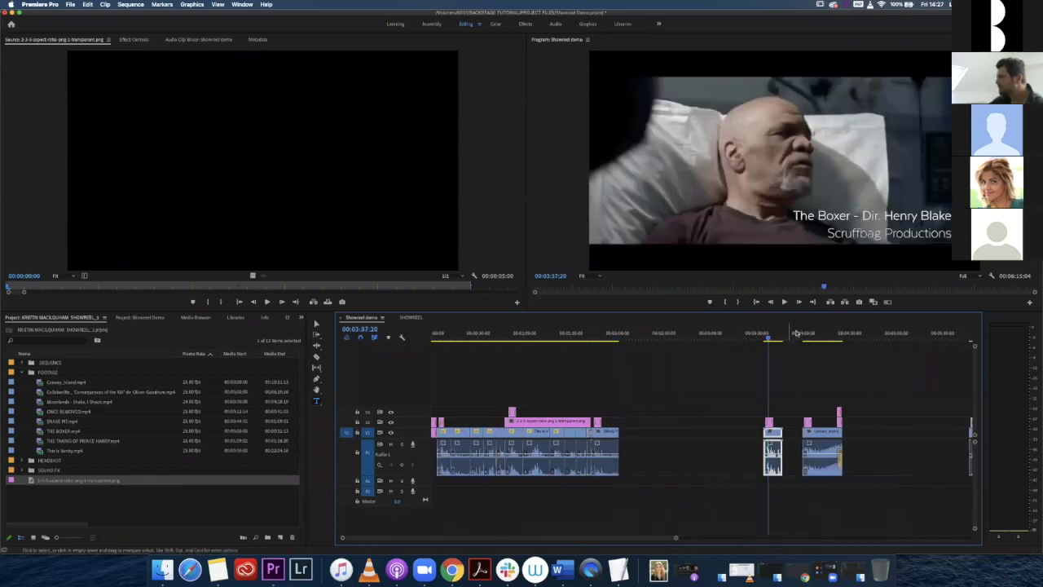
drag(748, 397, 634, 464)
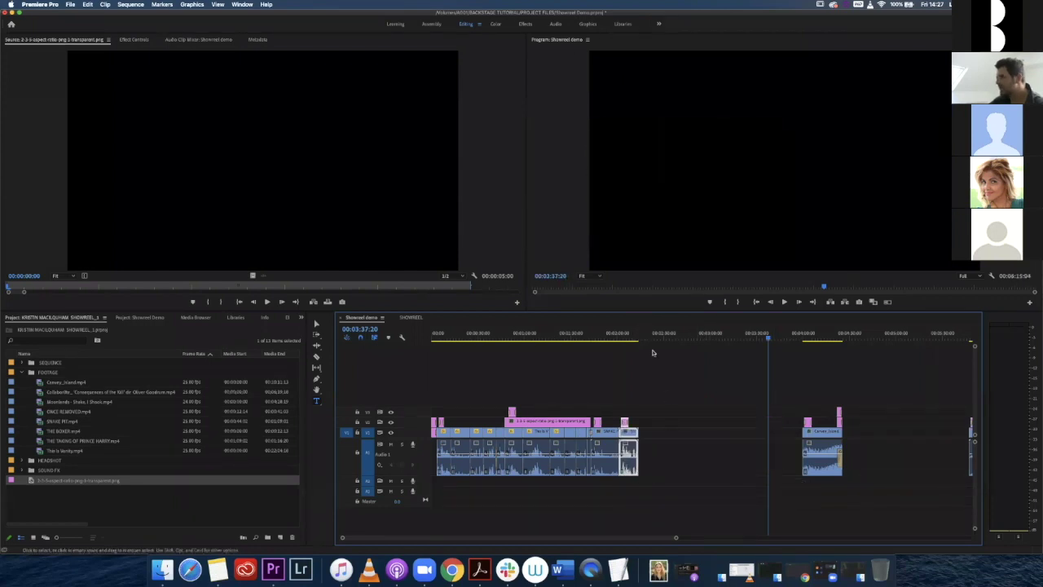
drag(633, 471, 703, 471)
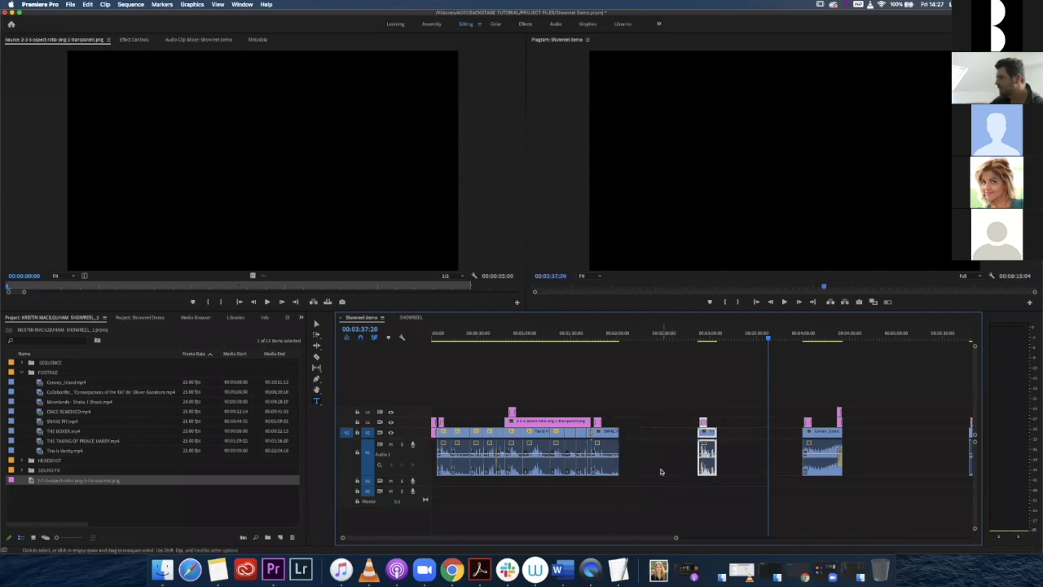
click(663, 465)
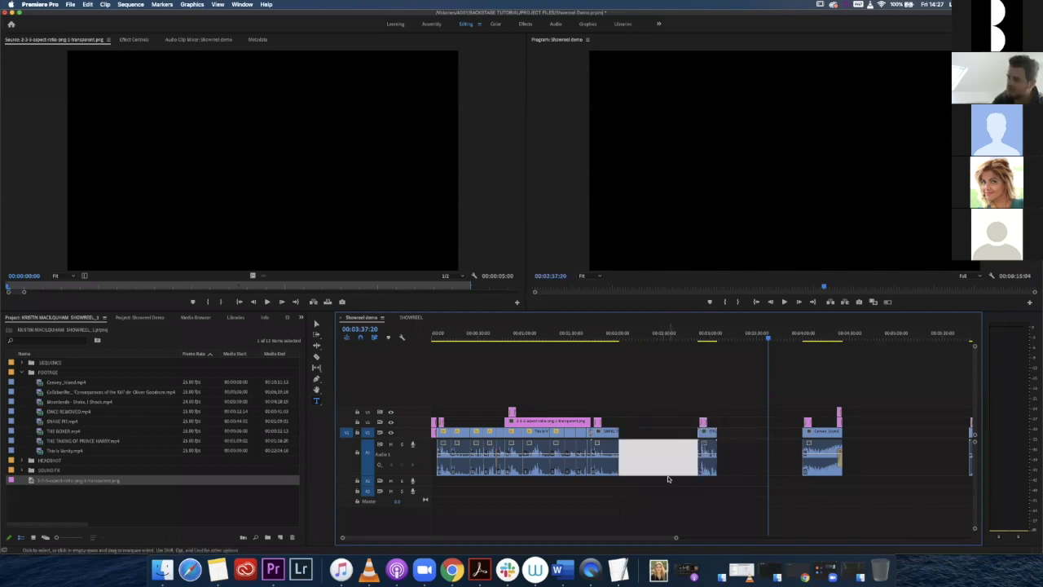
key(Delete)
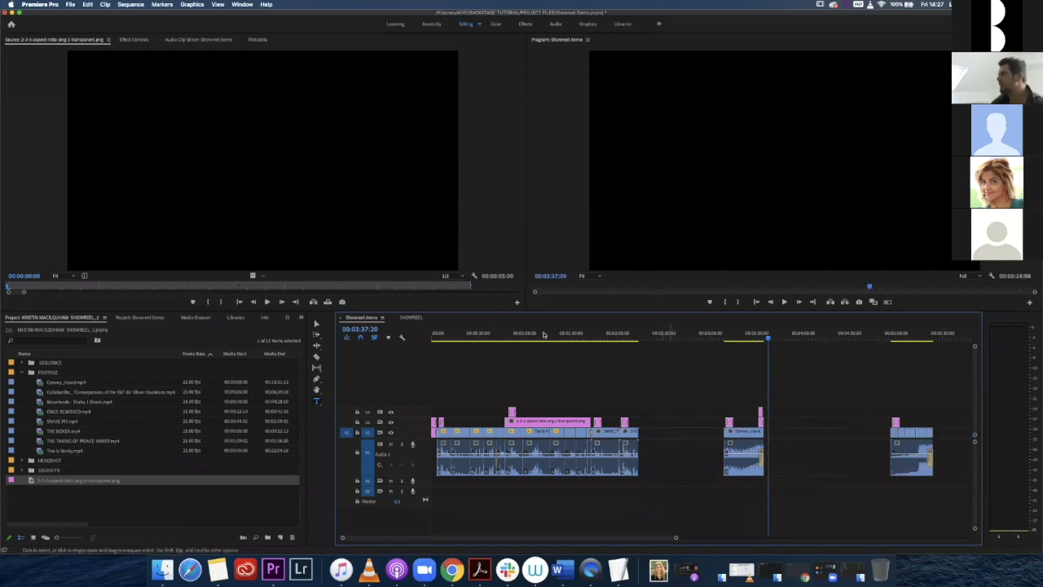
Move the Shake, I Shook scene behind The Boxer at 00:02:15:00 and ripple-delete the remaining gap between them.
click(617, 333)
key(space)
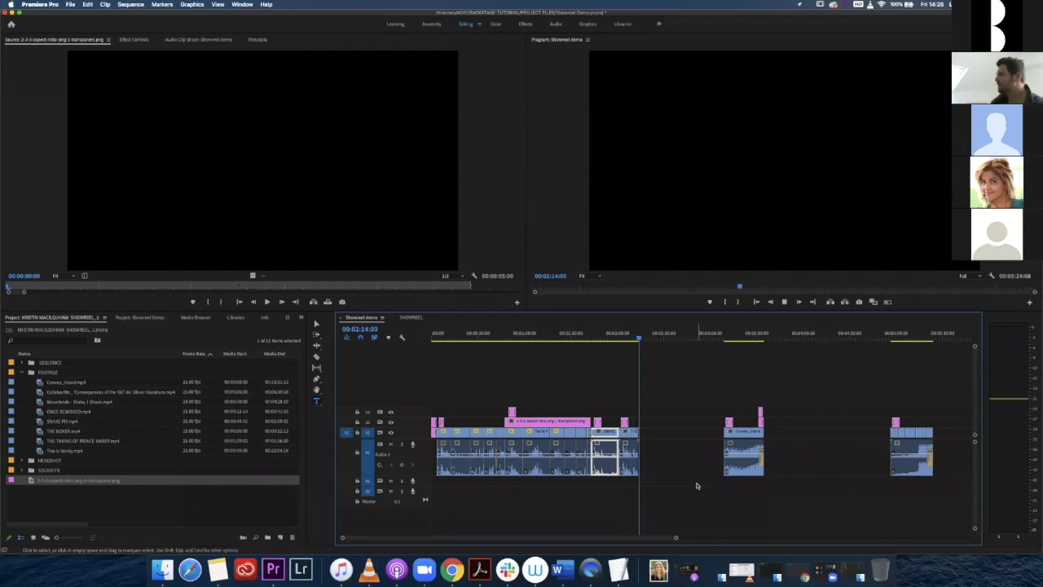
drag(851, 385, 668, 463)
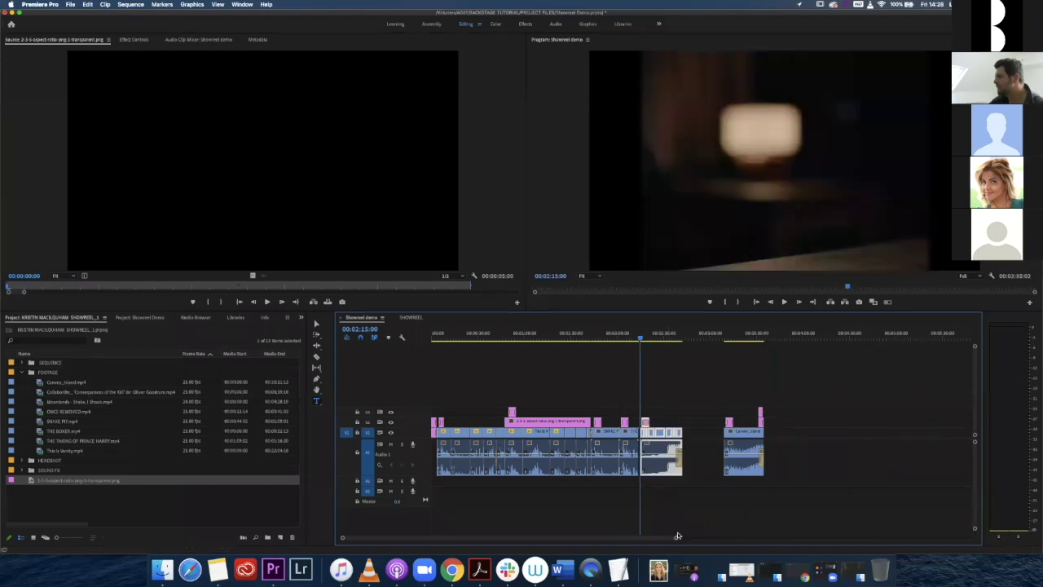
drag(636, 542, 552, 543)
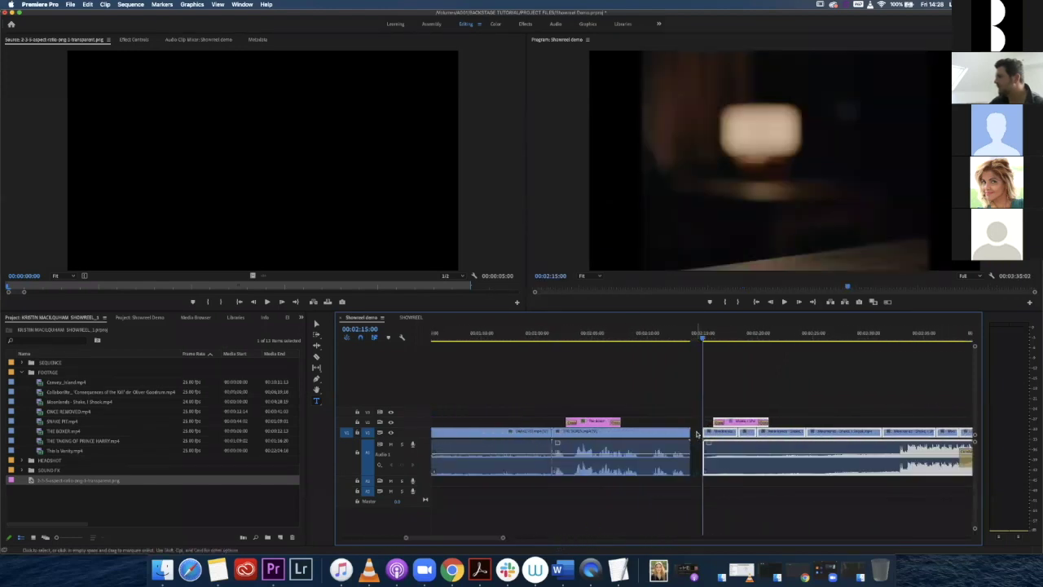
click(718, 499)
key(Delete)
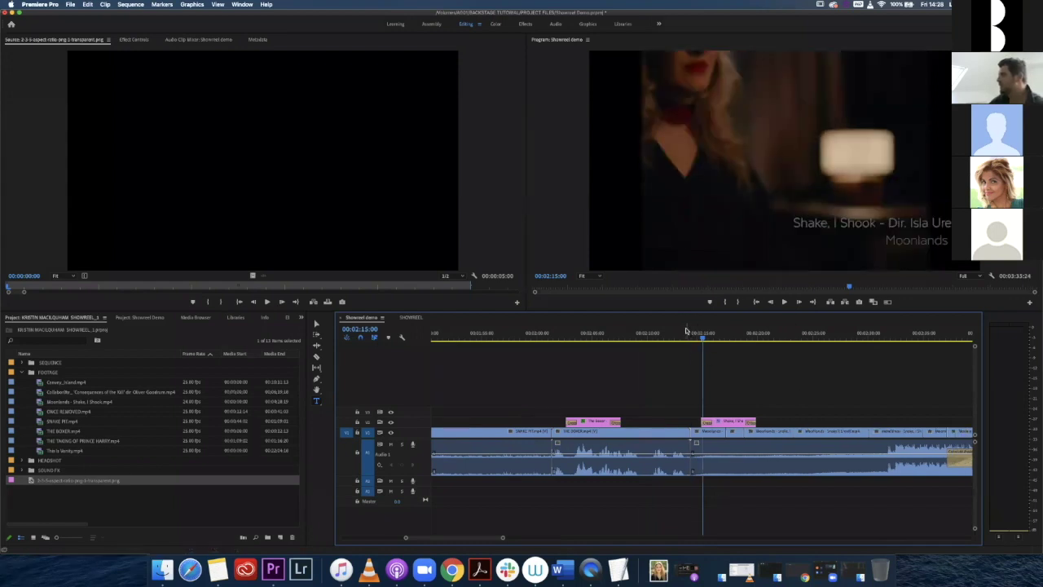
Play from the end of The Boxer through the whole Shake, I Shook scene, stopping at 00:02:42:09.
click(686, 332)
key(space)
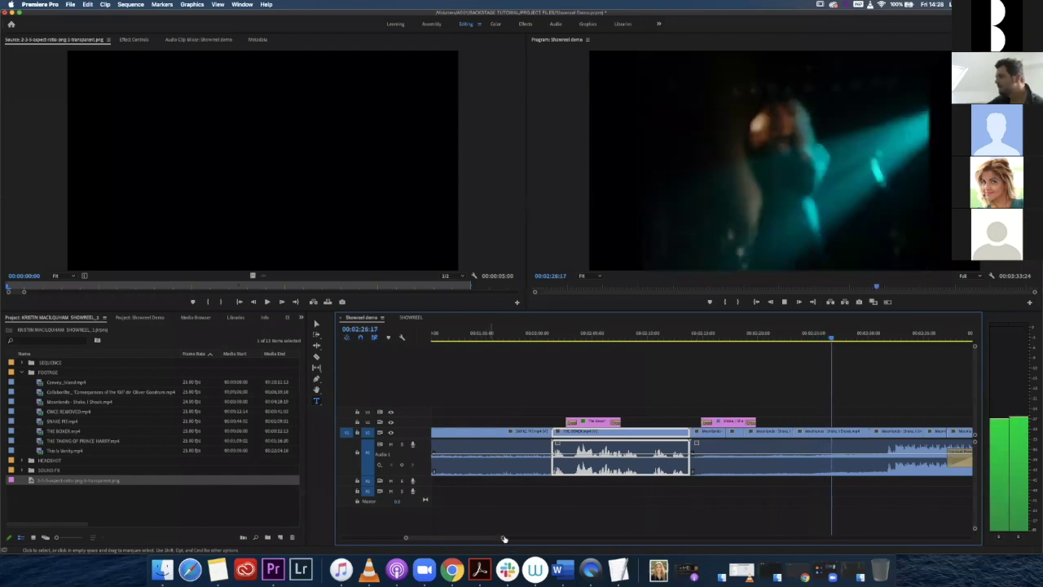
drag(503, 539, 571, 539)
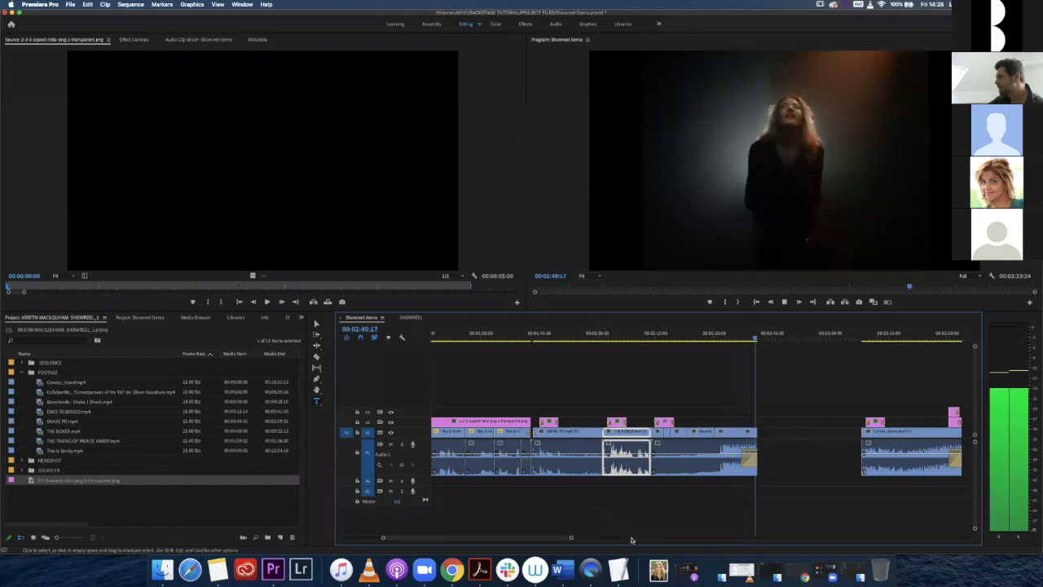
key(space)
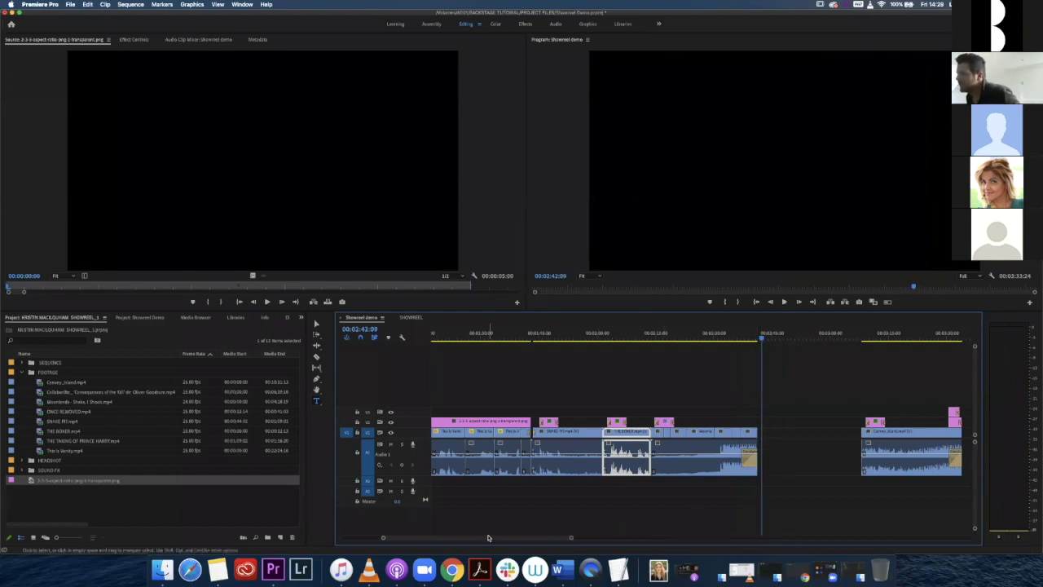
Shift the closing name and headshot cards later in the timeline and move the Canvey Island scene with its title behind Shake, I Shook.
drag(488, 538, 515, 537)
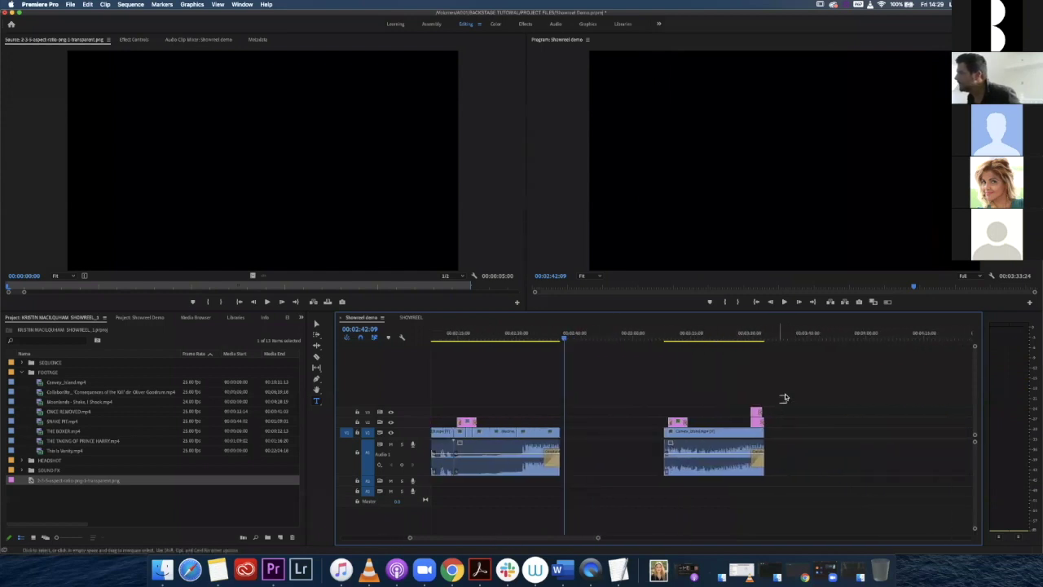
drag(756, 420, 643, 512)
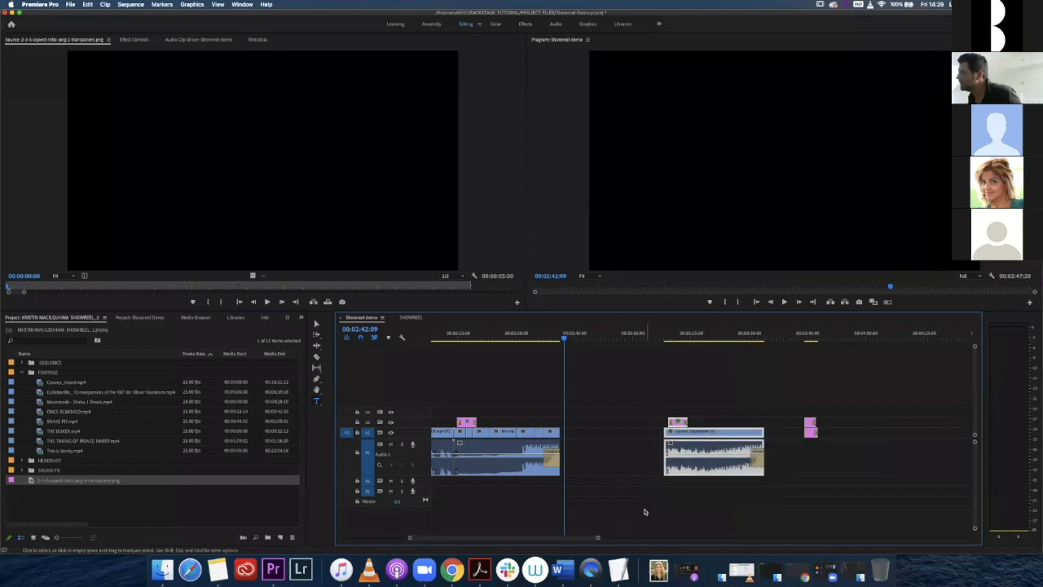
drag(694, 435, 613, 442)
drag(598, 527, 598, 539)
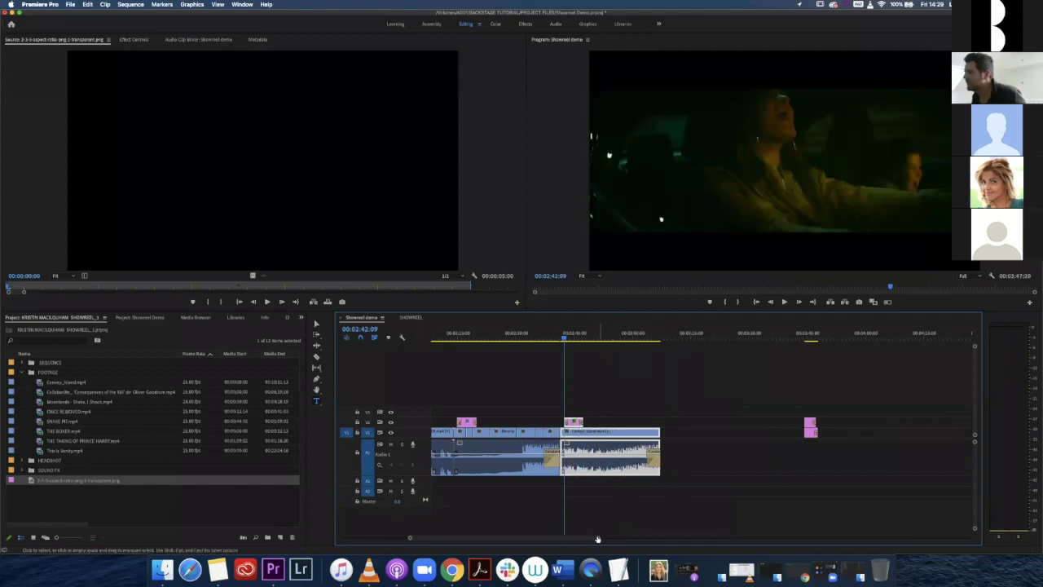
Close the remaining small gap between the end of Shake, I Shook and the start of the Canvey Island scene.
key(=)
key(=)
key(=)
key(=)
key(=)
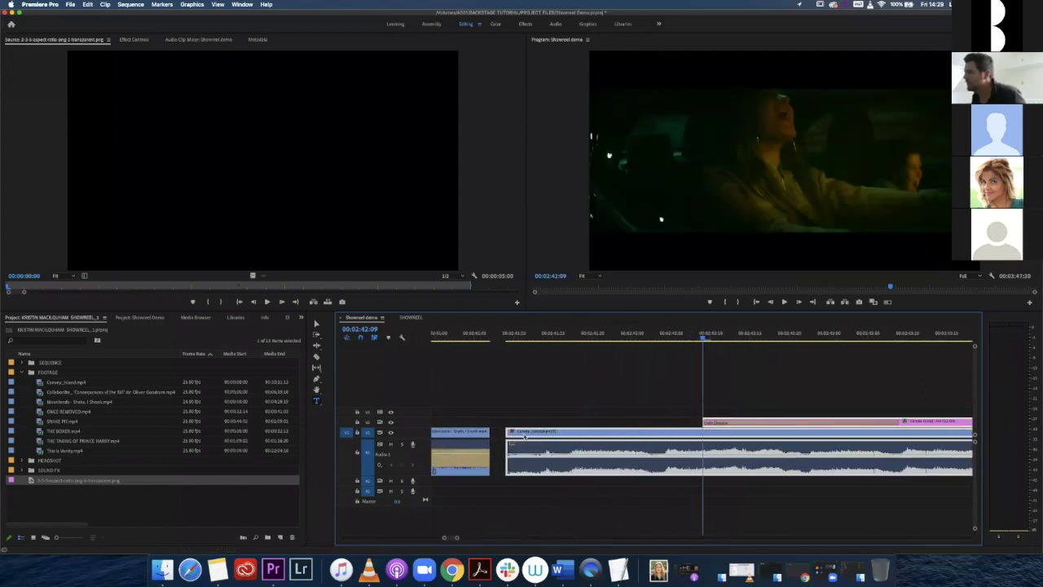
drag(518, 439, 521, 499)
drag(455, 541, 484, 549)
key(-)
key(-)
key(-)
key(-)
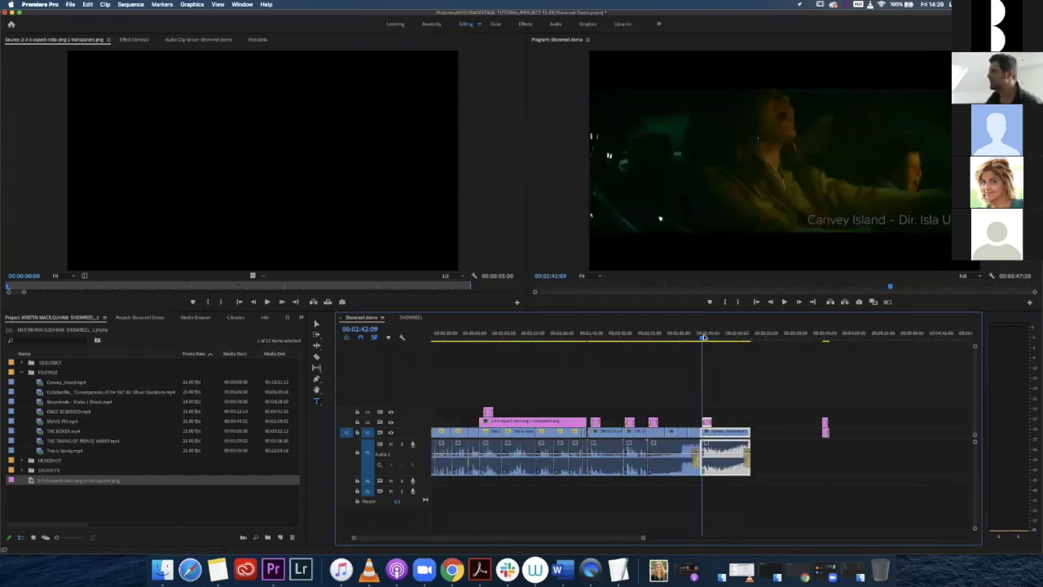
Play the transition from Shake, I Shook into Canvey Island and on through the end of that scene.
drag(704, 337, 693, 336)
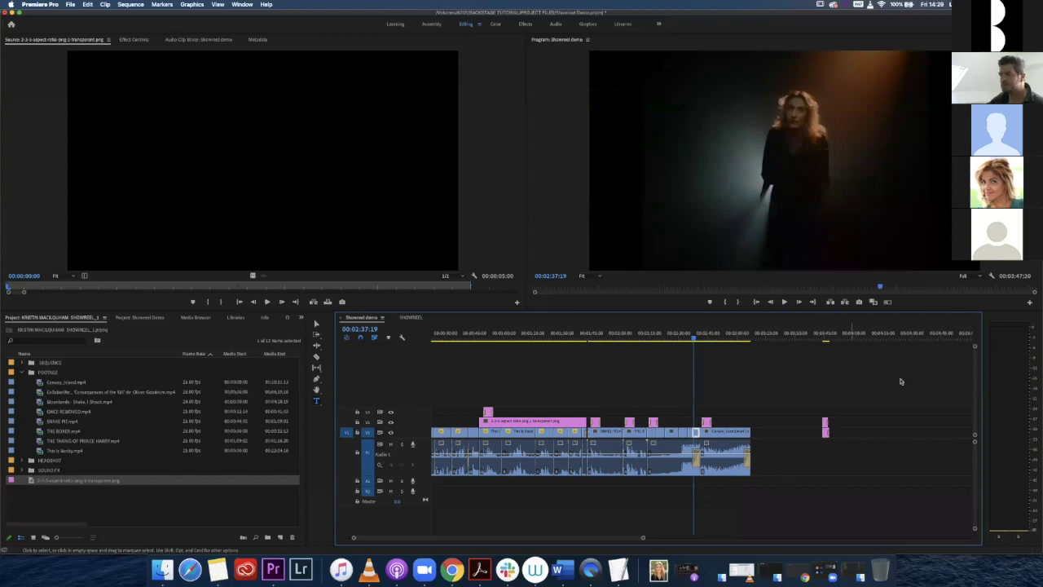
key(space)
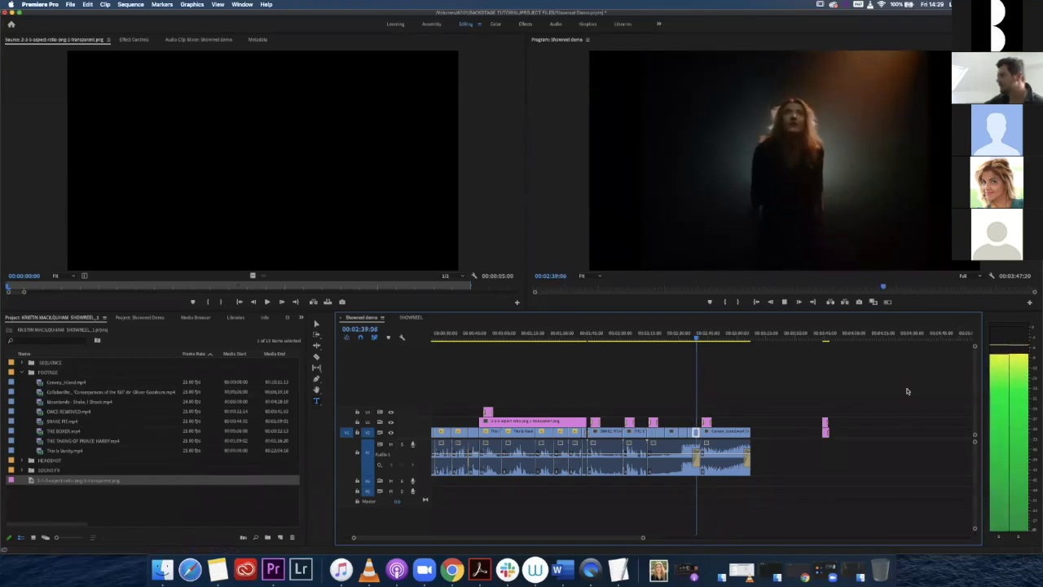
key(space)
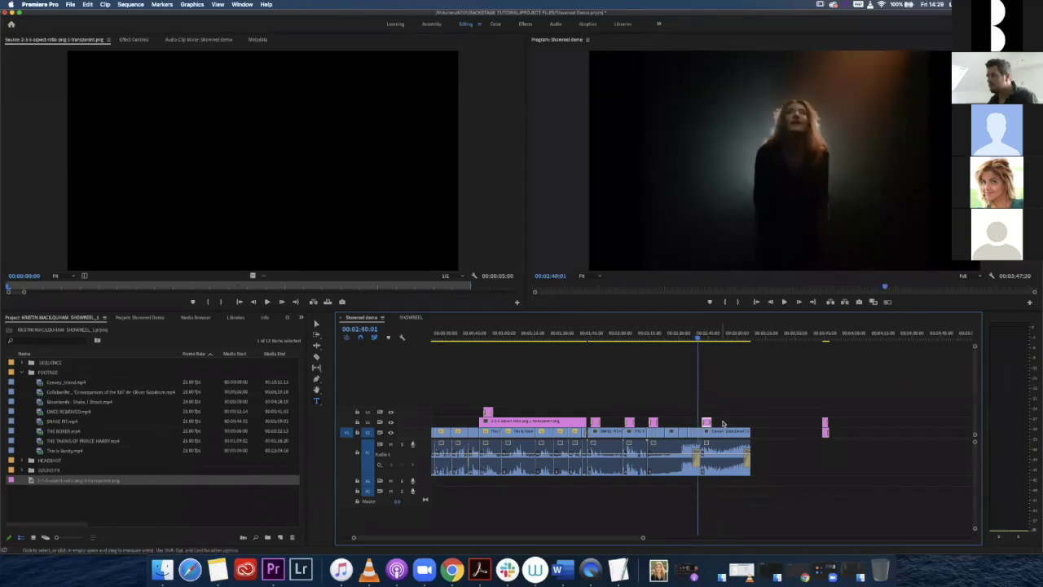
drag(713, 328, 693, 333)
key(space)
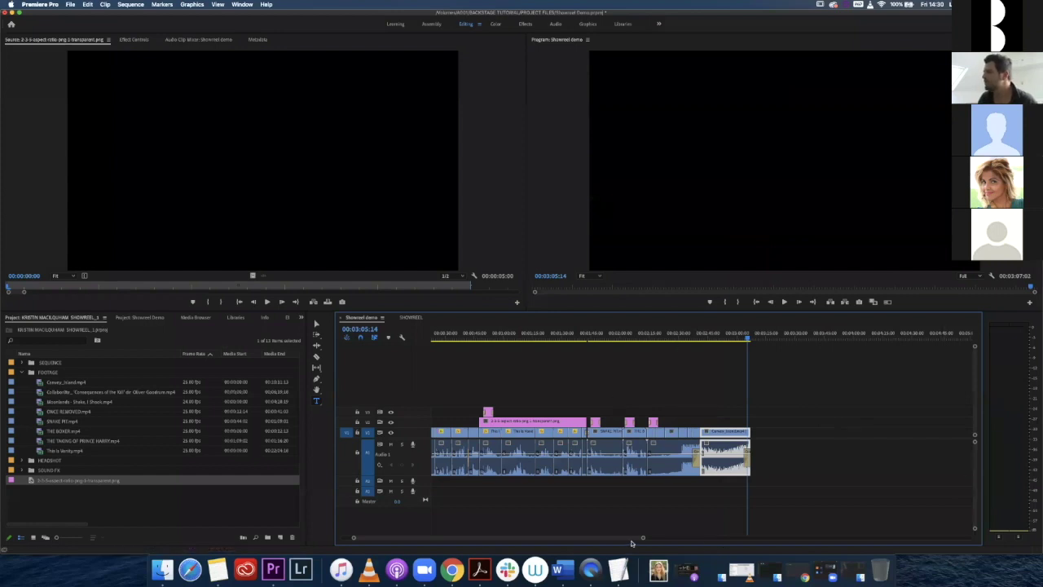
Copy the opening name and headshot cards and paste them behind the Canvey Island scene at 00:03:09:23.
drag(644, 540, 721, 538)
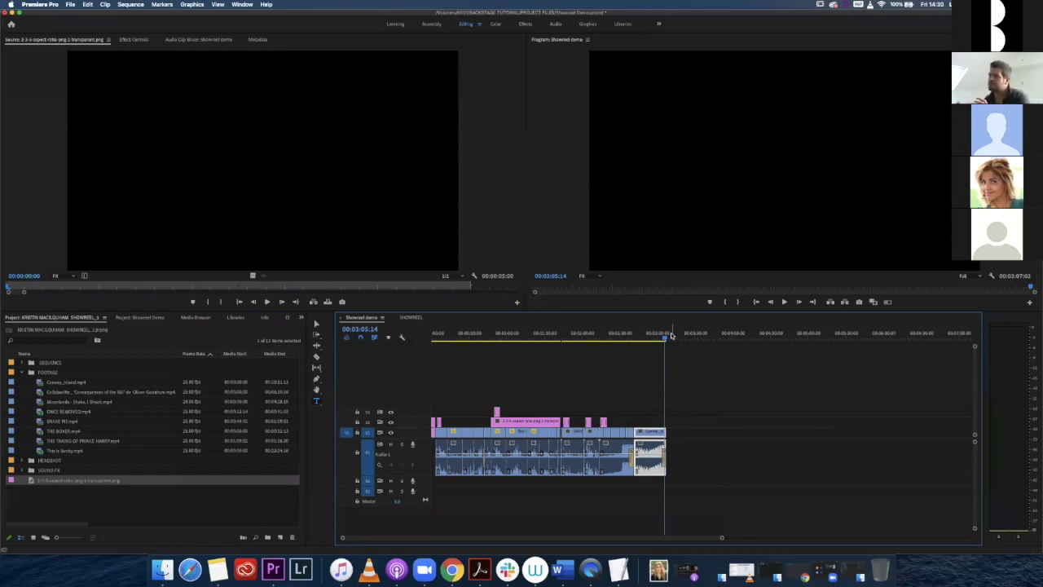
key(cmd+s)
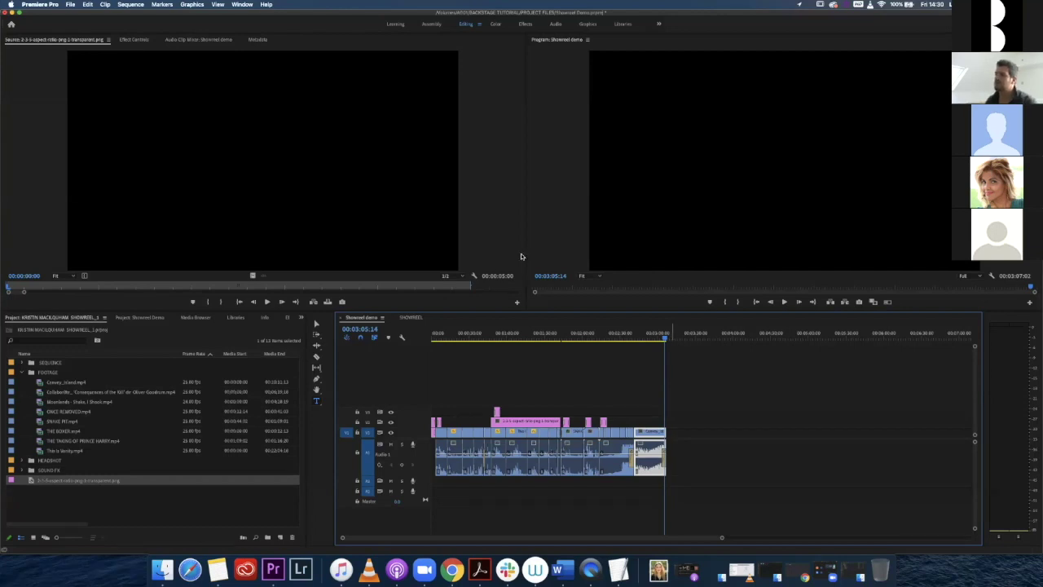
drag(720, 540, 551, 541)
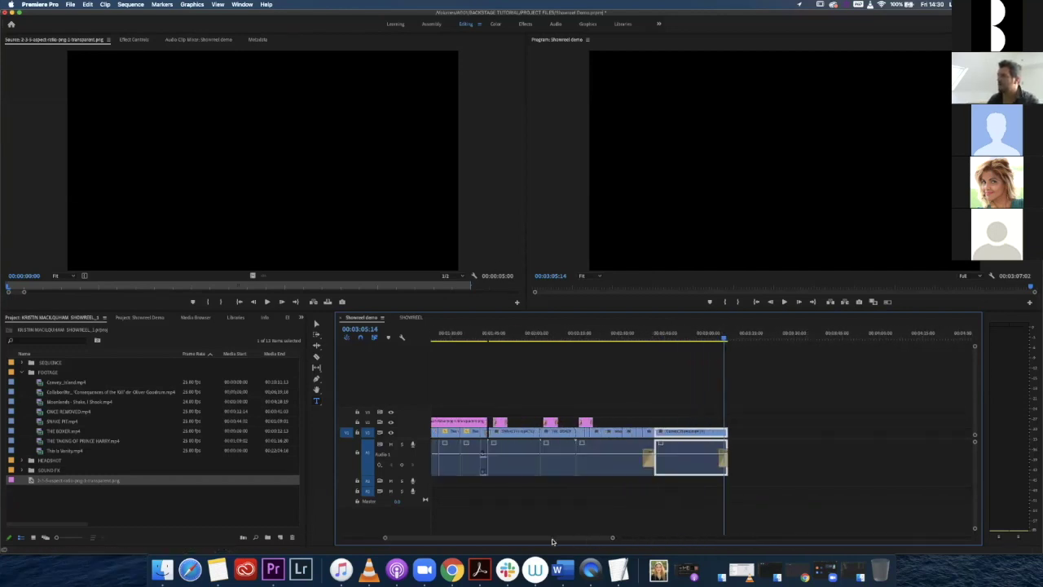
scroll(440, 407, up, 5)
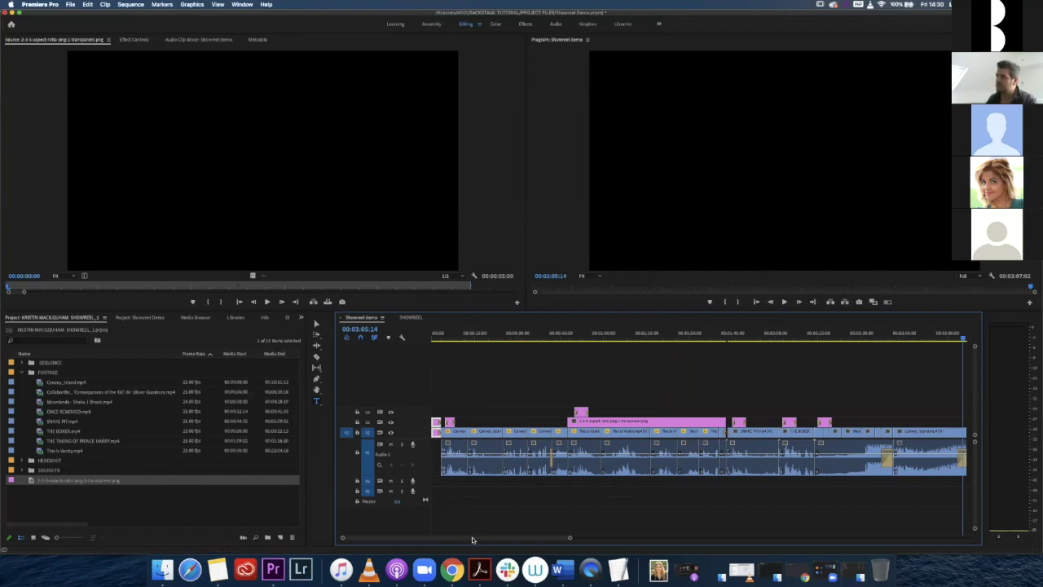
key(minus)
key(minus)
key(minus)
key(minus)
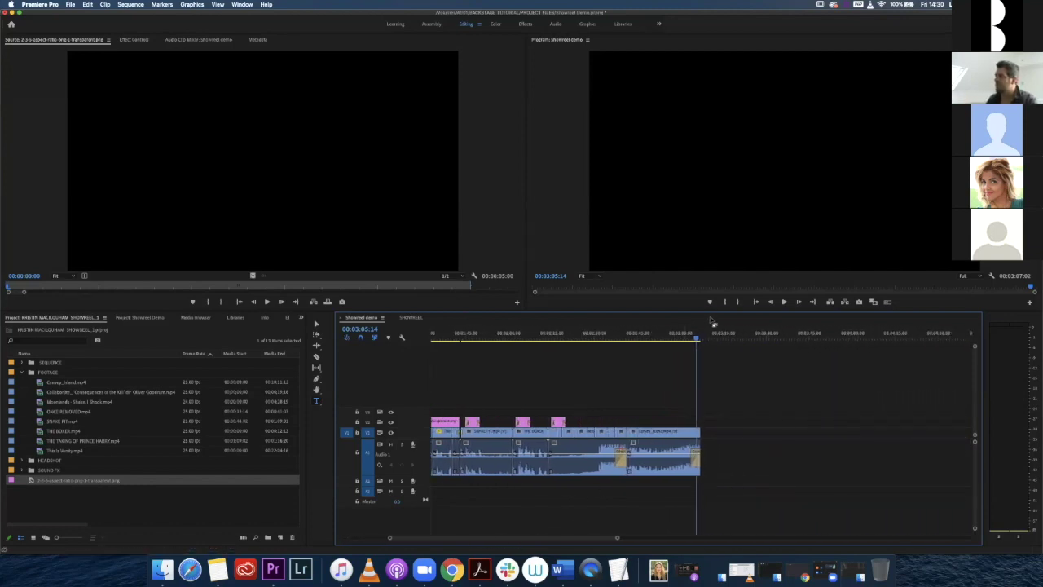
drag(700, 337, 709, 335)
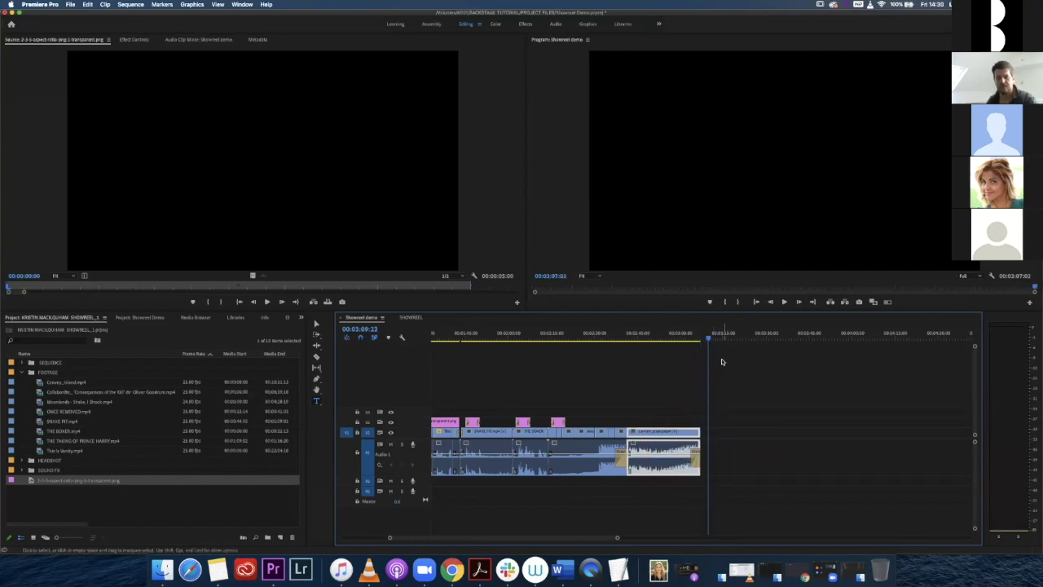
key(period)
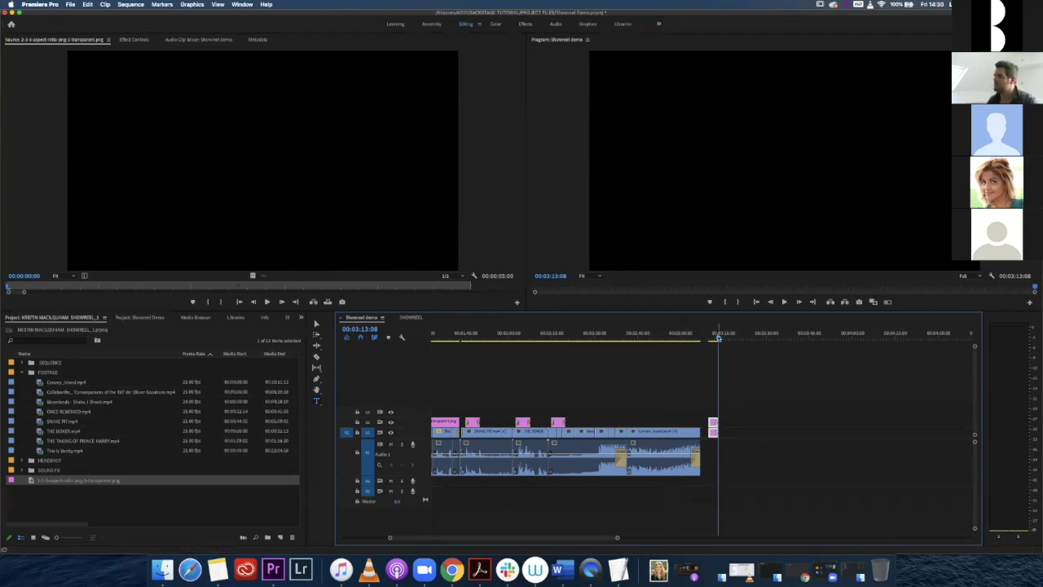
drag(716, 335, 713, 336)
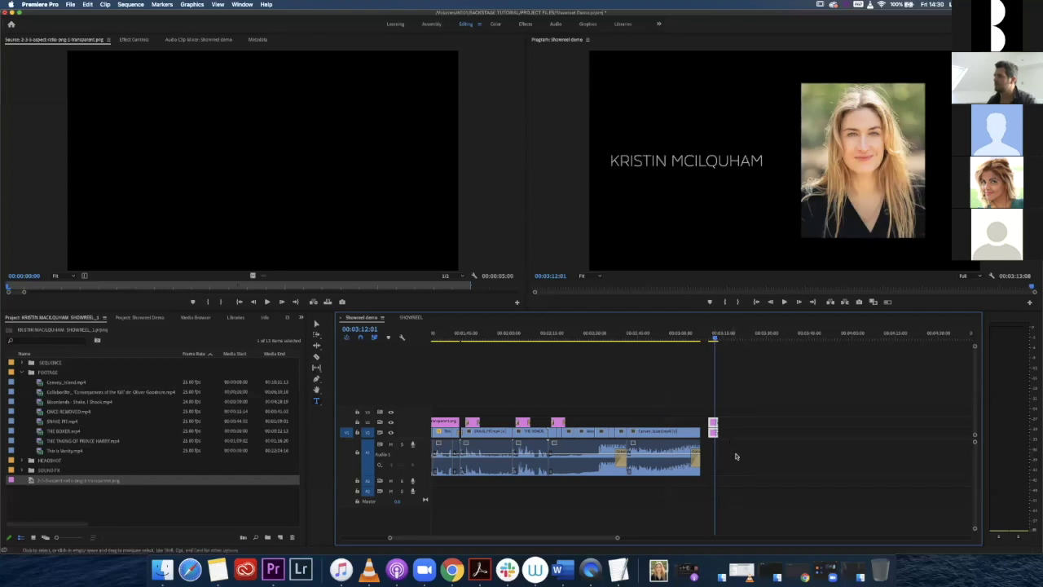
Move the pasted name and headshot cards onto the tracks above Canvey Island, starting at 00:03:03:14 where its closing audio fade begins.
key(=)
key(=)
key(=)
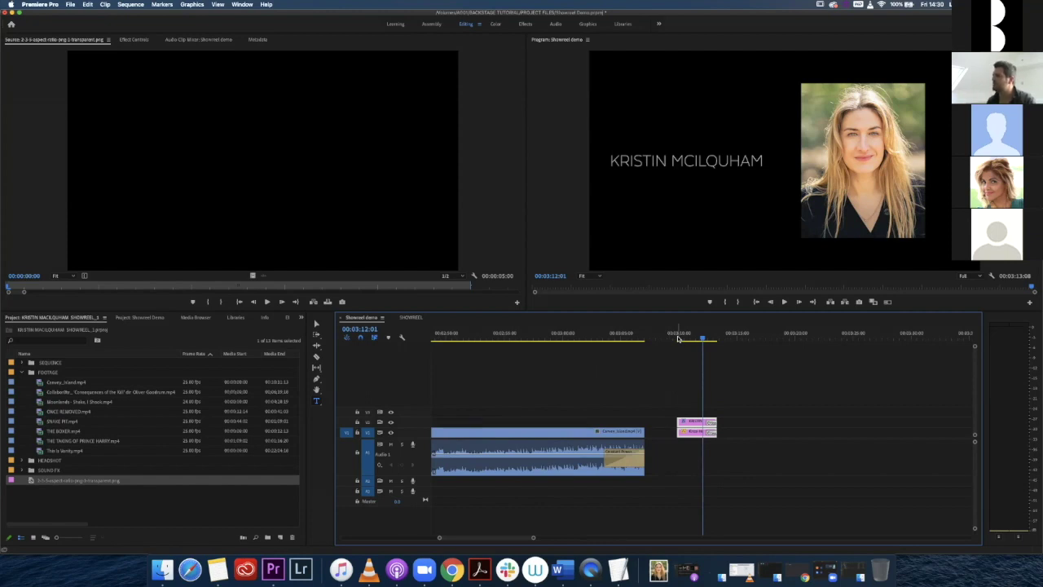
click(610, 335)
drag(609, 336, 598, 343)
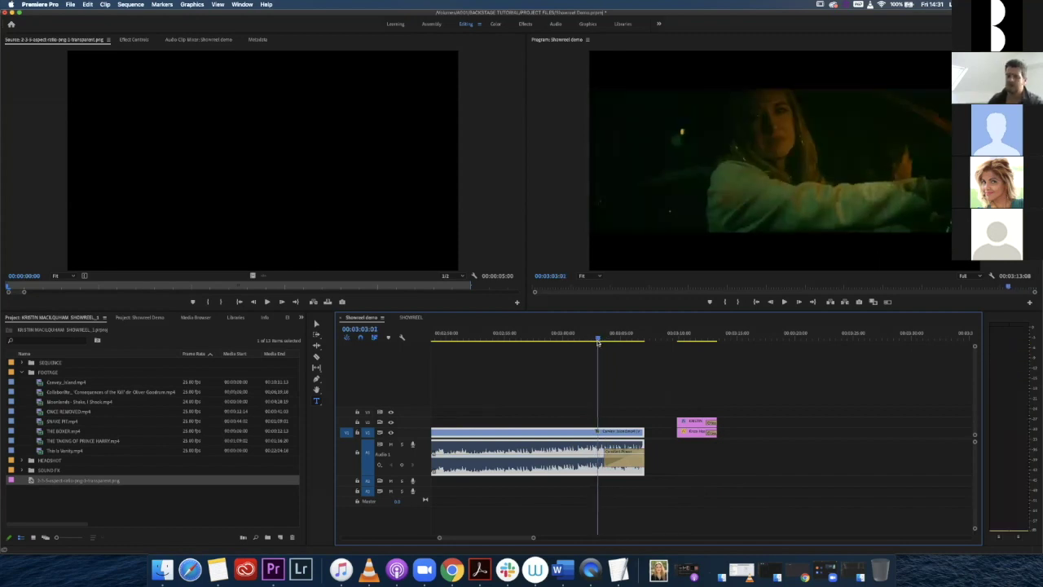
drag(598, 342, 598, 342)
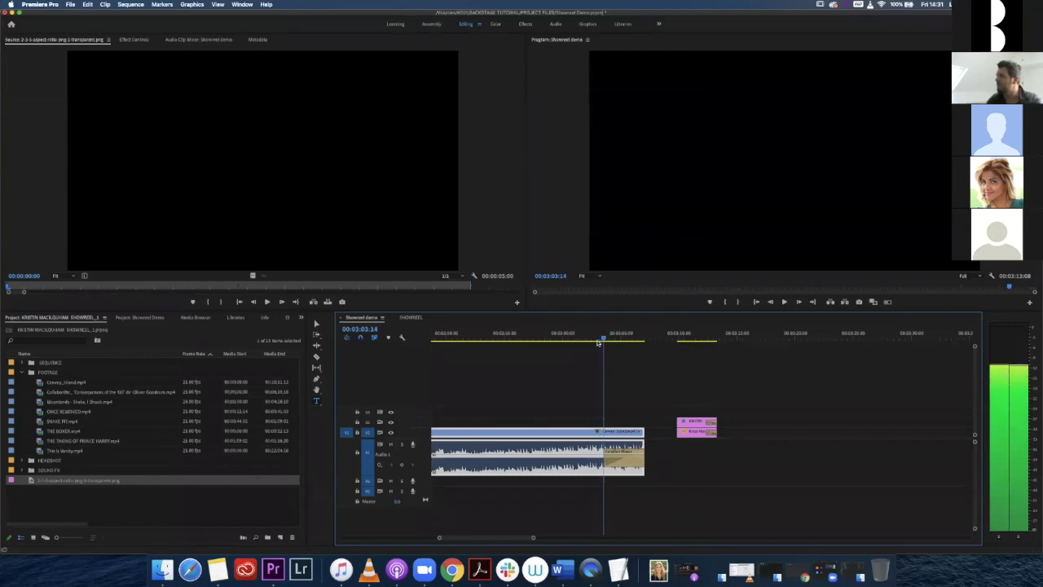
key(Left)
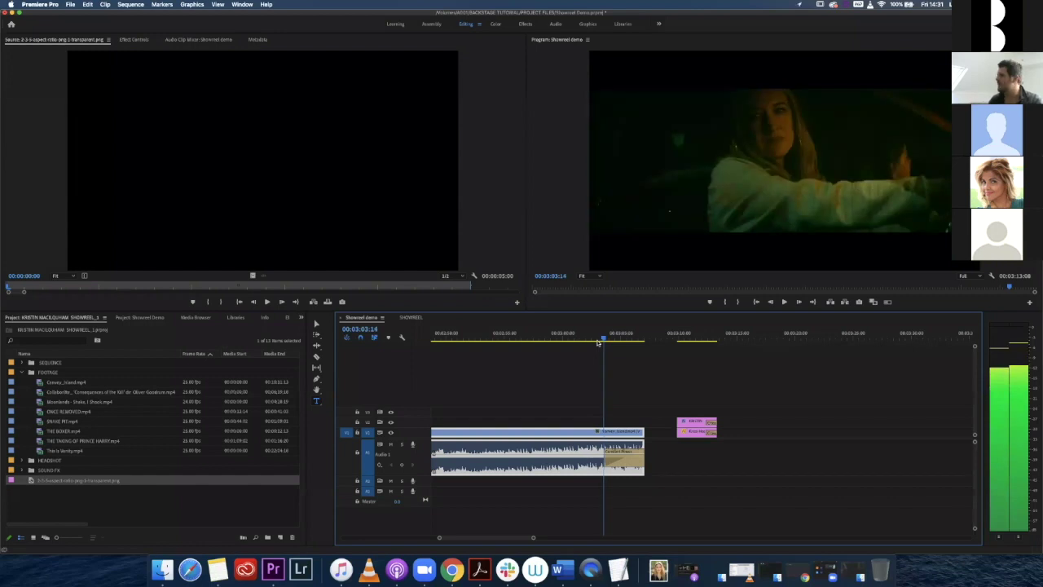
click(698, 436)
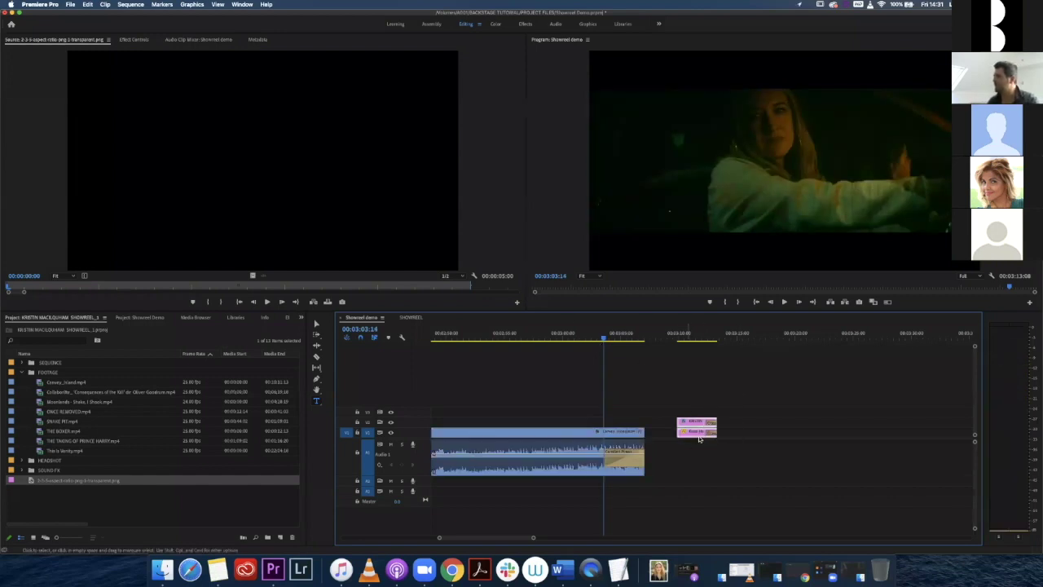
drag(727, 421, 620, 425)
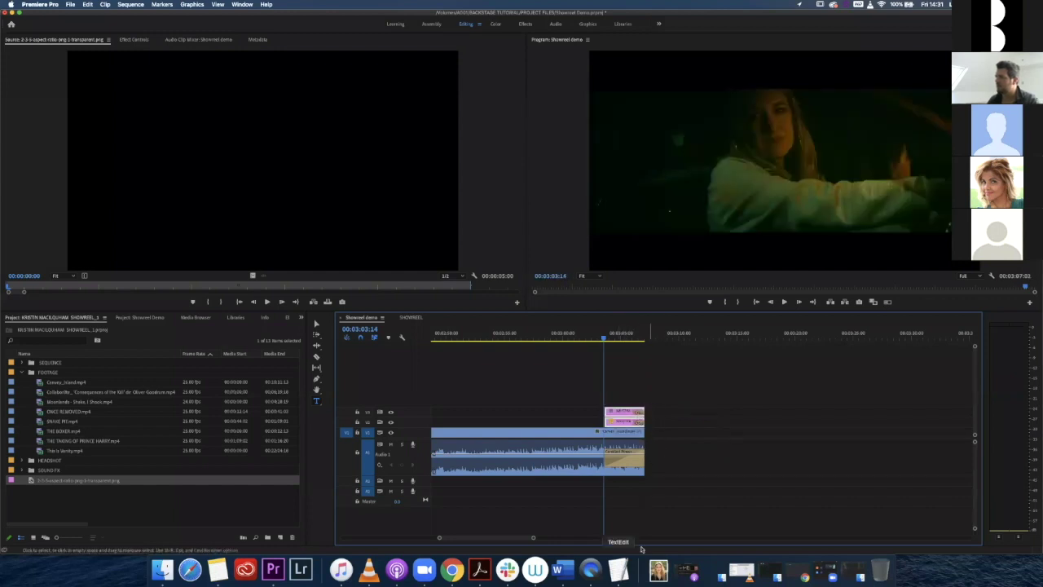
drag(533, 538, 500, 539)
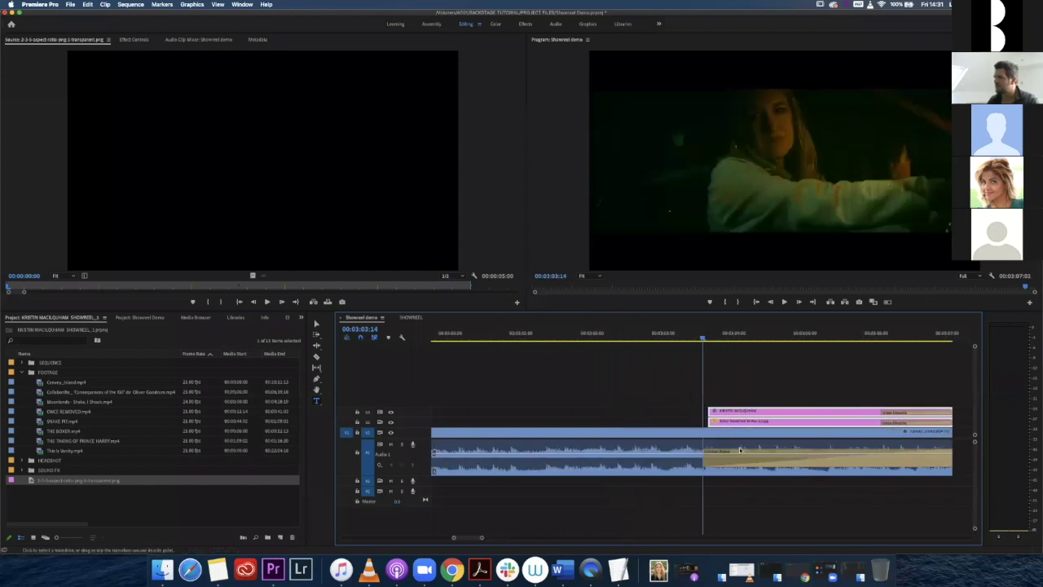
drag(743, 425, 738, 427)
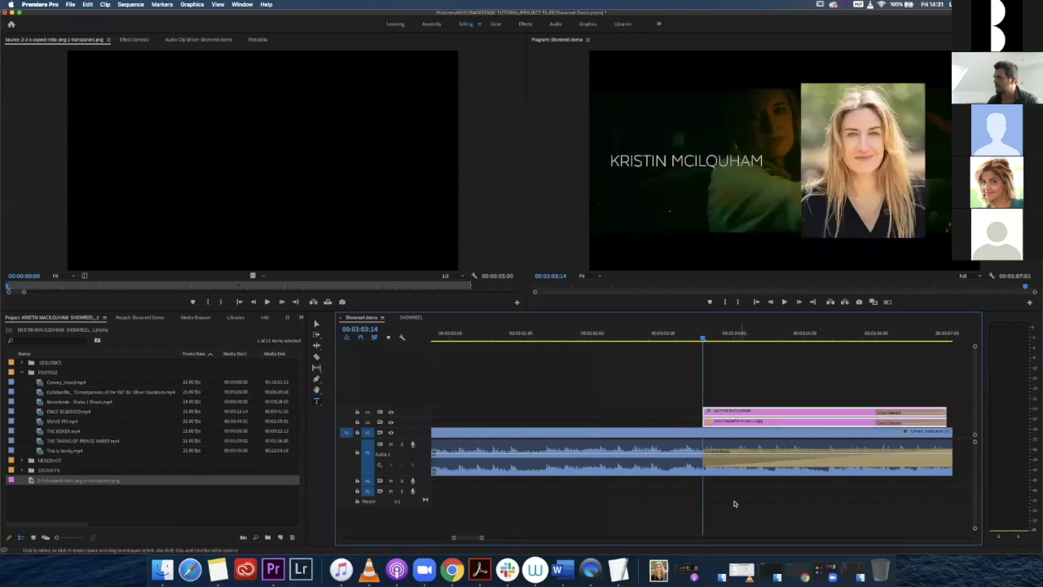
Play the change from the last Canvey Island shot into the closing name and headshot cards twice.
click(646, 332)
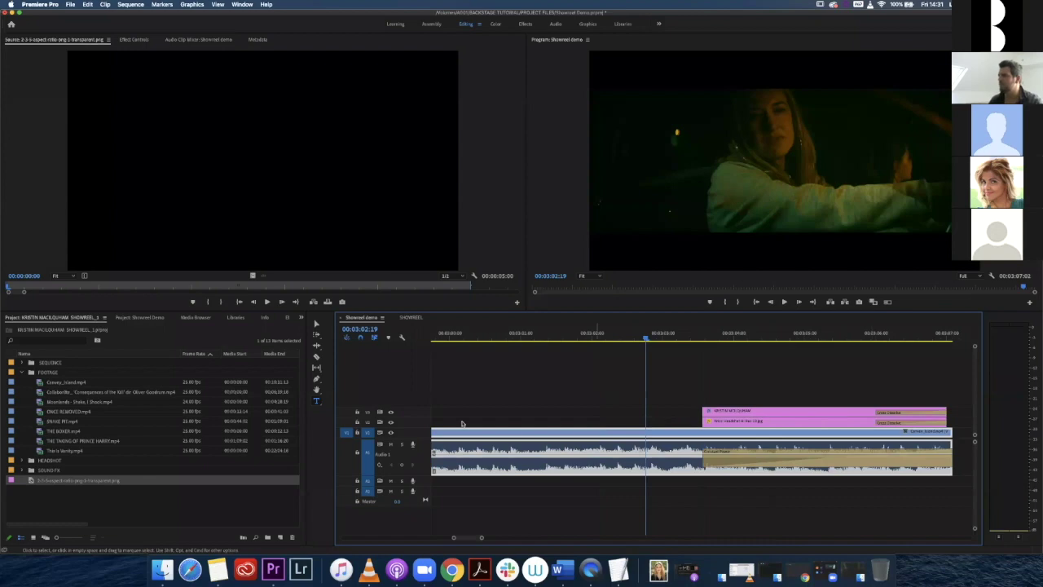
key(space)
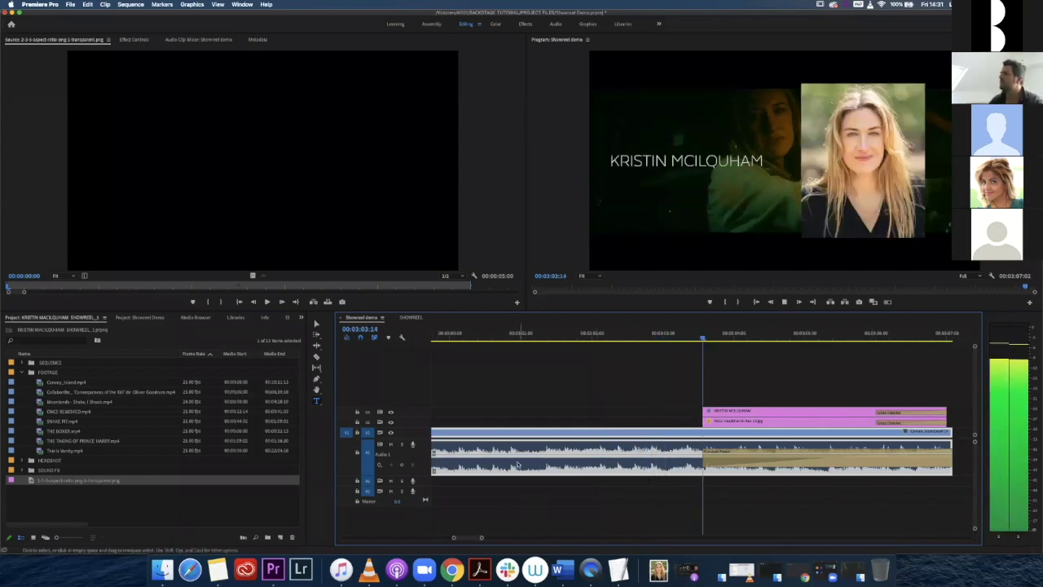
key(space)
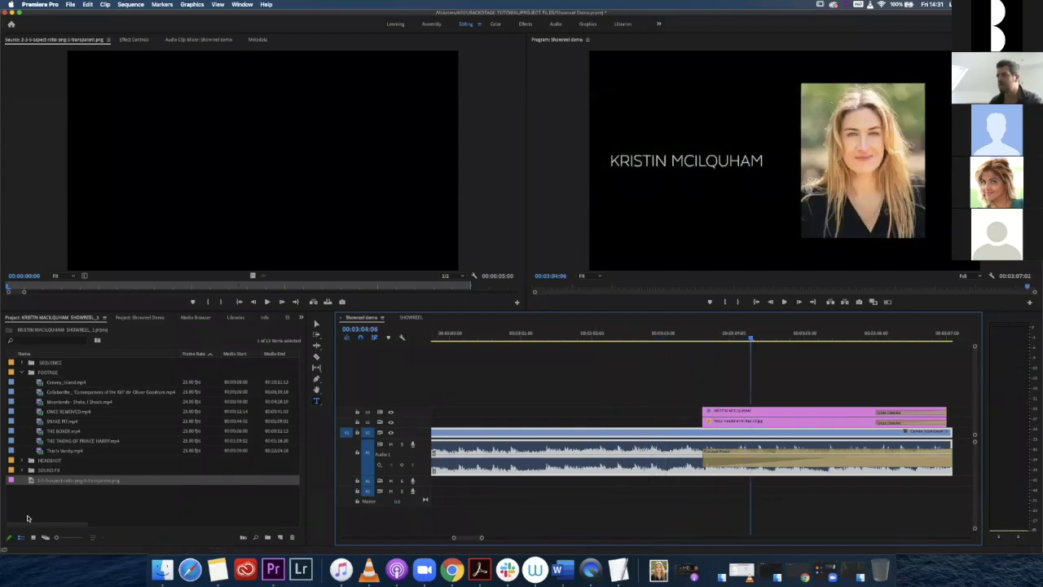
key(space)
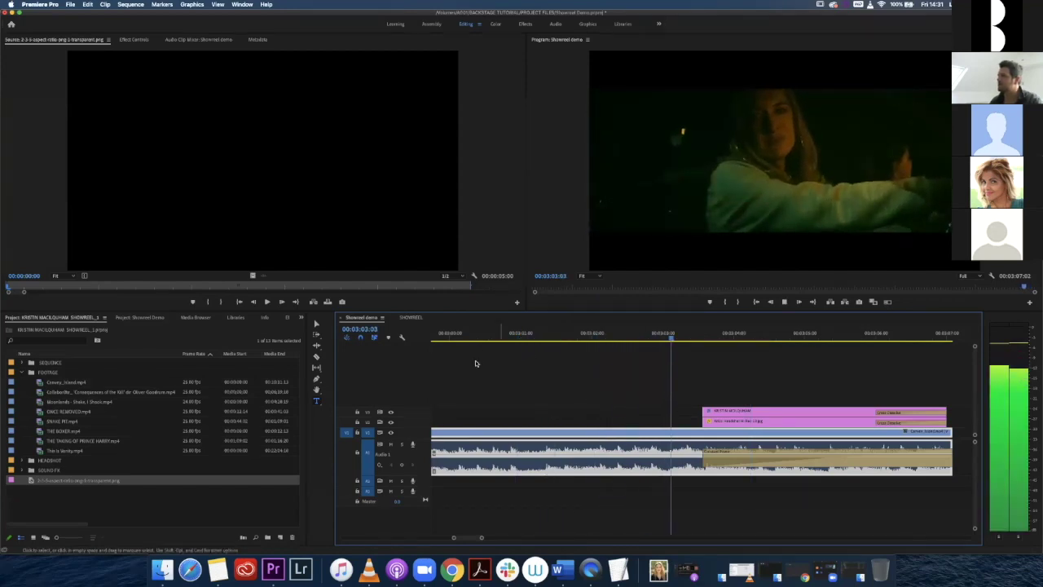
key(space)
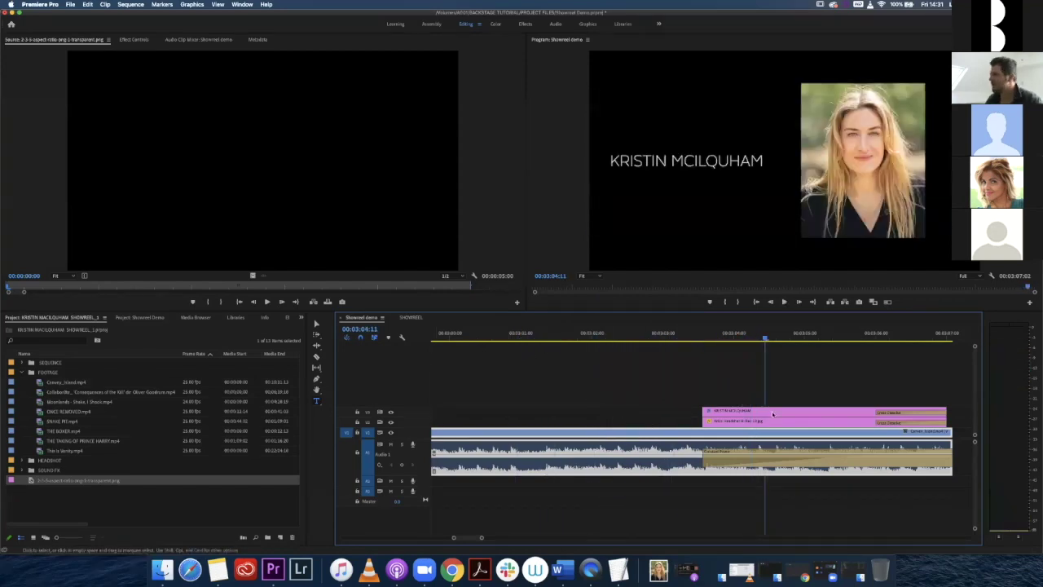
Extend the closing headshot card to 00:03:07:07 and add a Cross Dissolve at the start of the closing name card.
click(801, 386)
drag(795, 421, 703, 422)
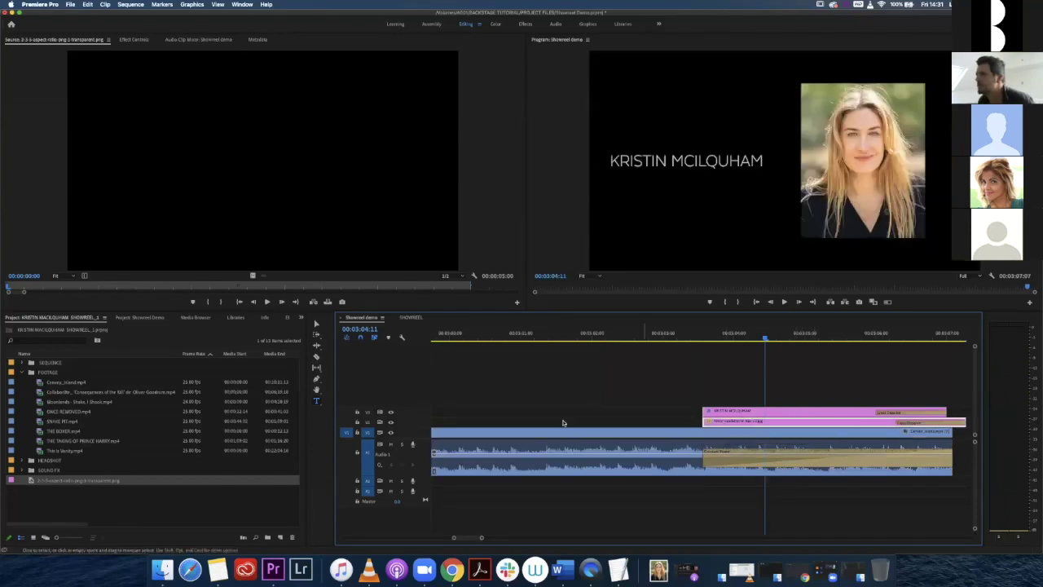
click(288, 320)
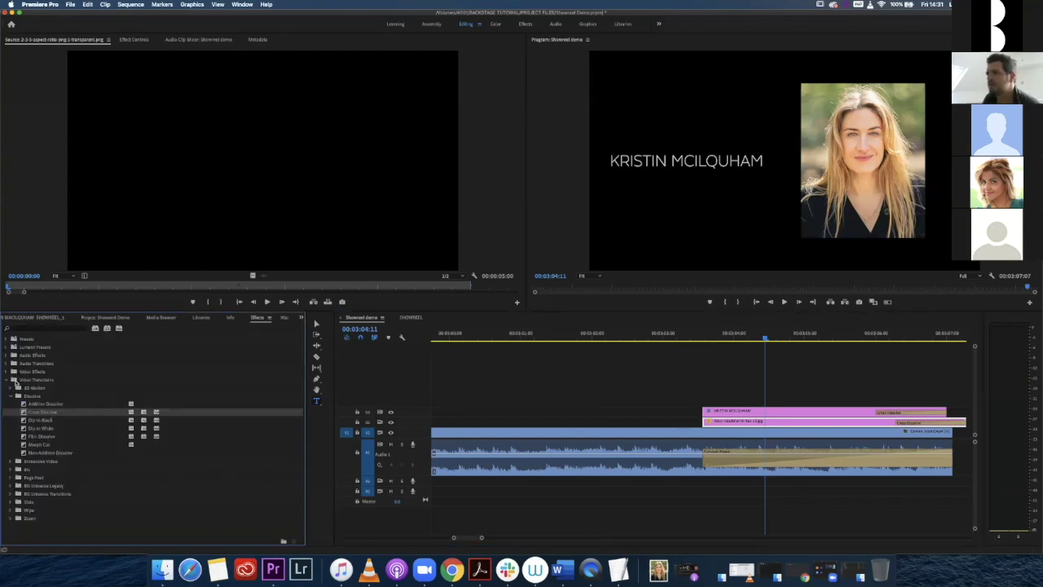
click(16, 380)
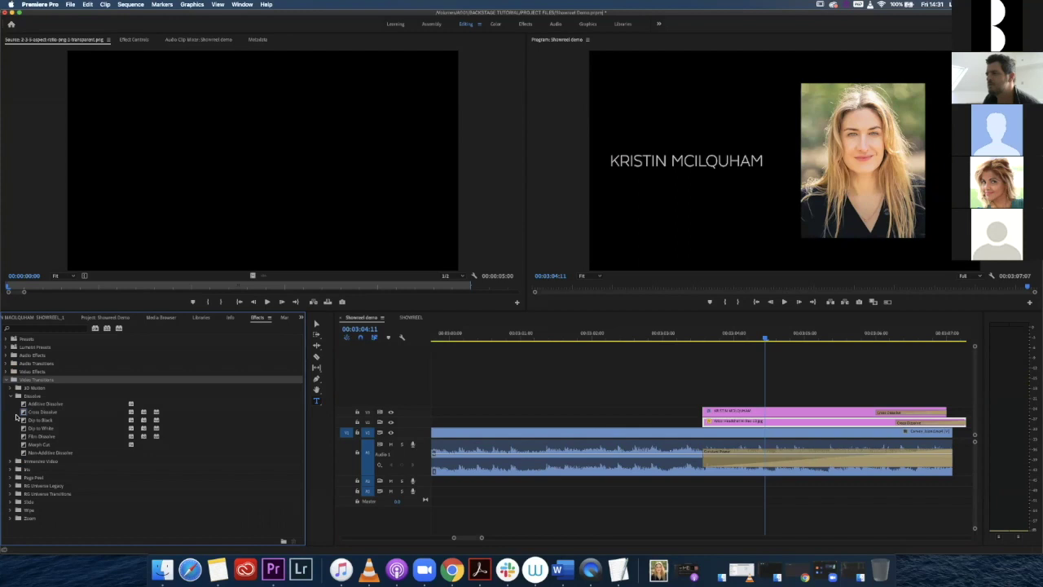
click(18, 413)
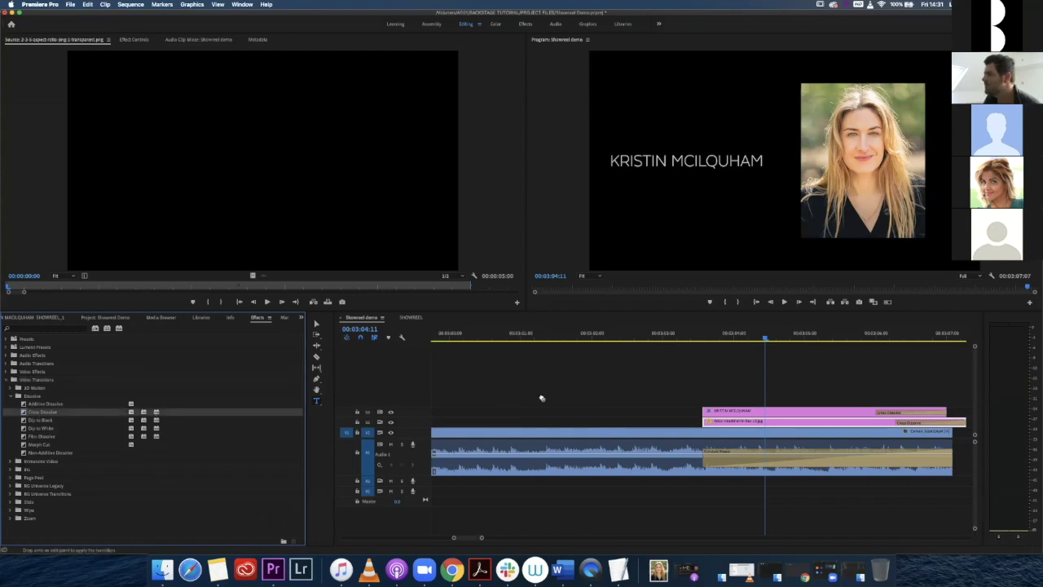
drag(705, 407, 707, 413)
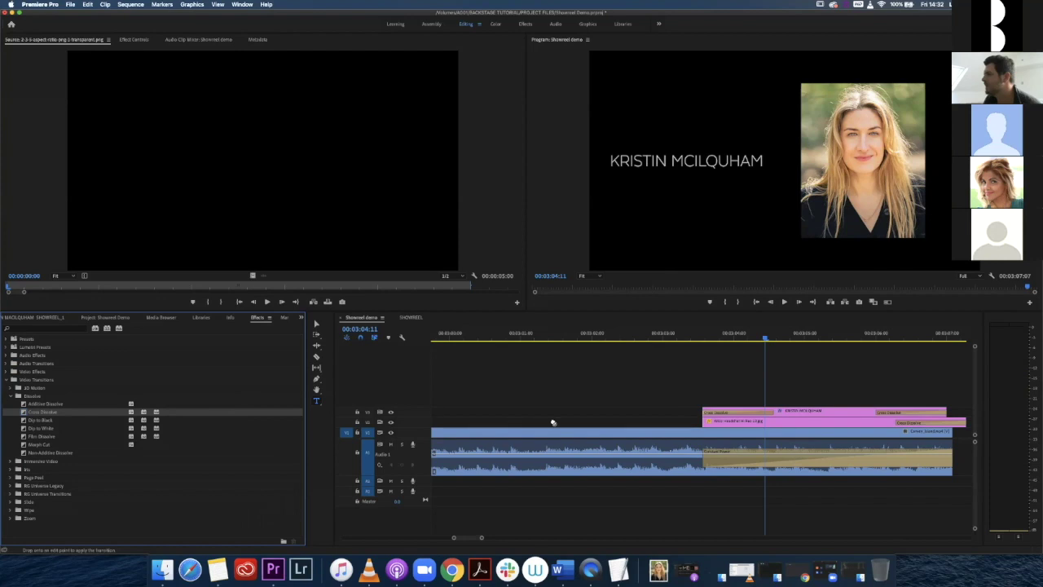
Add a Cross Dissolve at the start of the closing headshot card and play the change into the closing cards.
drag(694, 399, 708, 425)
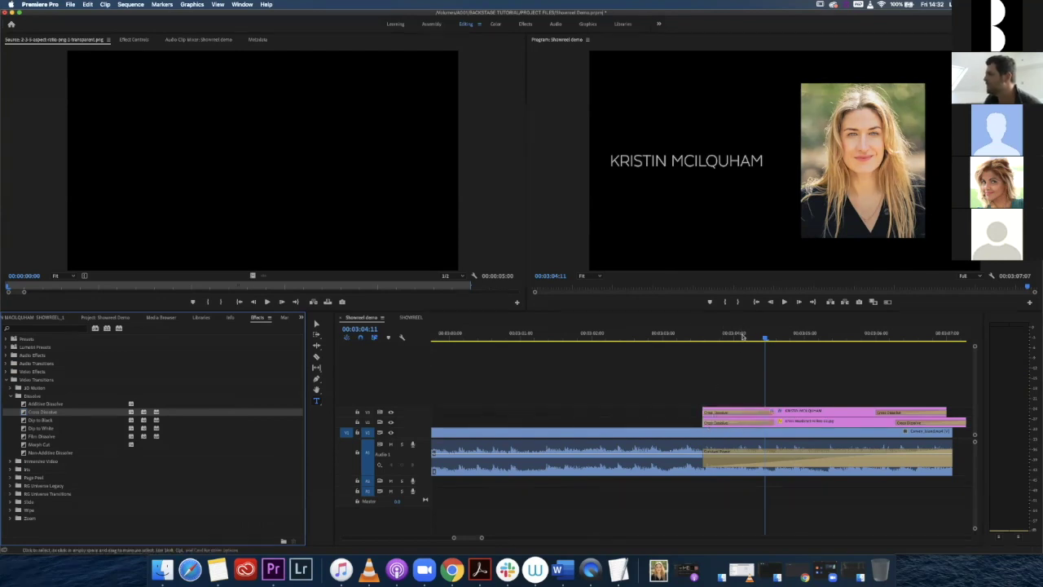
drag(741, 337, 624, 337)
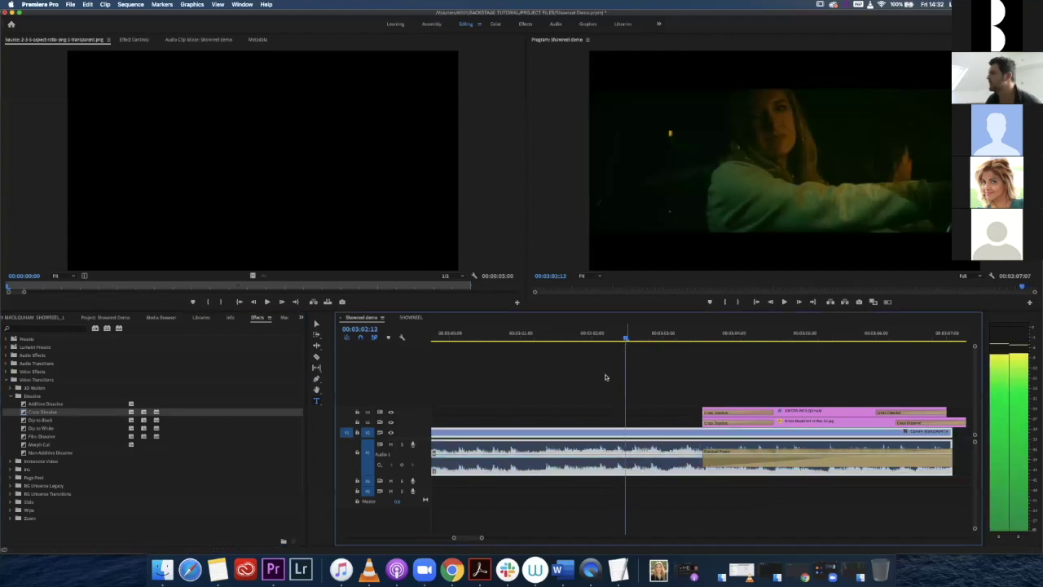
key(space)
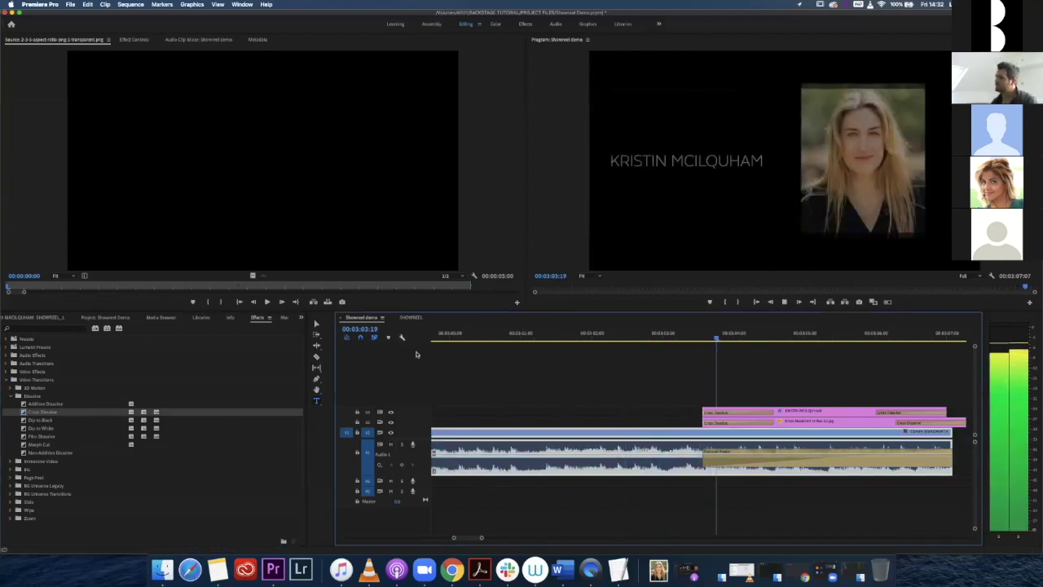
key(space)
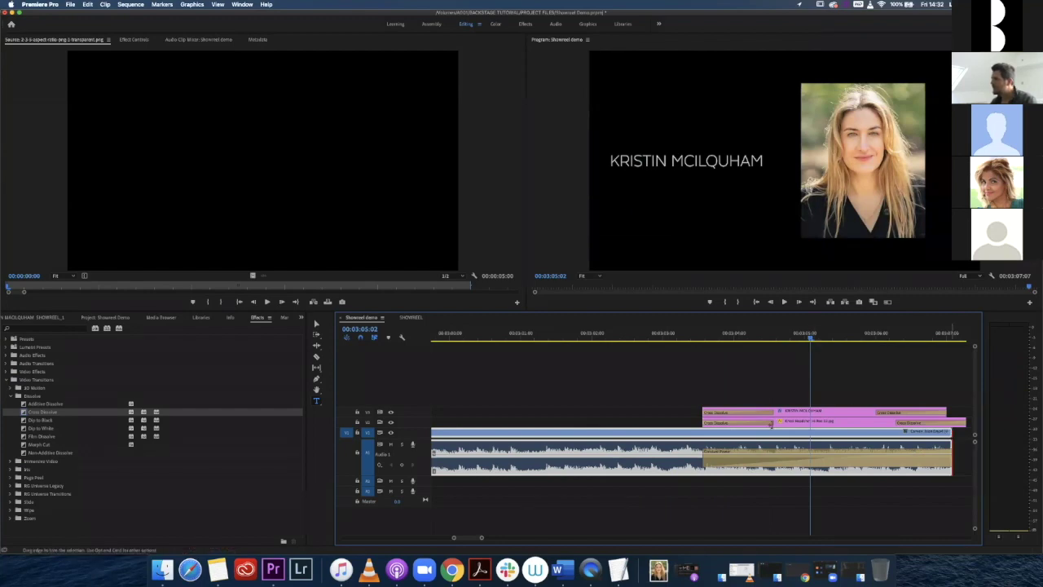
Move the closing name and headshot cards two tracks higher above the Canvey Island scene.
click(734, 422)
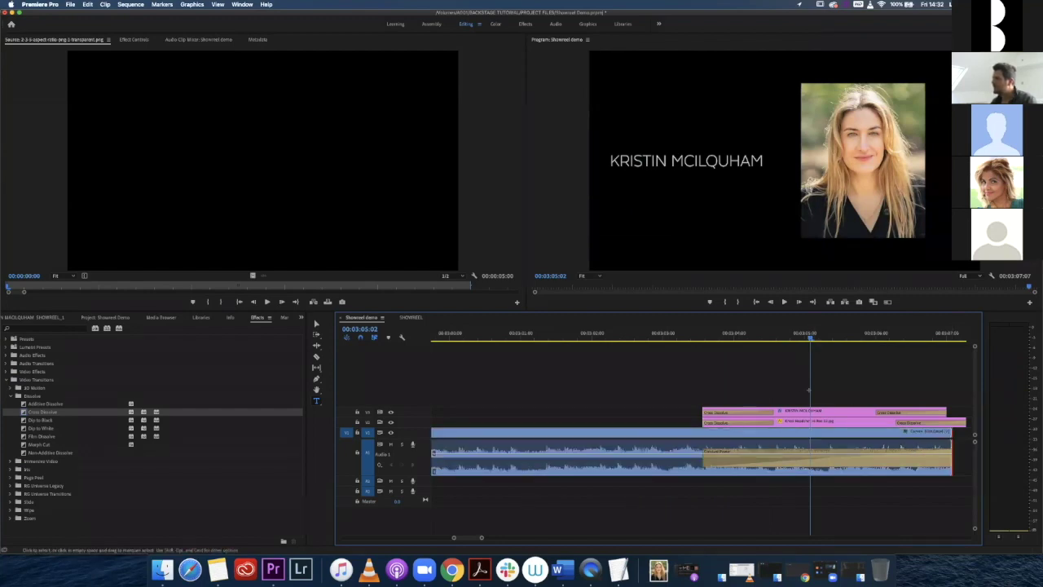
drag(758, 413, 758, 392)
mouse_move(757, 334)
mouse_down()
mouse_move(703, 335)
mouse_move(762, 335)
mouse_up()
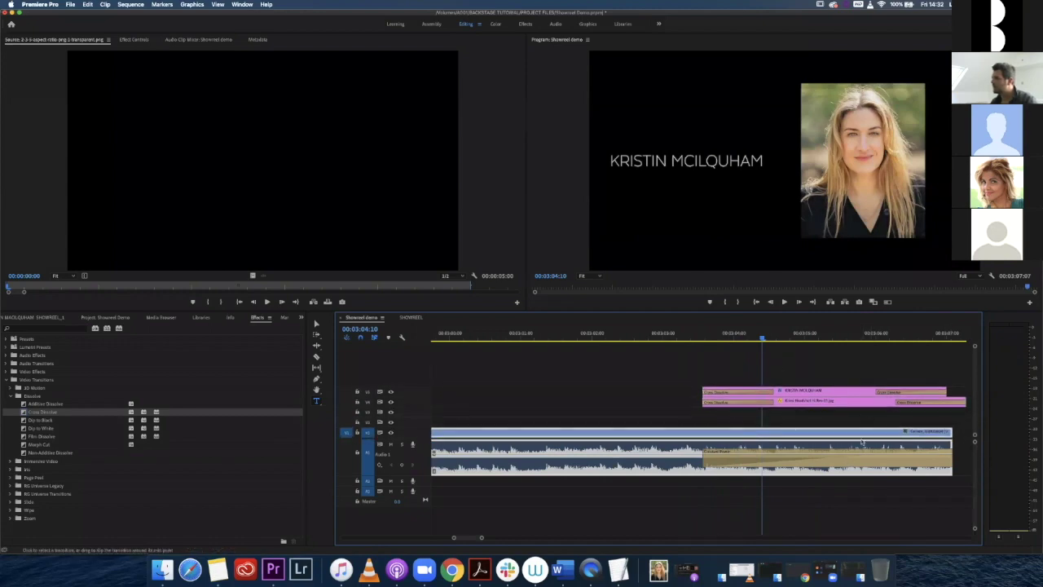
click(816, 402)
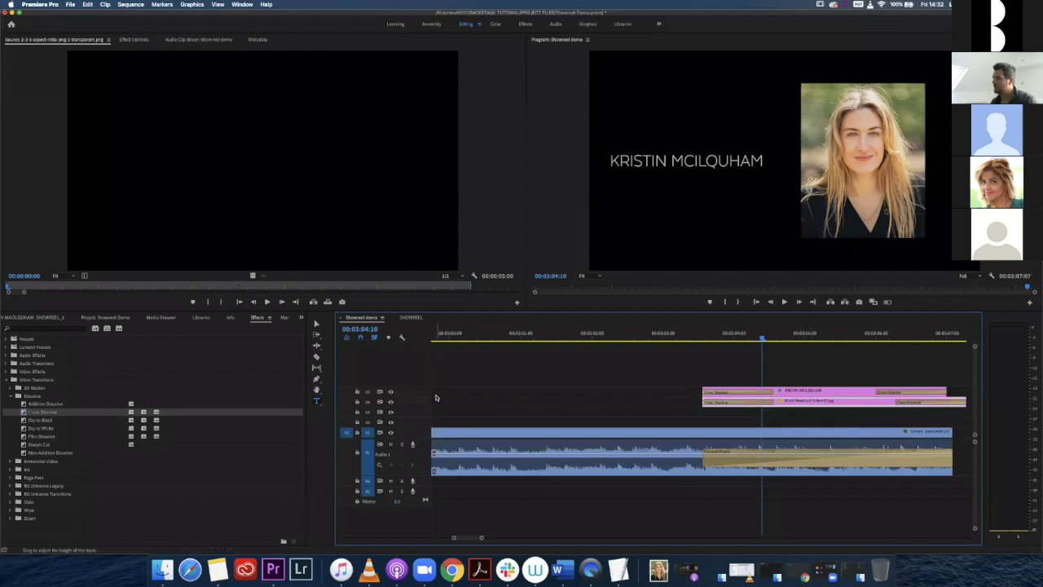
click(391, 403)
click(391, 403)
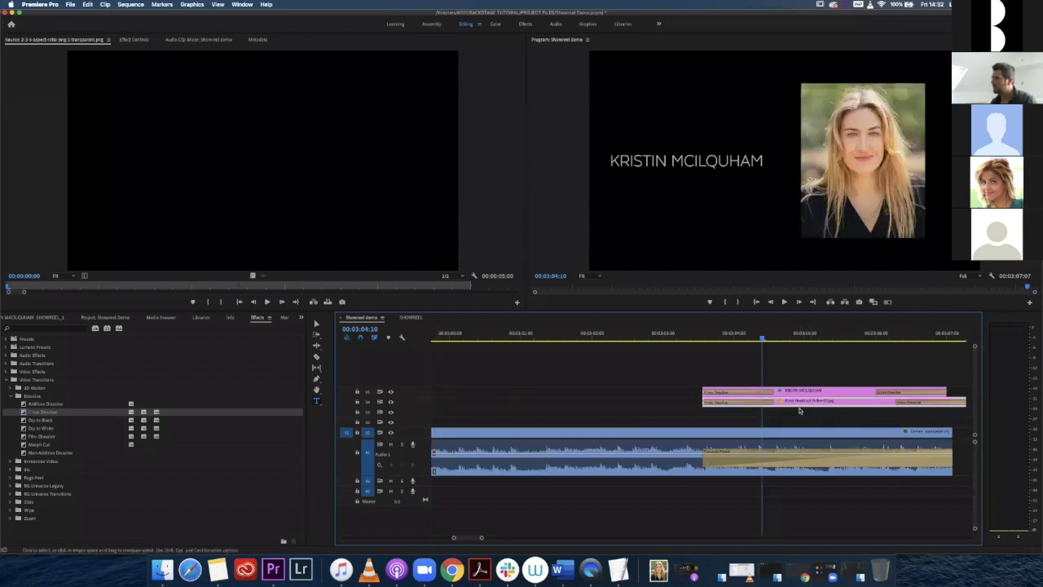
drag(768, 337, 869, 338)
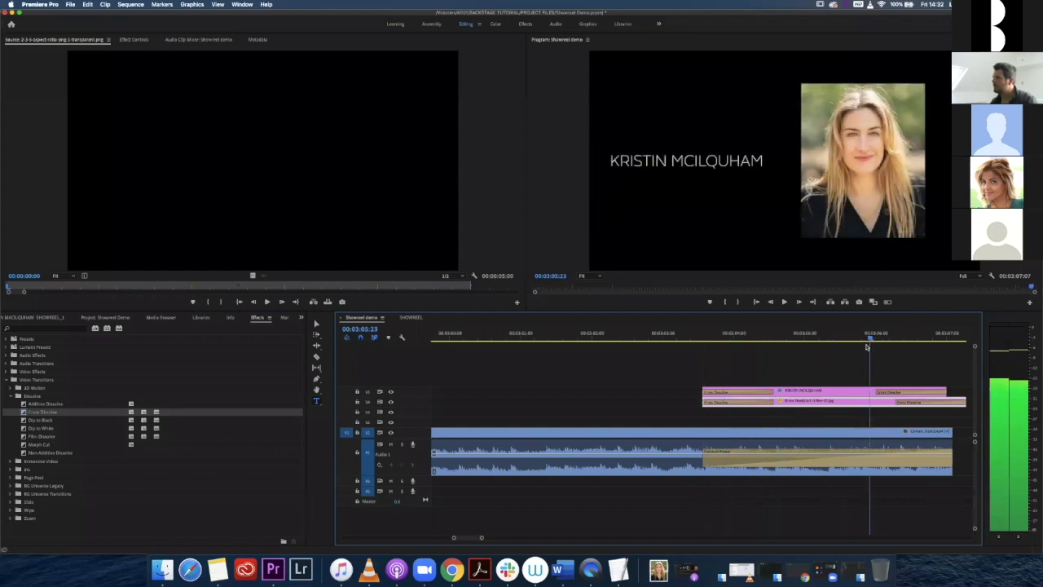
Remove the Cross Dissolves from the start of both closing cards and play the cut from the last Canvey Island shot.
click(735, 394)
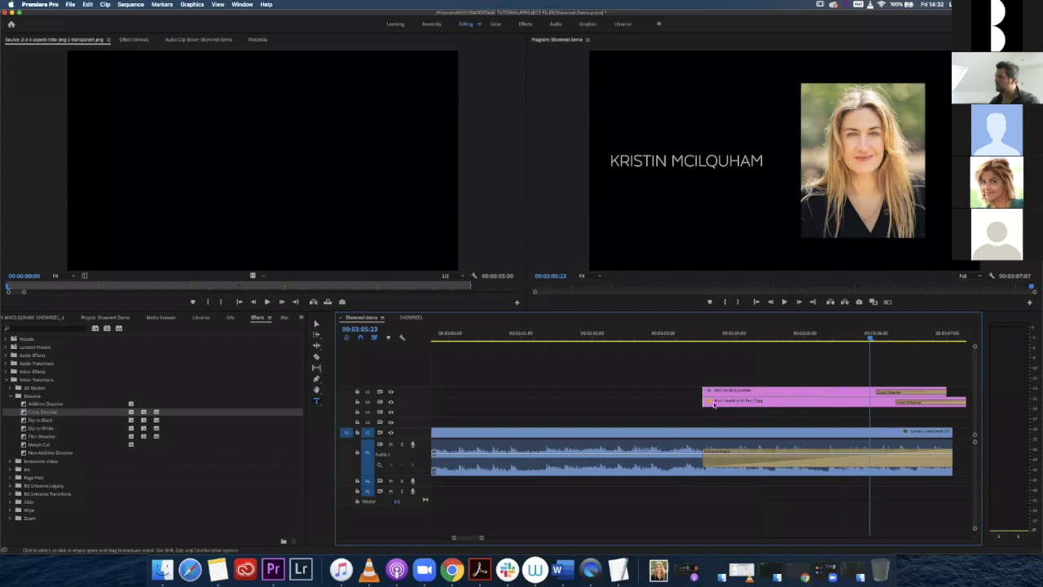
key(shift+space)
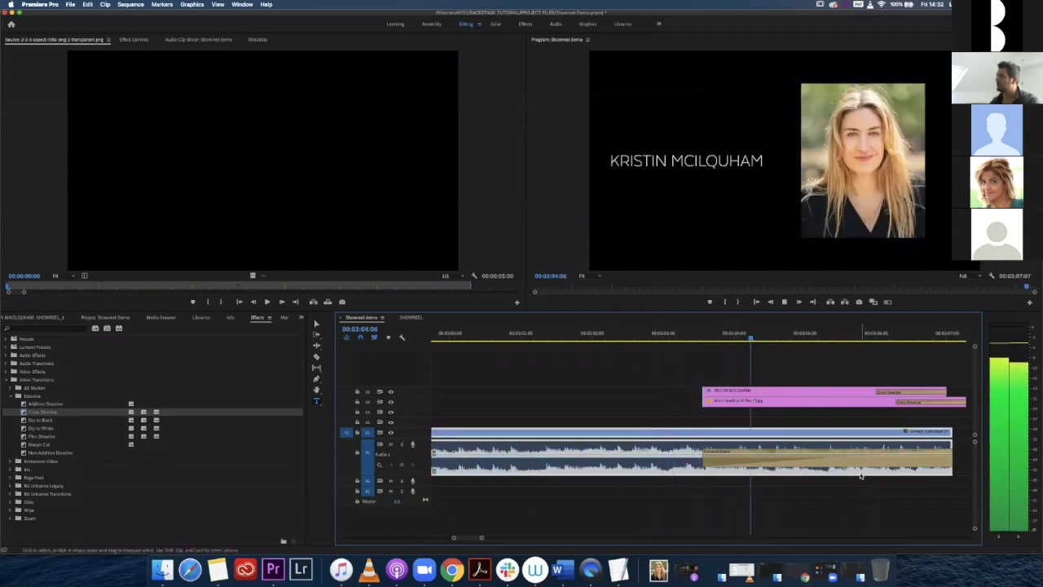
key(space)
Shift both closing cards to start at 00:03:03:15 and play the cut into them.
drag(693, 341, 730, 416)
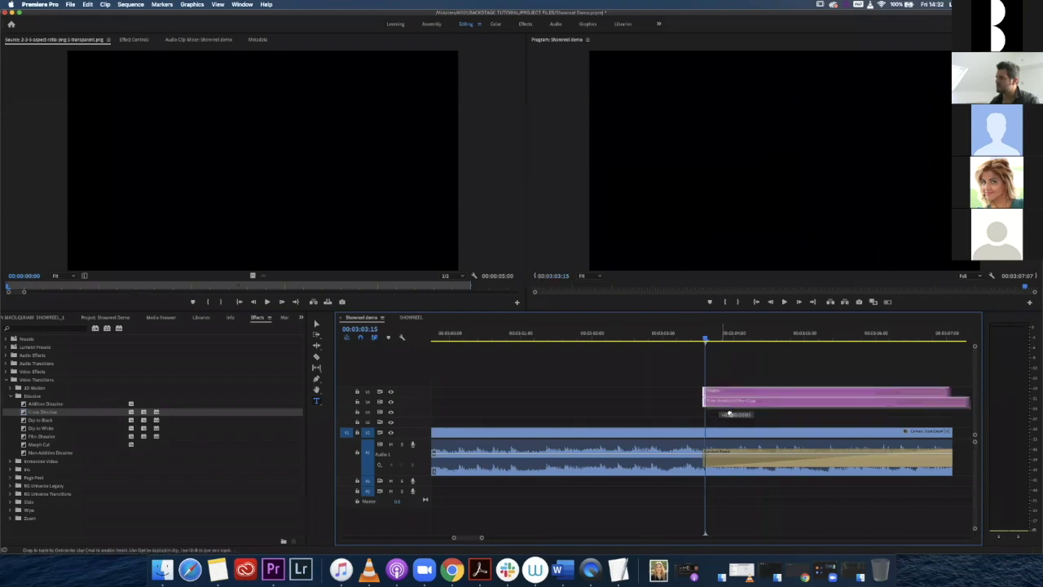
key(j)
key(space)
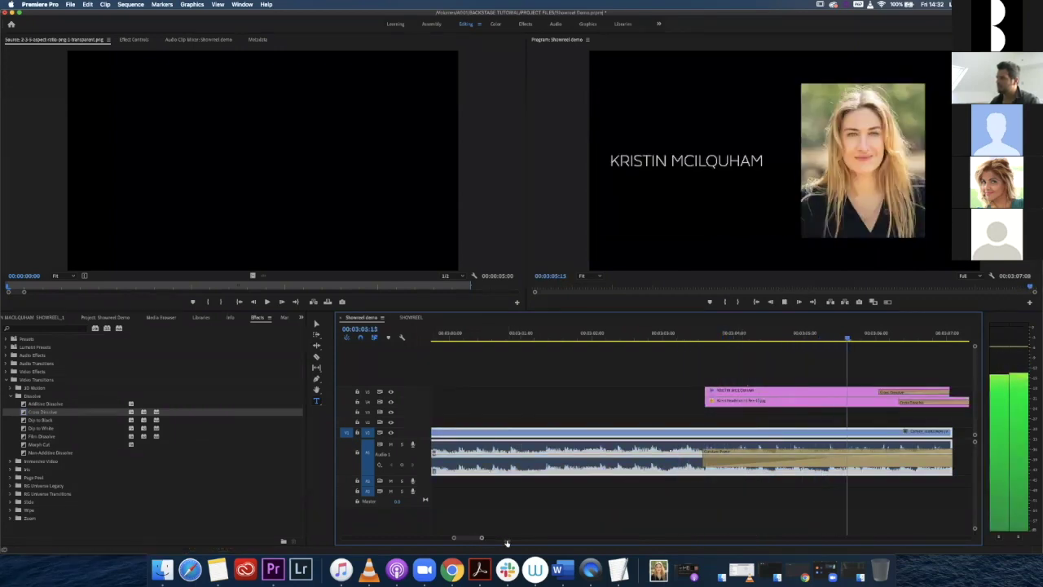
Enlarge the Program monitor and play the whole Showreel demo sequence from its start.
key(minus)
key(minus)
key(minus)
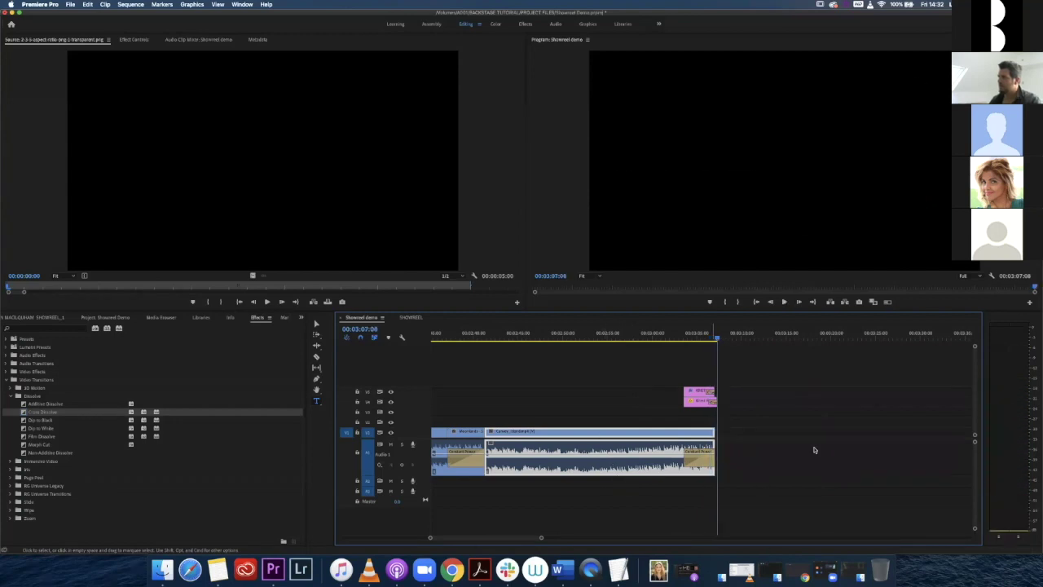
drag(541, 538, 743, 541)
key(Home)
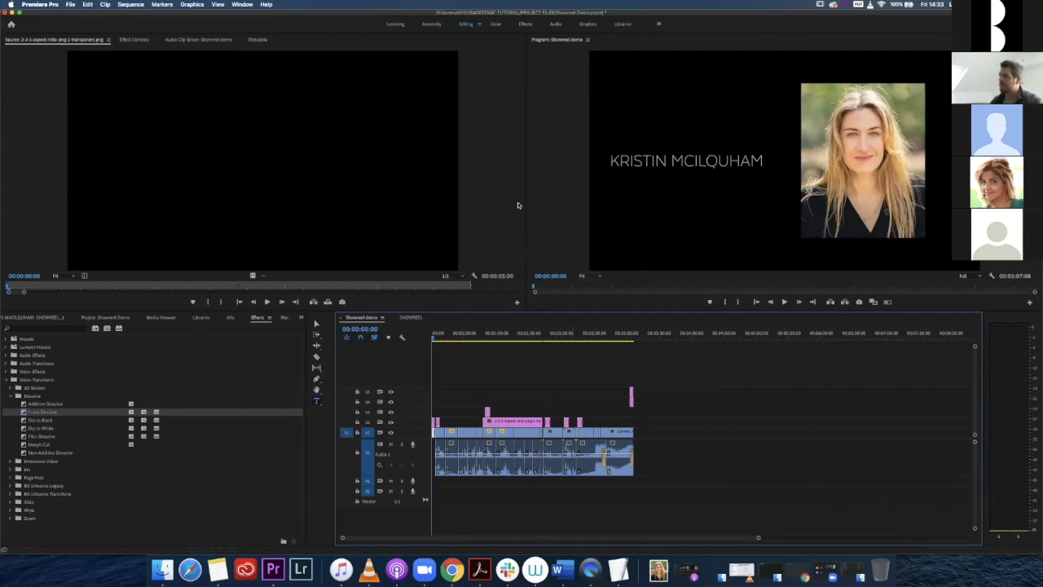
drag(526, 202, 259, 204)
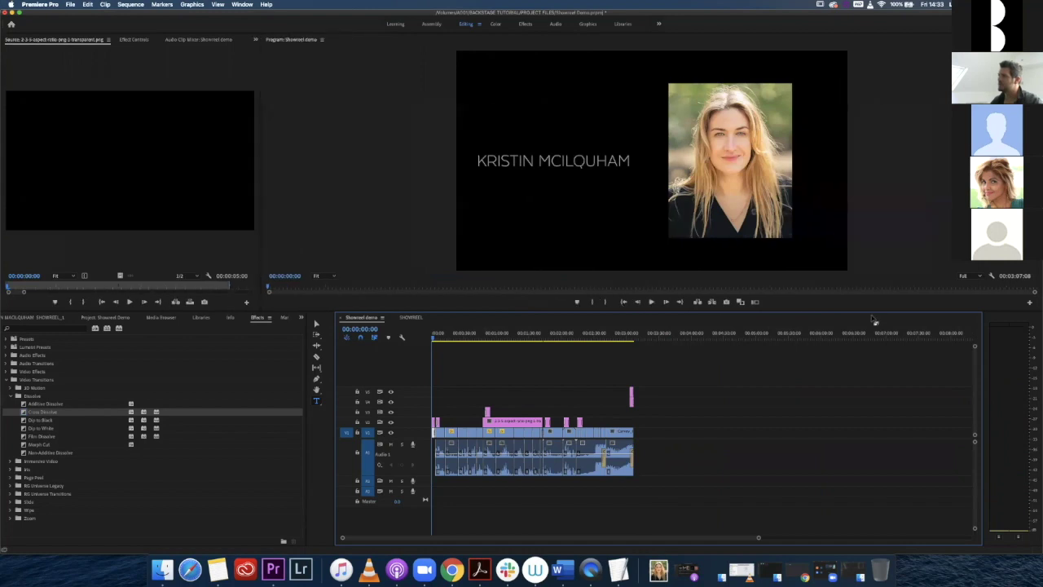
drag(839, 312, 843, 442)
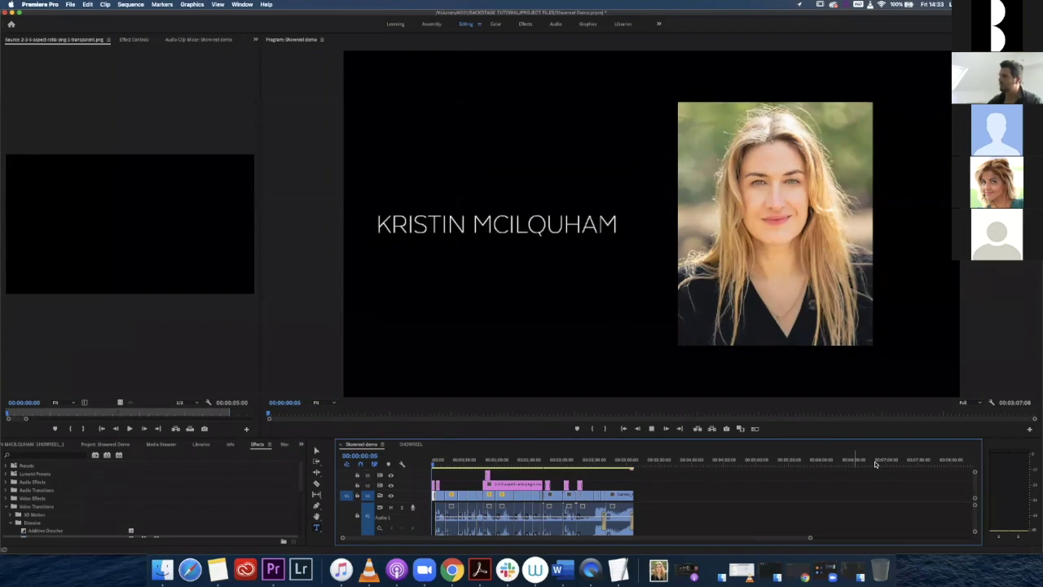
key(space)
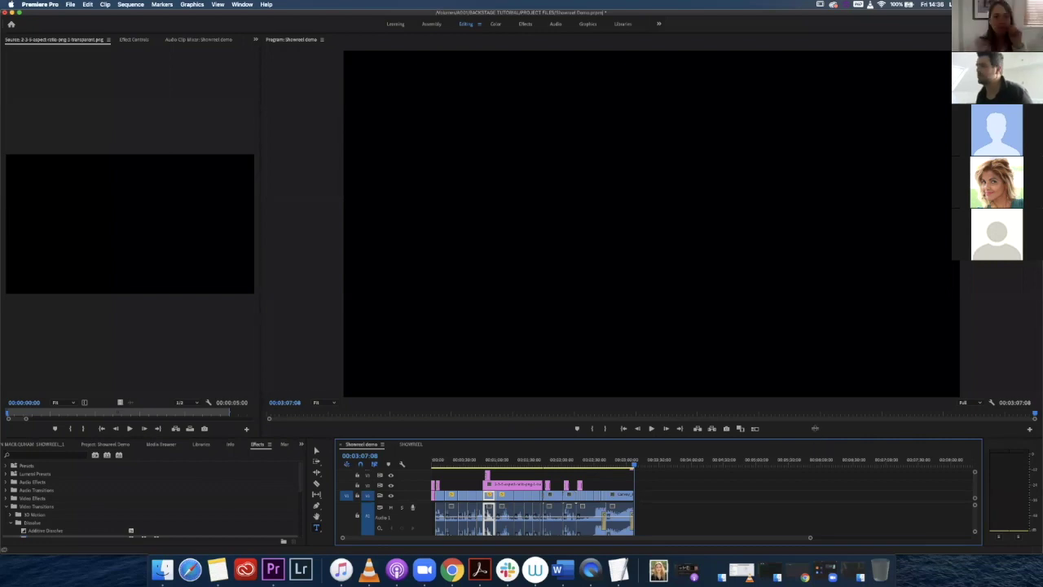
drag(820, 444, 810, 381)
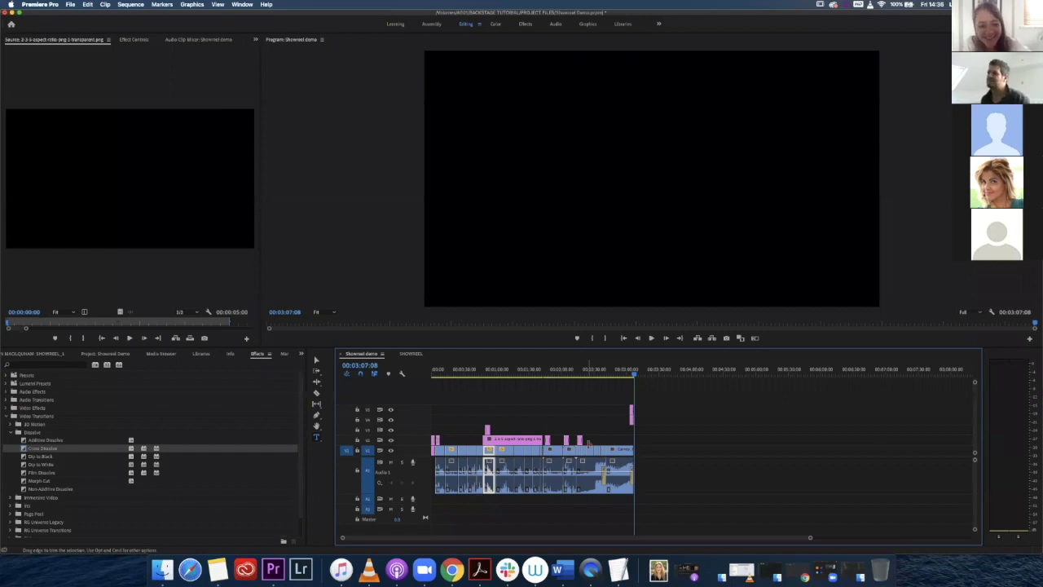
Save the project and open the media export settings for the Showreel demo sequence.
key(super+s)
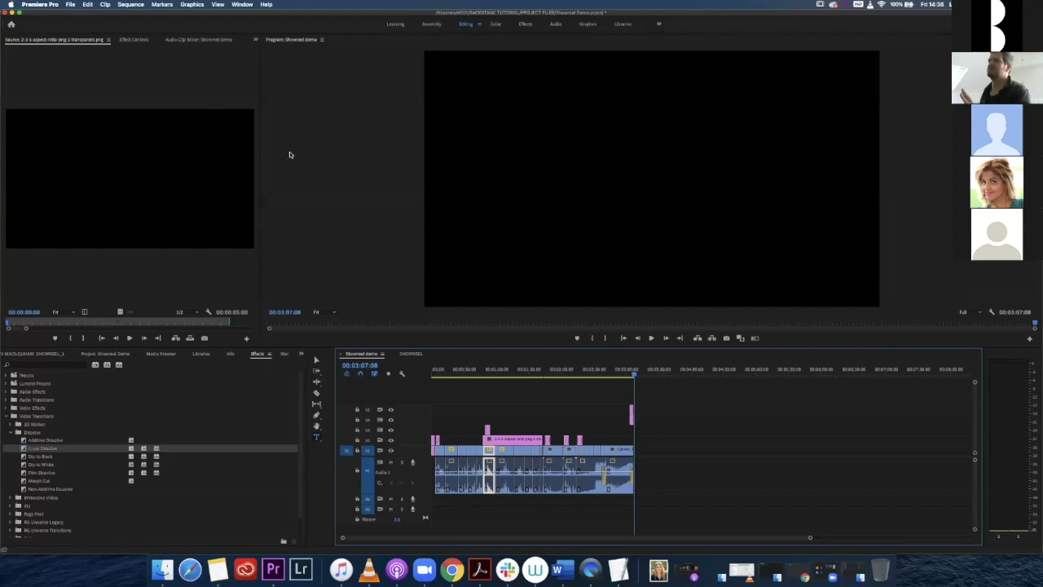
click(71, 5)
key(super+s)
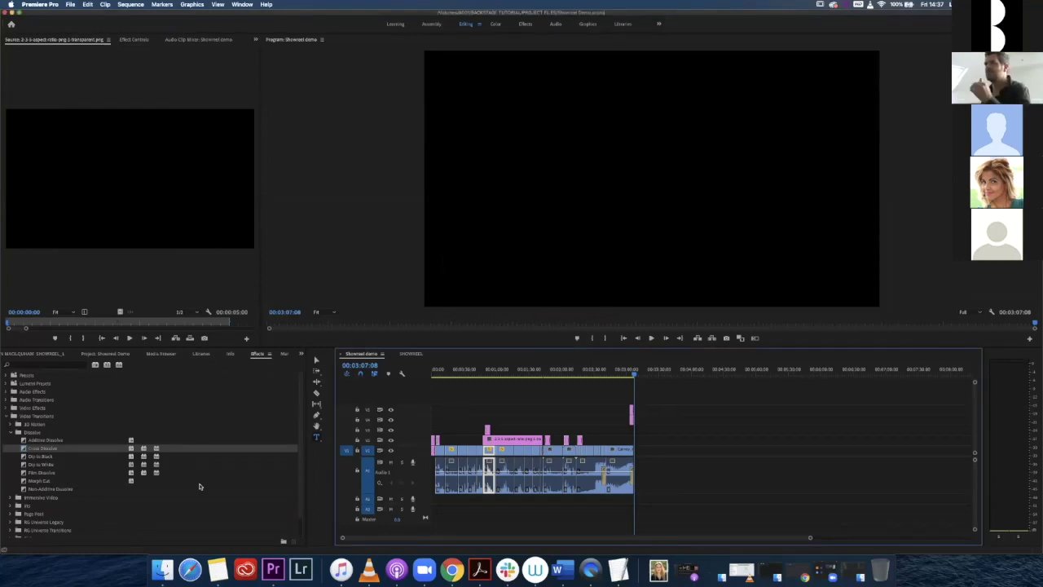
click(70, 5)
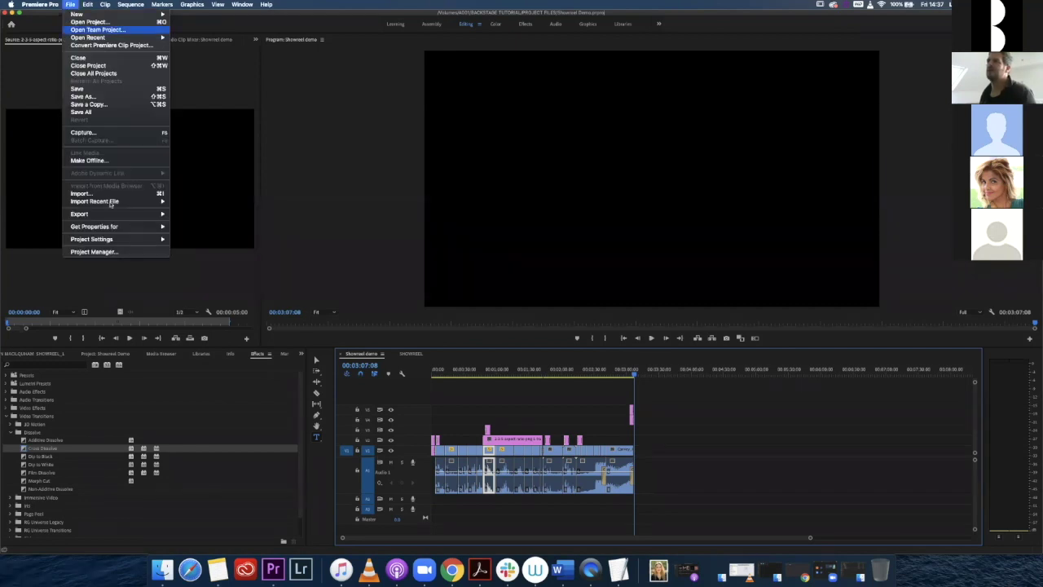
mouse_move(107, 214)
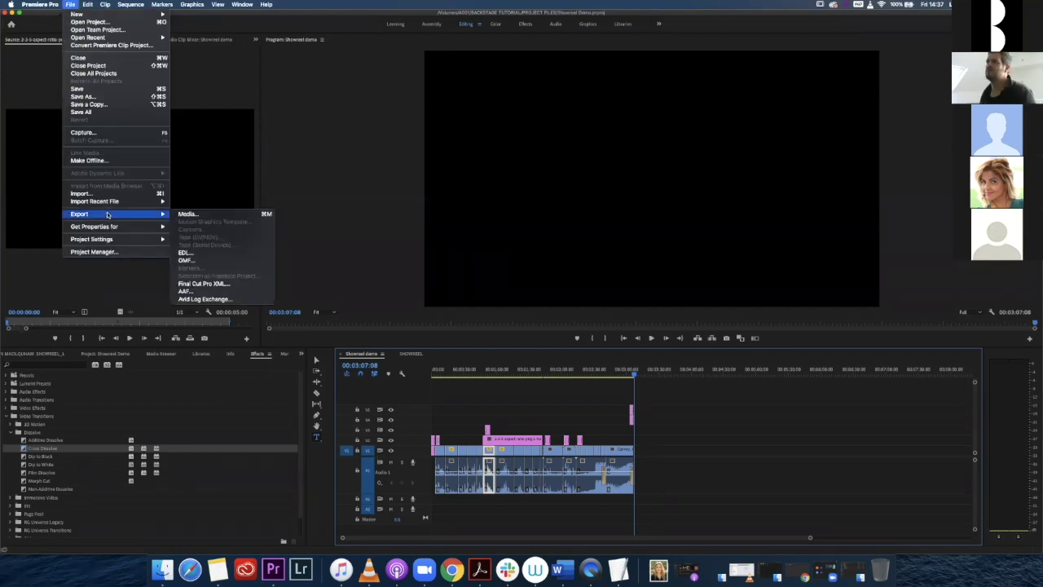
click(189, 215)
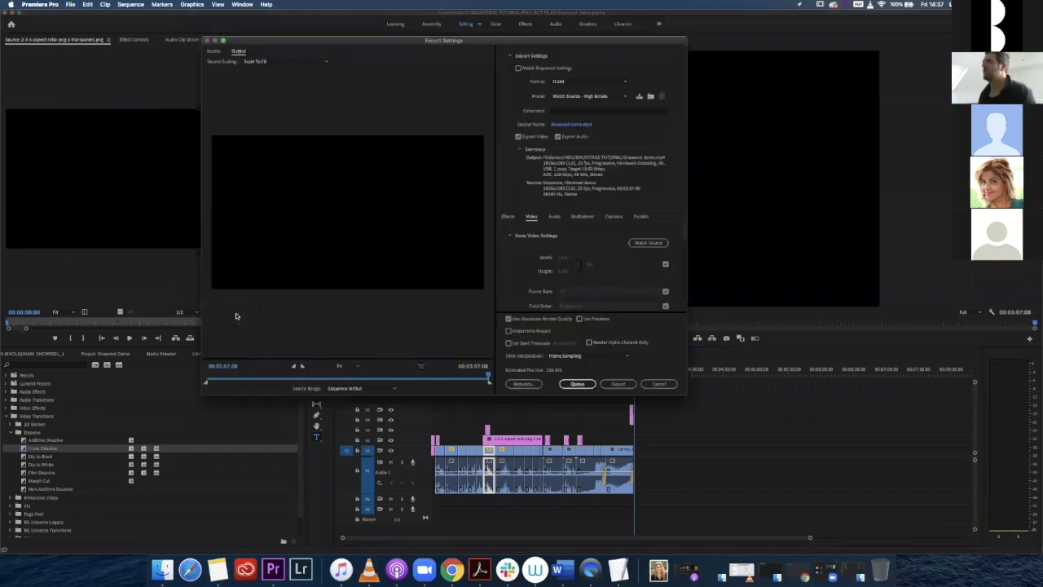
drag(509, 45, 600, 85)
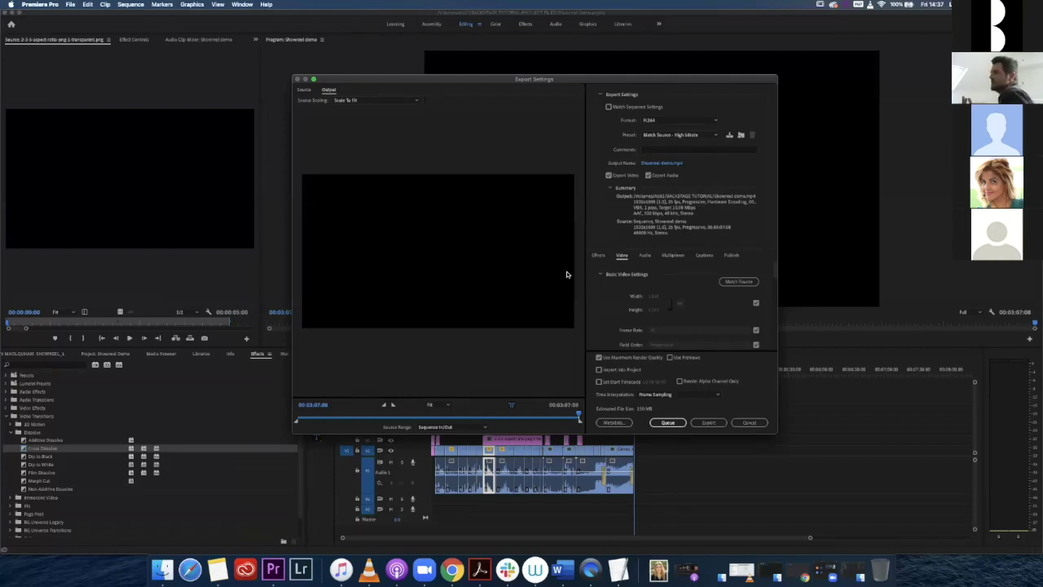
Set the export format to H.264 with the Vimeo 1080p Full HD preset and enable Use Maximum Render Quality.
click(679, 122)
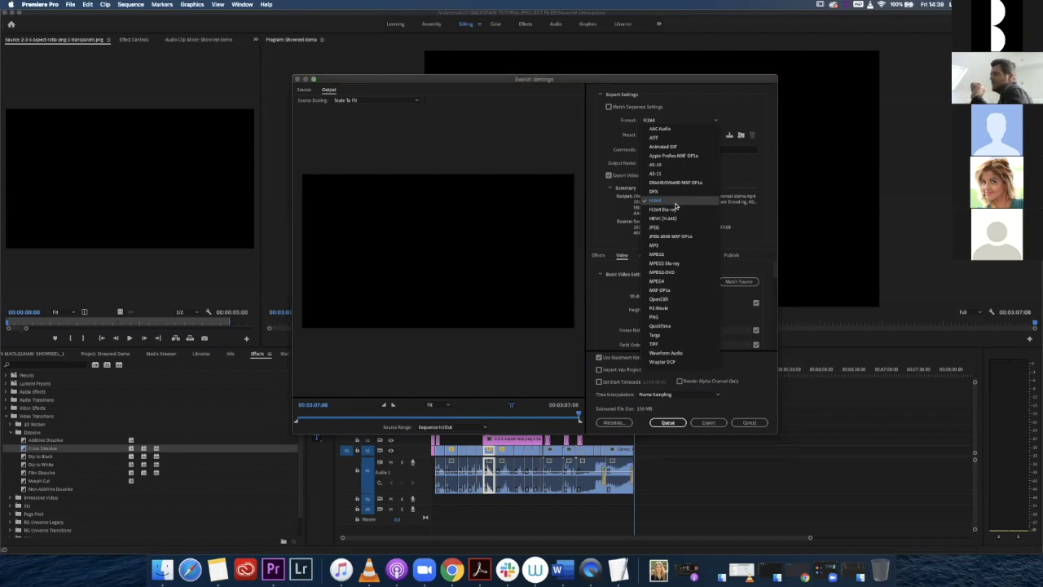
click(675, 202)
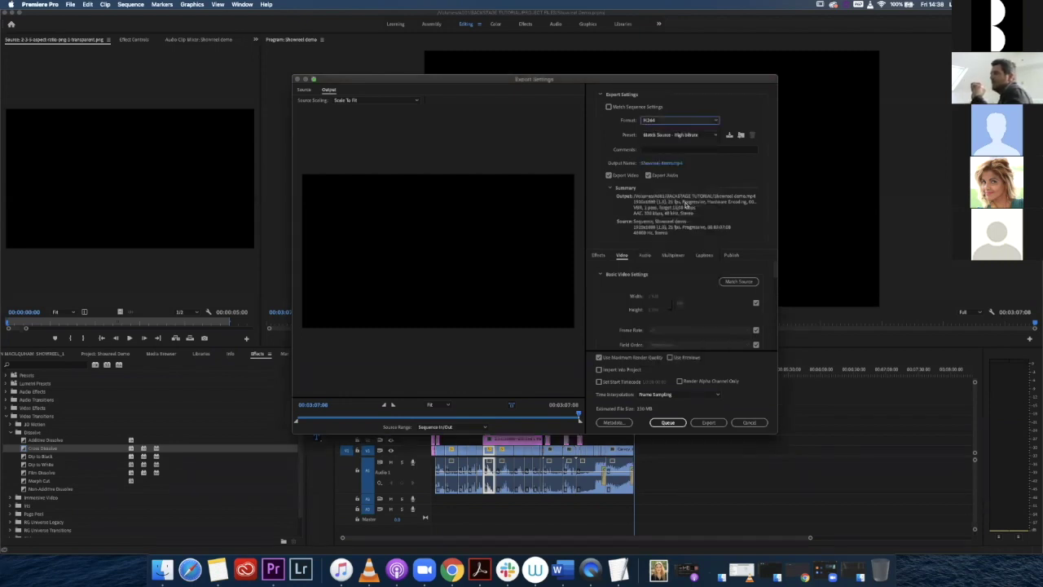
click(647, 137)
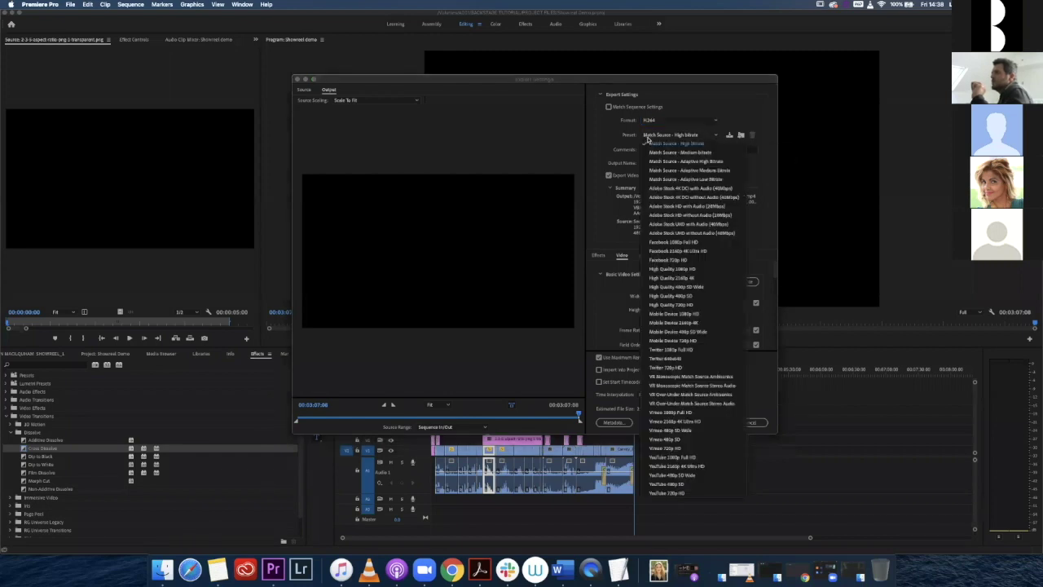
click(671, 413)
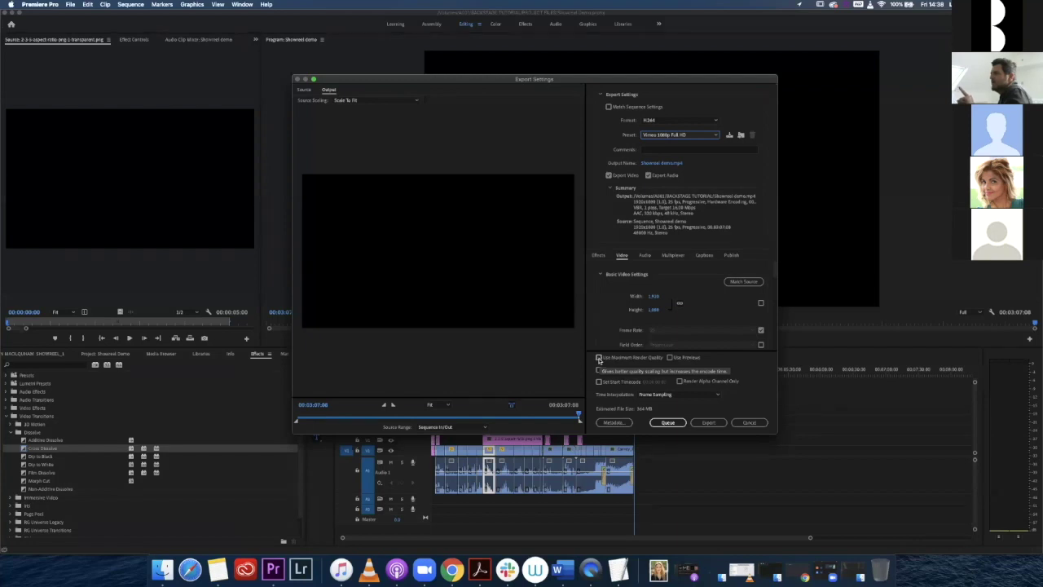
click(599, 358)
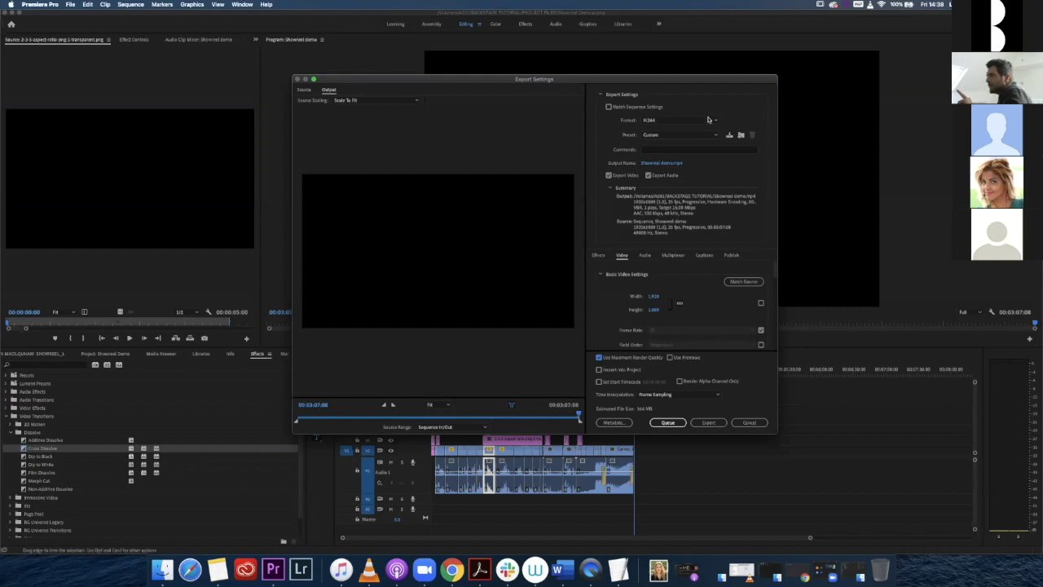
key(super+m)
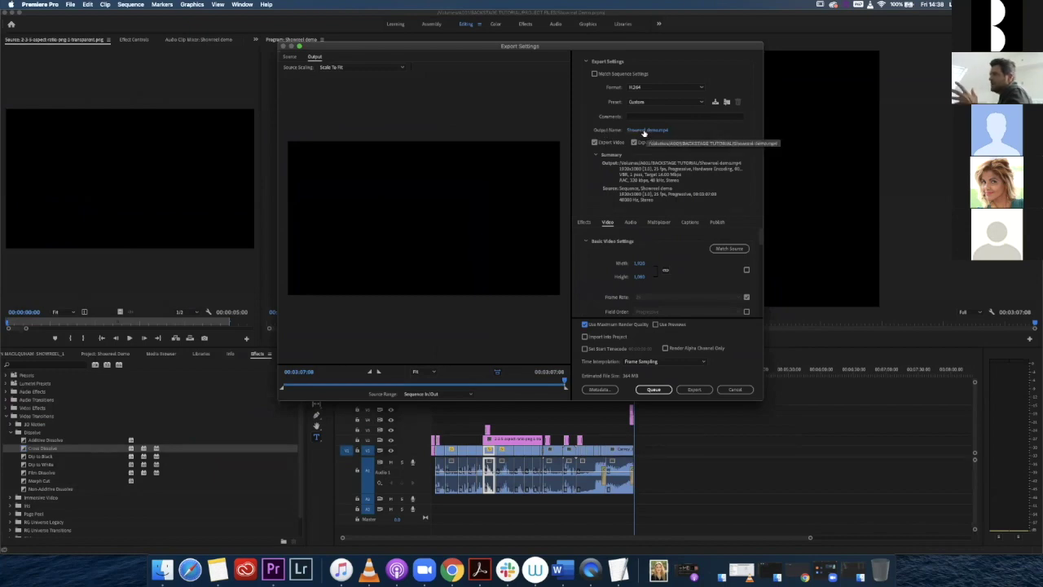
Save the output as Showreel demo in the EXPORTS folder of BACKSTAGE TUTORIAL and start the export.
click(644, 132)
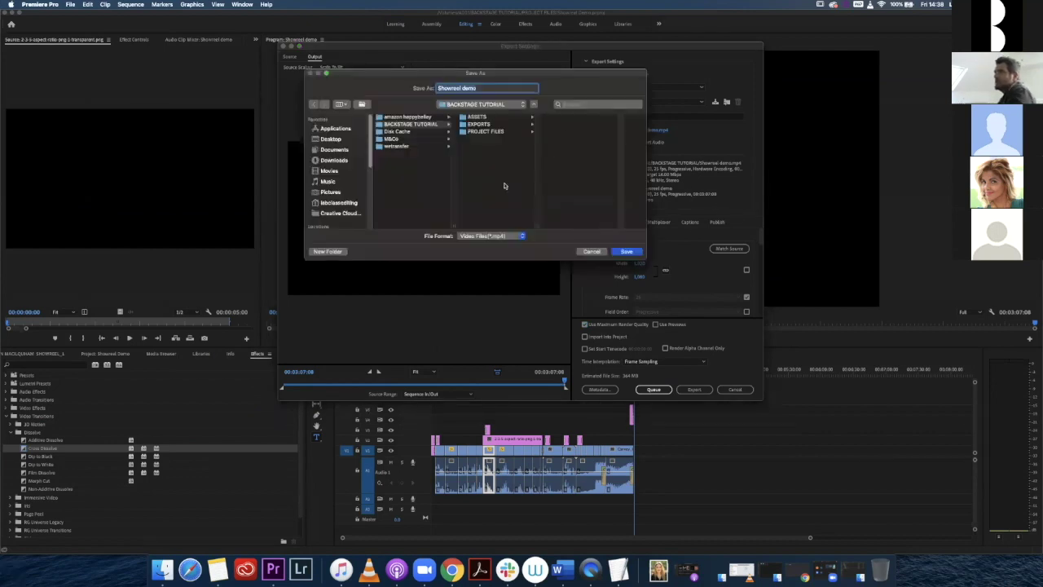
click(476, 124)
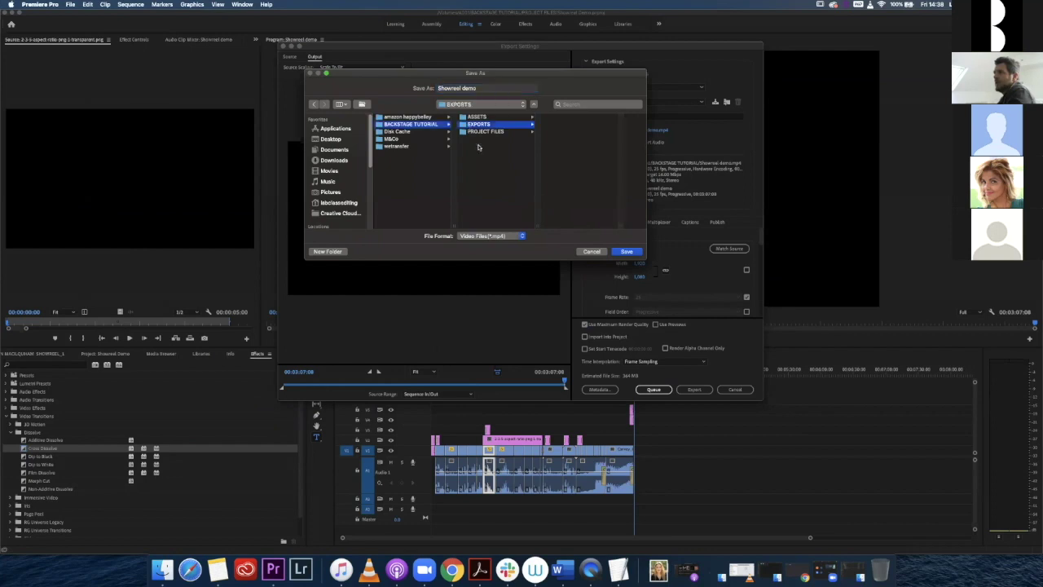
click(627, 252)
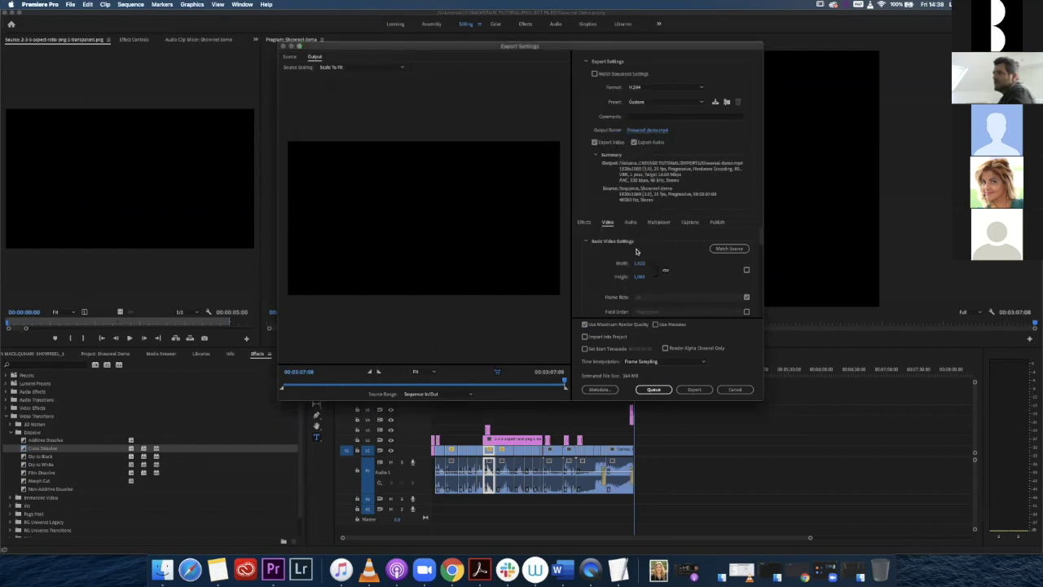
click(692, 390)
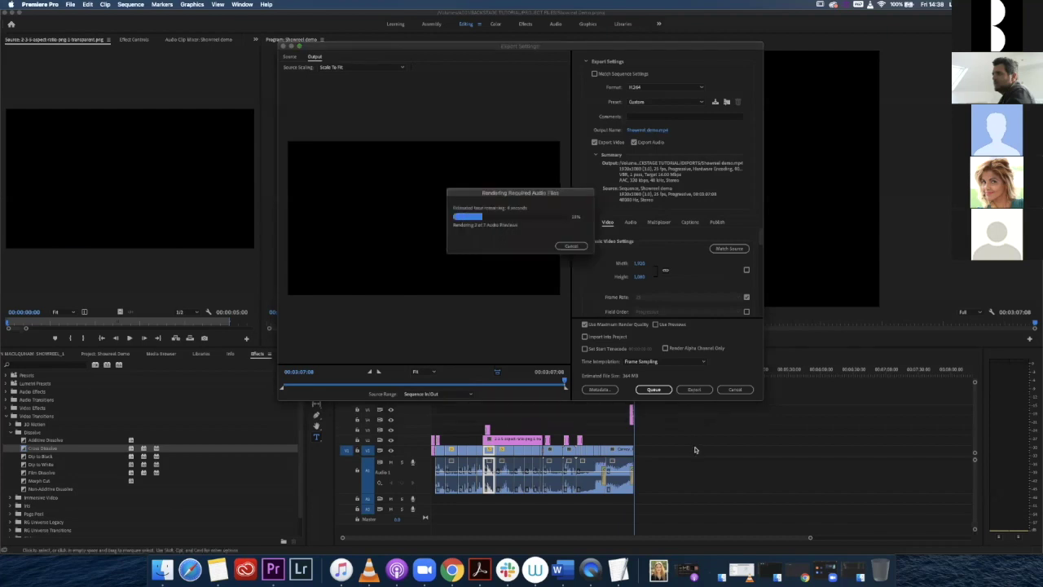